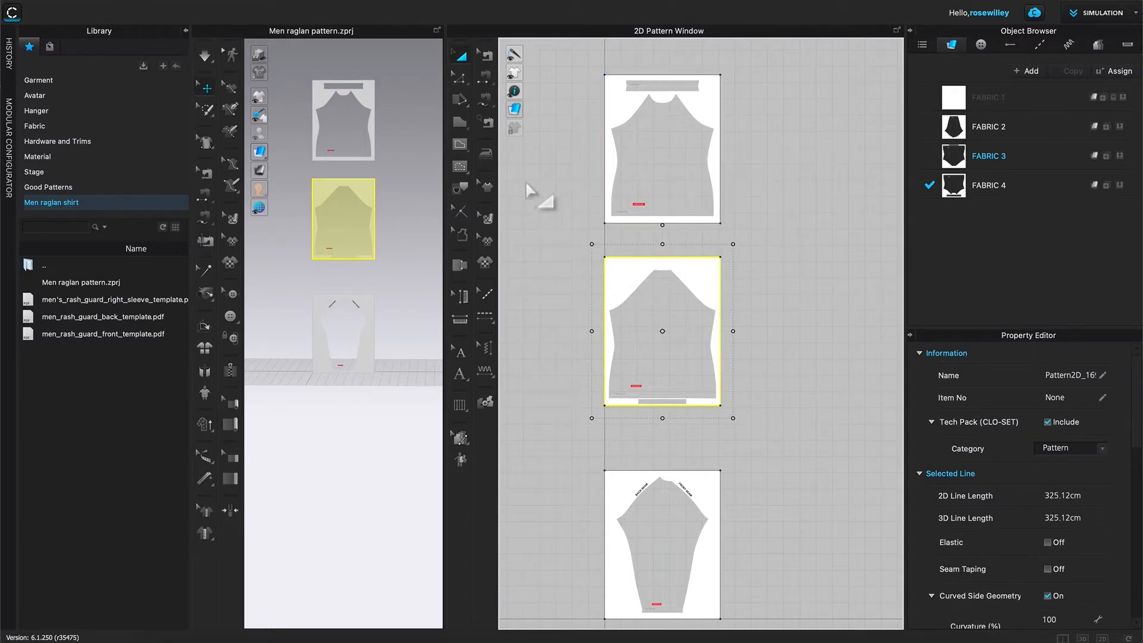
- Start an Internal Polygon/Line on the front template, tracing the collar band's upper edge from left corner to right corner, about 44.74 cm long
left_click(544, 222)
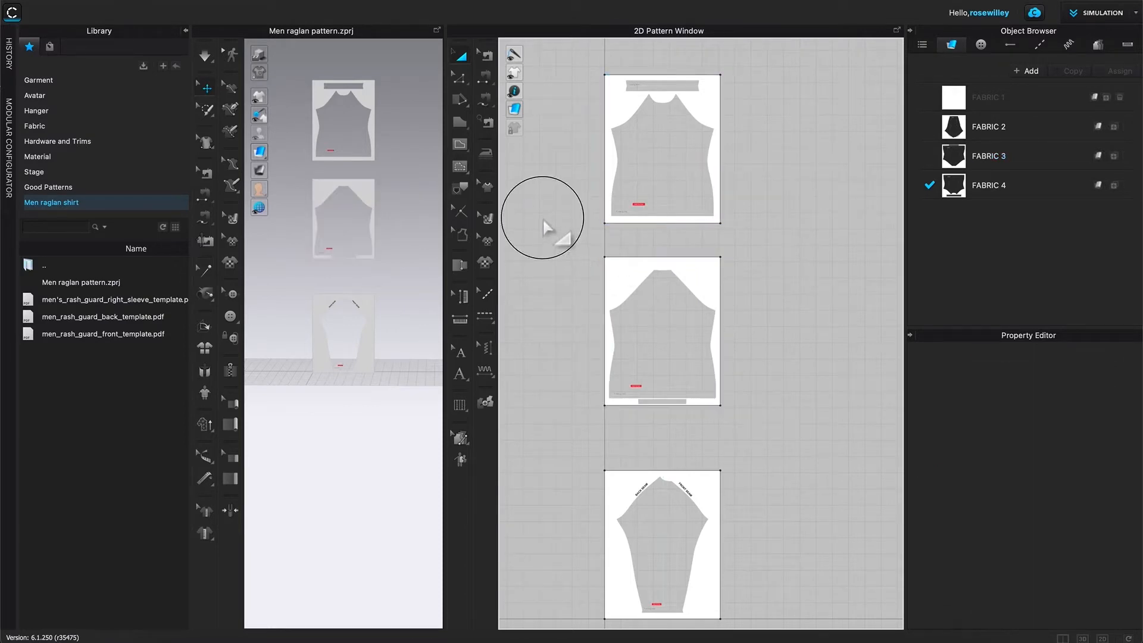
left_click(464, 152)
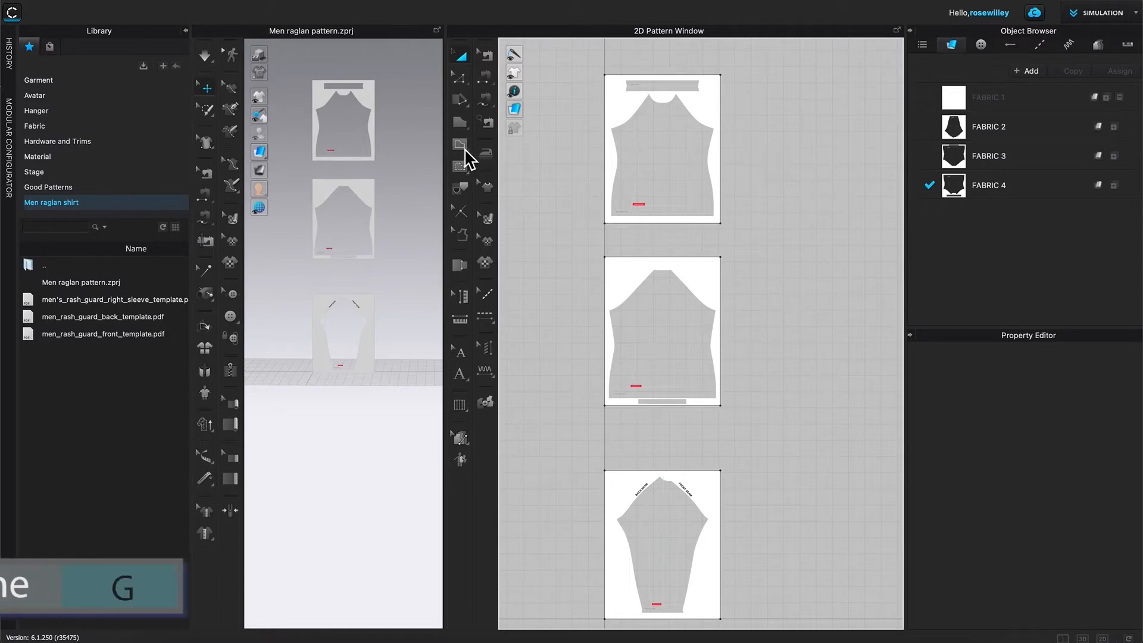
left_click(463, 151)
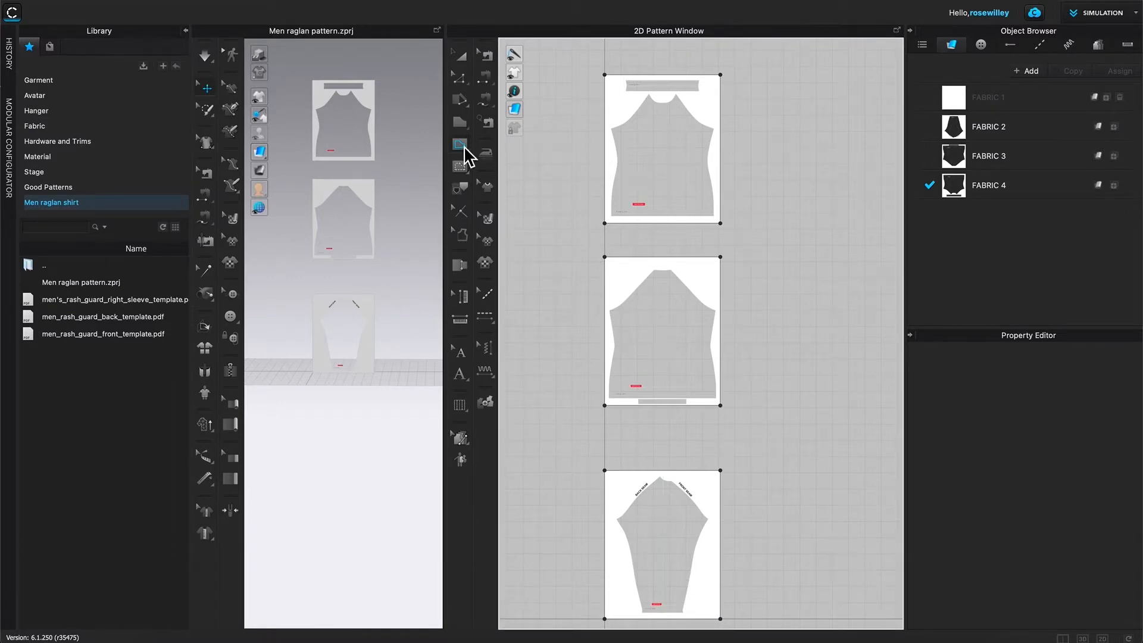
left_click(464, 149)
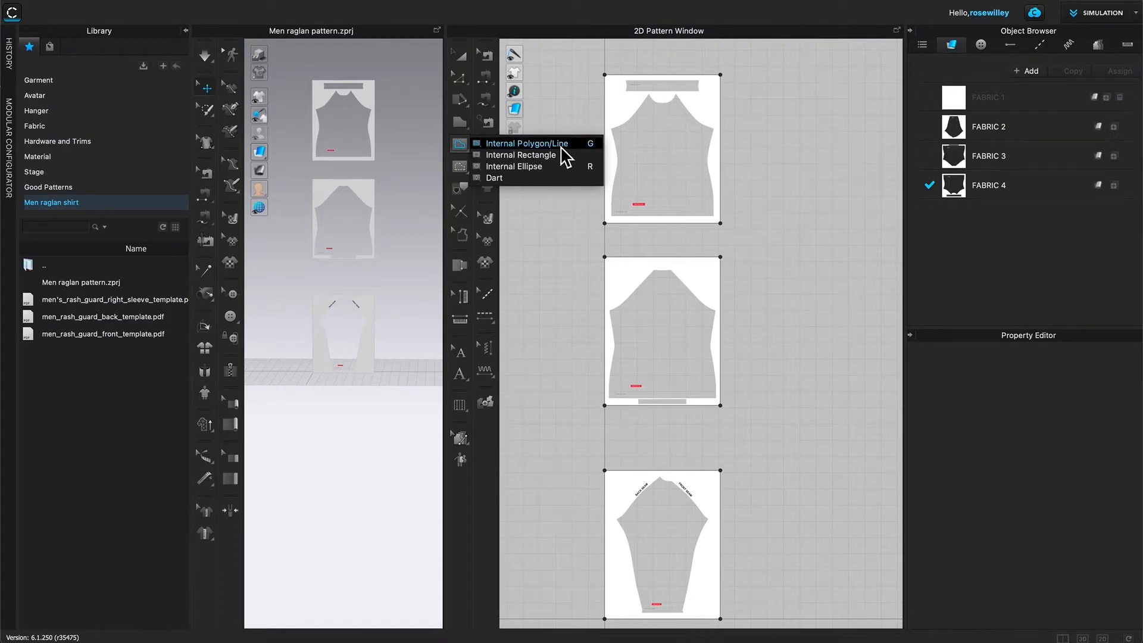
left_click(526, 143)
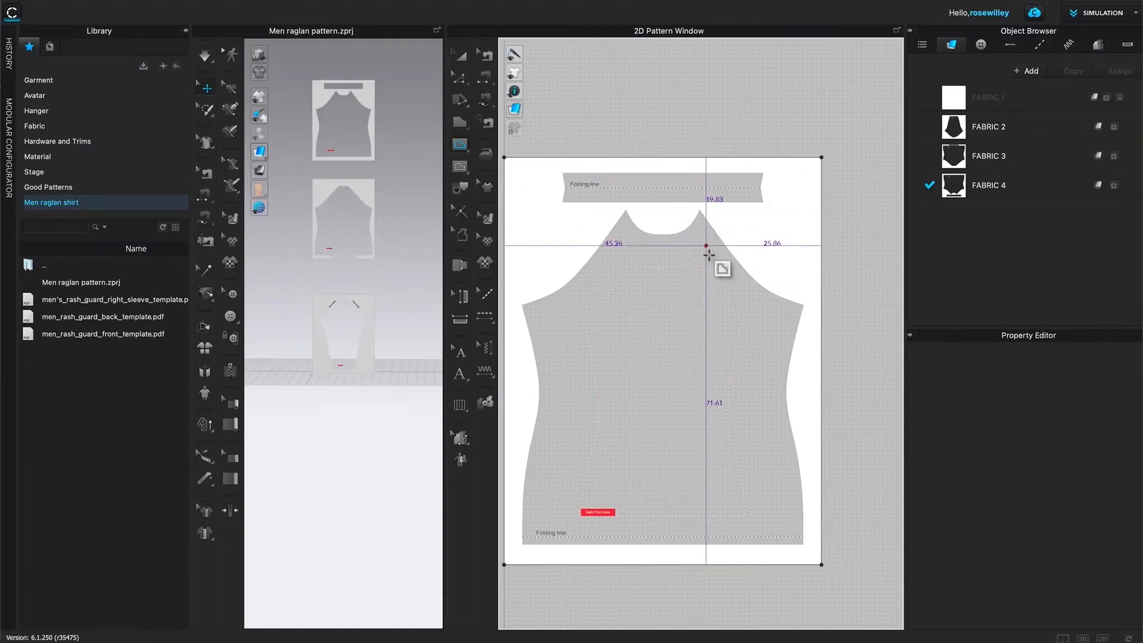
left_click(667, 291)
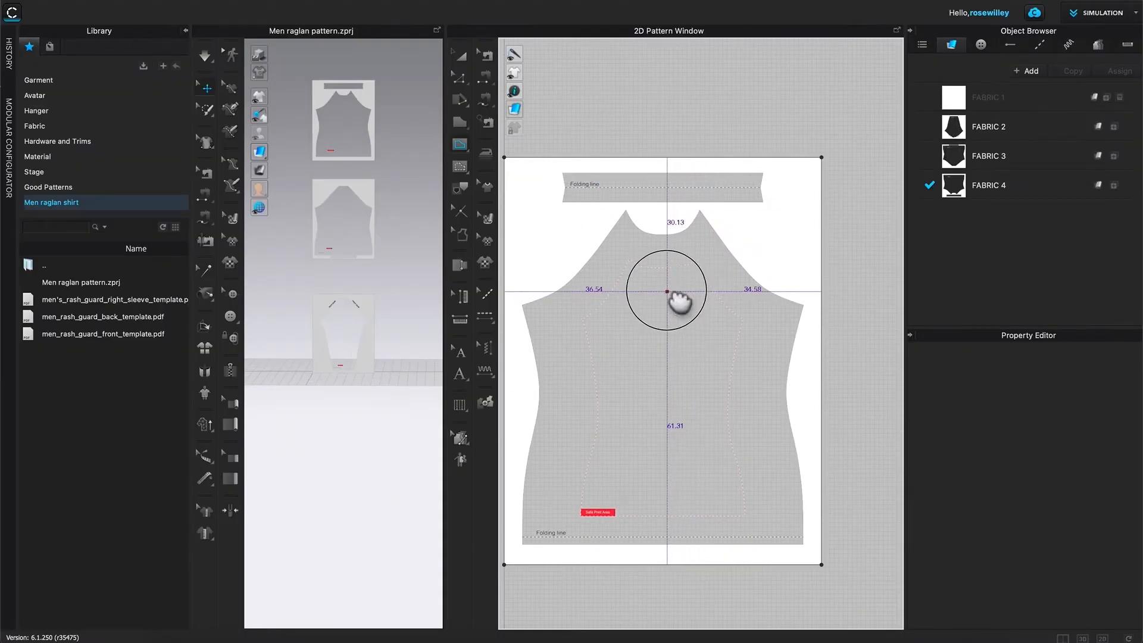
middle_click_drag(667, 290, 698, 270)
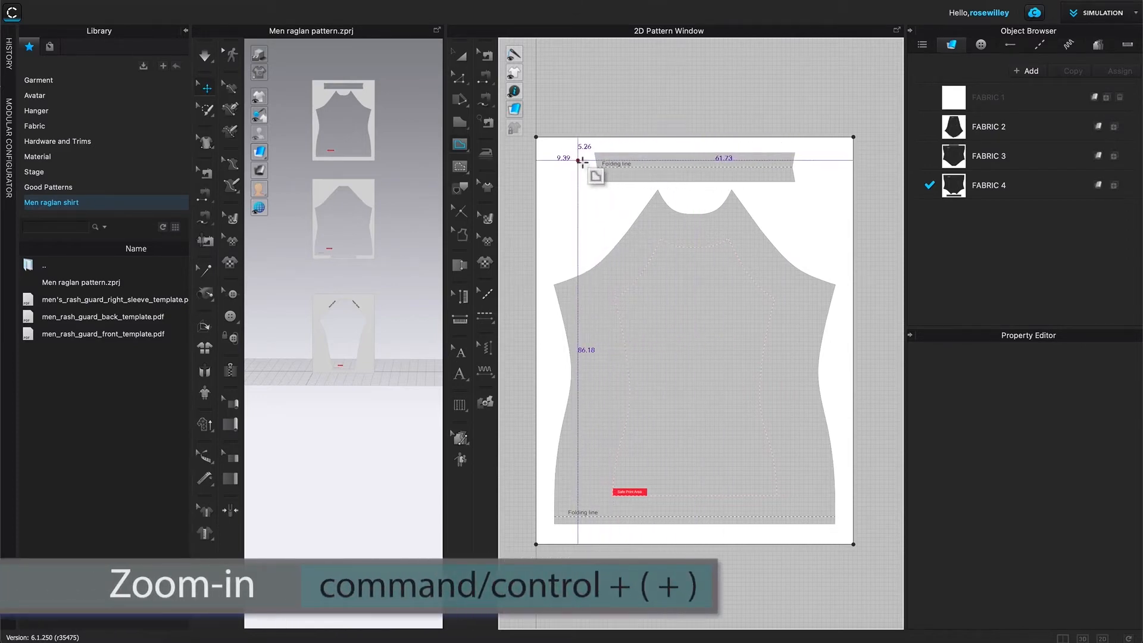
key("ctrl+plus")
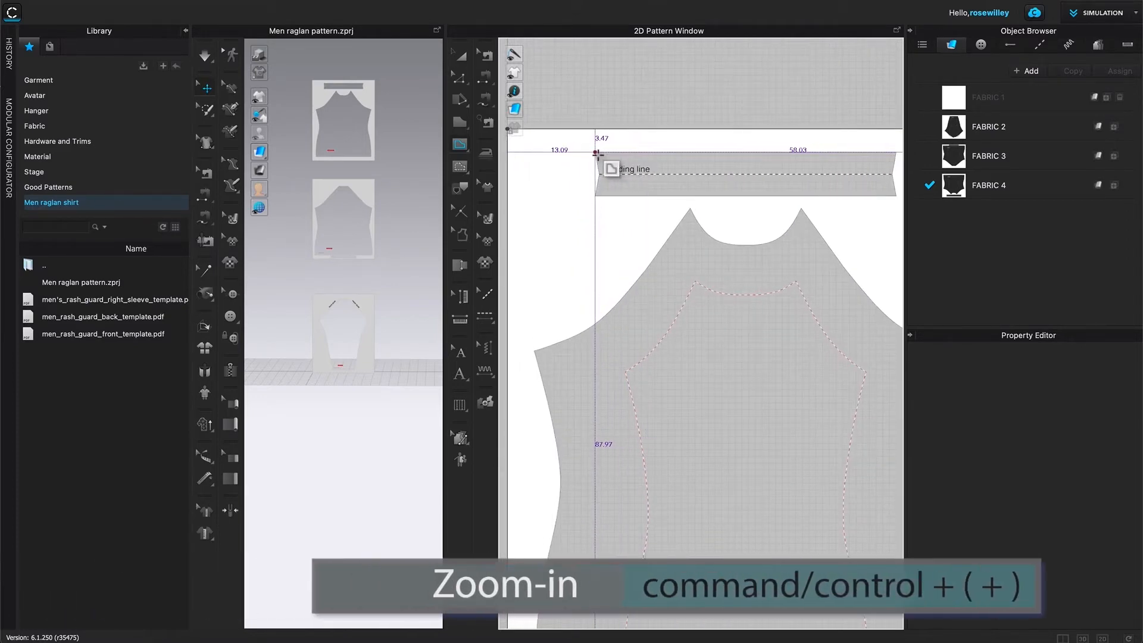
left_click(596, 154)
scroll(595, 157, "down", 5)
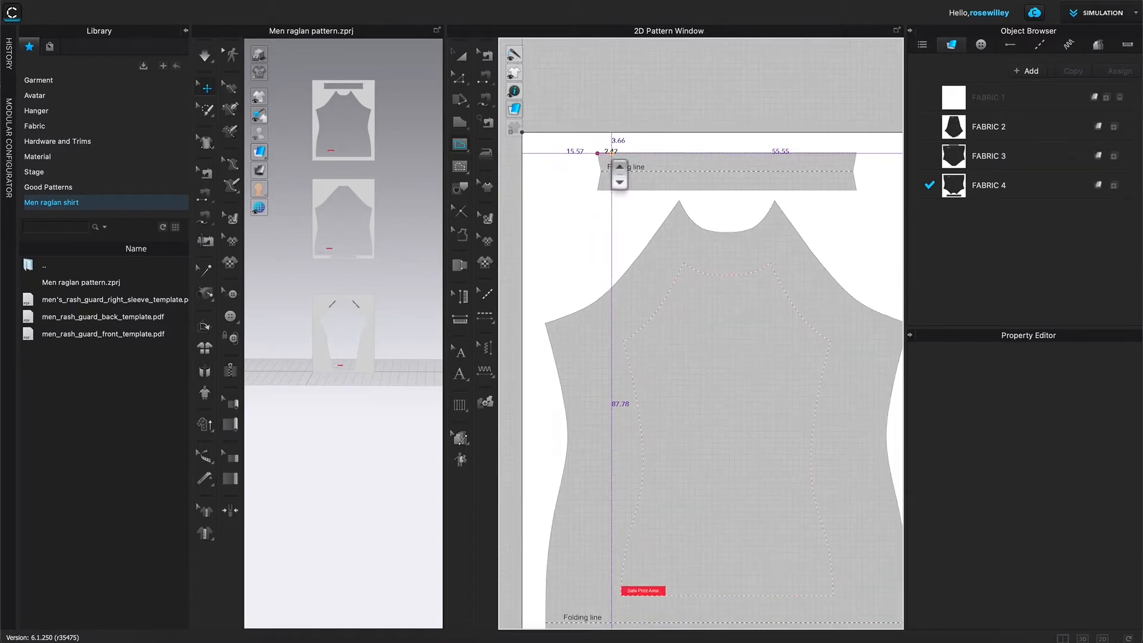
scroll(745, 156, "up", 3)
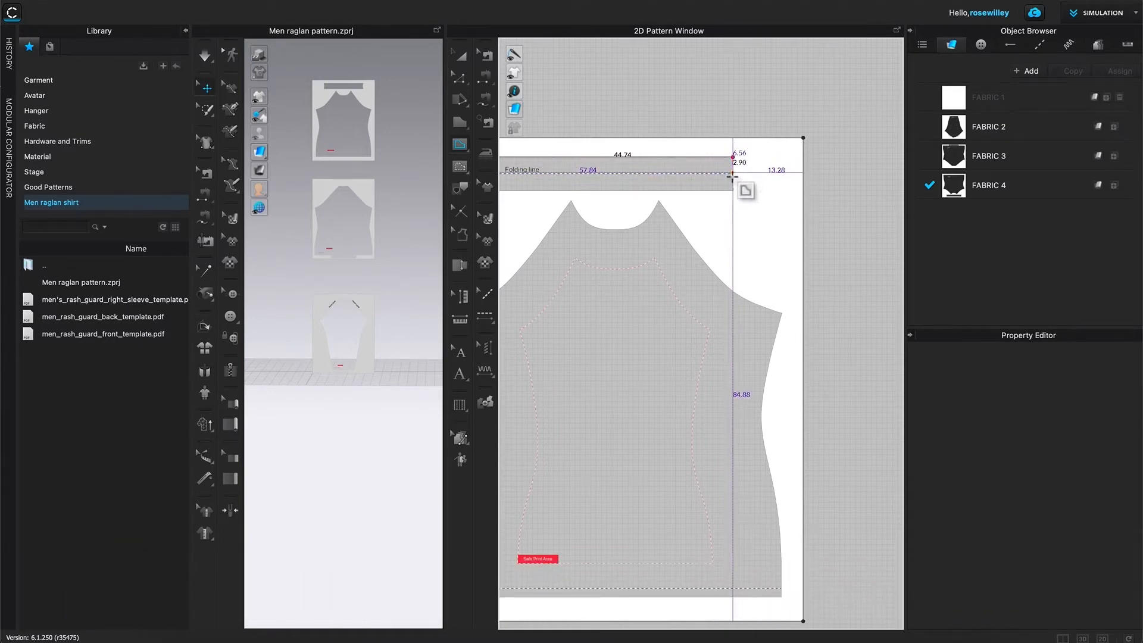
- Complete the internal polygon around the collar band's upper half, following its right end and the folding line back to the starting corner
scroll(733, 174, "up", 2)
scroll(736, 176, "up", 2)
scroll(734, 175, "up", 2)
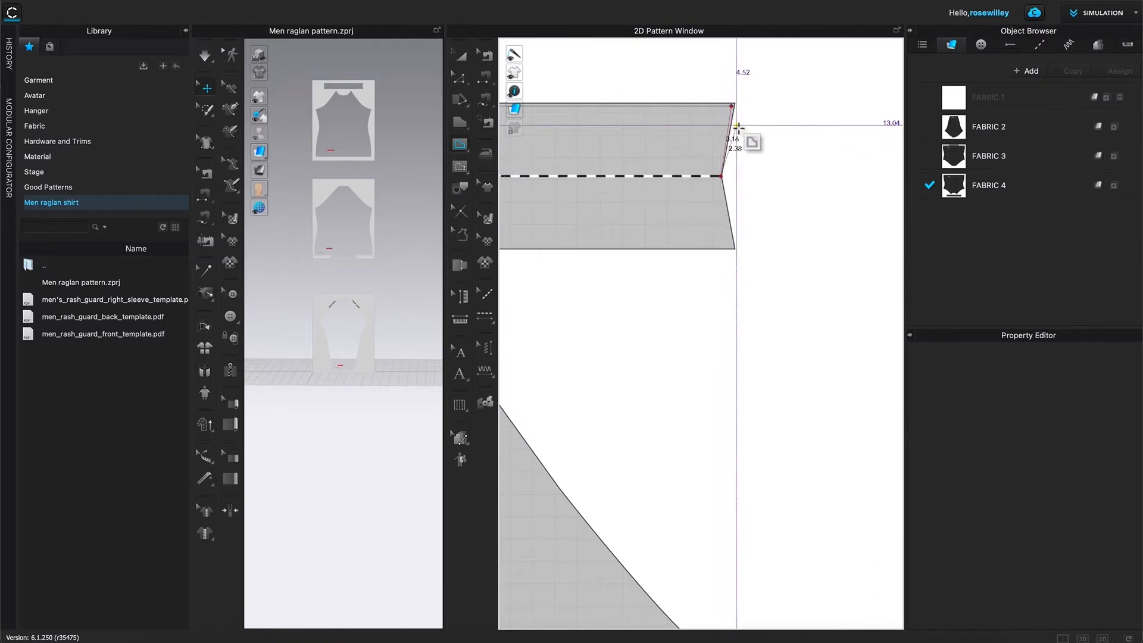
scroll(728, 177, "down", 5)
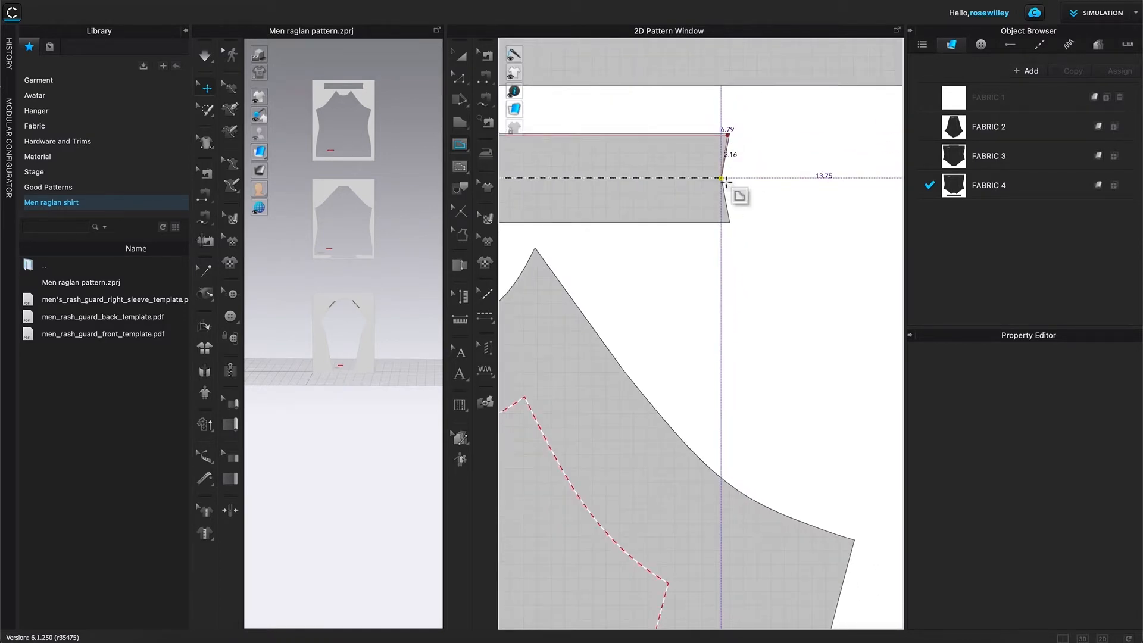
scroll(711, 186, "down", 5)
scroll(706, 184, "up", 3)
scroll(698, 183, "down", 2)
scroll(562, 184, "down", 2)
scroll(563, 182, "up", 6)
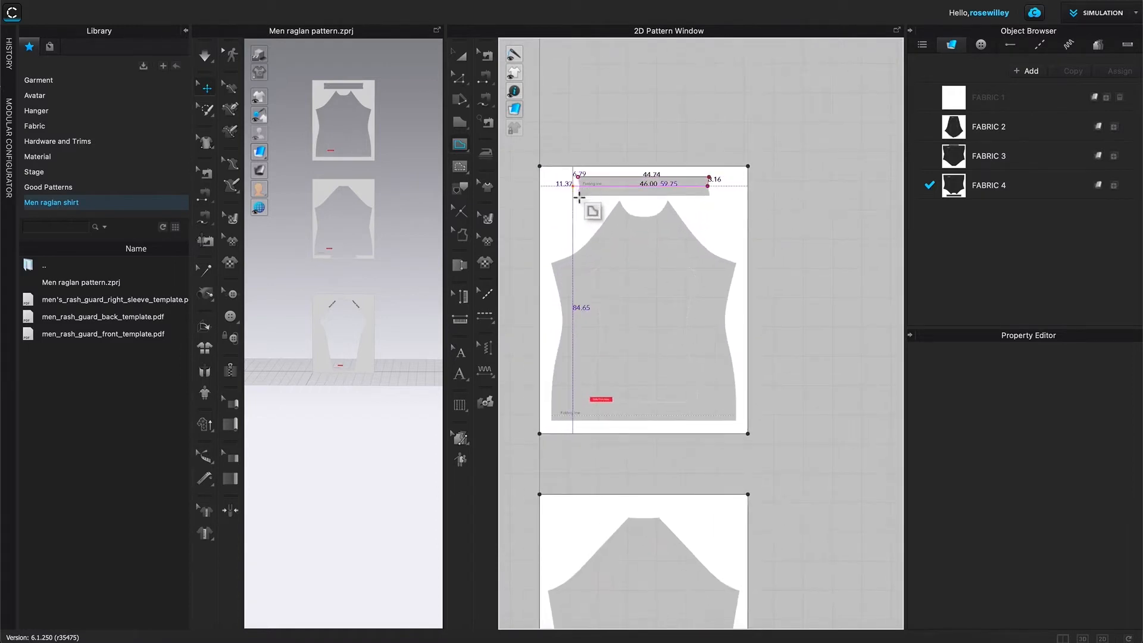
scroll(579, 178, "up", 4)
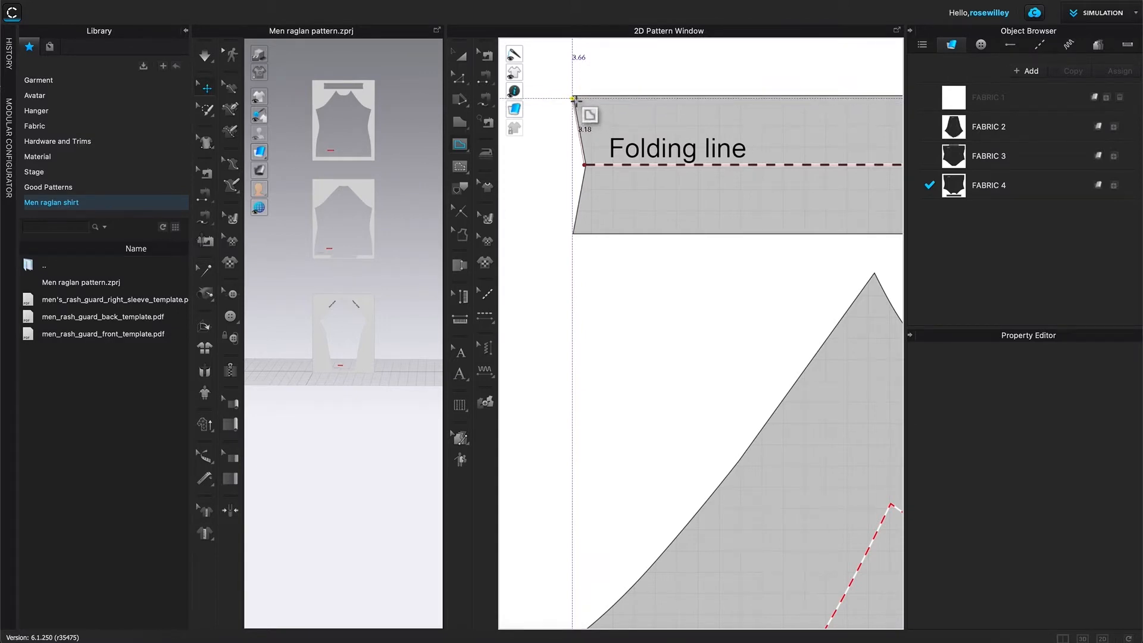
scroll(575, 98, "up", 2)
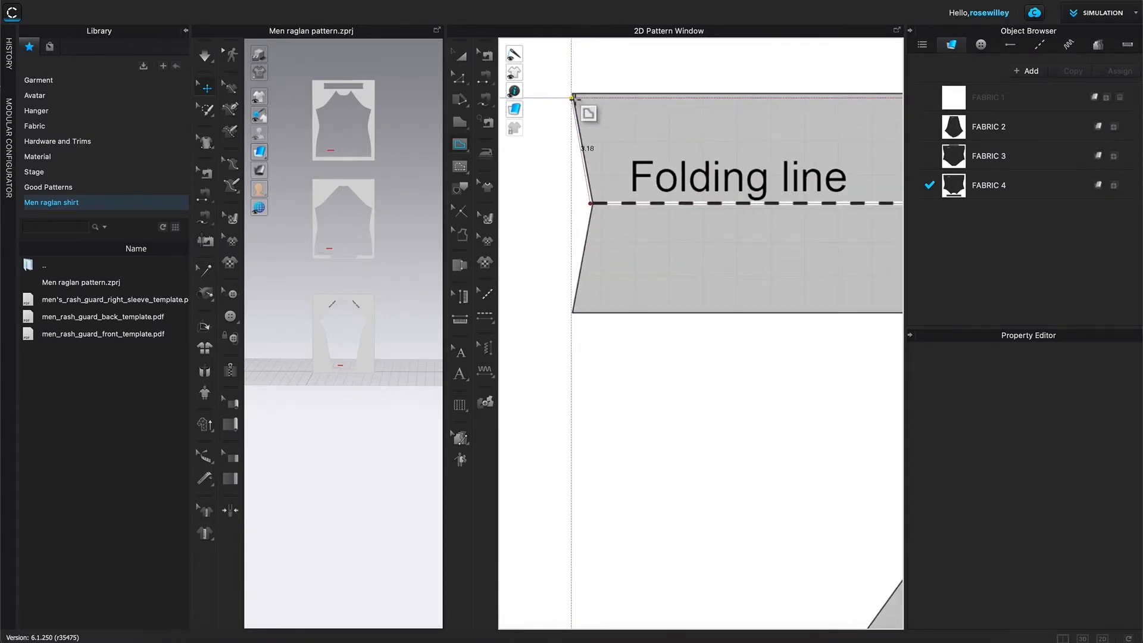
left_click(574, 97)
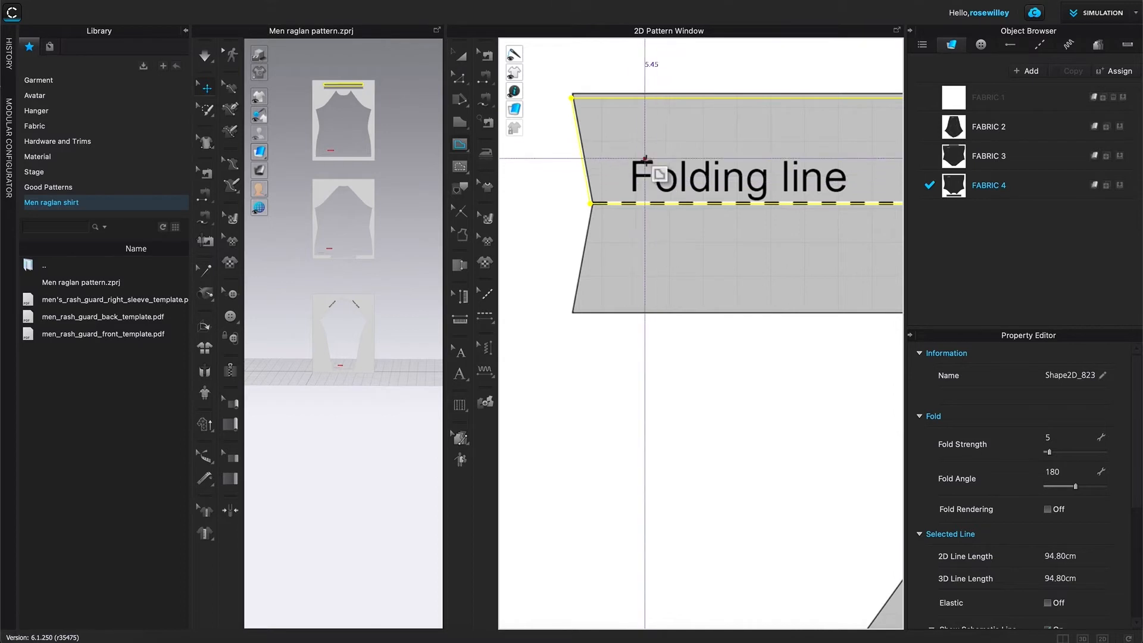
- Align the polygon's upper-left corner point and its left folding-line point with the collar band outline on the template
left_click(461, 81)
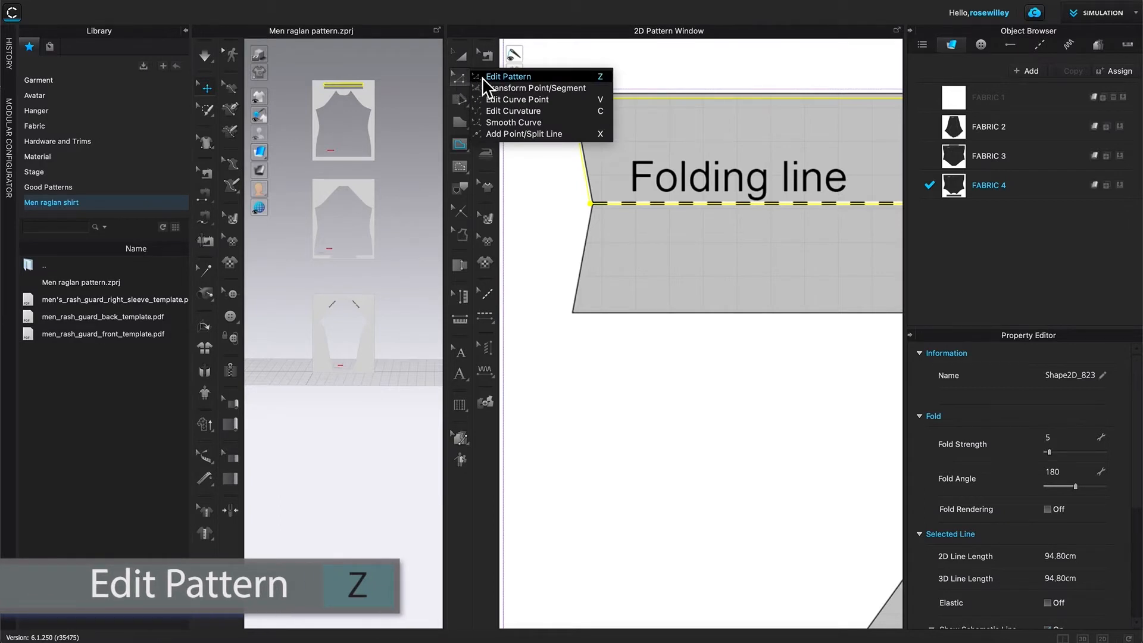
left_click(545, 88)
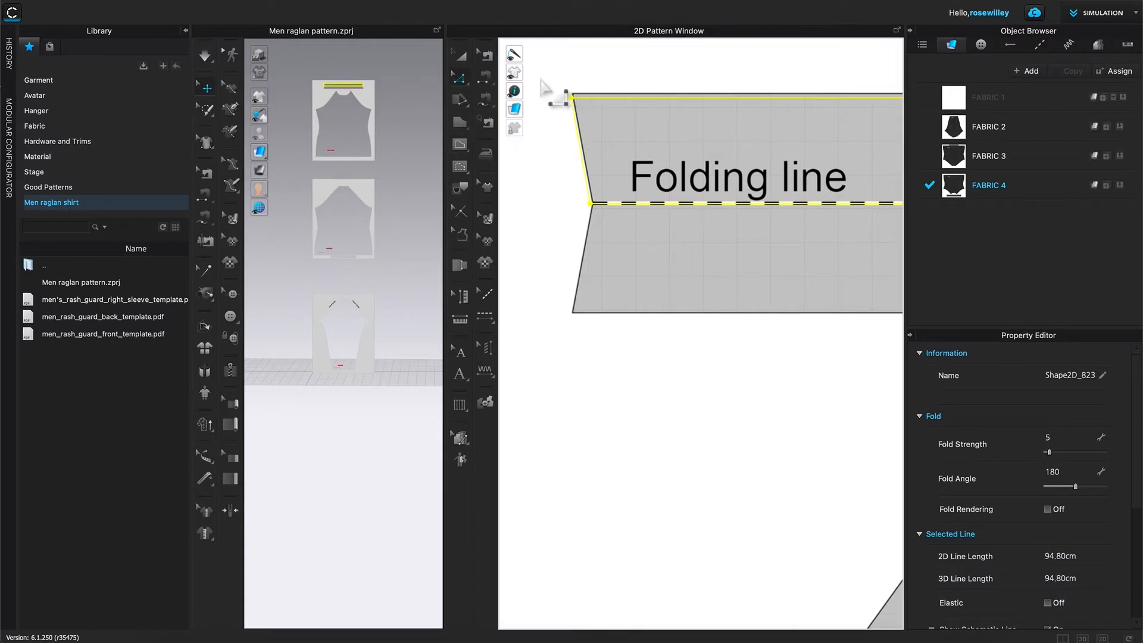
scroll(598, 125, "up", 2)
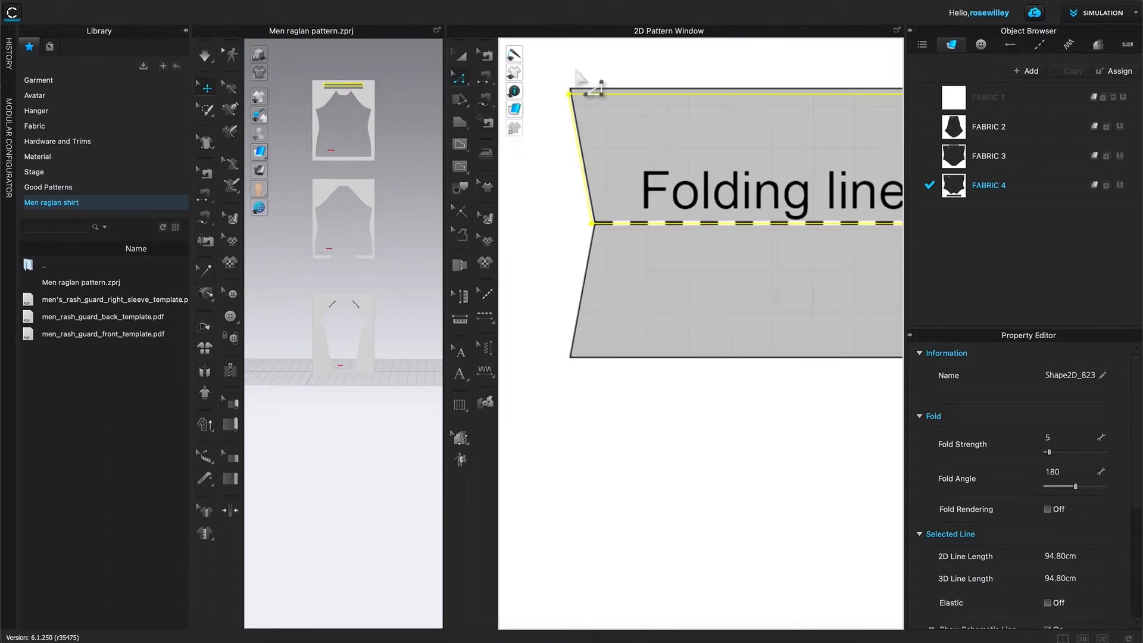
left_click(661, 68)
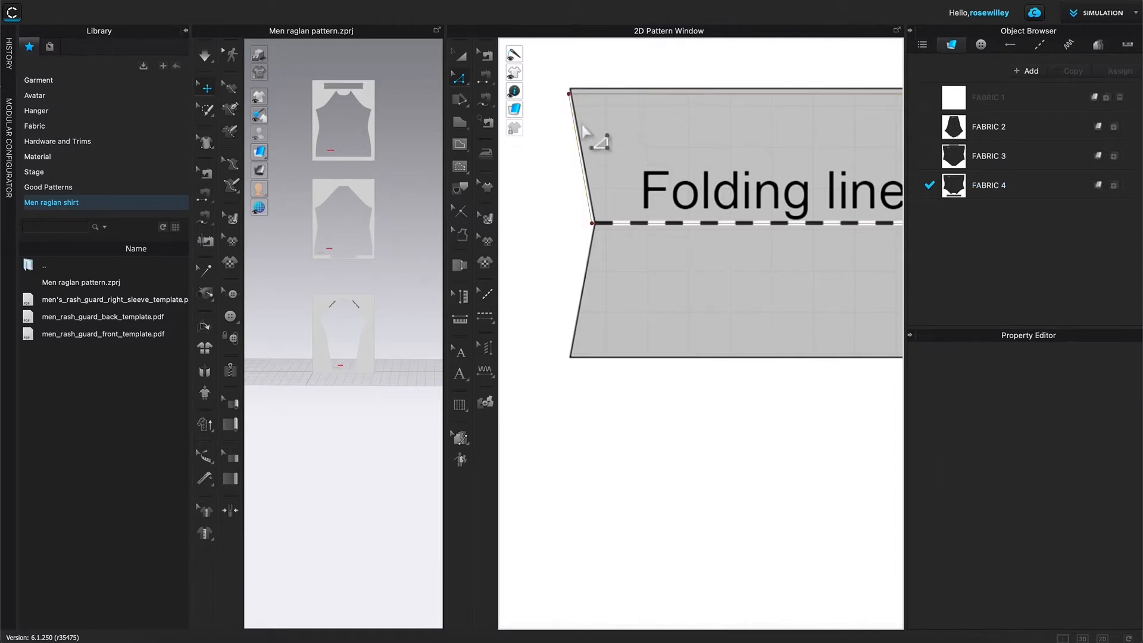
left_click(569, 96)
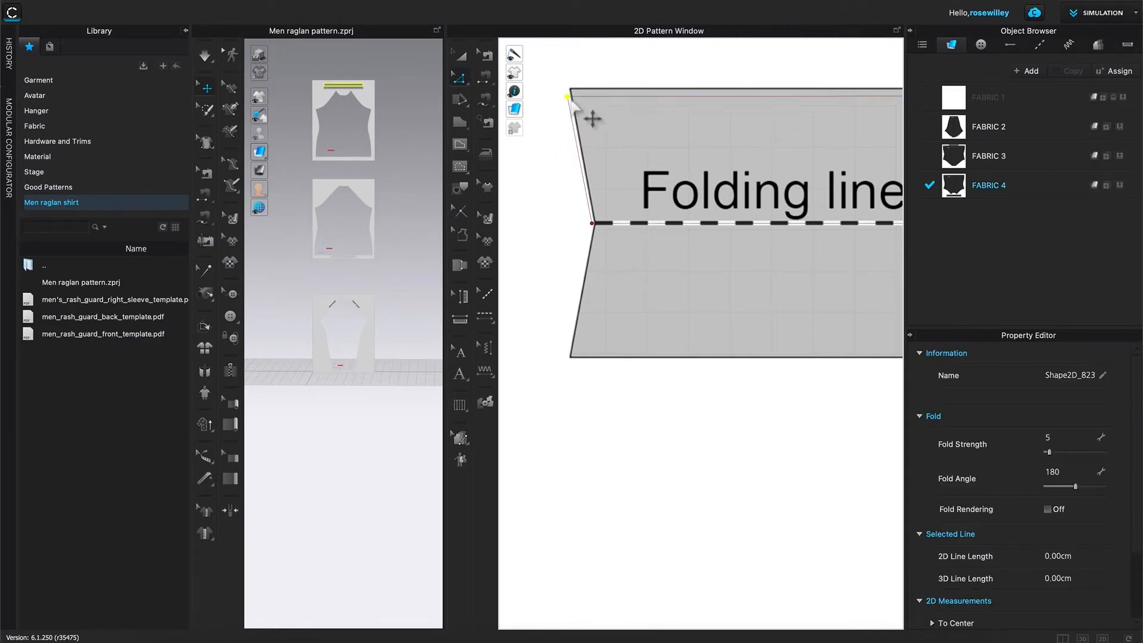
scroll(569, 100, "up", 1)
scroll(575, 99, "up", 1)
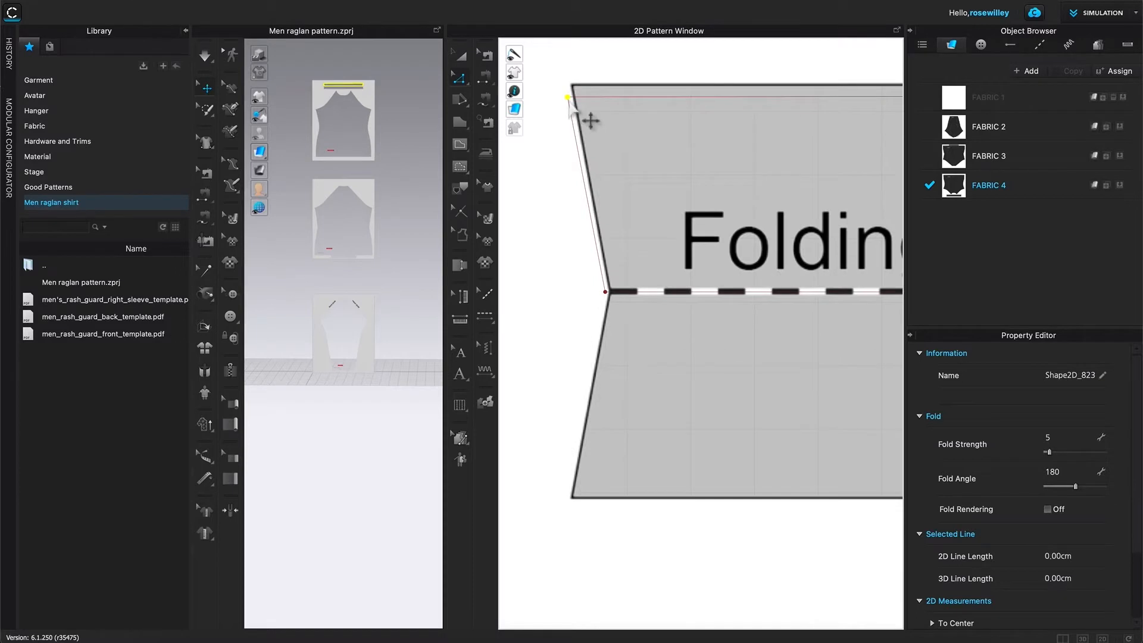
left_click_drag(570, 100, 573, 86)
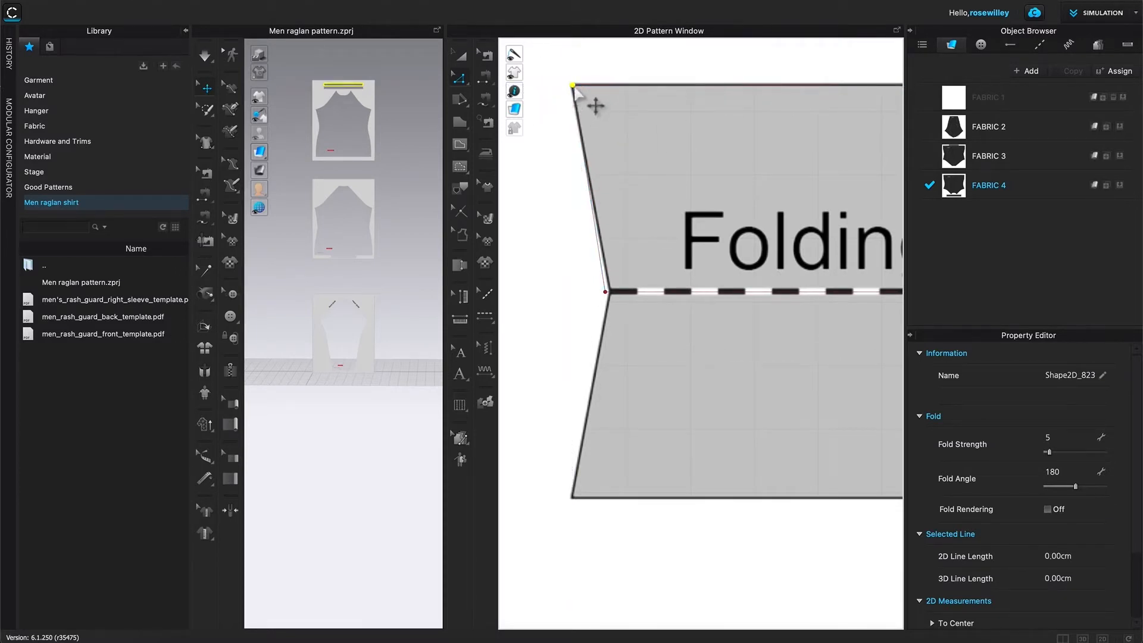
scroll(649, 324, "up", 1)
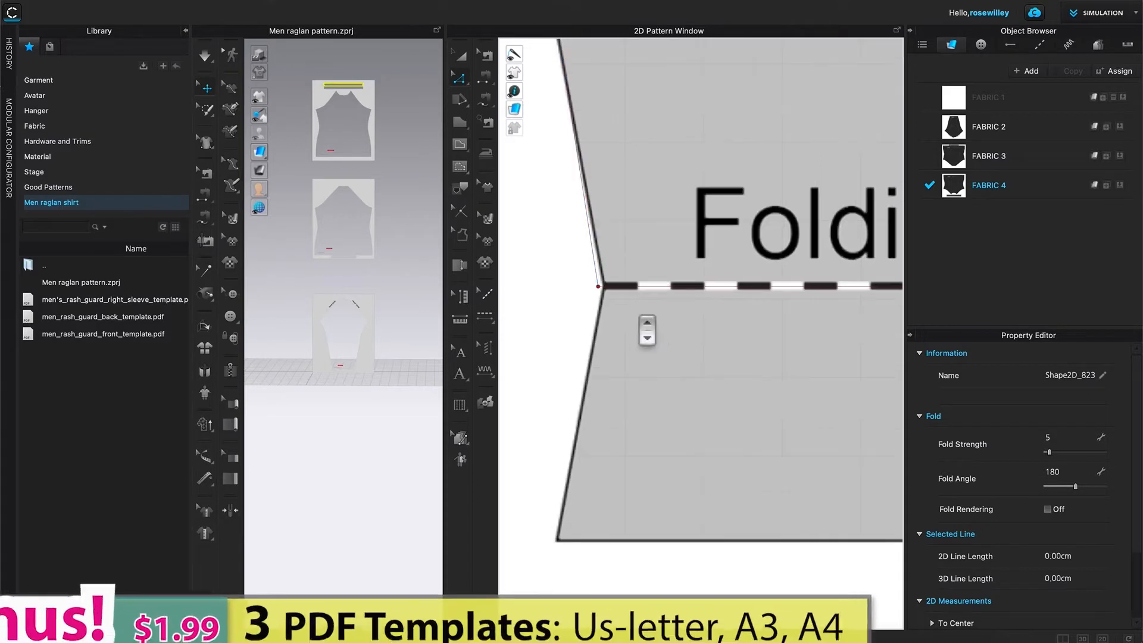
left_click_drag(598, 286, 604, 287)
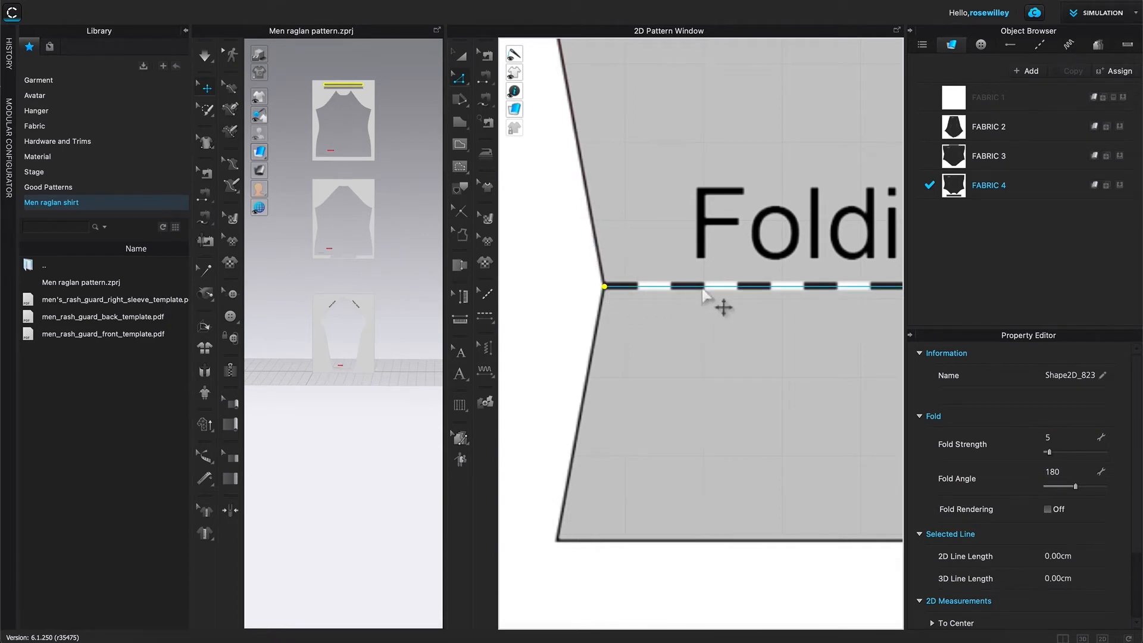
- Move the polygon's upper-right corner point onto the upper-right corner of the collar band outline
scroll(833, 336, "down", 3)
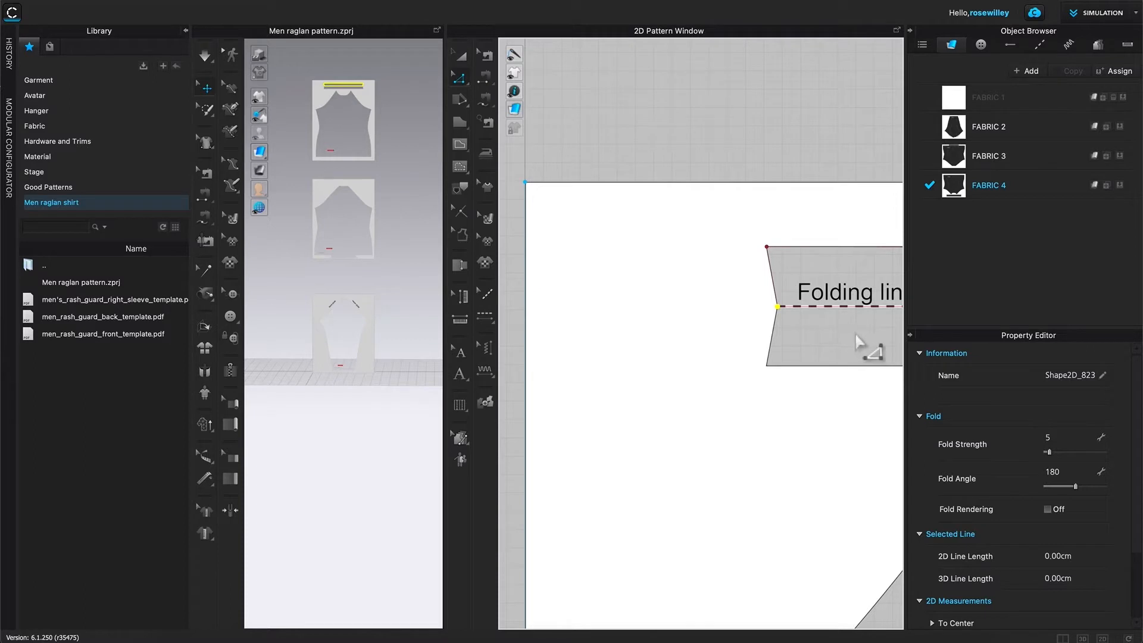
middle_click_drag(865, 334, 584, 301)
middle_click_drag(819, 286, 536, 303)
left_click(553, 275)
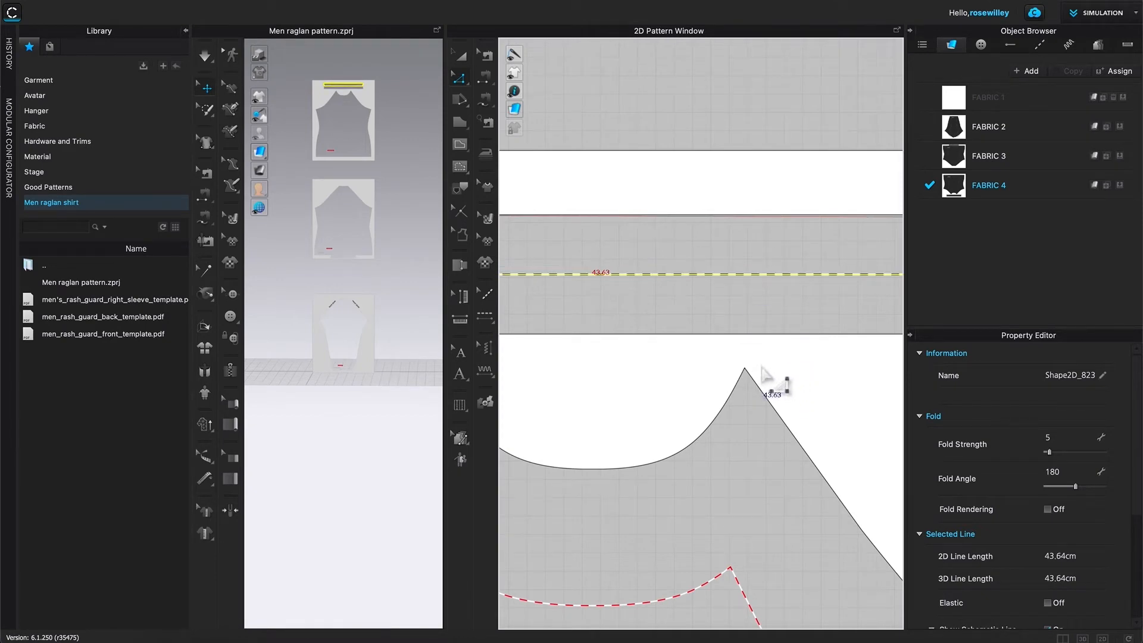
scroll(804, 333, "up", 2)
scroll(804, 335, "down", 4)
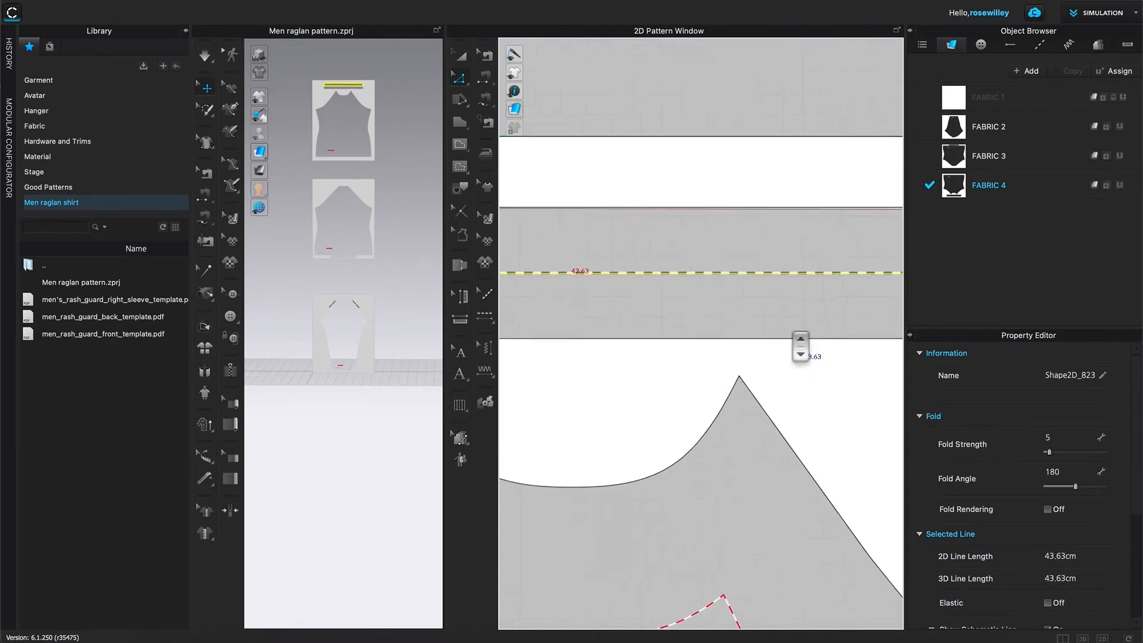
scroll(779, 348, "up", 1)
scroll(779, 348, "down", 2)
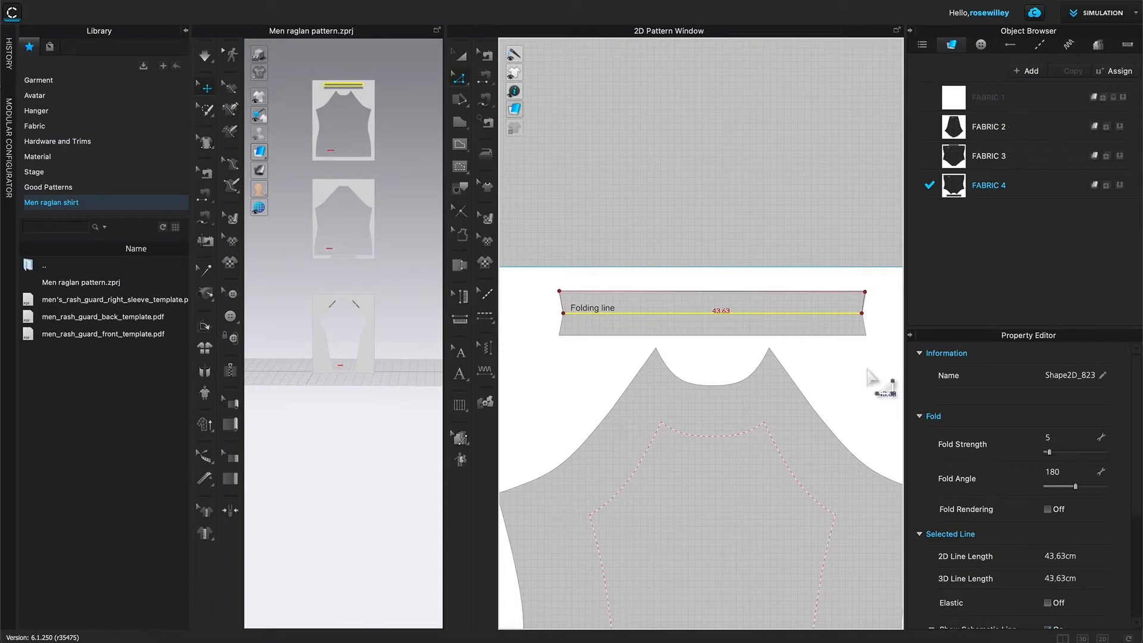
scroll(800, 381, "up", 3)
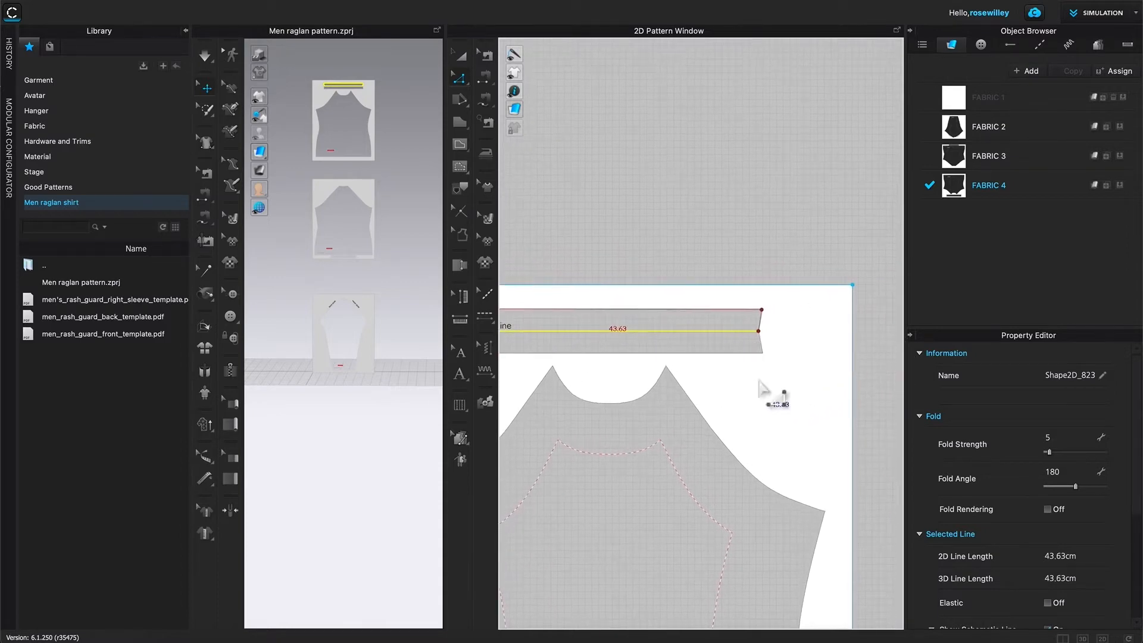
scroll(765, 342, "up", 2)
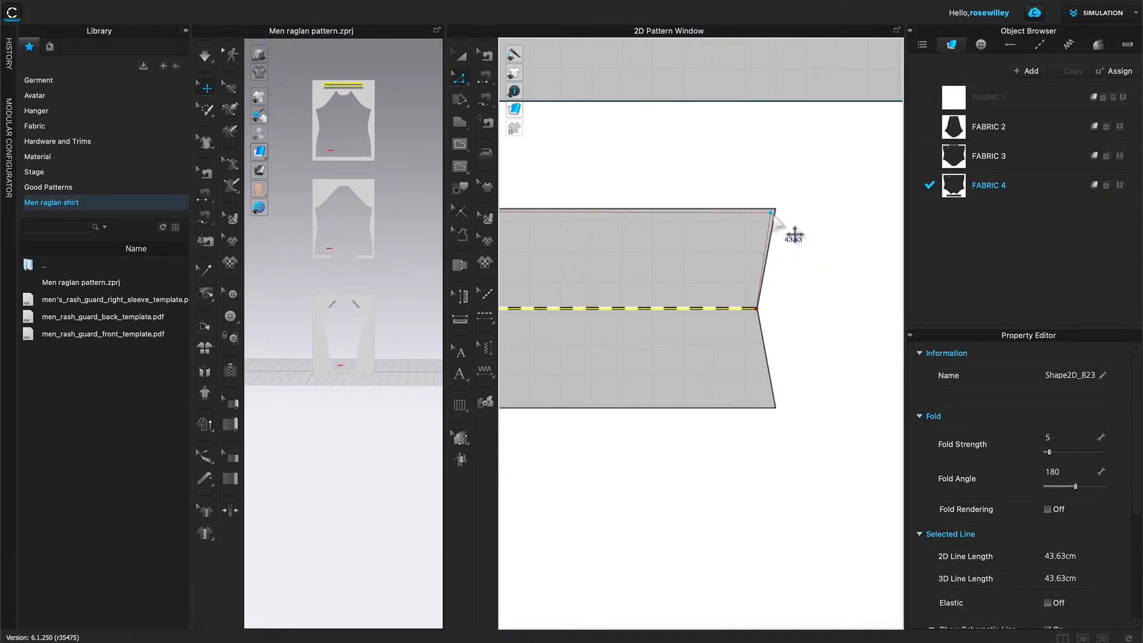
left_click(771, 213)
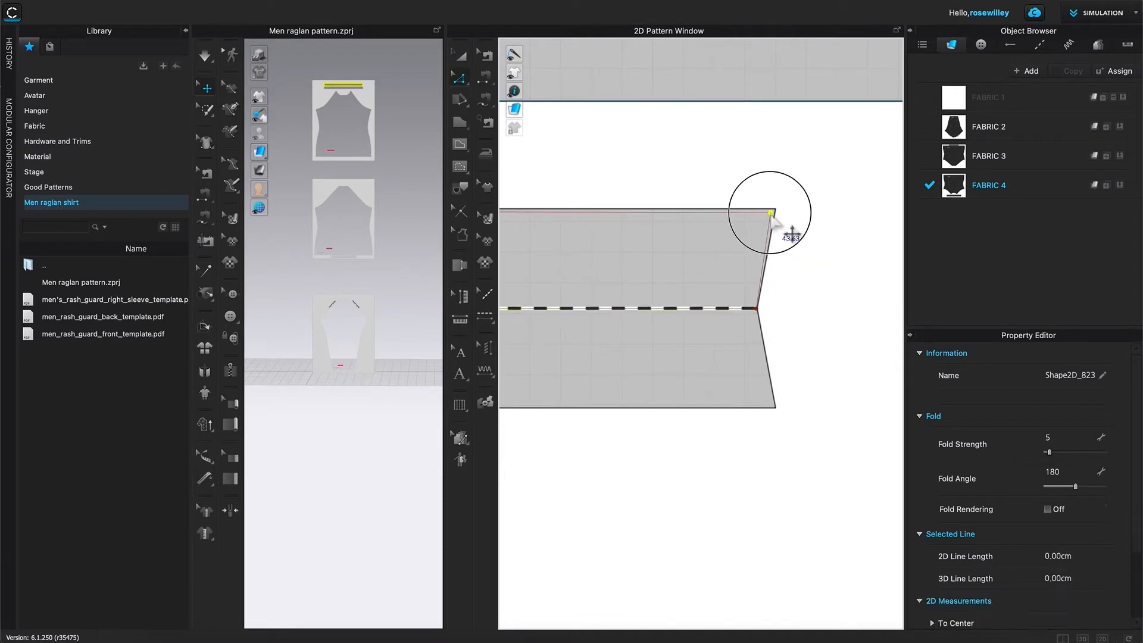
left_click(771, 213)
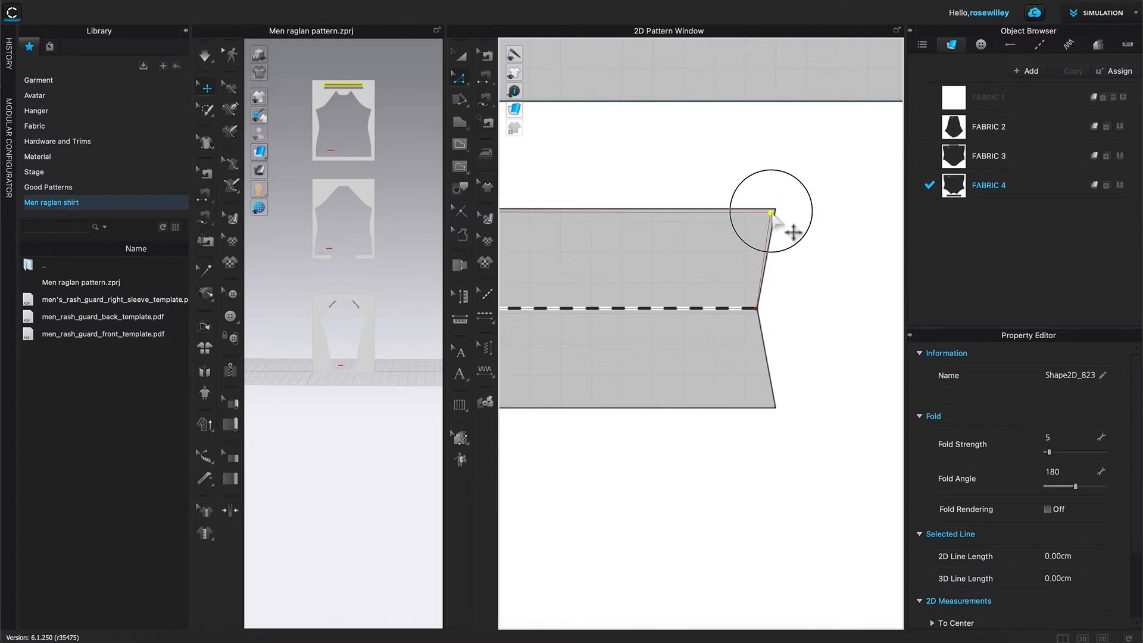
left_click_drag(771, 211, 774, 208)
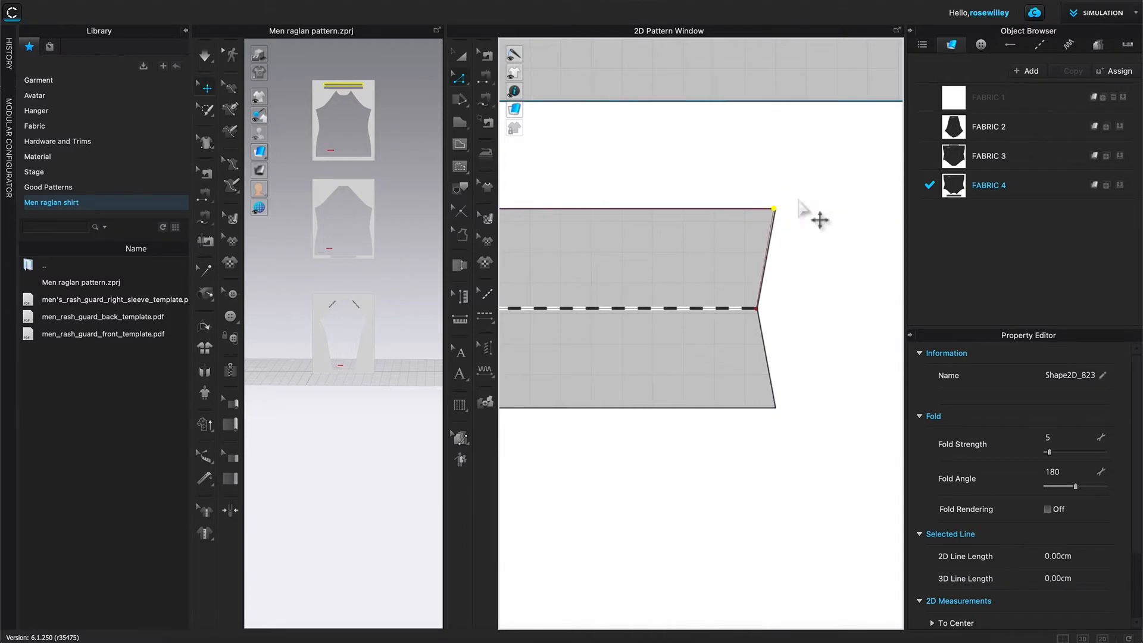
scroll(801, 208, "up", 3)
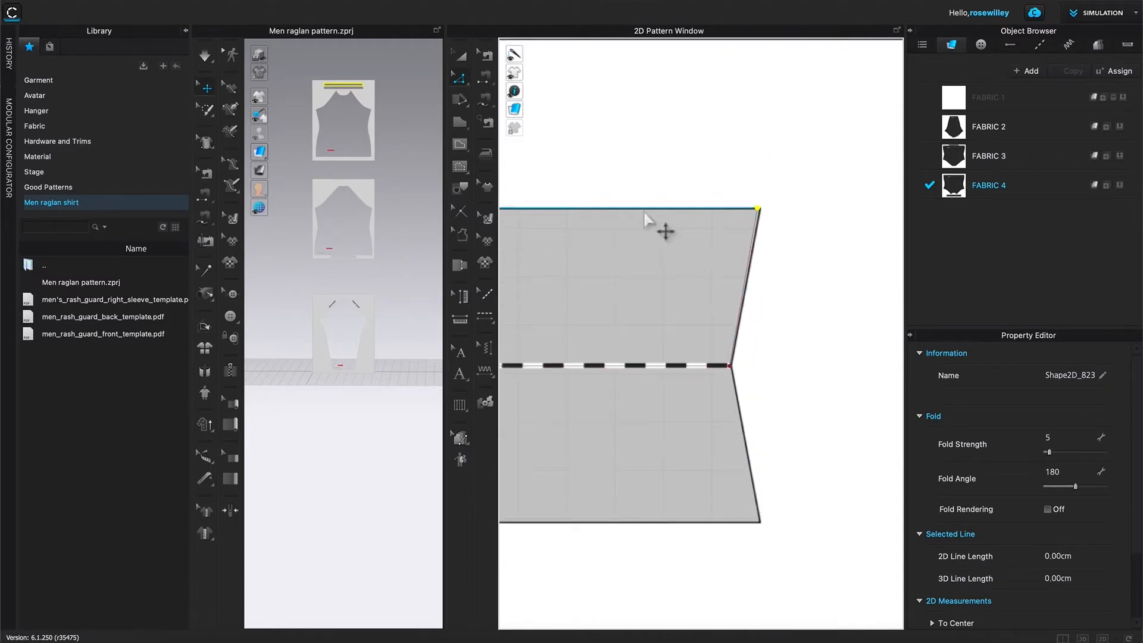
- Fine-tune the internal polygon's upper-right corner point so it sits exactly on the collar band's outline corner
left_click(772, 274)
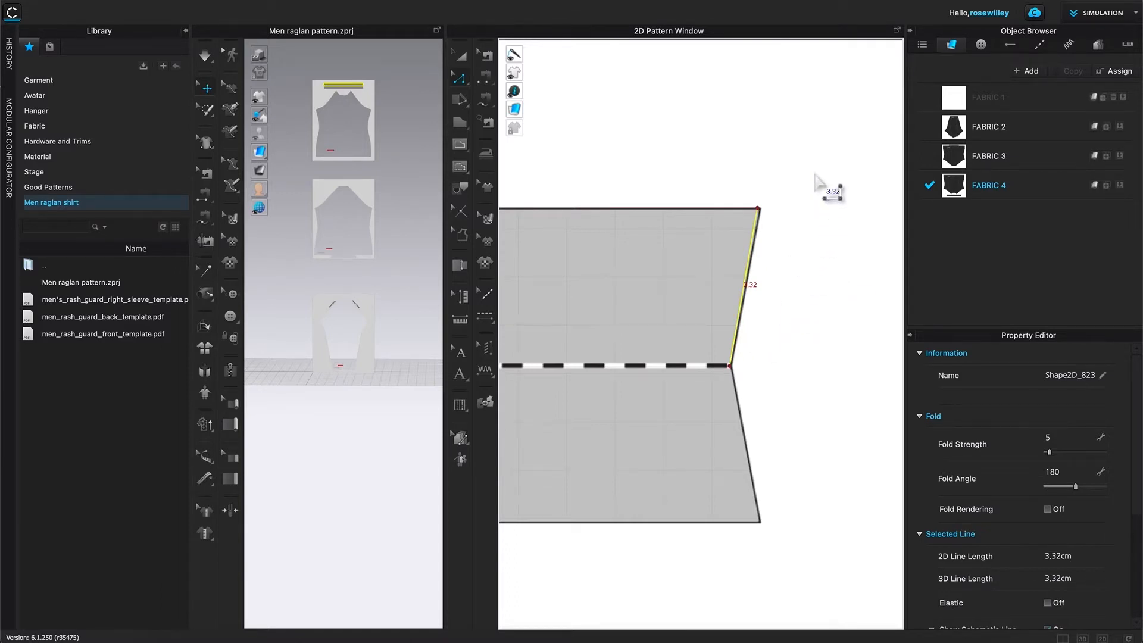
left_click(825, 205)
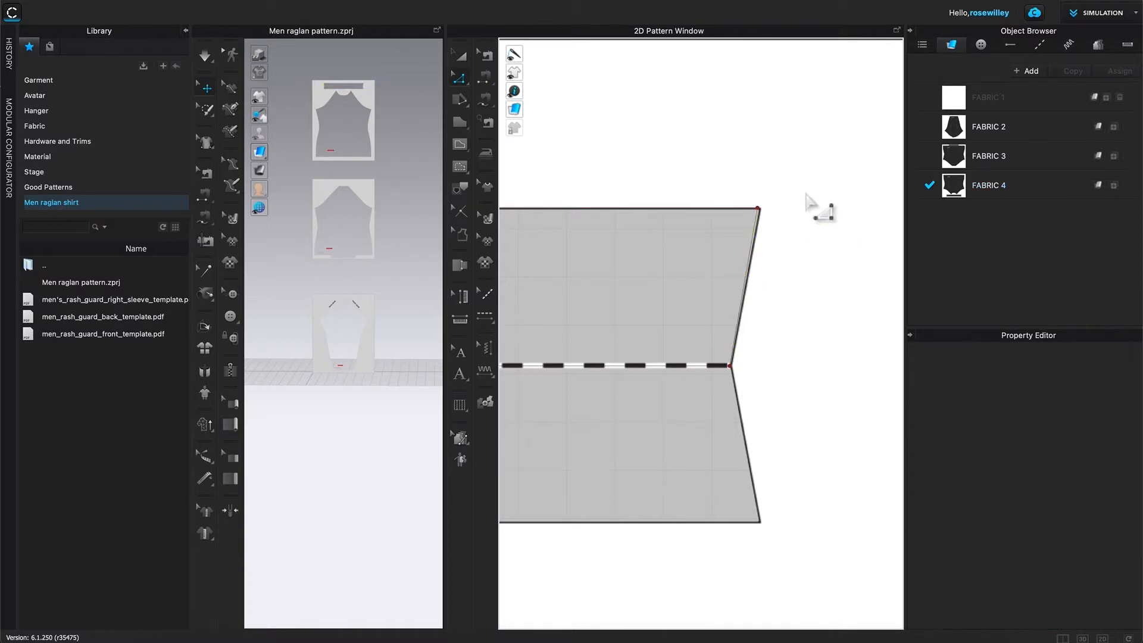
left_click(757, 208)
left_click_drag(757, 208, 760, 209)
scroll(799, 230, "up", 3)
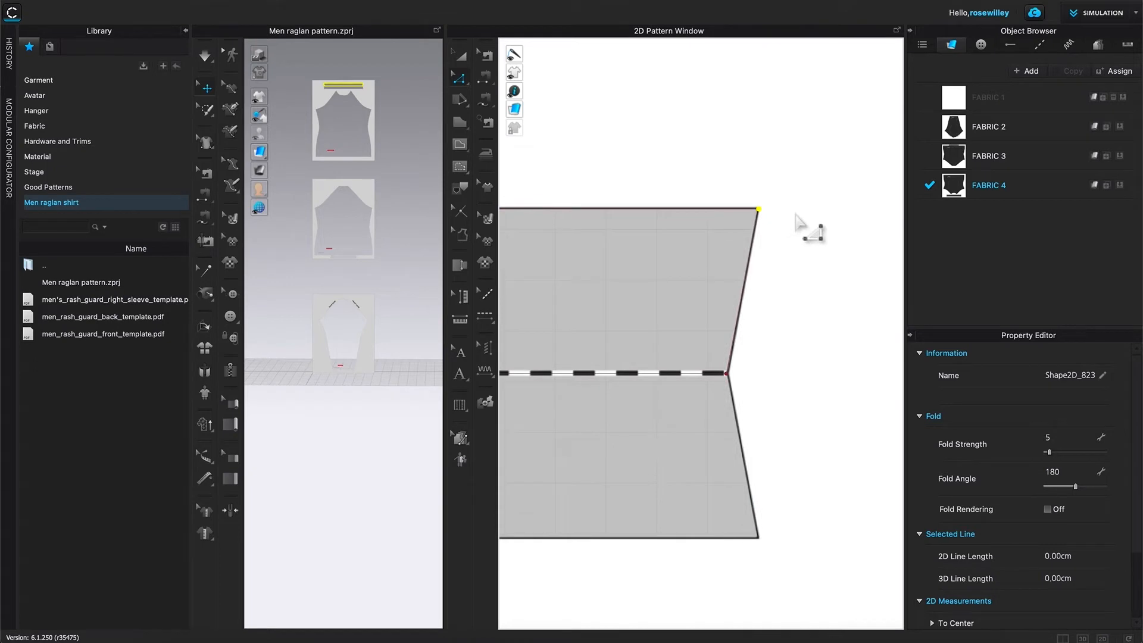
left_click_drag(736, 209, 737, 209)
left_click(795, 205)
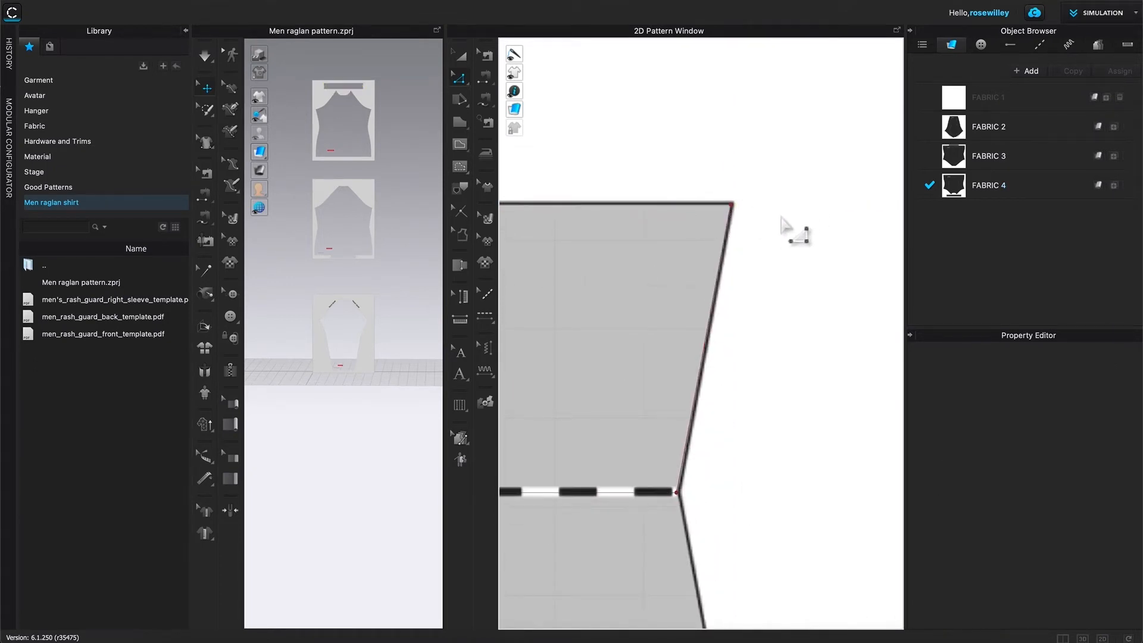
- Align the internal polygon's right folding-line point with the notch where the folding line meets the collar band's right end
scroll(774, 256, "down", 1)
right_click_drag(759, 500, 833, 320)
scroll(792, 342, "up", 1)
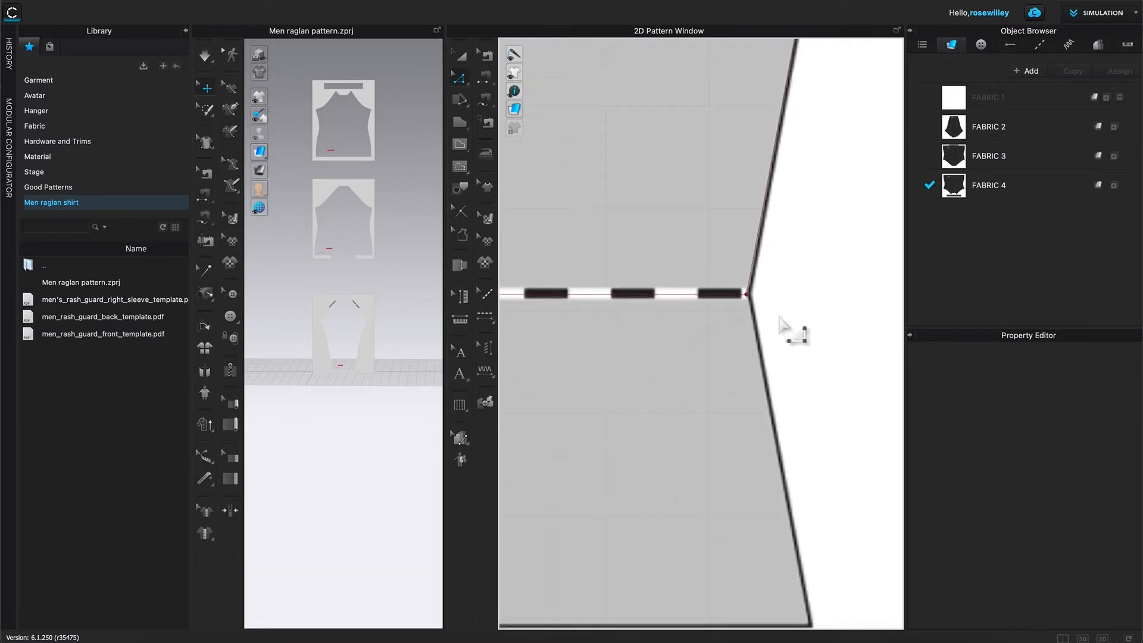
left_click(763, 310)
left_click(754, 301)
left_click(749, 296)
left_click_drag(751, 297, 749, 295)
left_click(802, 293)
left_click(749, 295)
left_click(804, 282)
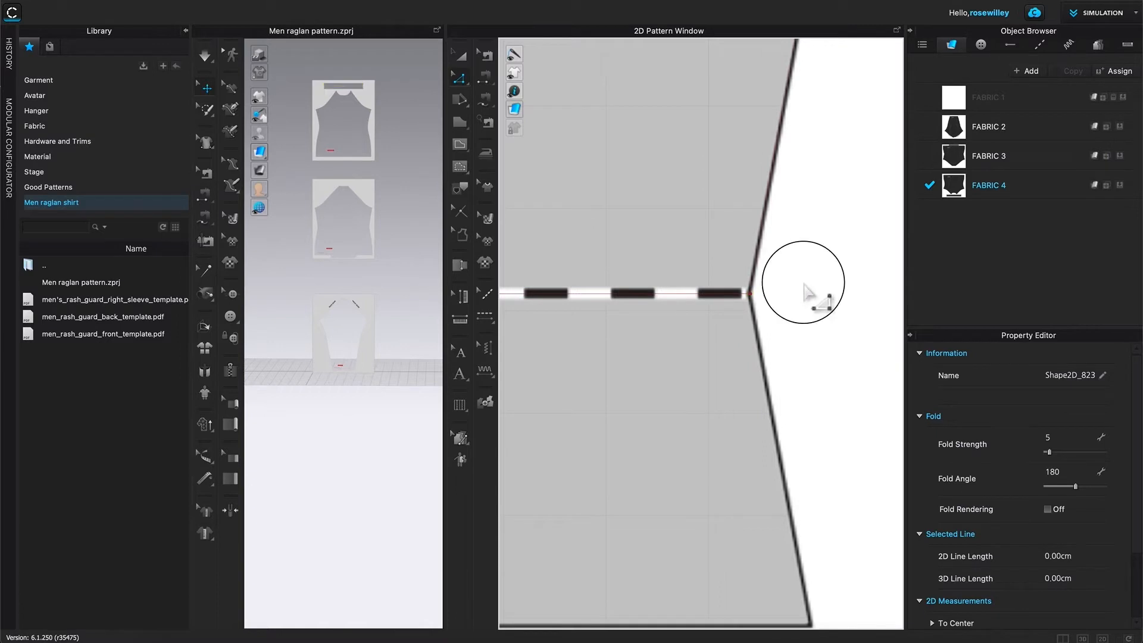
scroll(860, 306, "down", 6)
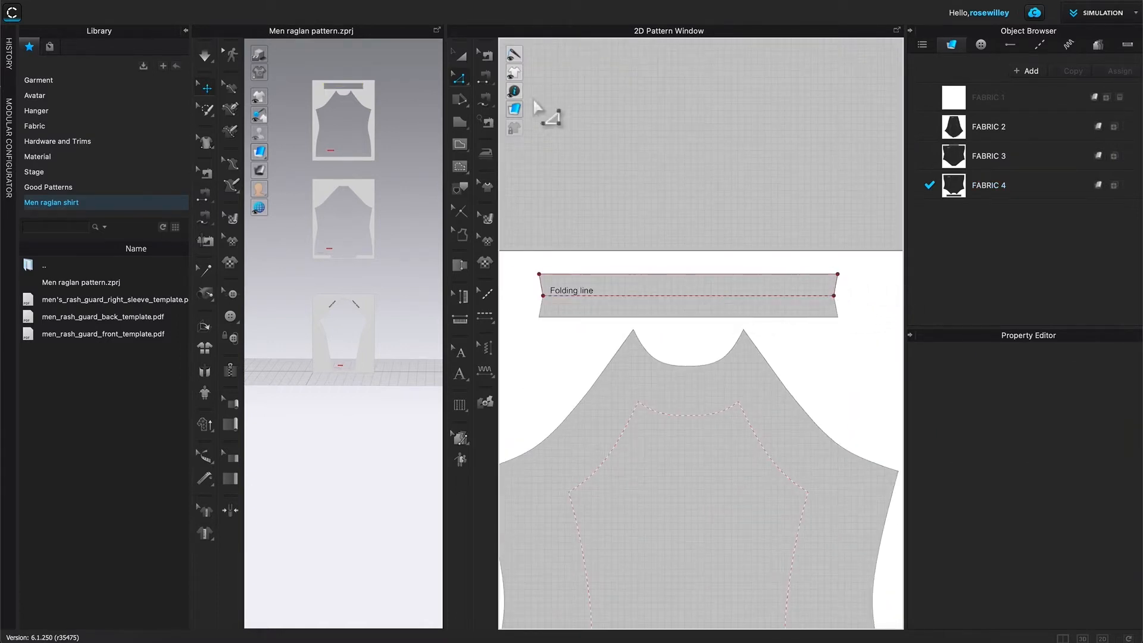
- Trace the collar band's internal shape as a pattern and place the new piece about 18 cm above the original
right_click_drag(738, 509, 731, 457)
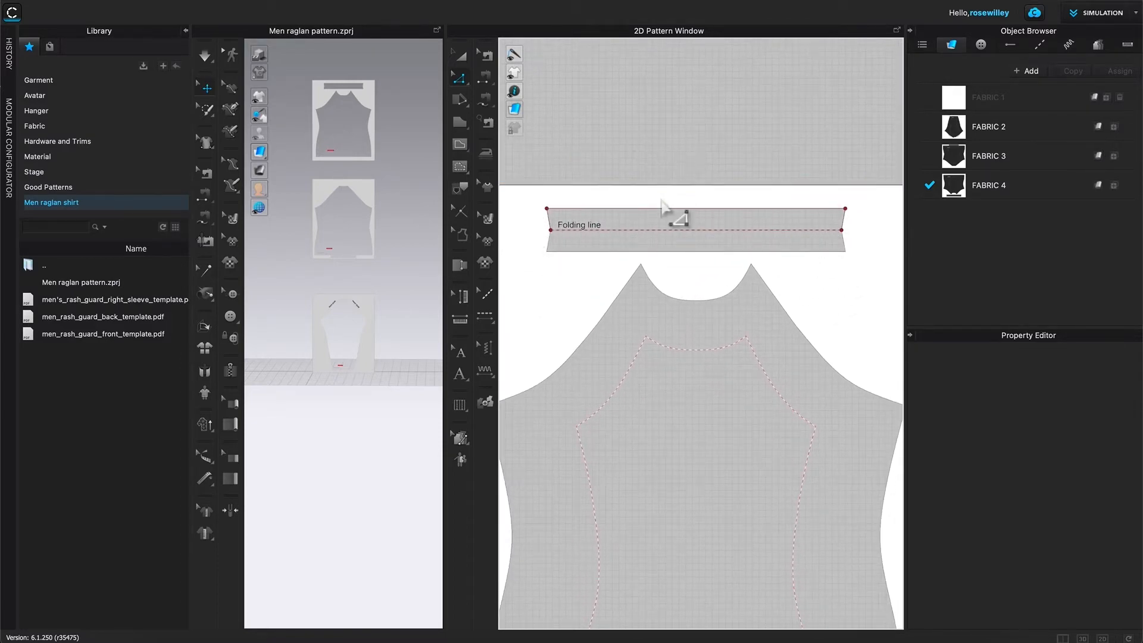
key("a")
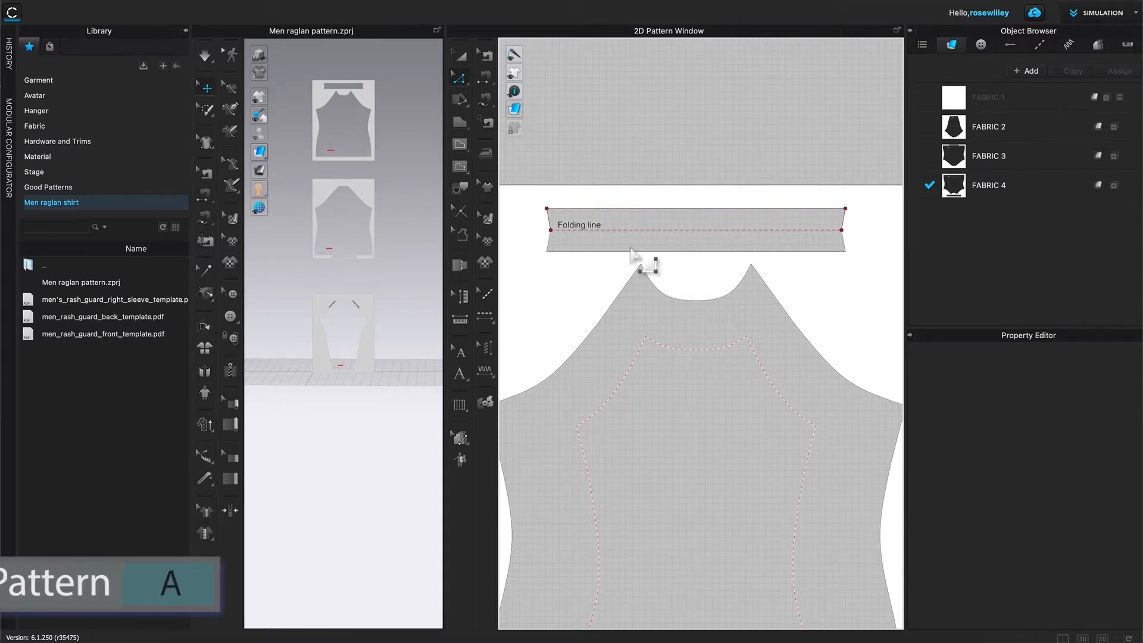
left_click(464, 58)
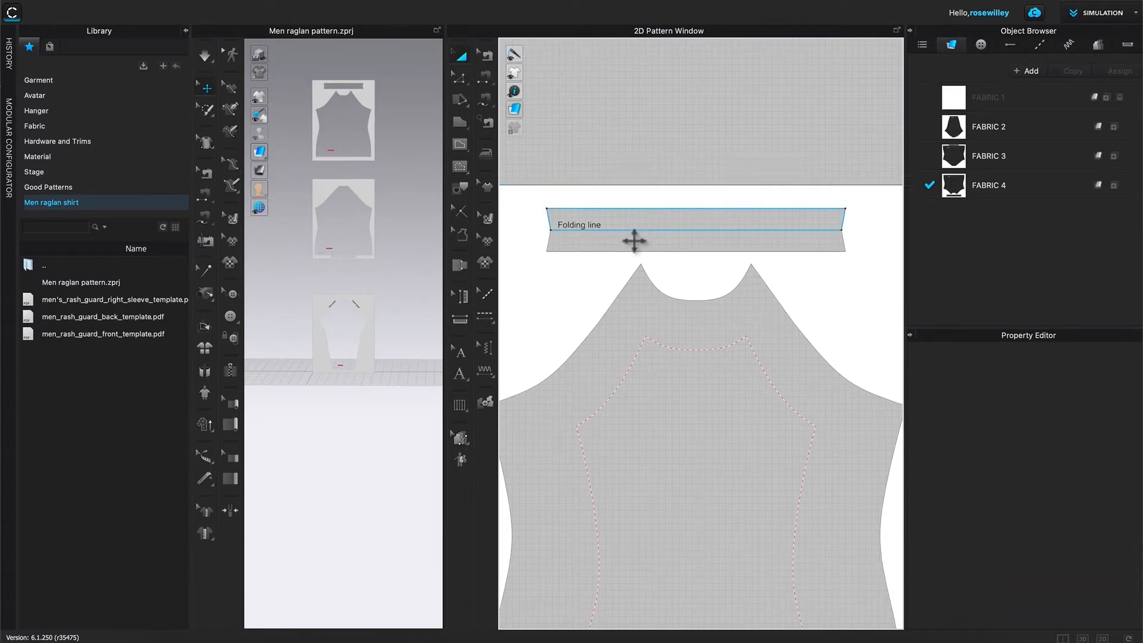
left_click(743, 216)
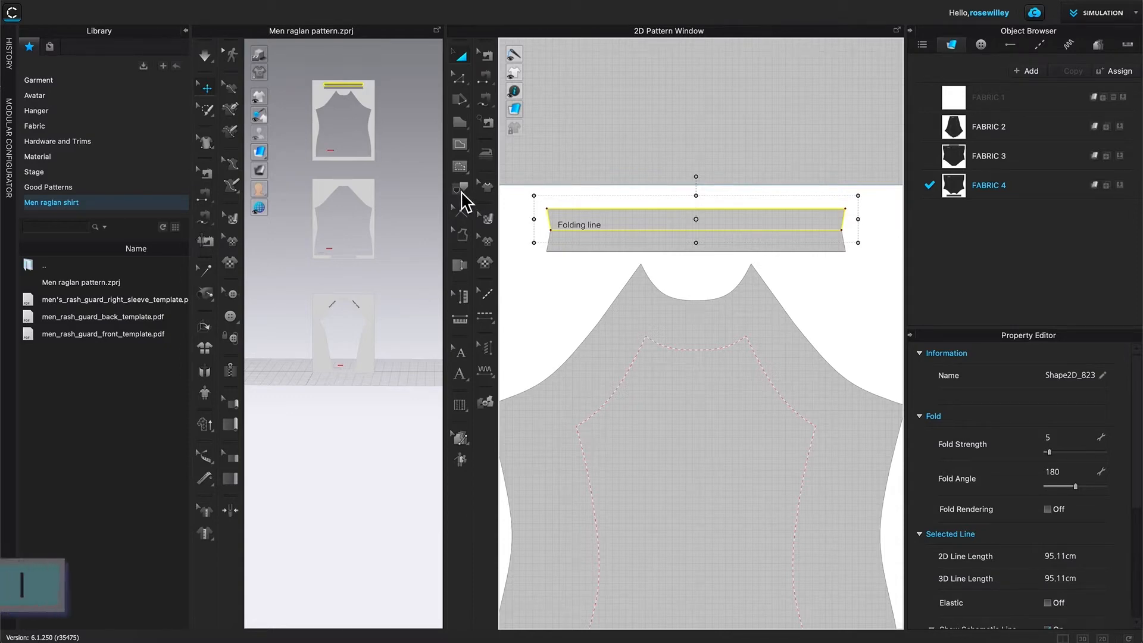
left_click(464, 191)
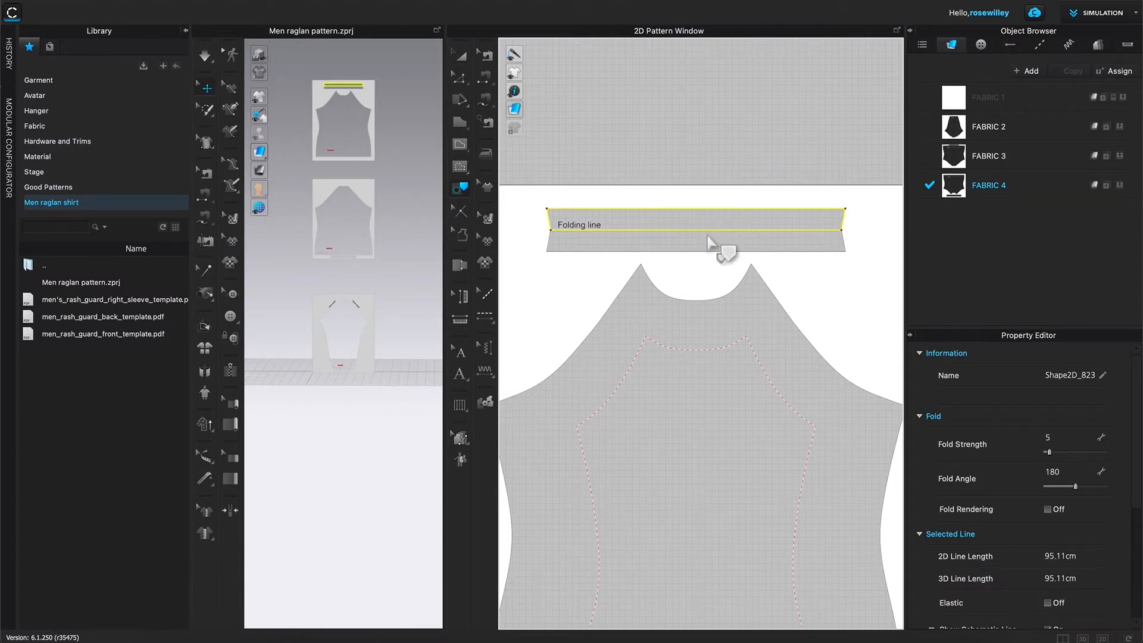
right_click(689, 212)
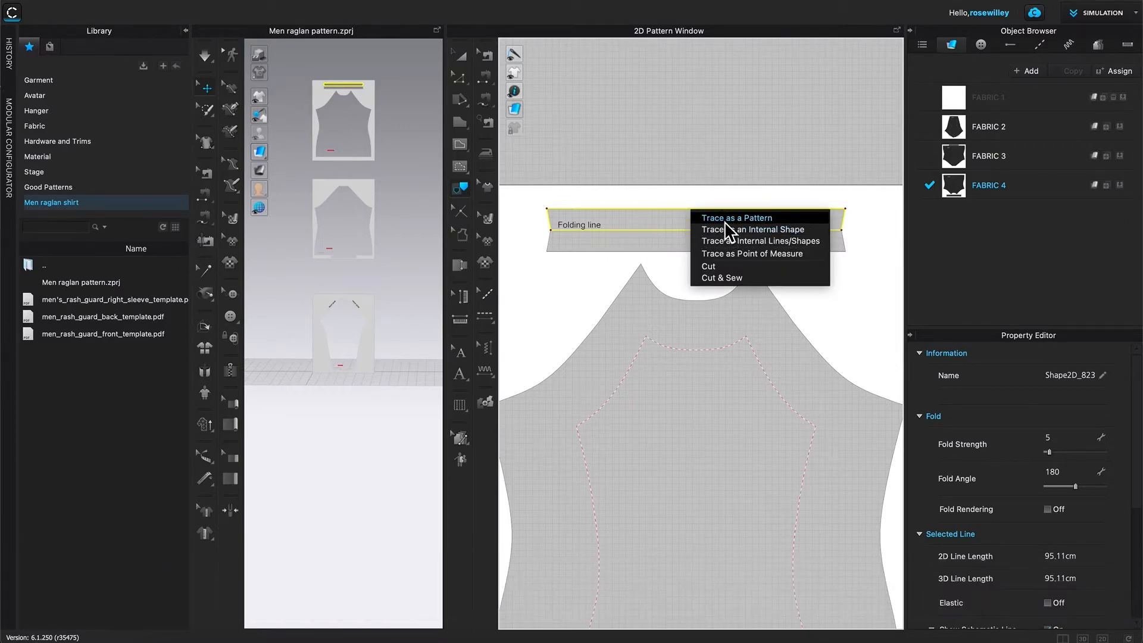
left_click(804, 221)
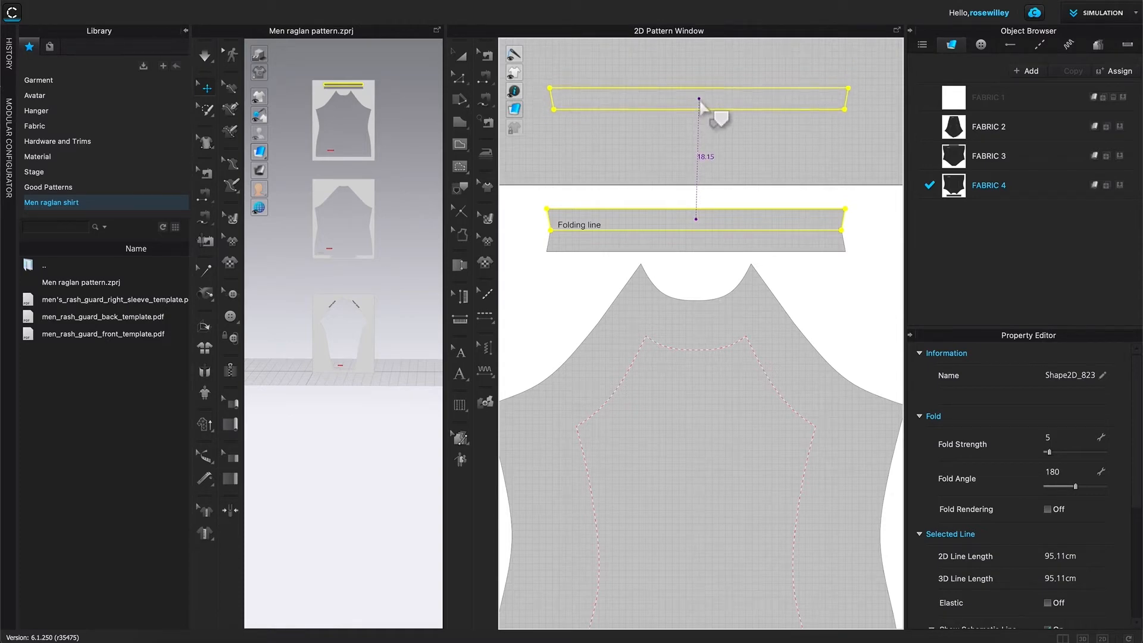
left_click(712, 114)
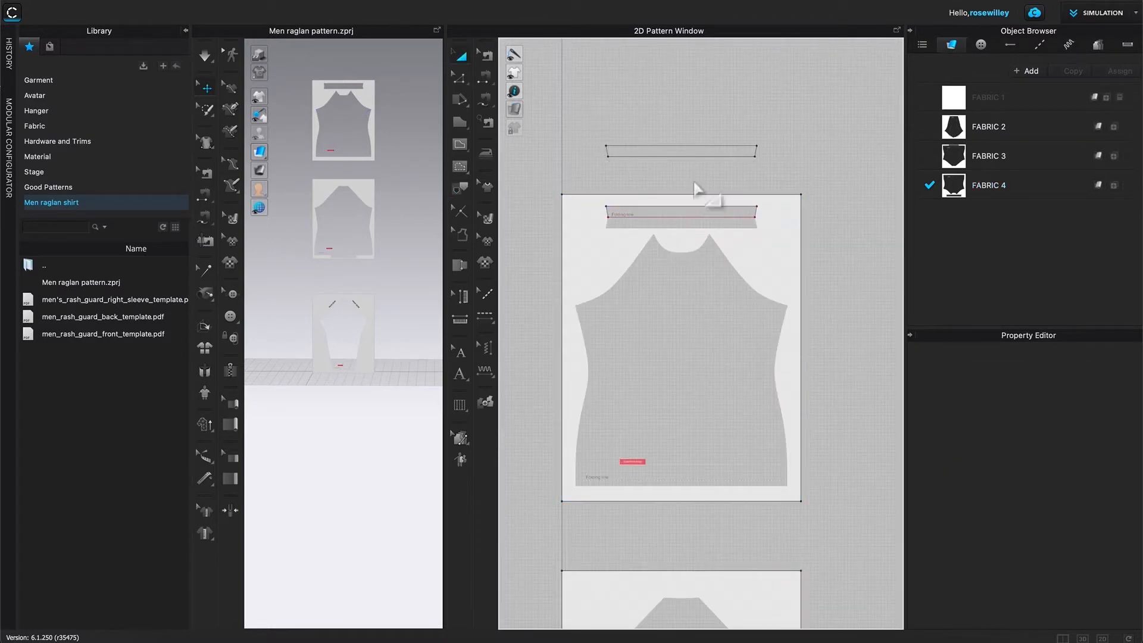
- Unfold the traced collar piece along its lower folding-line edge to form the full collar band, and save the project
scroll(697, 189, "up", 2)
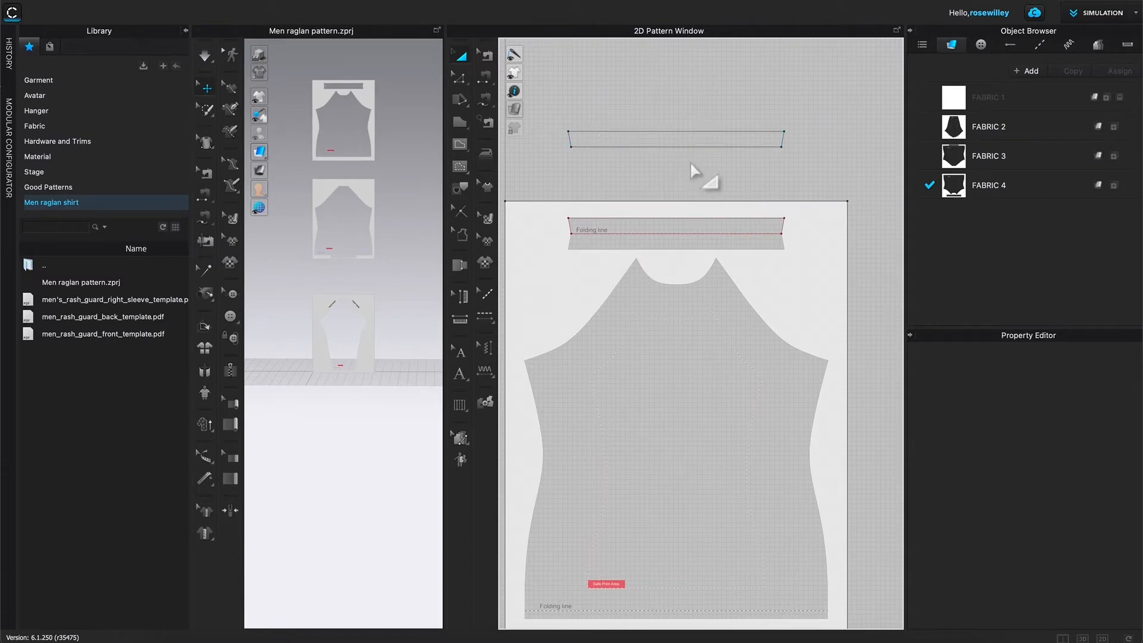
left_click(461, 81)
right_click(675, 148)
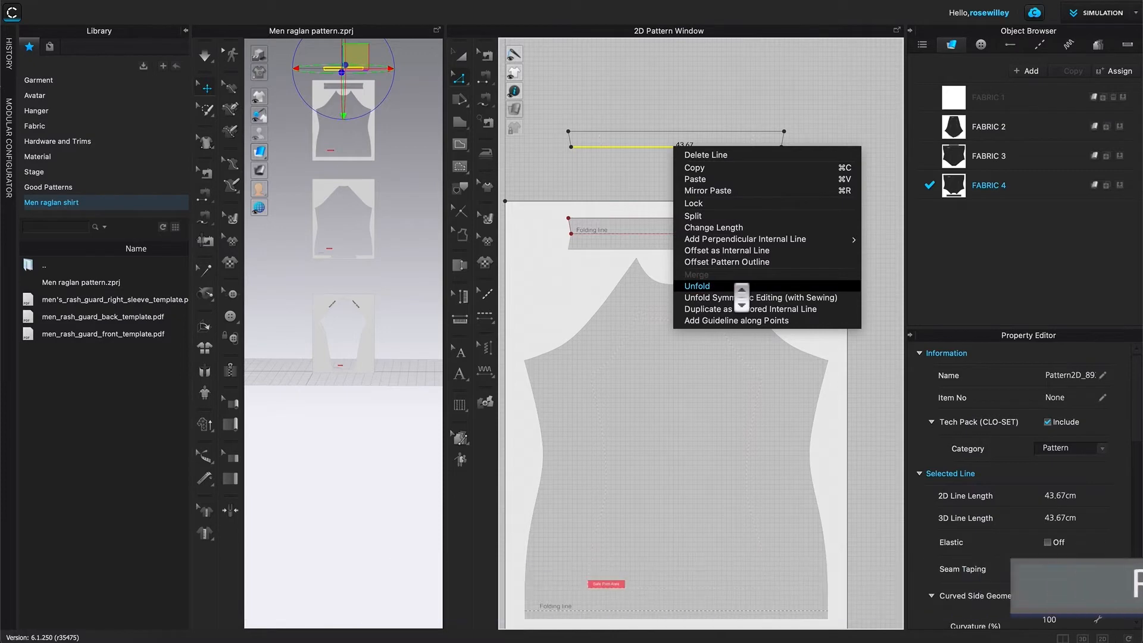
left_click(738, 287)
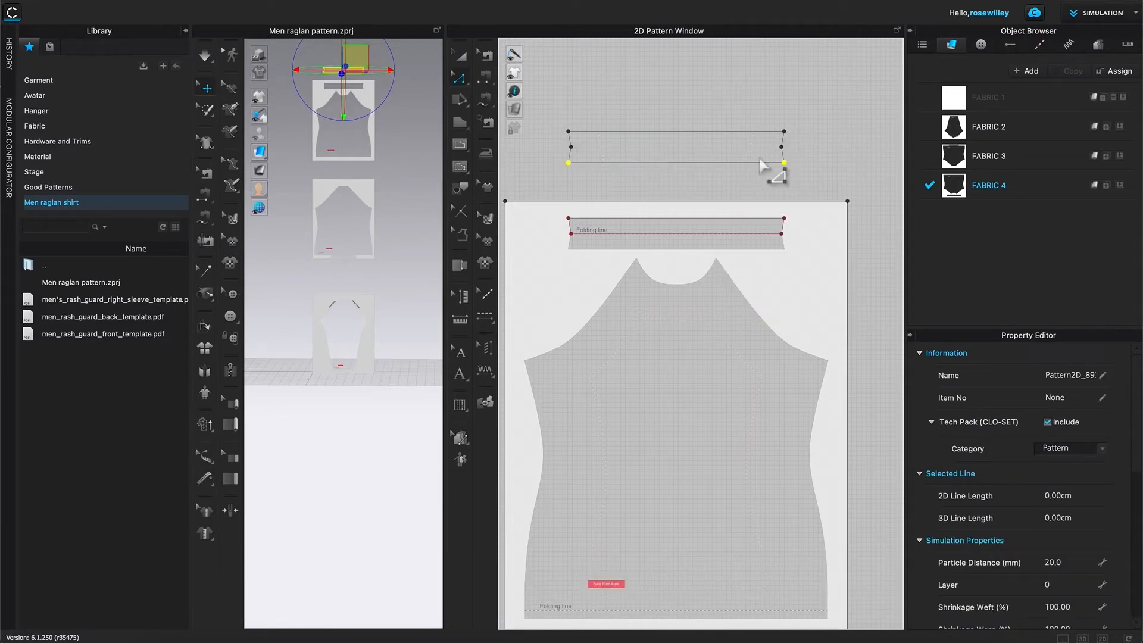
left_click(457, 59)
left_click(690, 99)
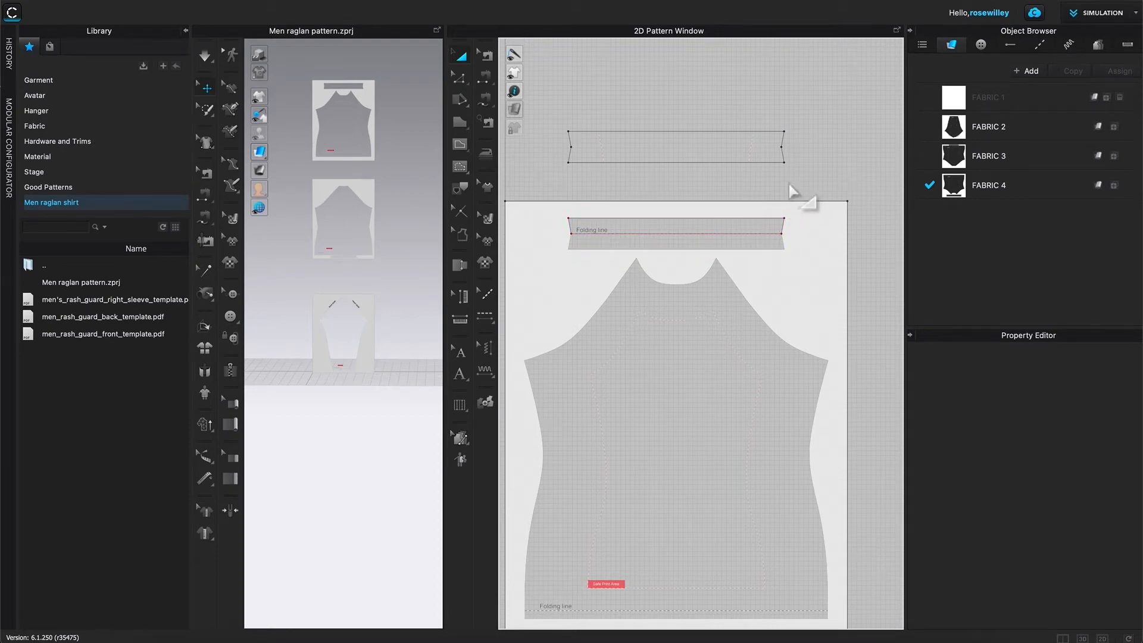
scroll(793, 191, "down", 5)
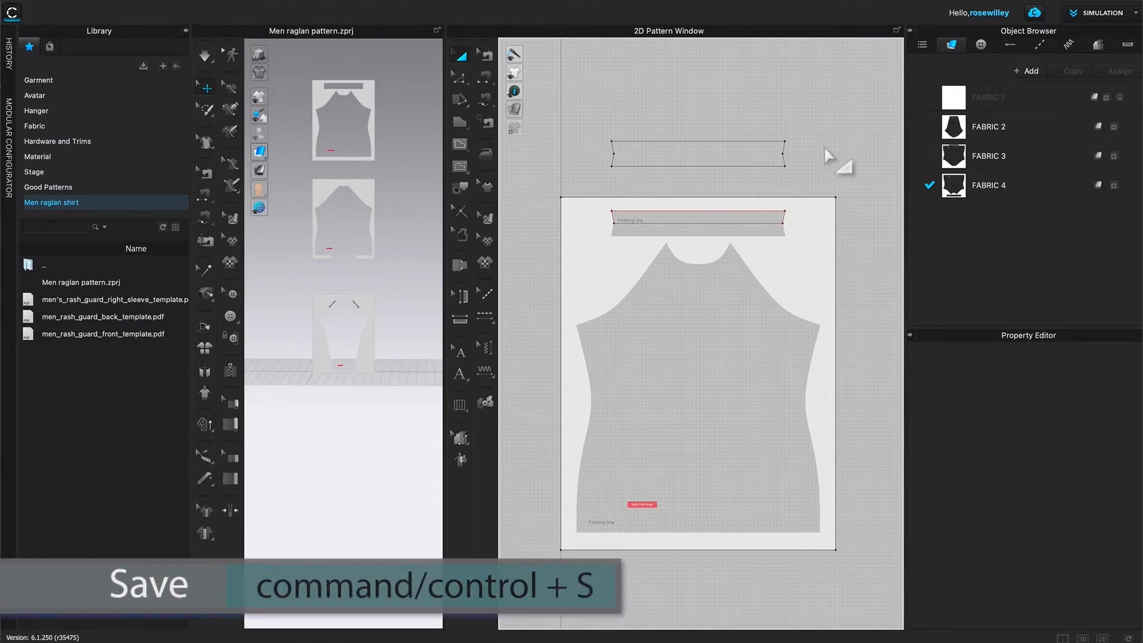
key("ctrl+s")
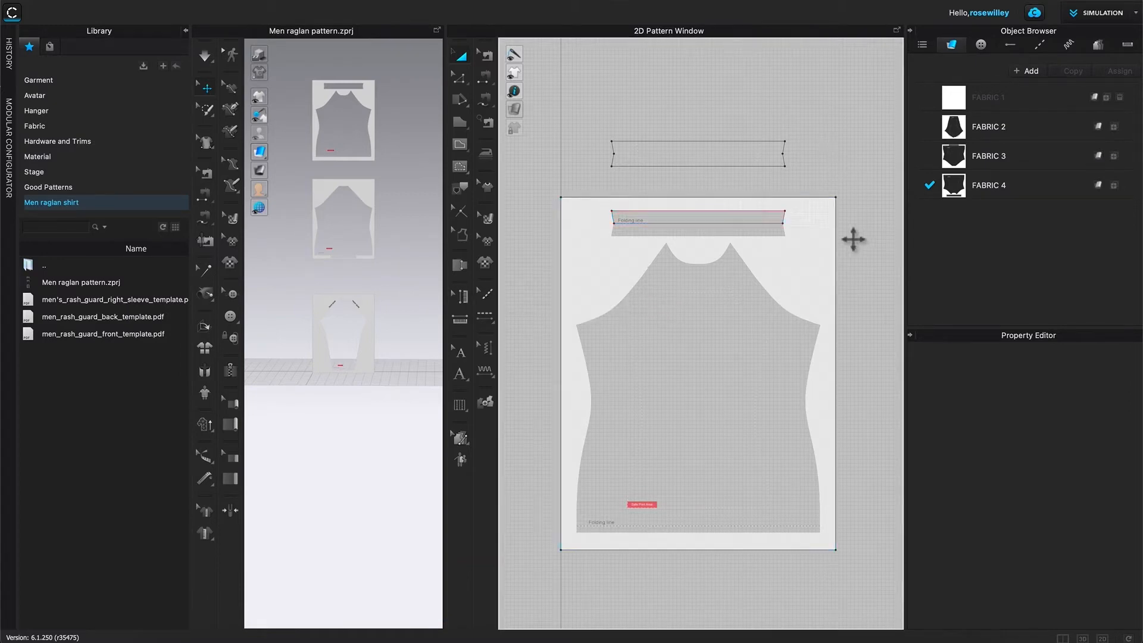
- Start an Internal Polygon/Line on the front body, running about 16.7 cm straight across the neck points and curving along the right raglan edge to the underarm
scroll(873, 324, "down", 4)
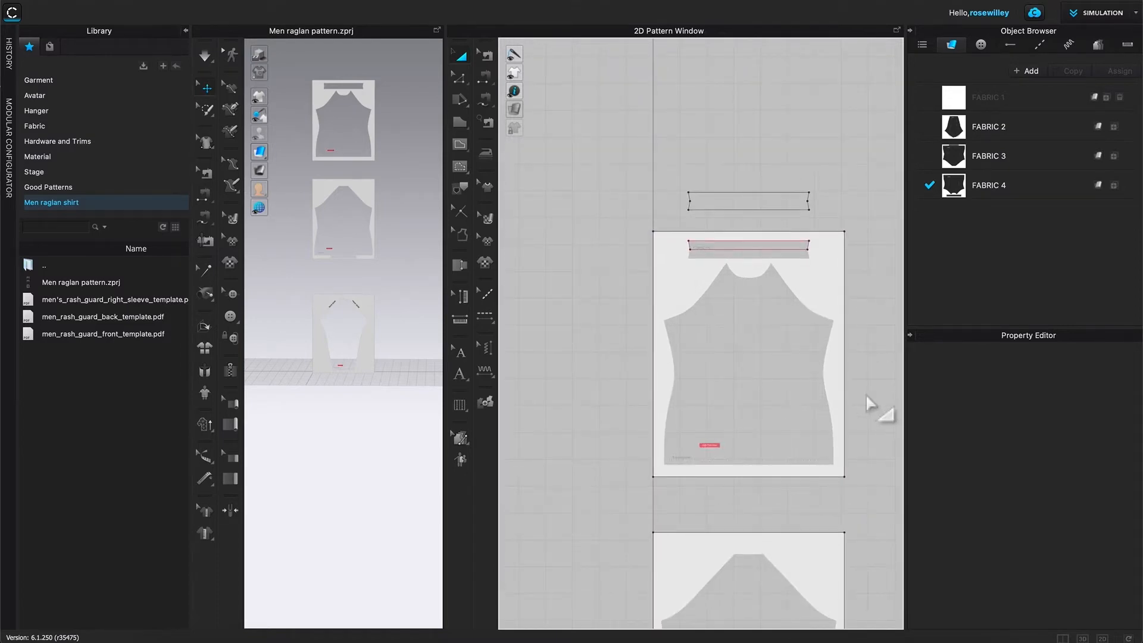
left_click_drag(869, 446, 837, 383, "alt")
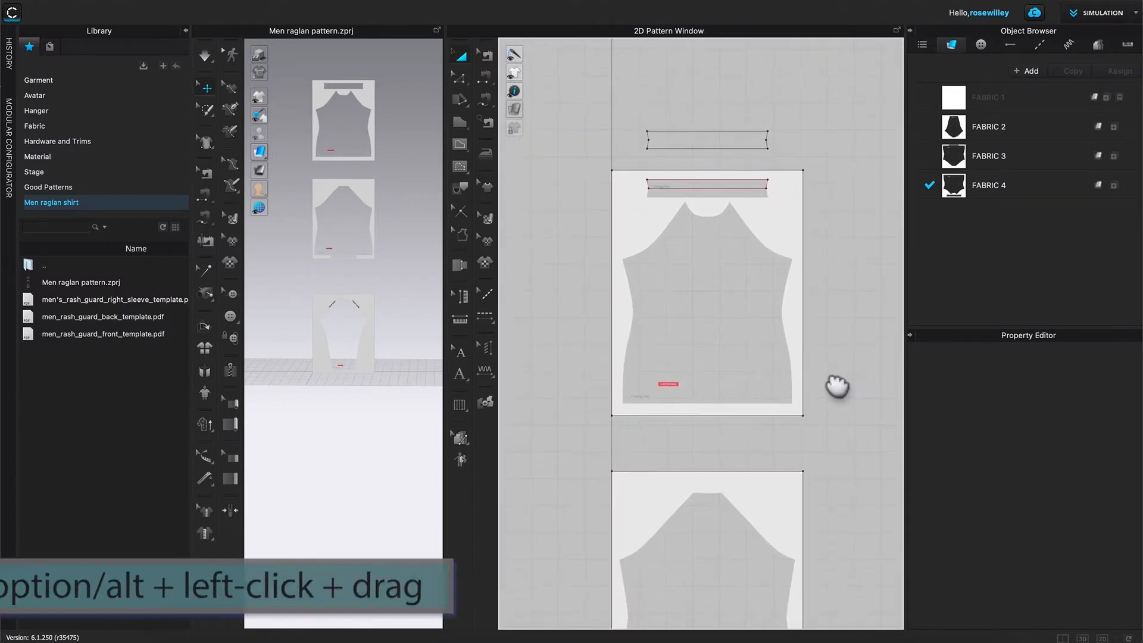
scroll(748, 339, "up", 2)
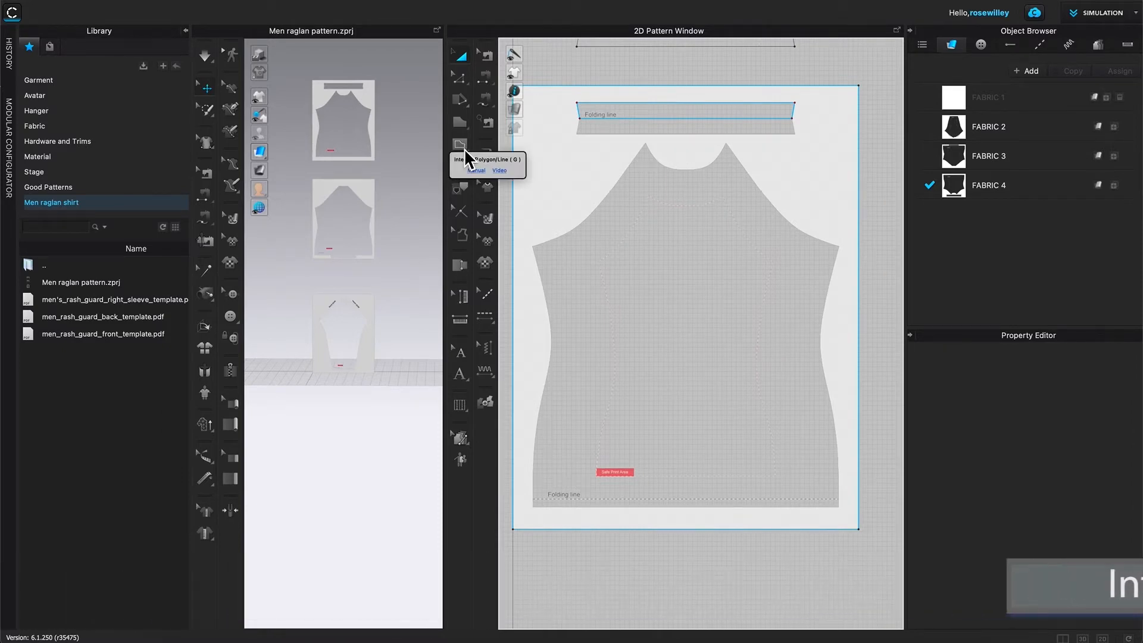
left_click(464, 150)
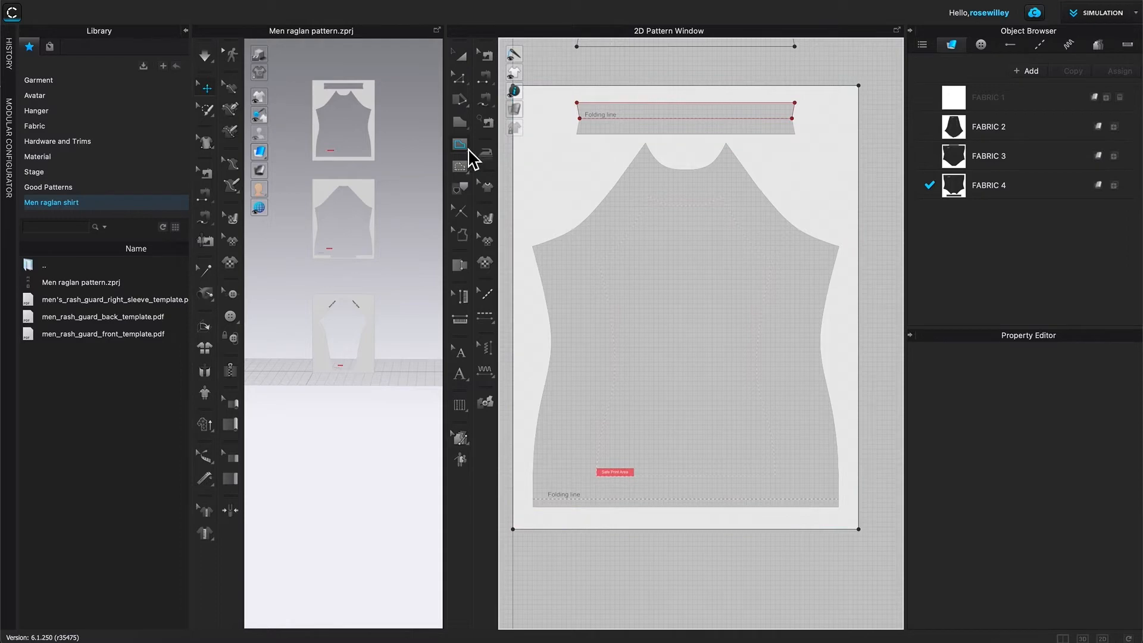
scroll(678, 178, "up", 2)
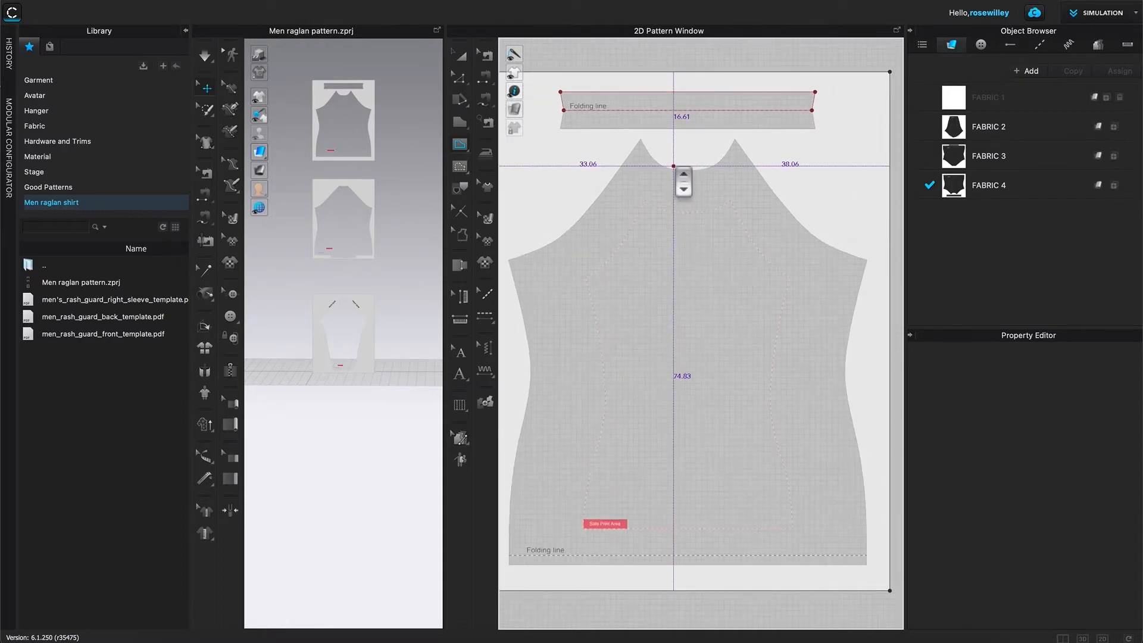
left_click(640, 142)
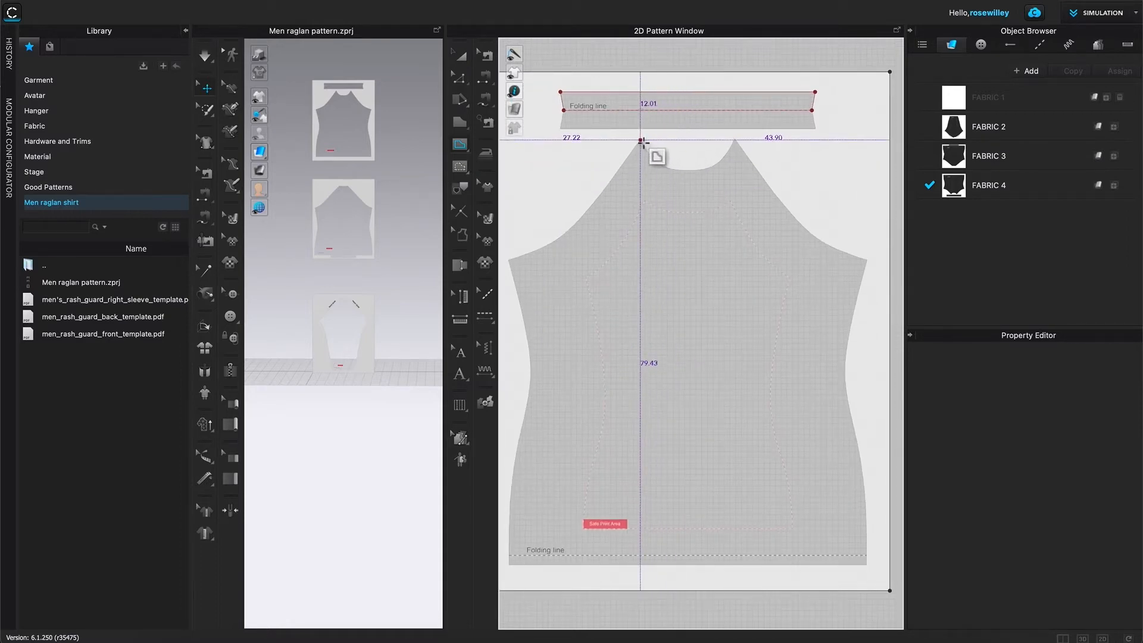
left_click(735, 142)
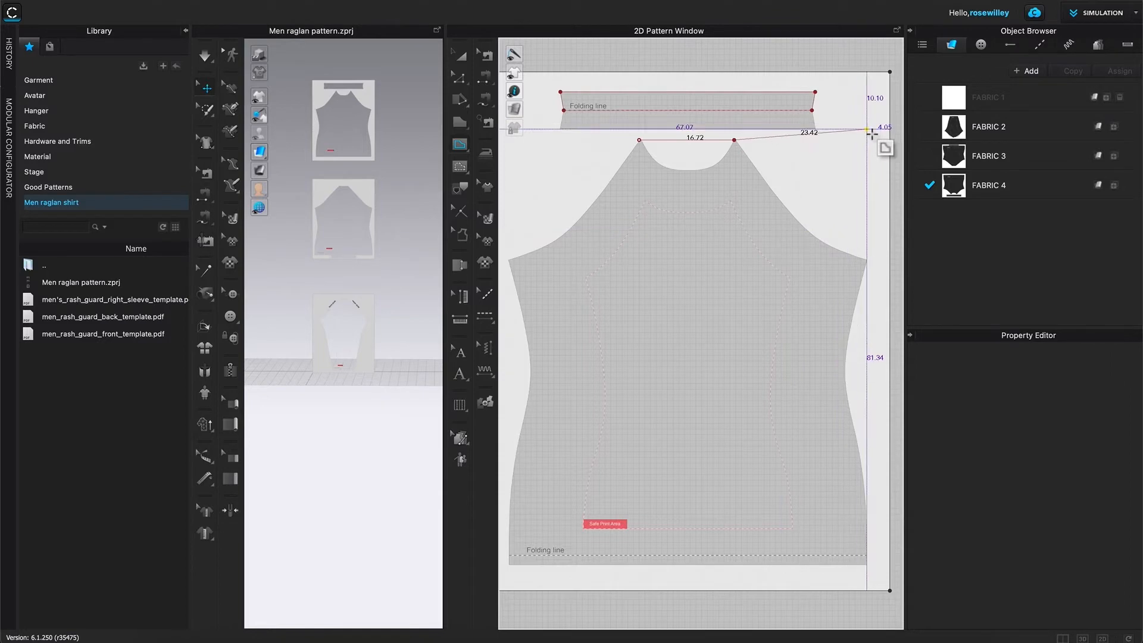
left_click(784, 204)
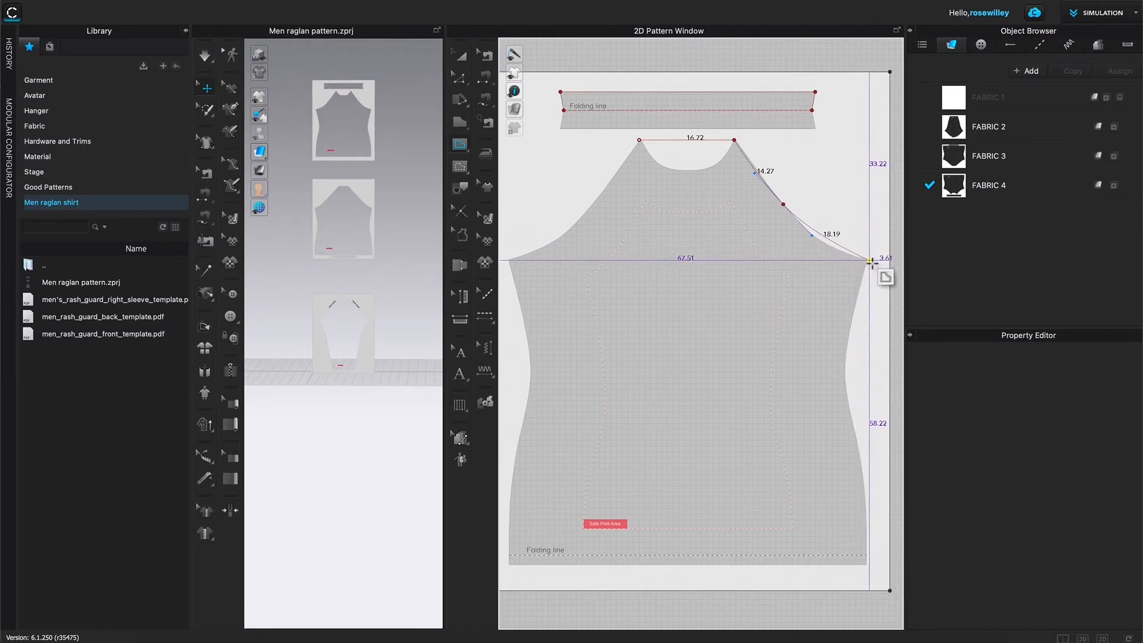
left_click(867, 260)
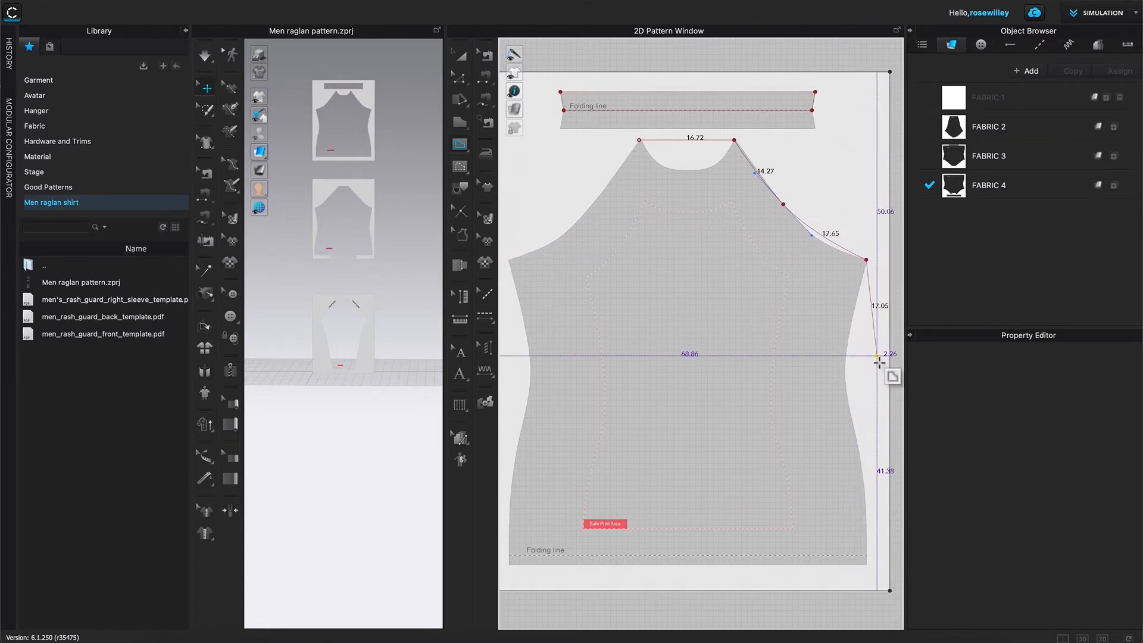
- Complete the front body polygon with straight lines down the right side, about 63.2 cm along the hem, up the left side and back to the left neck point
scroll(857, 444, "down", 2)
middle_click_drag(840, 493, 818, 407)
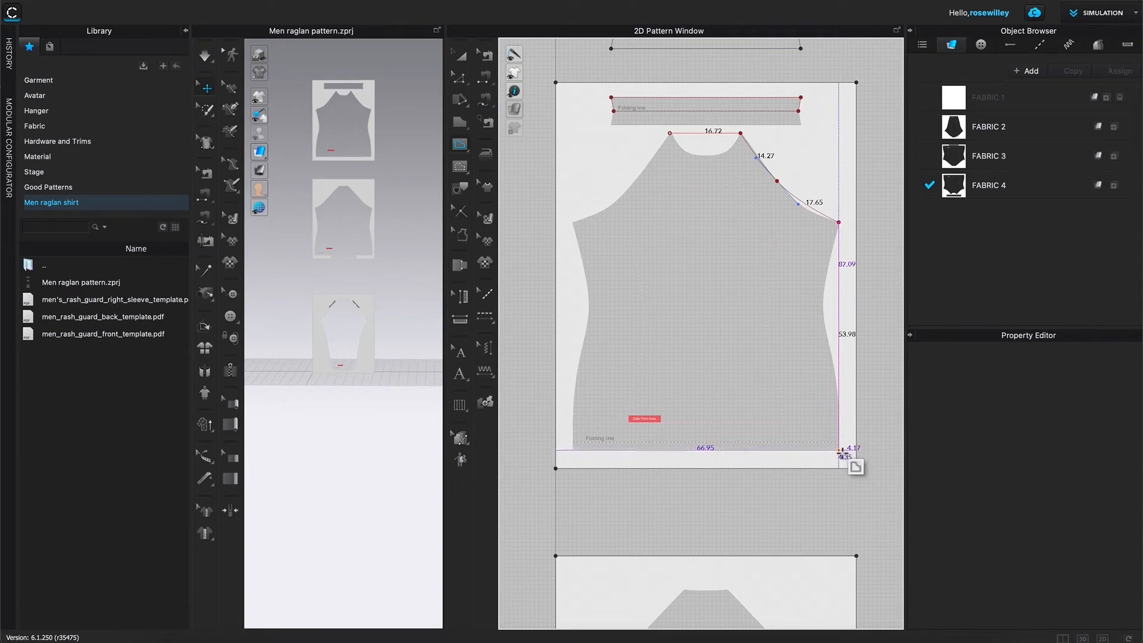
left_click(839, 452)
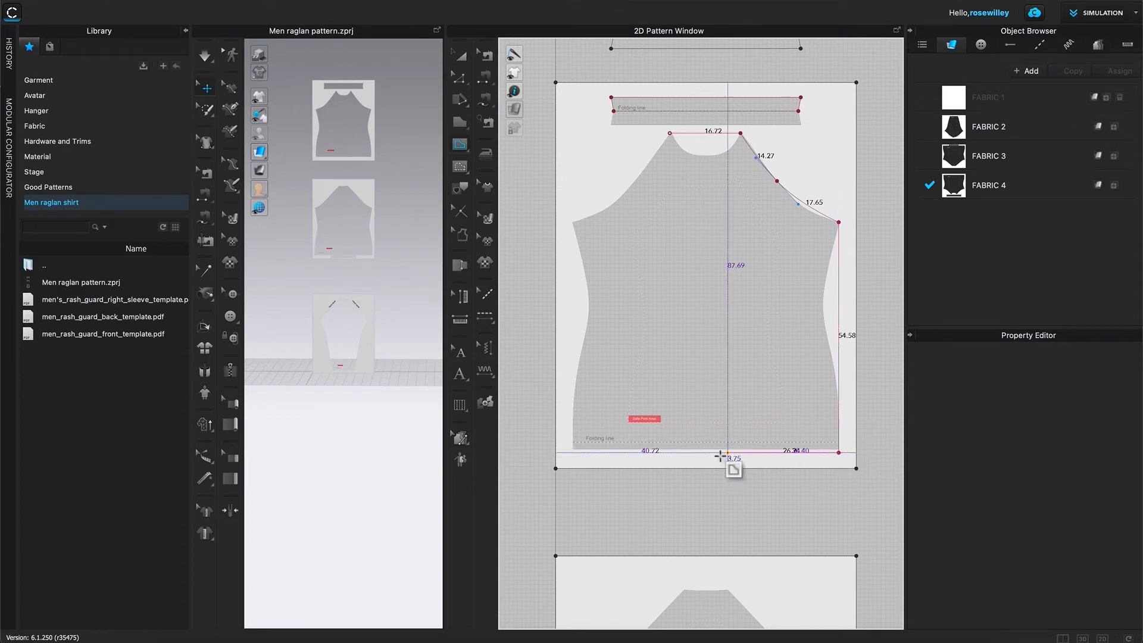
left_click(572, 452)
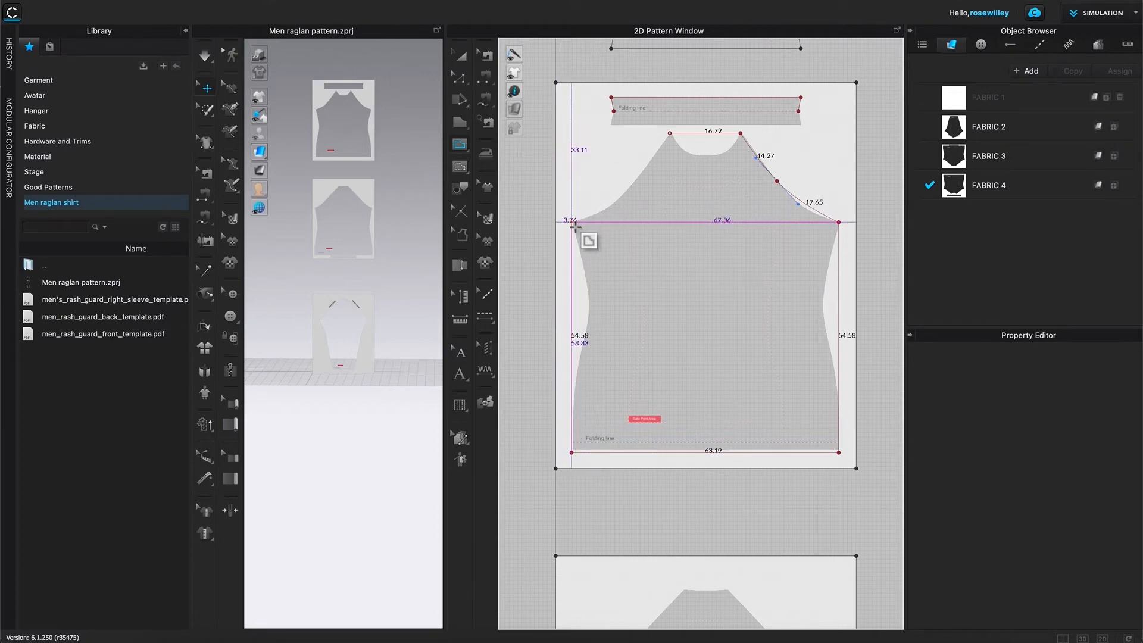
left_click(573, 223)
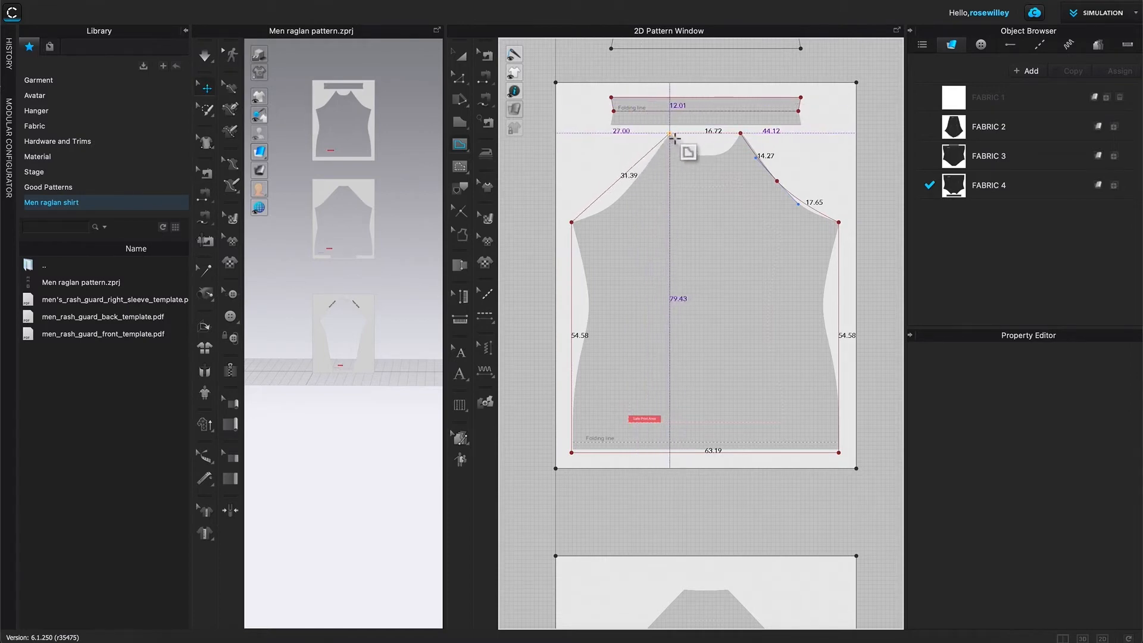
double_click(671, 134)
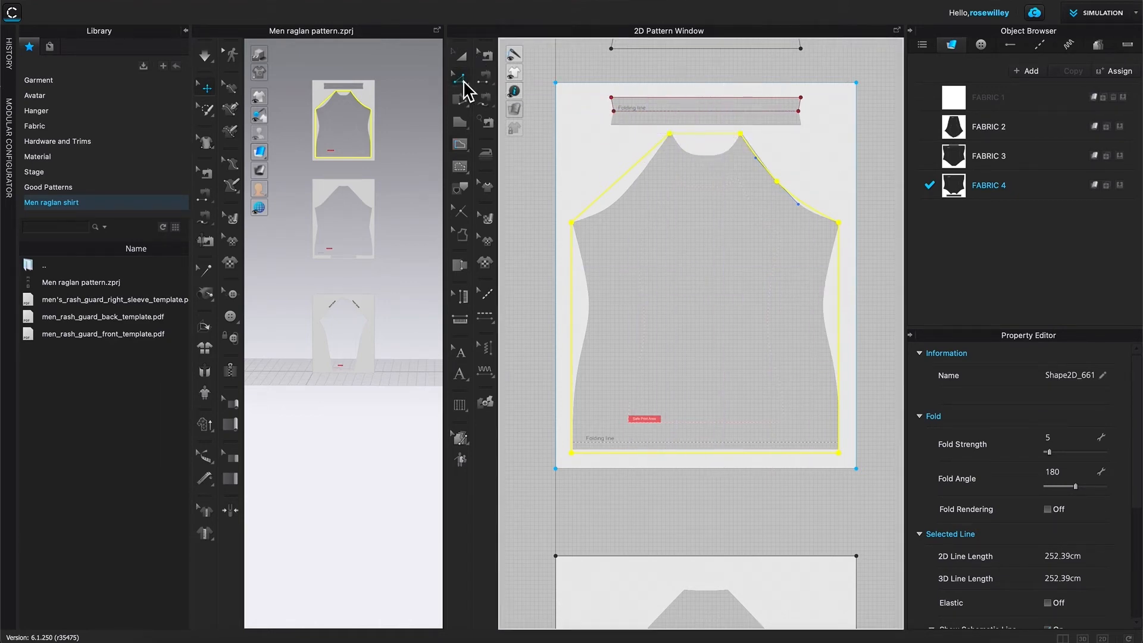
- Move the left neck point of the front body polygon exactly onto the template's left neck corner
scroll(672, 130, "up", 1)
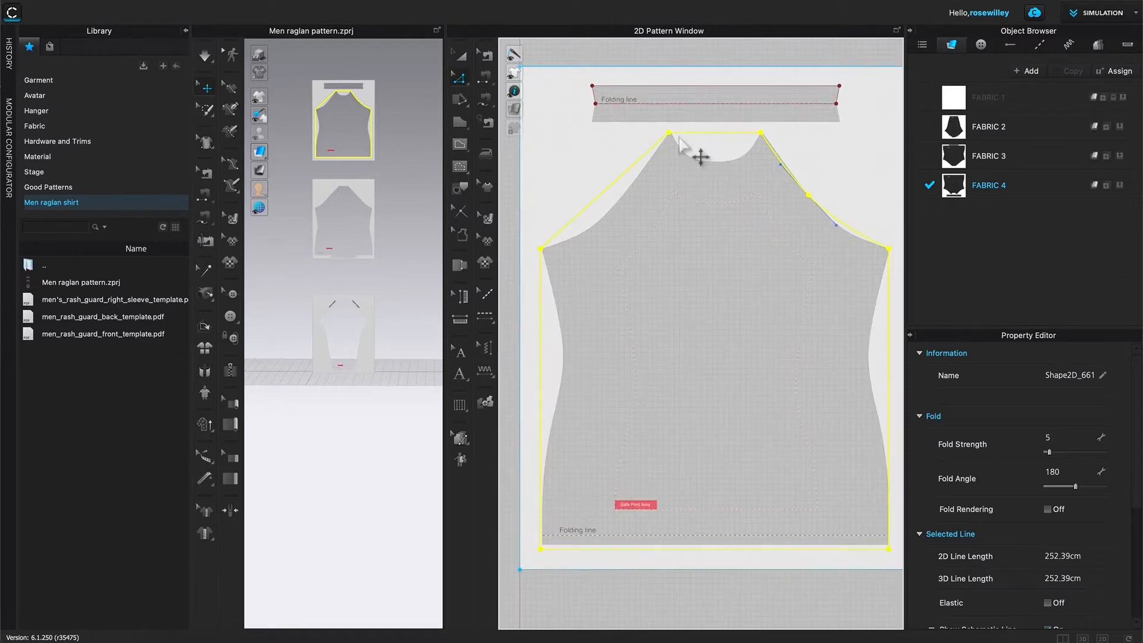
scroll(680, 144, "up", 1)
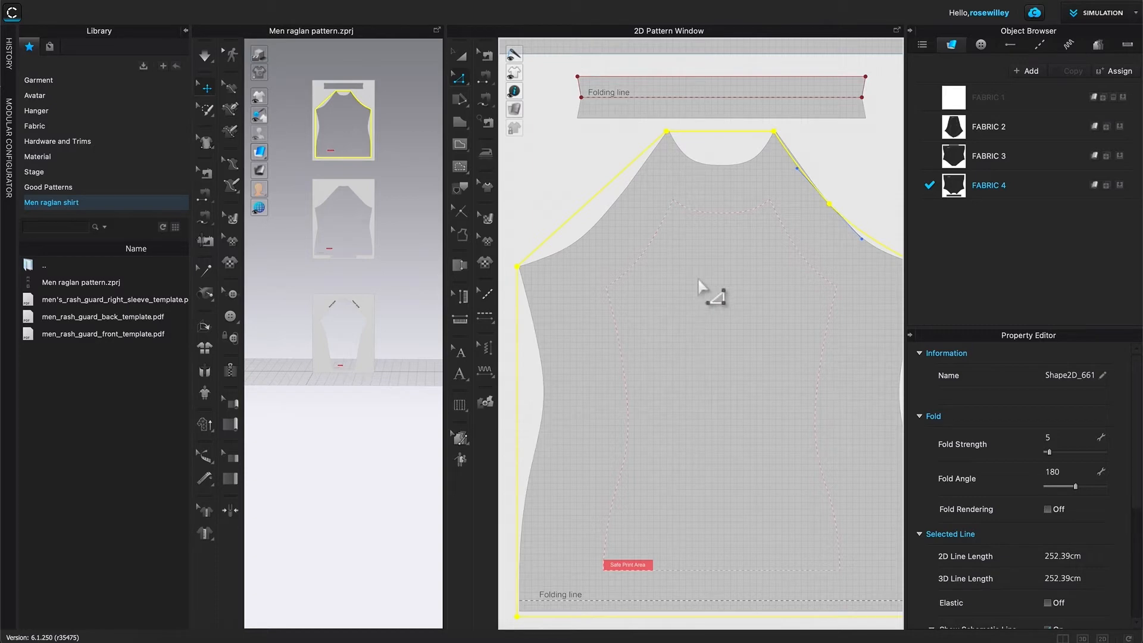
left_click(862, 153)
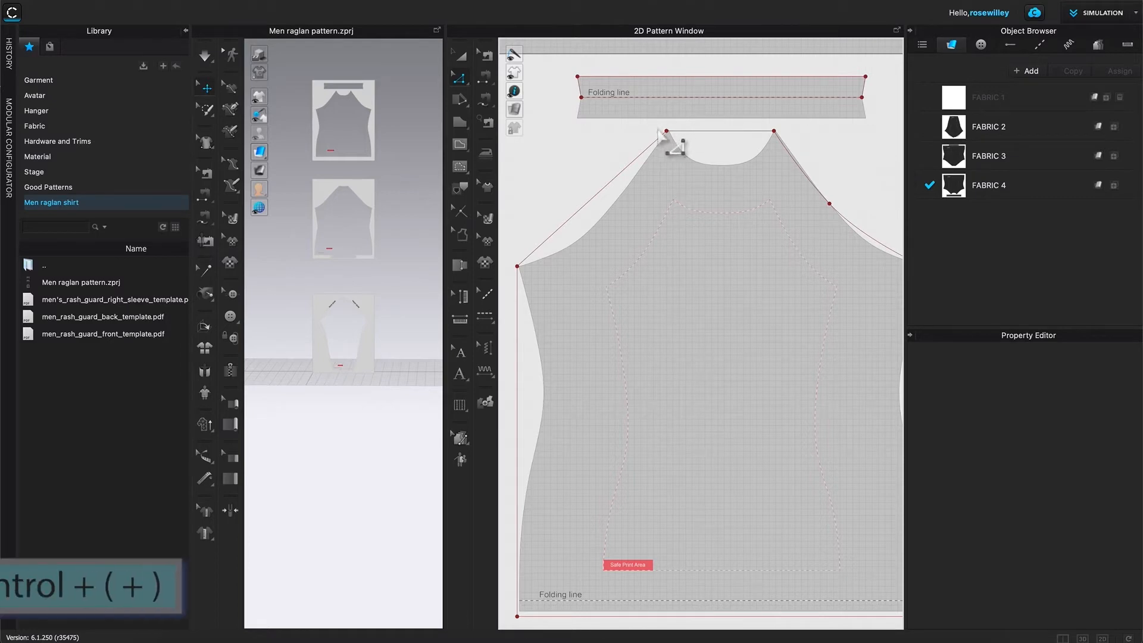
scroll(689, 150, "up", 3)
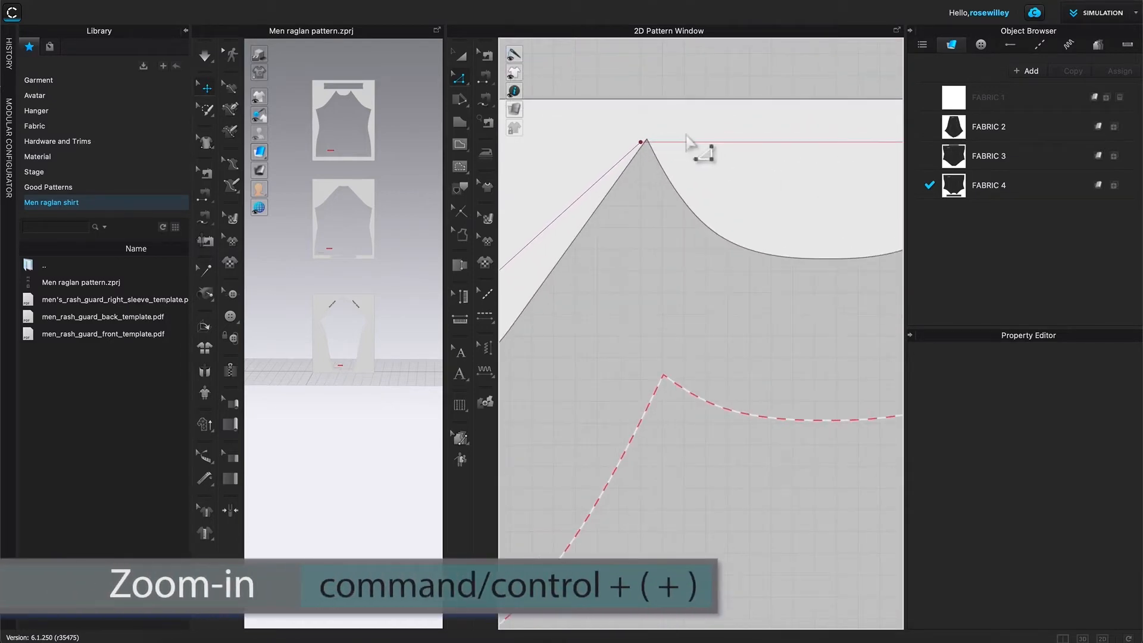
scroll(652, 156, "up", 1)
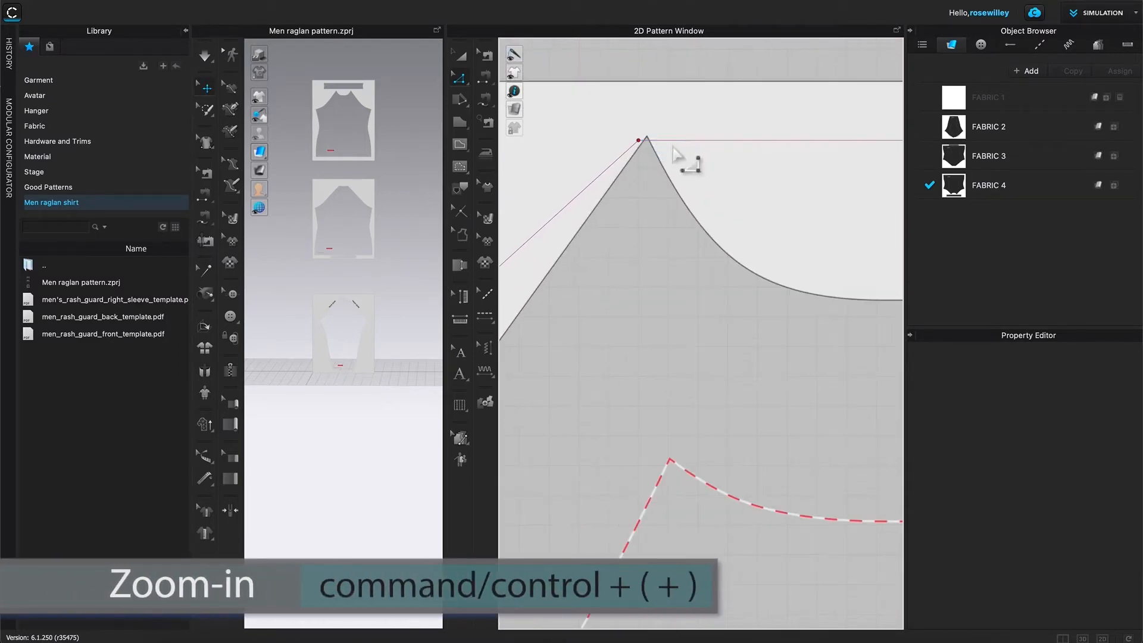
left_click(643, 142)
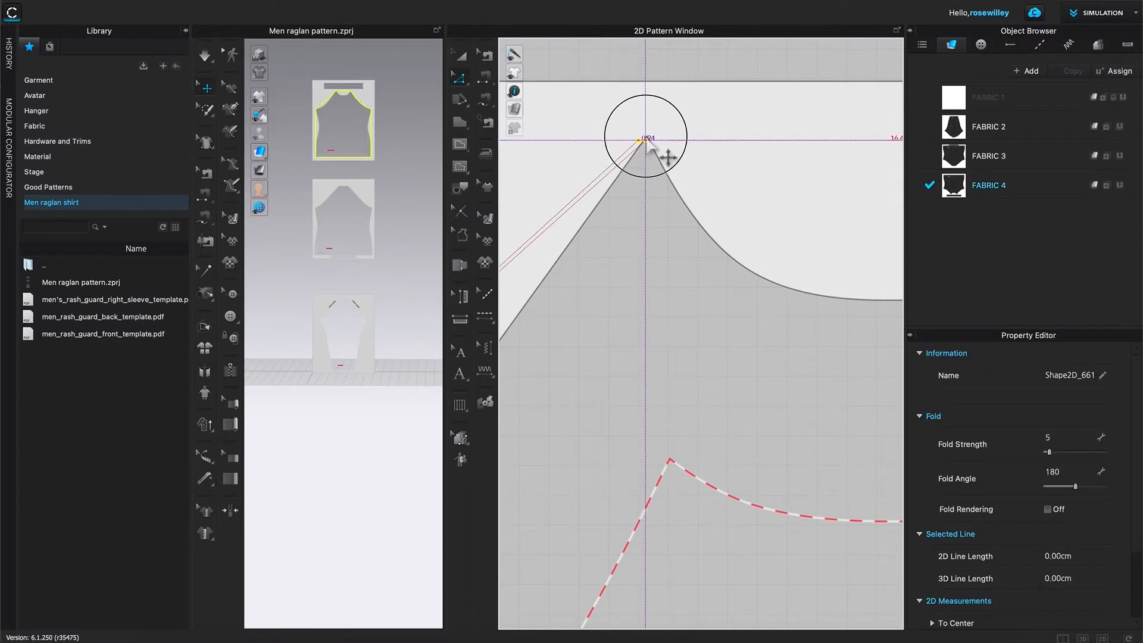
scroll(664, 142, "up", 1)
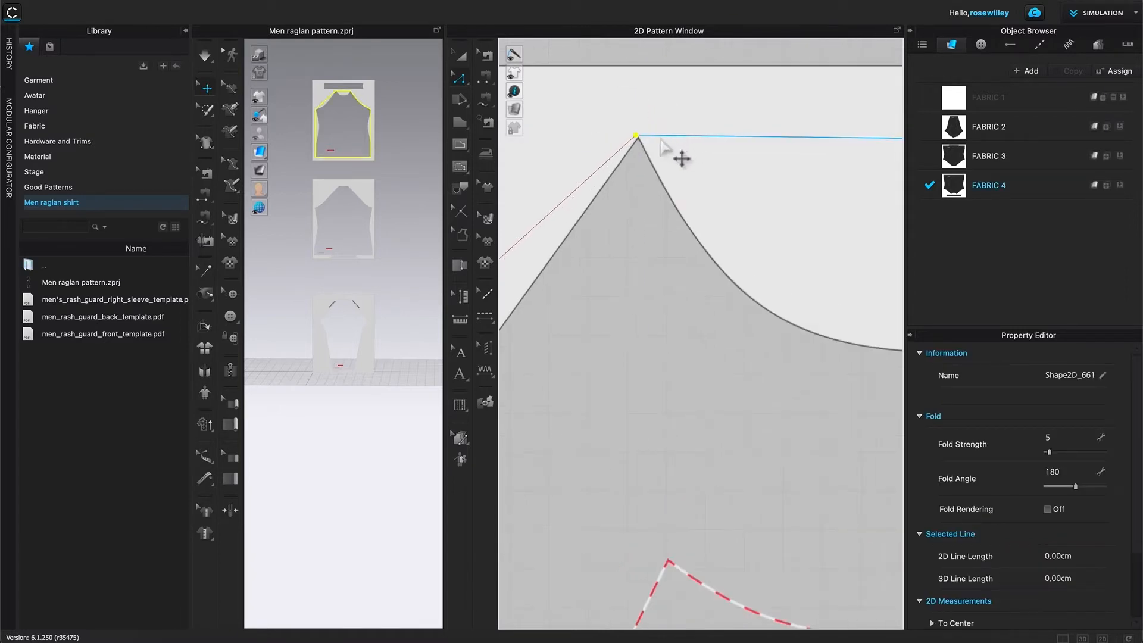
left_click_drag(636, 136, 638, 138)
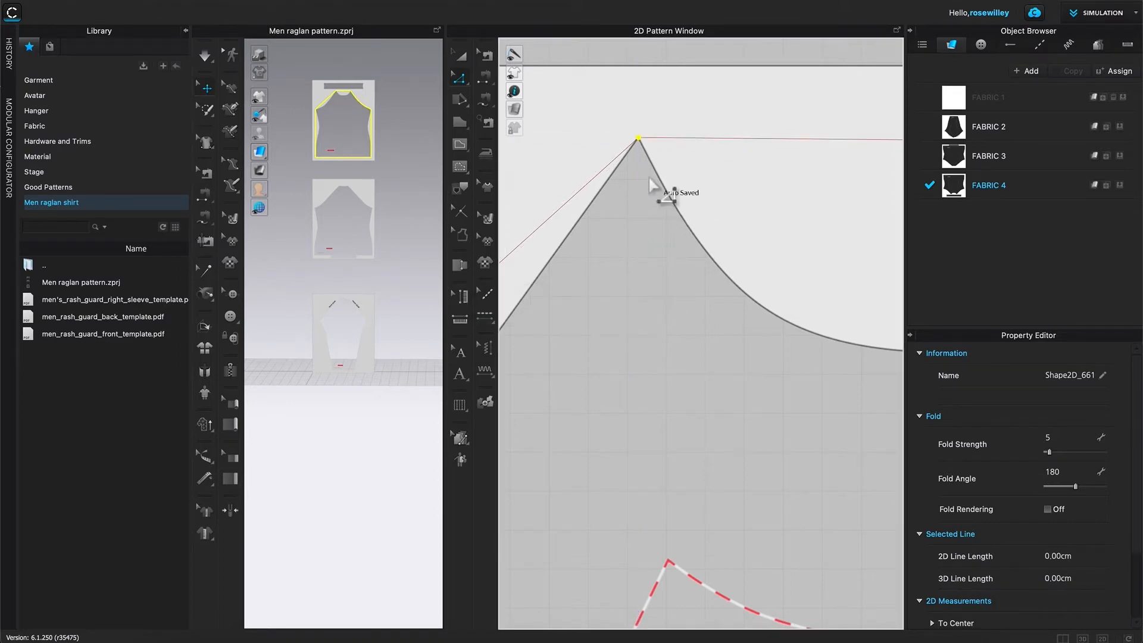
- Move the polygon's right neck point precisely onto the template's right neck corner
scroll(756, 194, "down", 3)
key("ctrl+minus")
key("ctrl+minus")
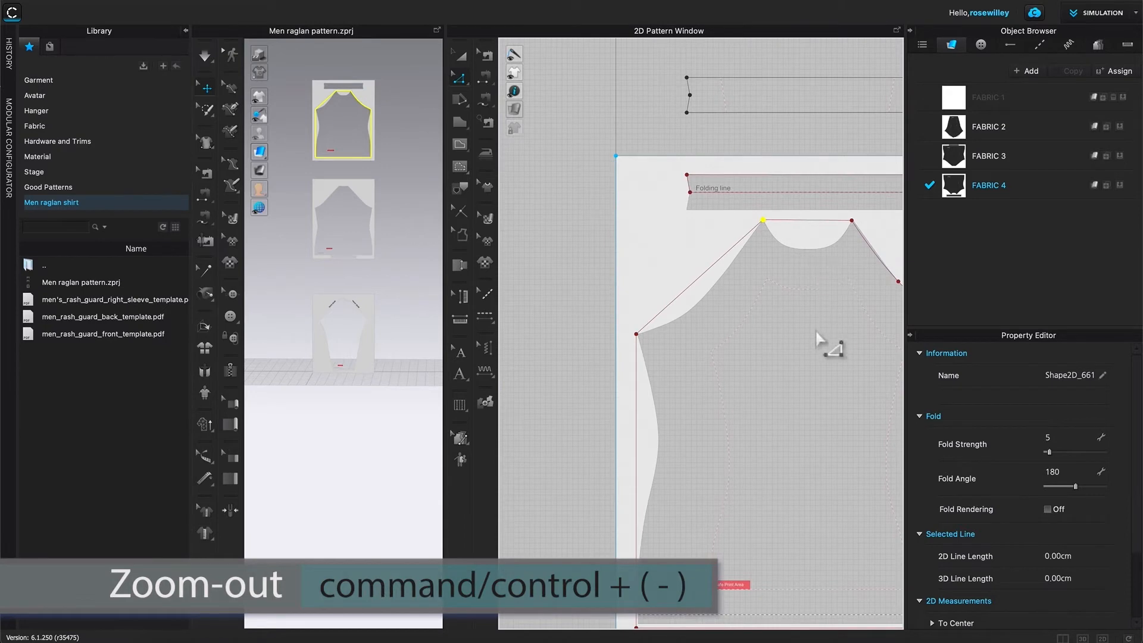
scroll(854, 223, "up", 2)
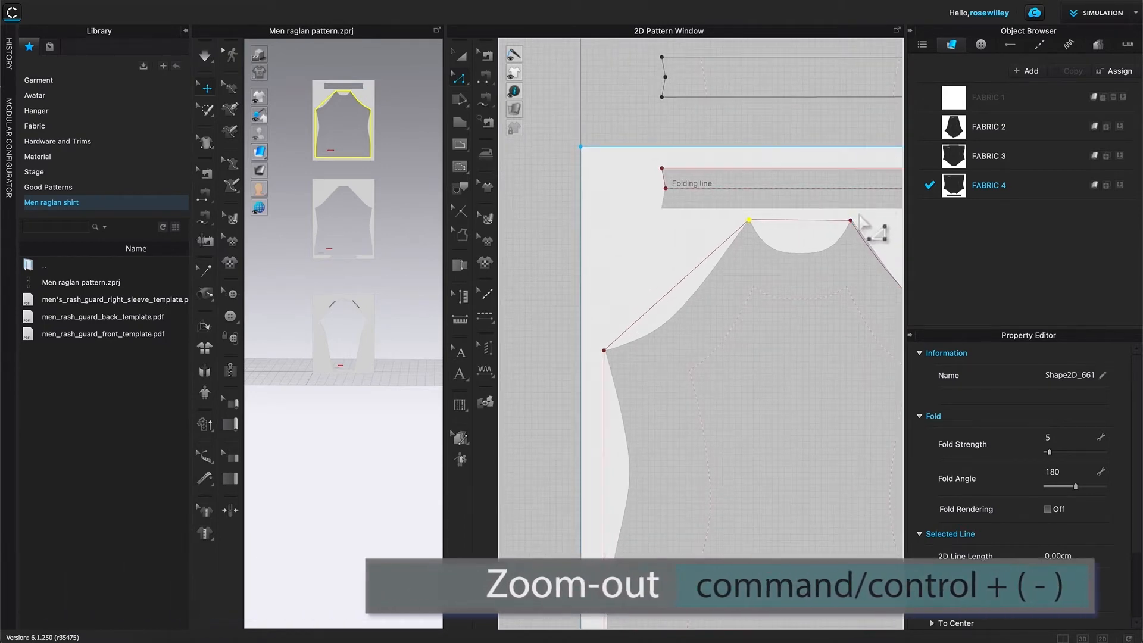
scroll(858, 219, "up", 2)
scroll(858, 219, "up", 5)
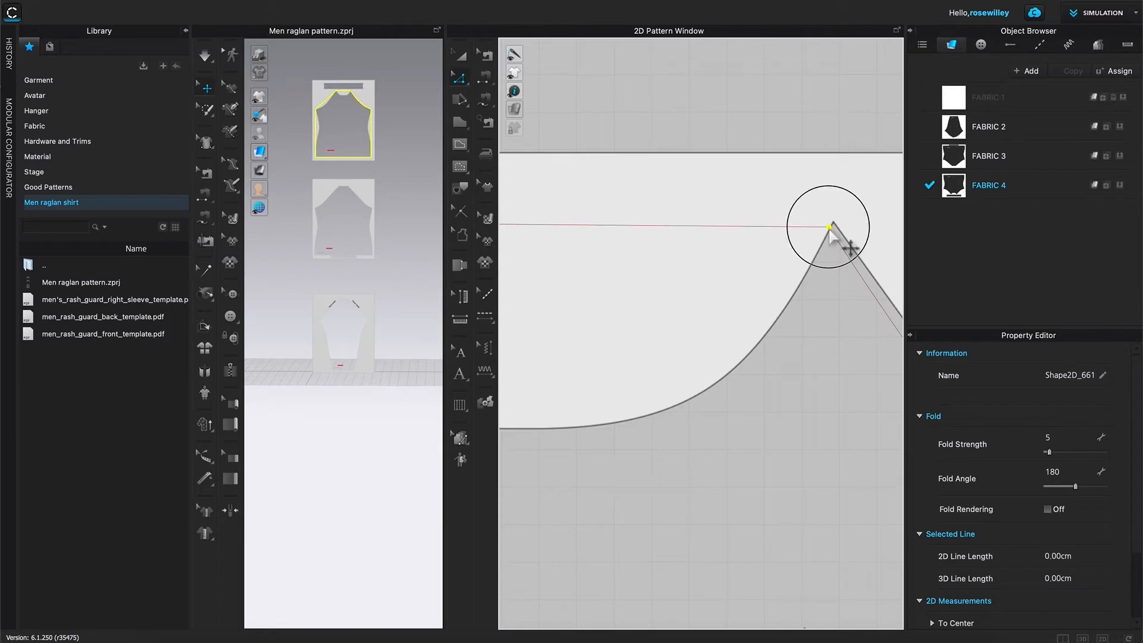
left_click_drag(830, 227, 834, 222)
scroll(846, 227, "up", 1)
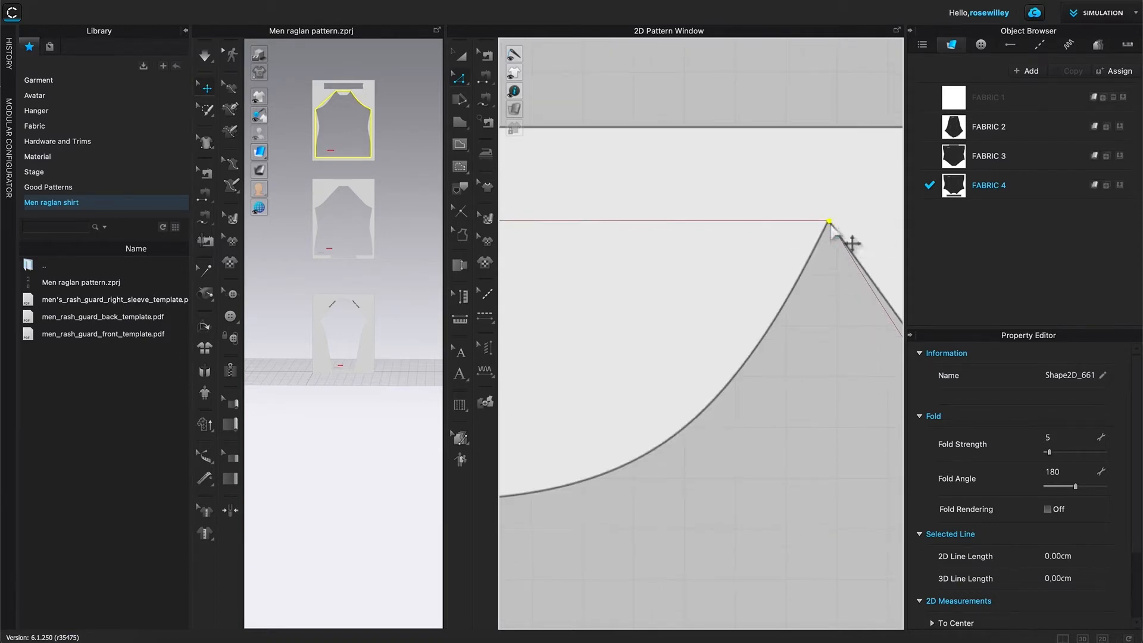
left_click_drag(829, 223, 830, 224)
- Align the polygon's right underarm point with the tip of the template's right underarm
scroll(845, 259, "down", 4)
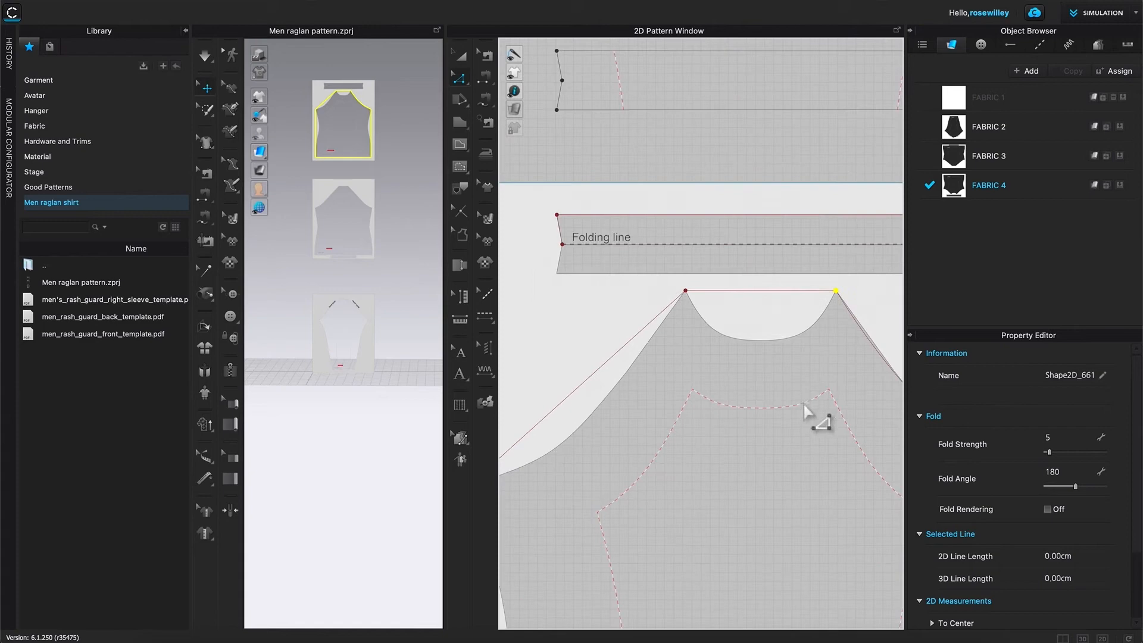
scroll(809, 403, "down", 2)
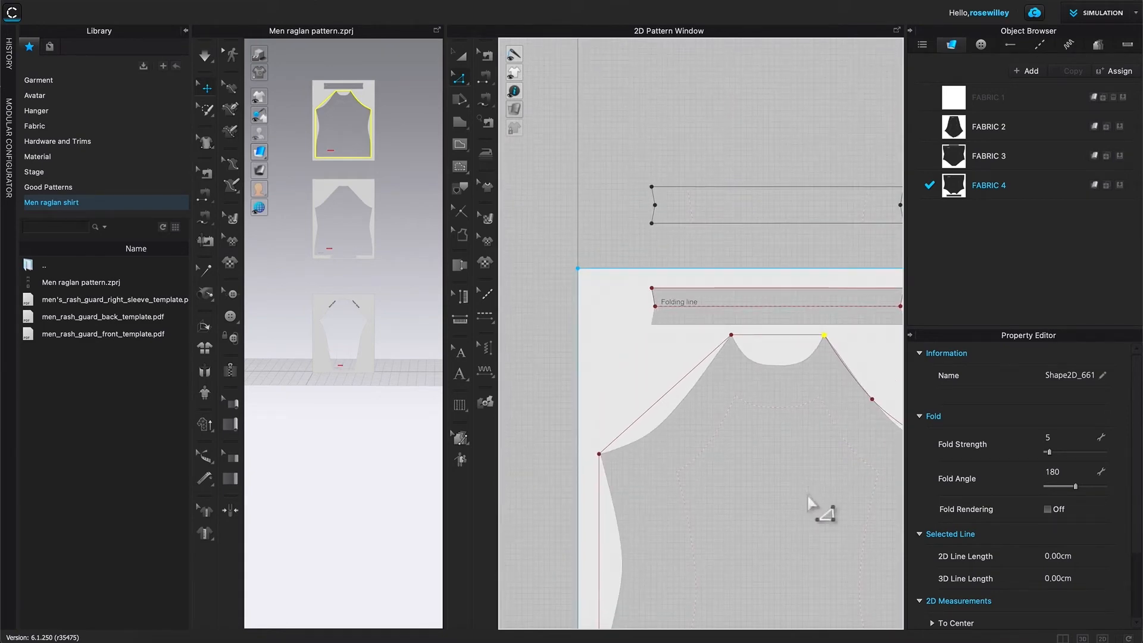
scroll(814, 494, "up", 2)
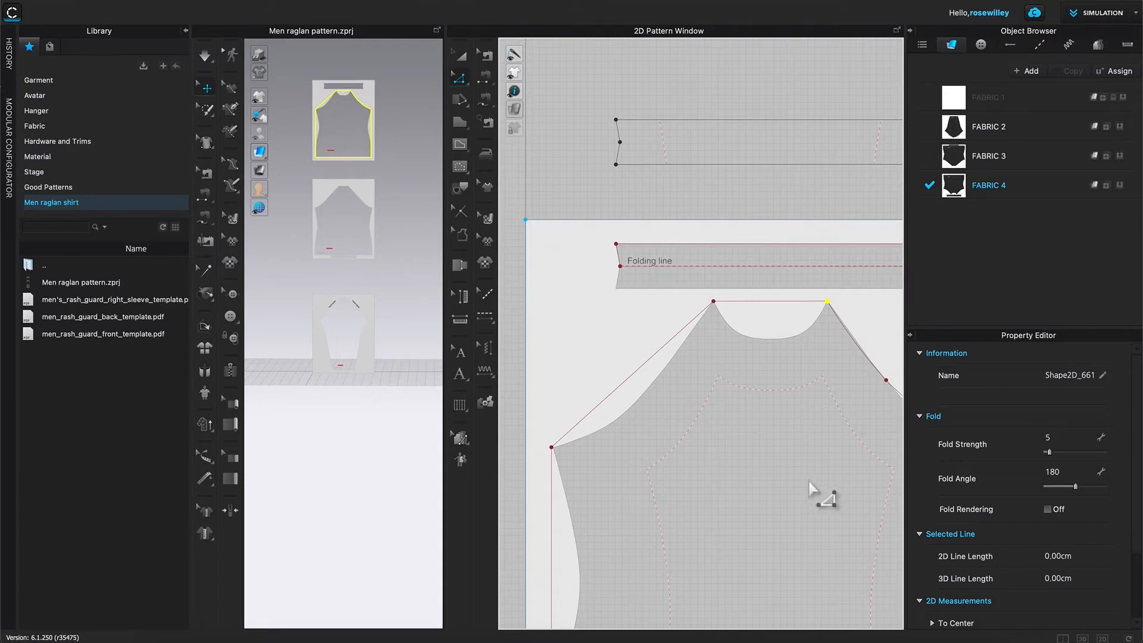
left_click_drag(852, 467, 655, 311, "alt")
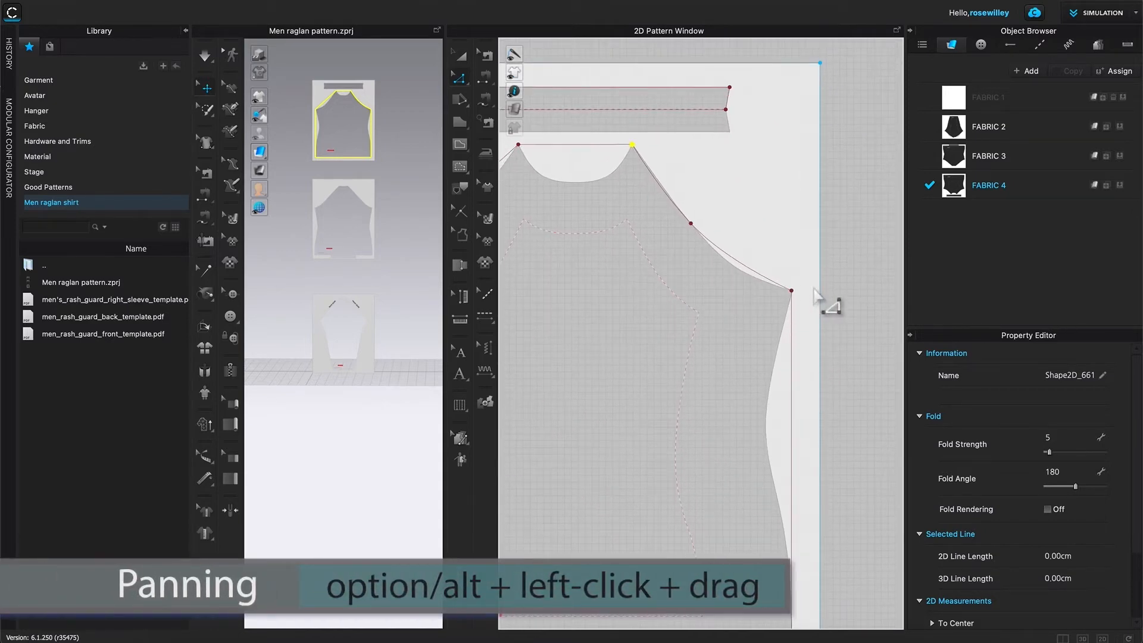
scroll(833, 331, "up", 4)
scroll(825, 329, "up", 4)
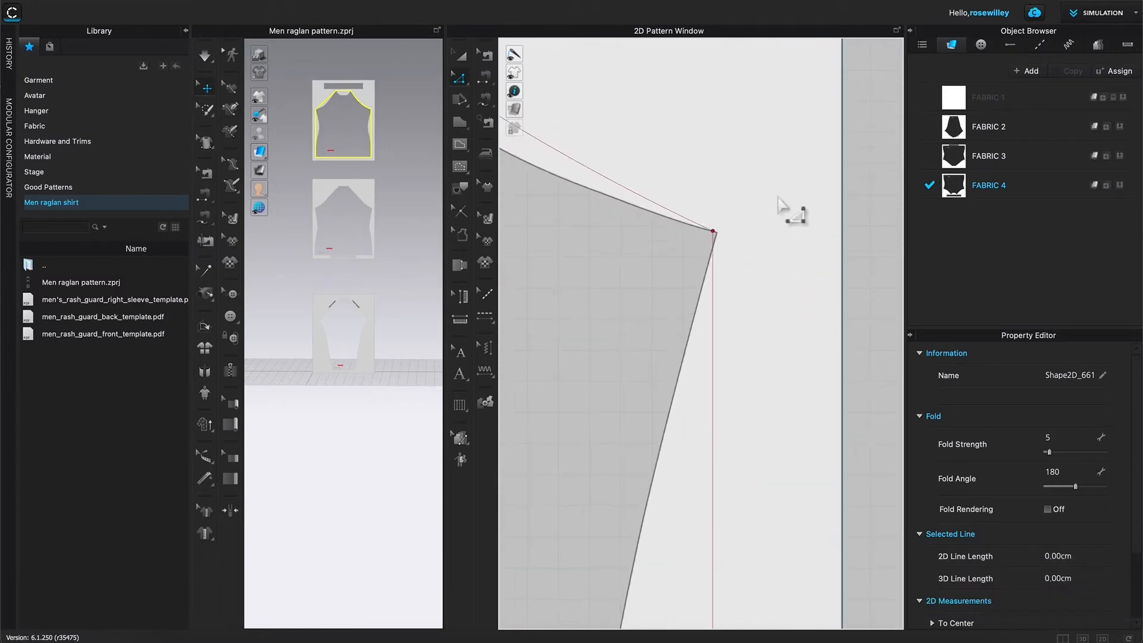
left_click_drag(714, 231, 717, 234)
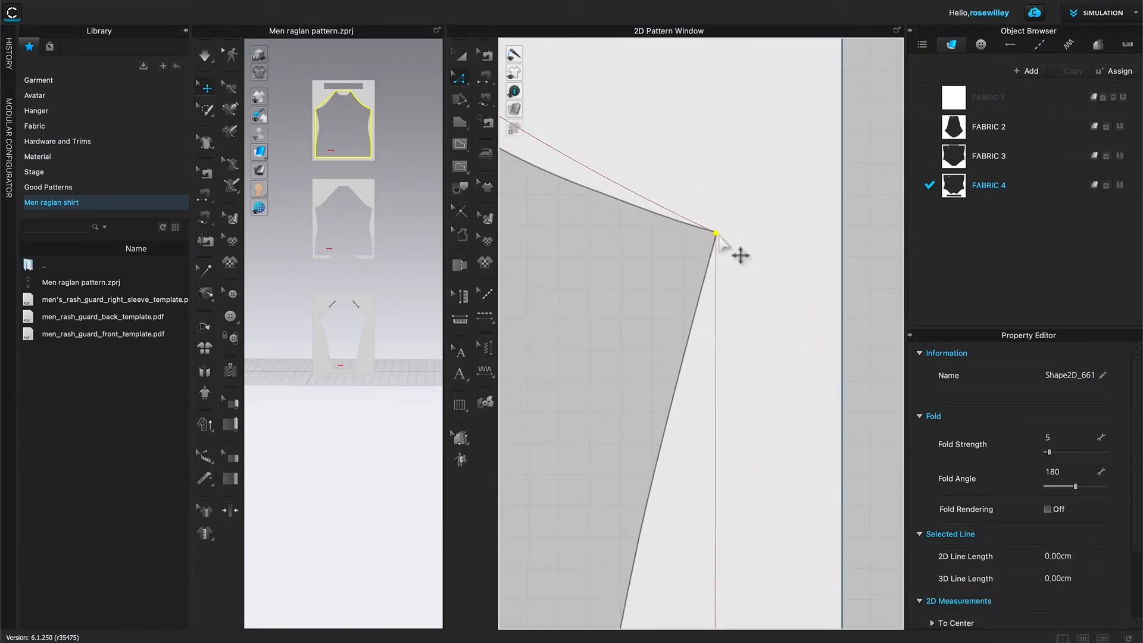
- Raise the polygon's lower right point to the template's right hem corner
scroll(779, 280, "down", 5)
scroll(786, 315, "up", 4)
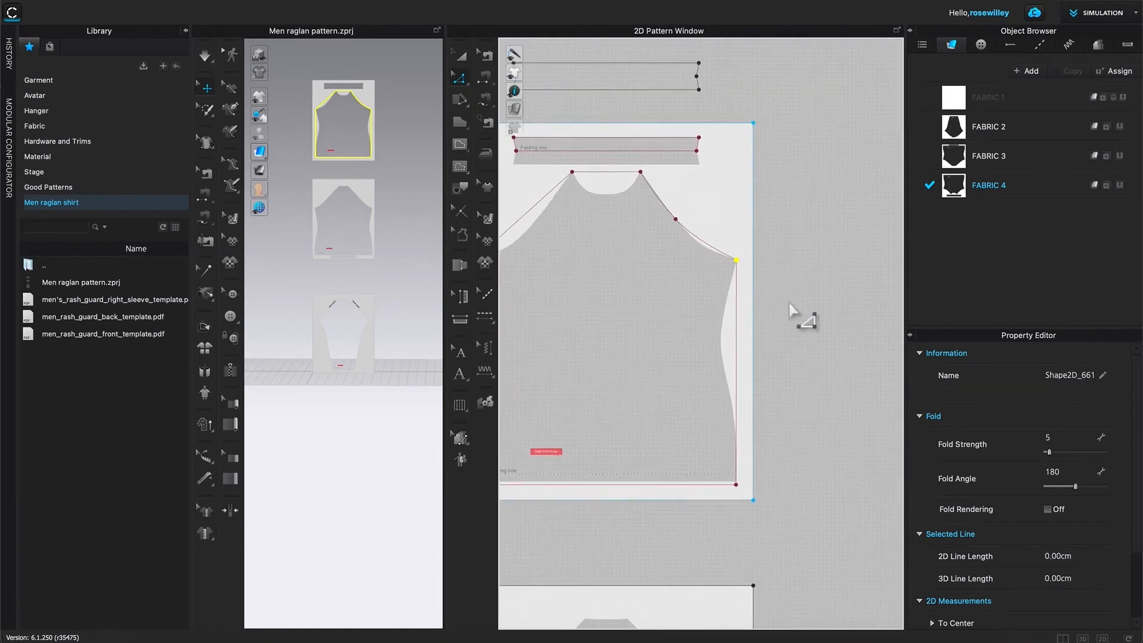
scroll(768, 303, "down", 4)
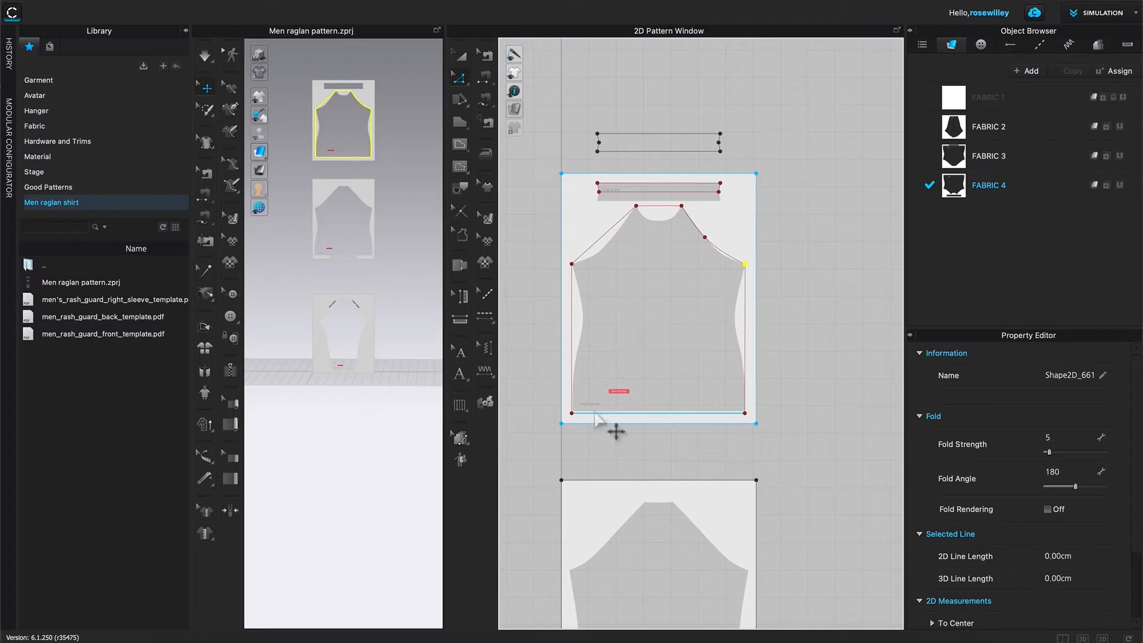
scroll(774, 447, "up", 5)
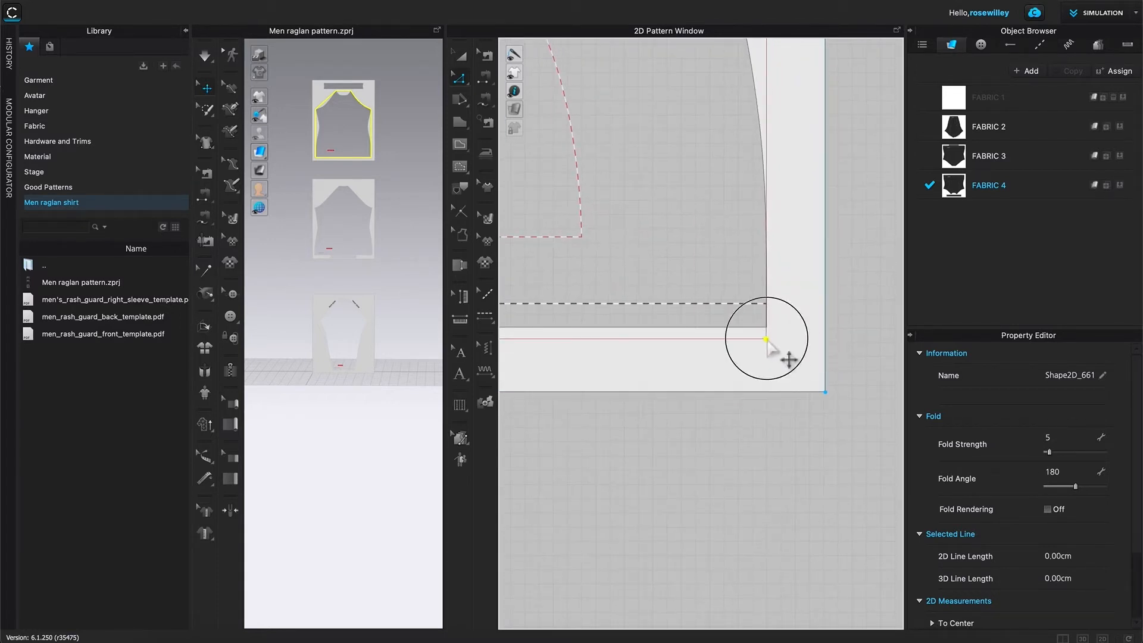
left_click_drag(767, 340, 767, 327)
scroll(792, 334, "up", 2)
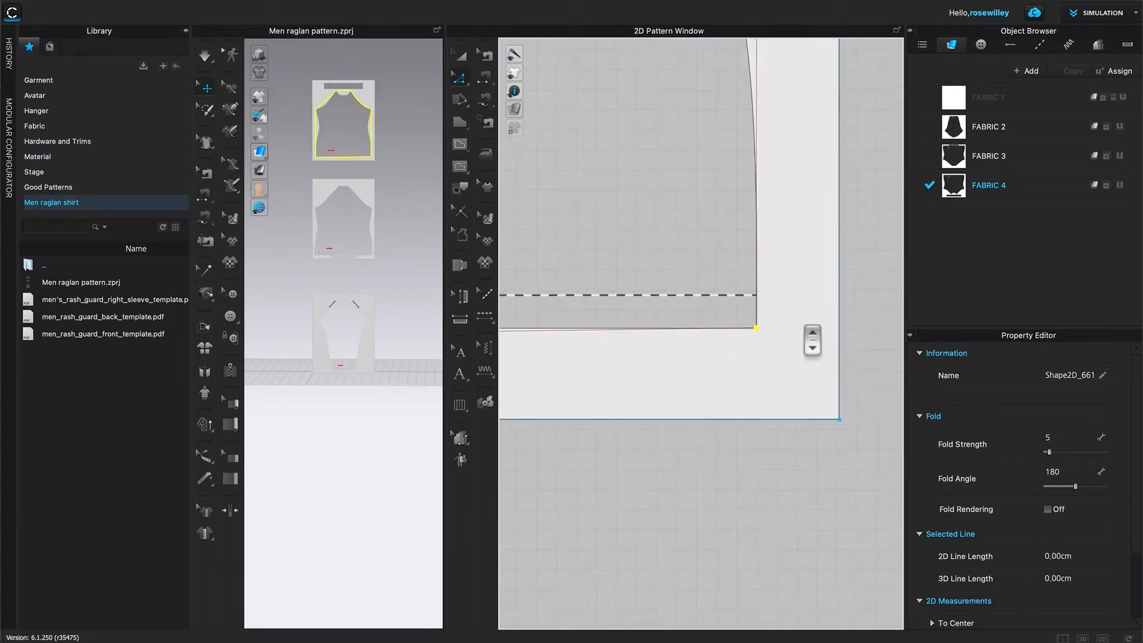
- Align the polygon's lower left point with the template's left hem corner
scroll(769, 337, "down", 4)
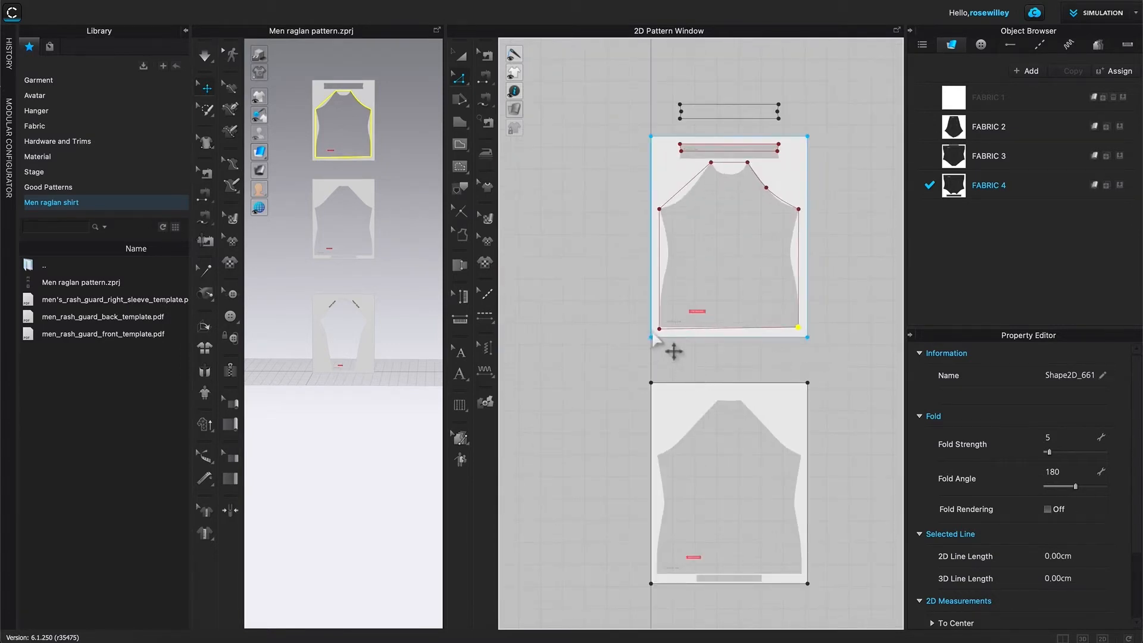
scroll(652, 337, "up", 5)
left_click_drag(616, 322, 626, 296)
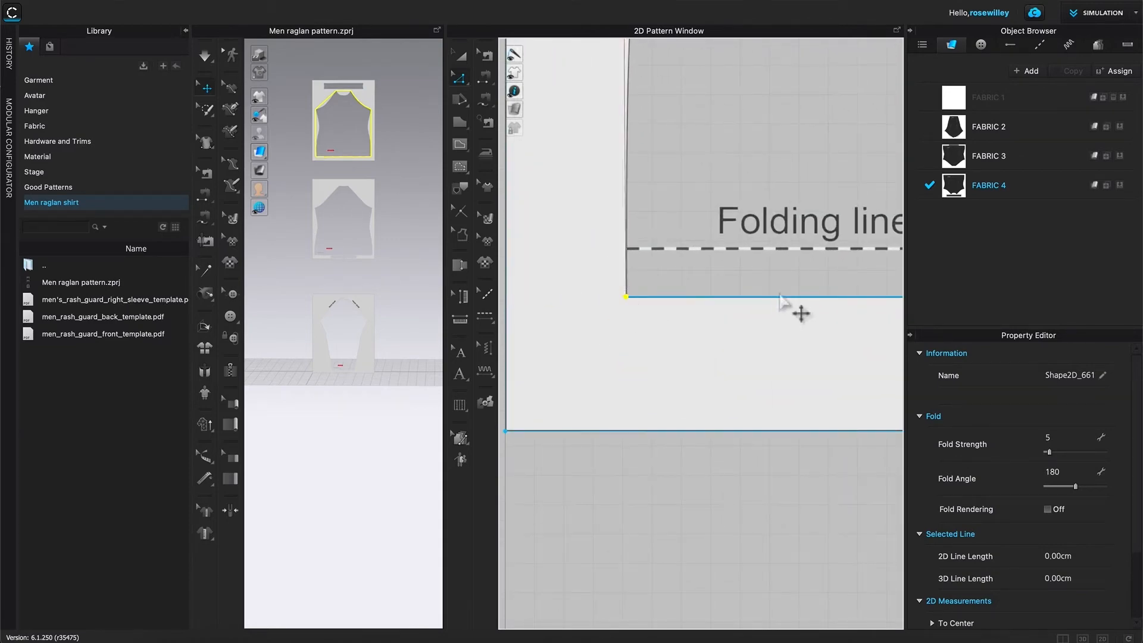
- Shift the polygon's left underarm point onto the tip of the template's left underarm
scroll(798, 256, "down", 3)
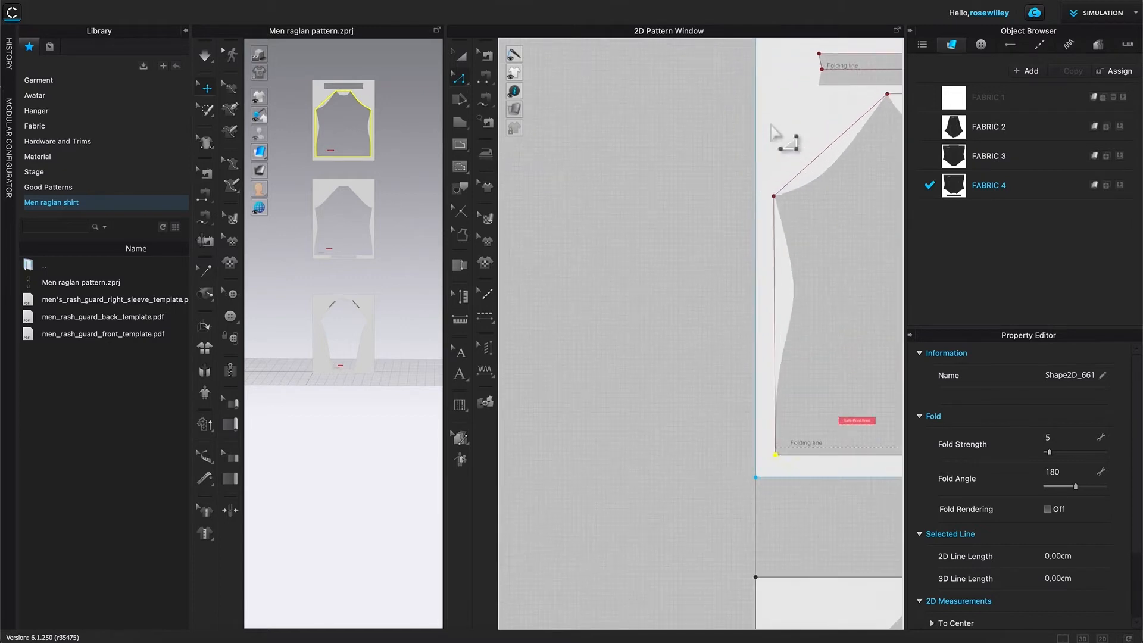
scroll(798, 208, "up", 5)
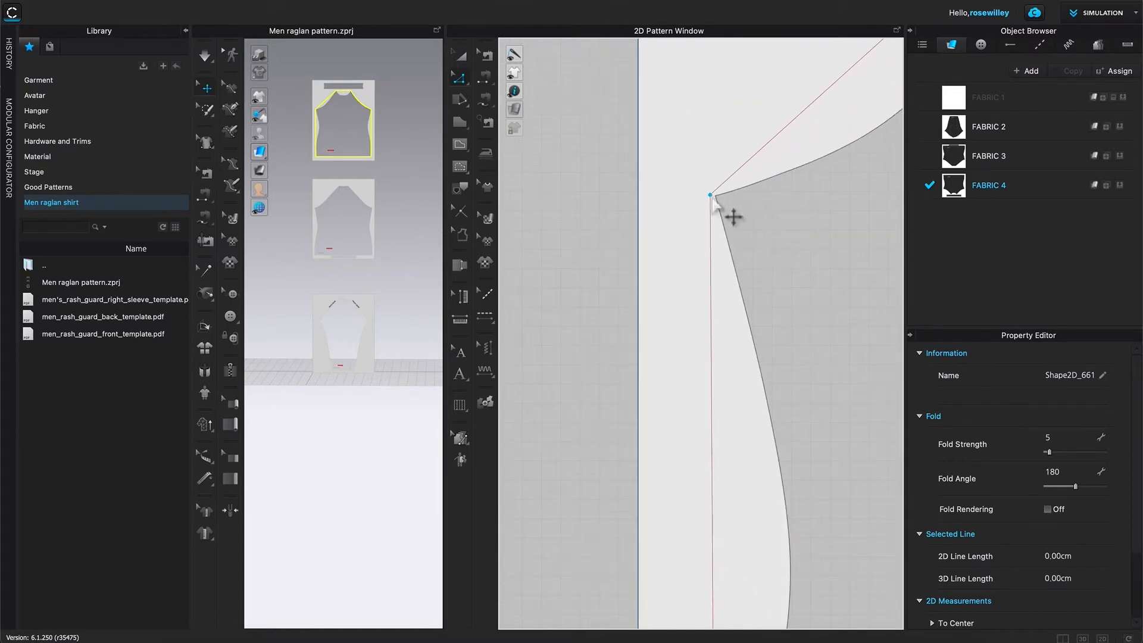
left_click_drag(712, 197, 714, 197)
scroll(740, 209, "up", 1)
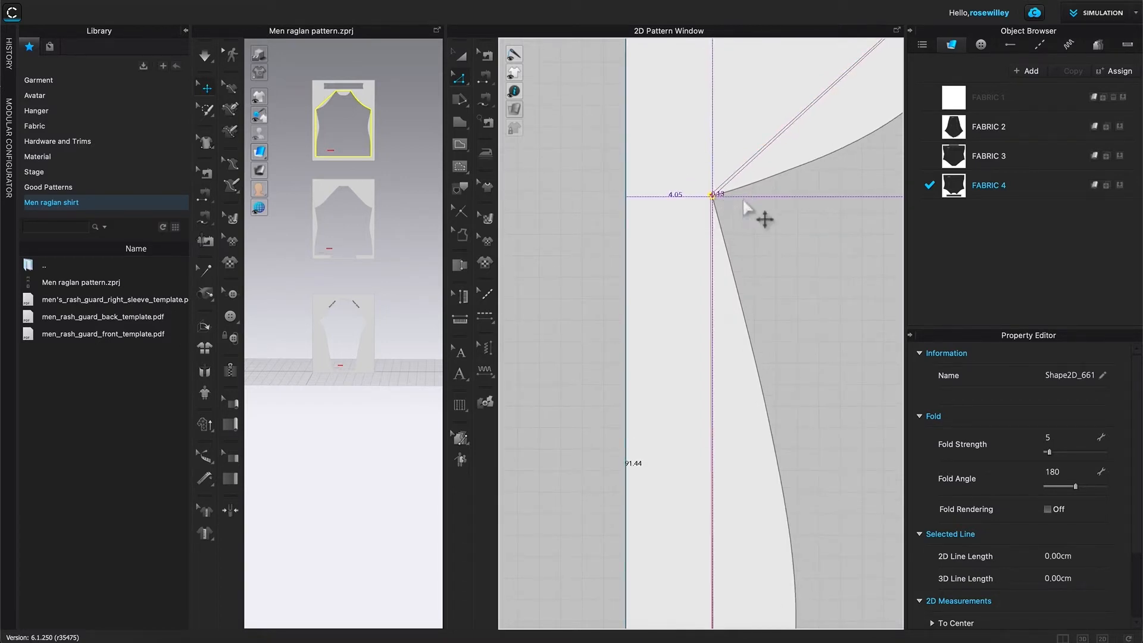
- Use Edit Curvature to bend the straight neckline segment down to the lowest part of the template's neckline, about 20.6 cm long
scroll(806, 234, "down", 5)
scroll(821, 253, "down", 3)
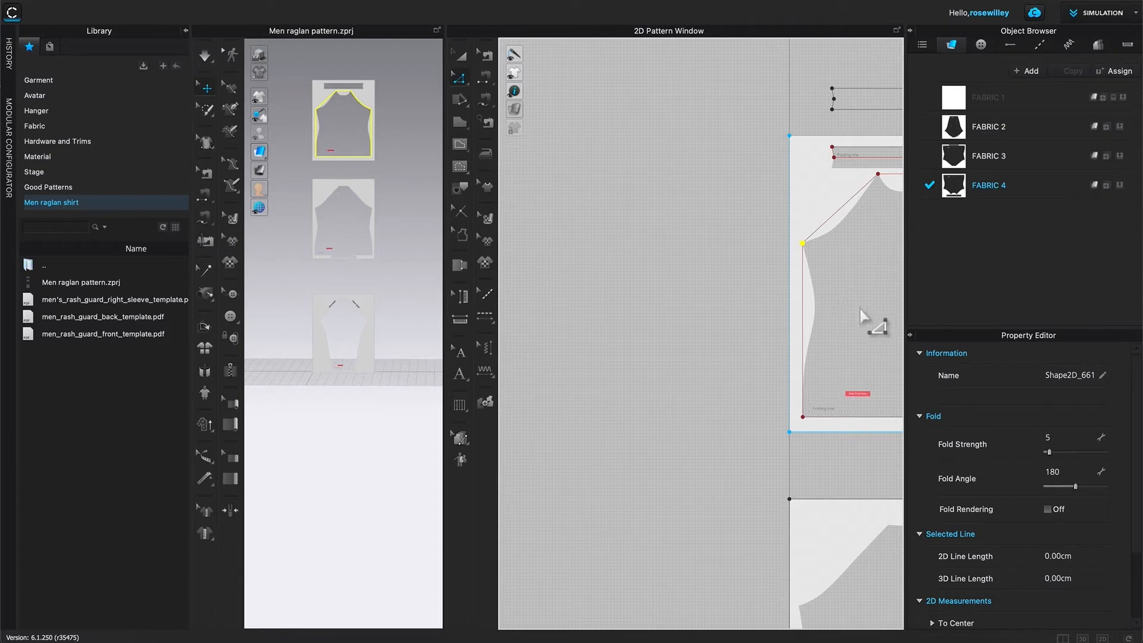
middle_click_drag(879, 307, 664, 326)
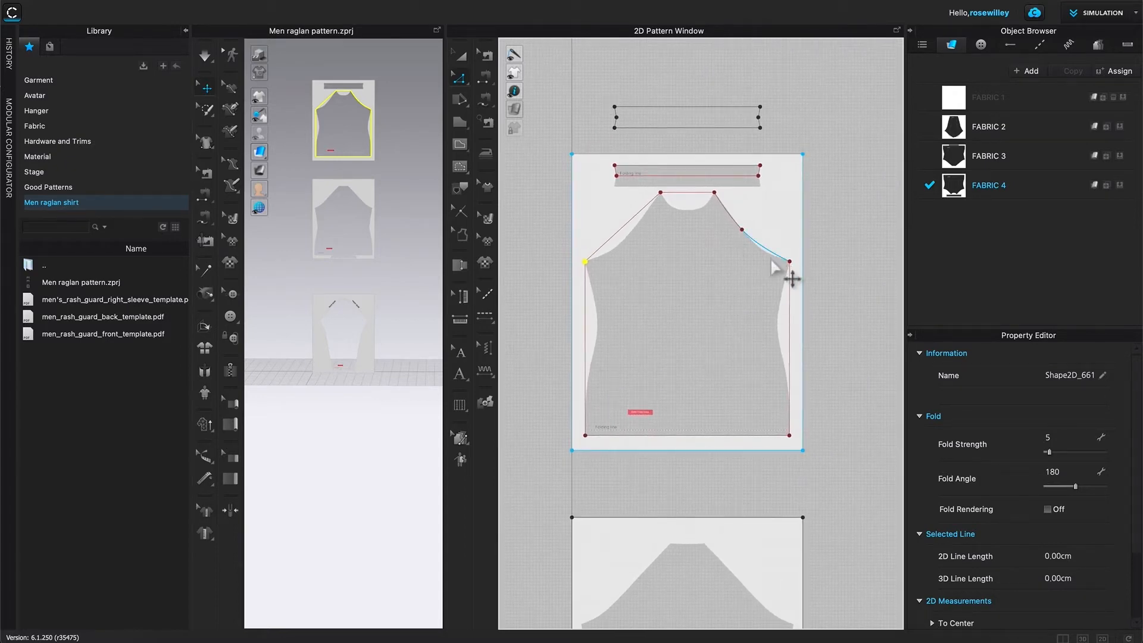
scroll(794, 274, "up", 2)
scroll(839, 281, "down", 1)
scroll(863, 287, "down", 1)
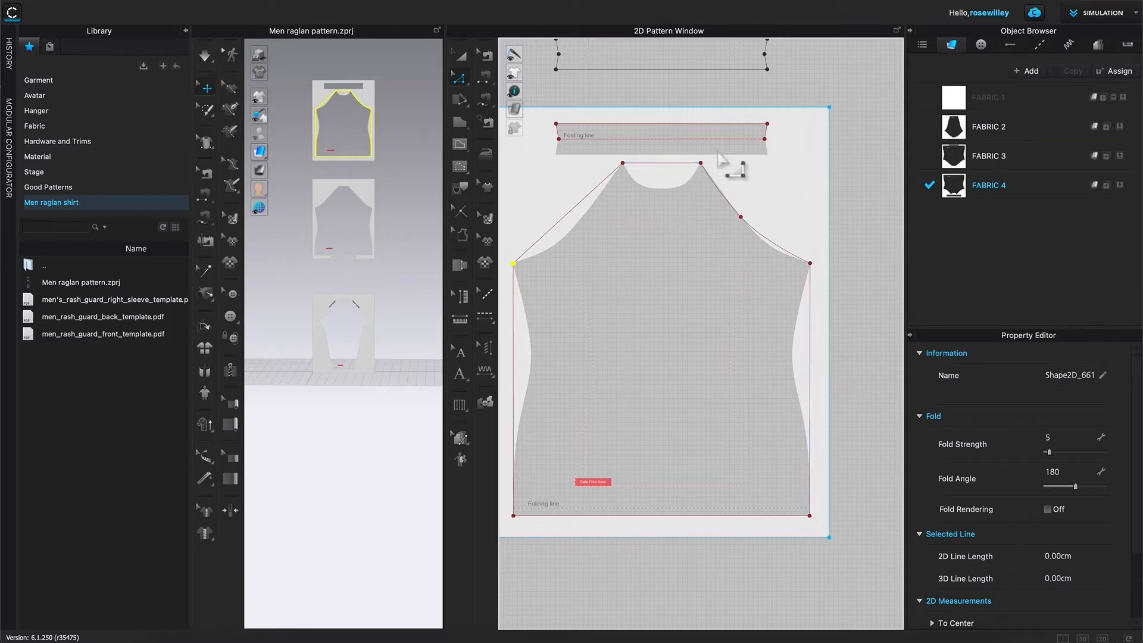
left_click(463, 81)
left_click(462, 80)
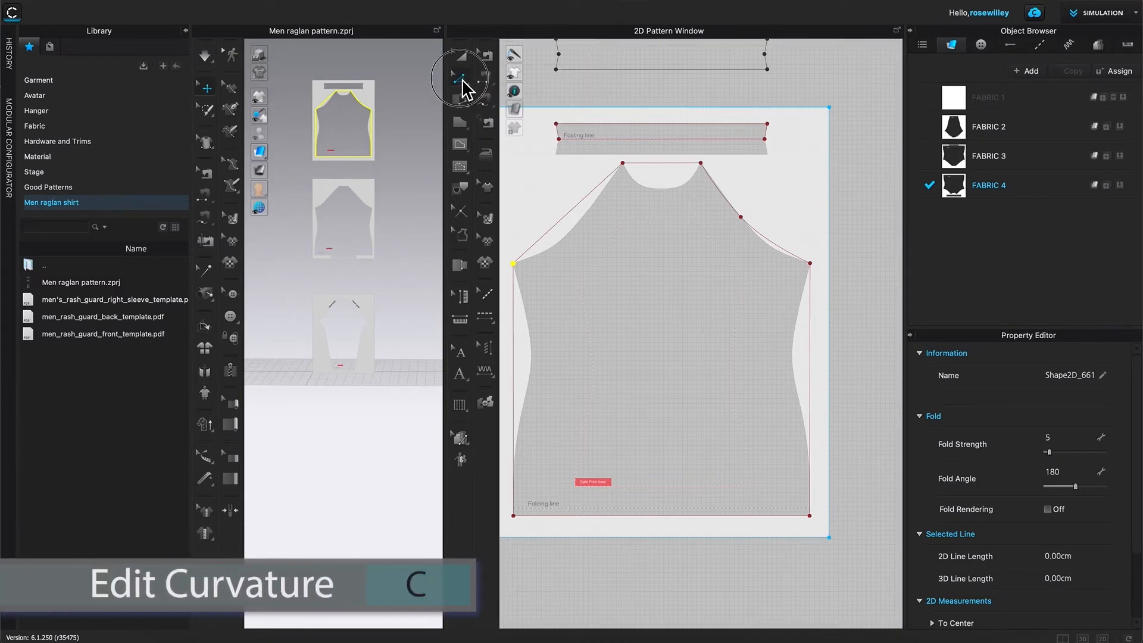
left_click(463, 80)
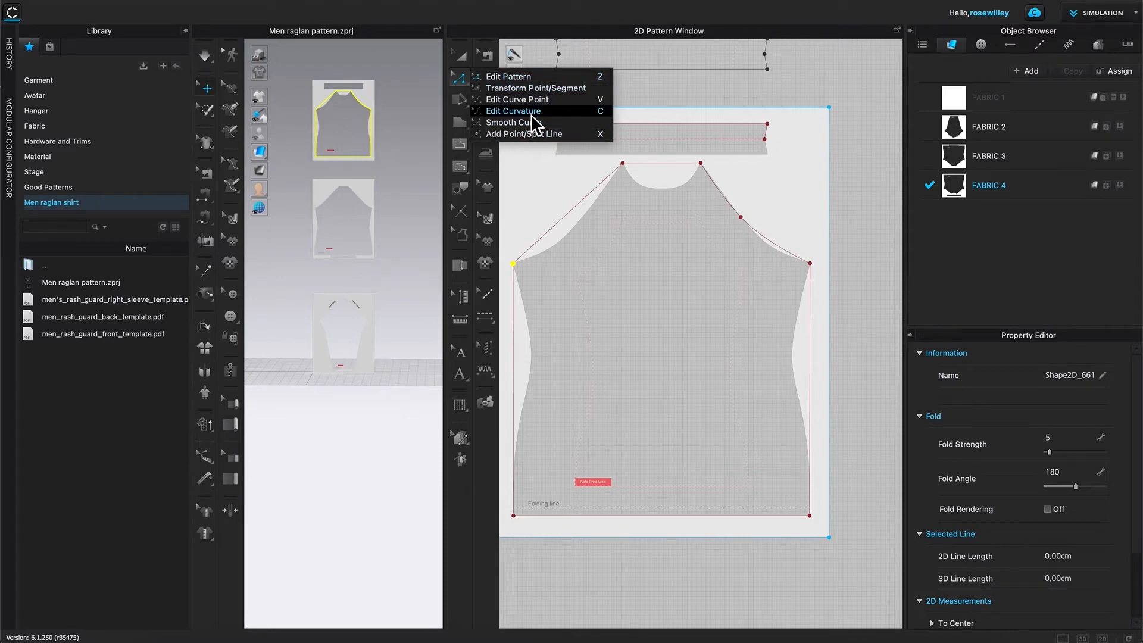
left_click(580, 113)
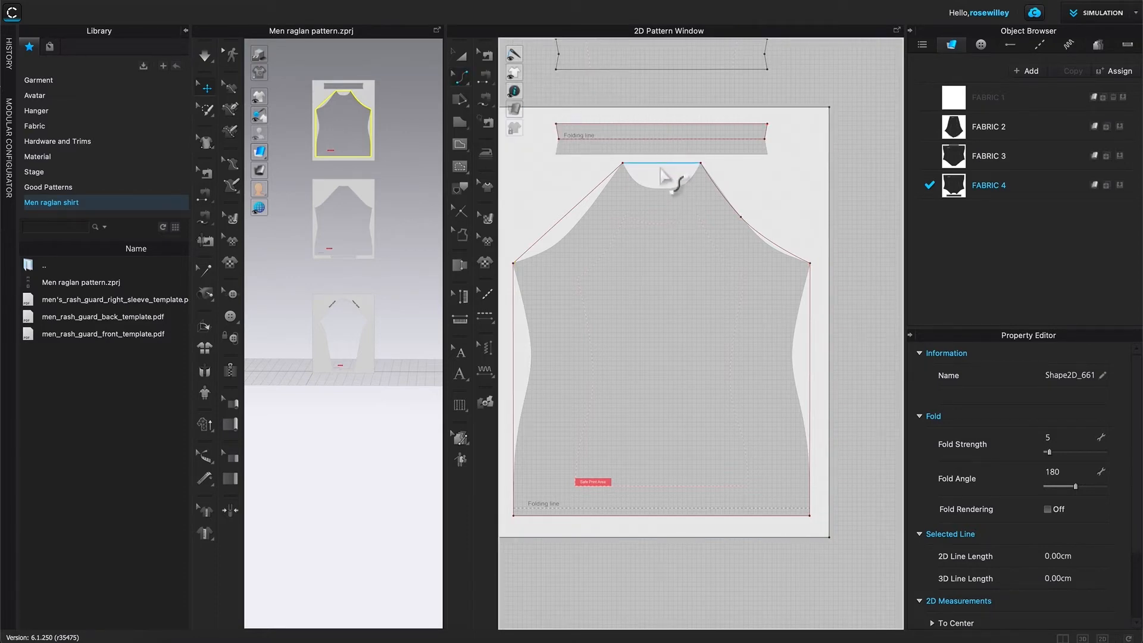
scroll(666, 177, "up", 3)
scroll(674, 172, "up", 2)
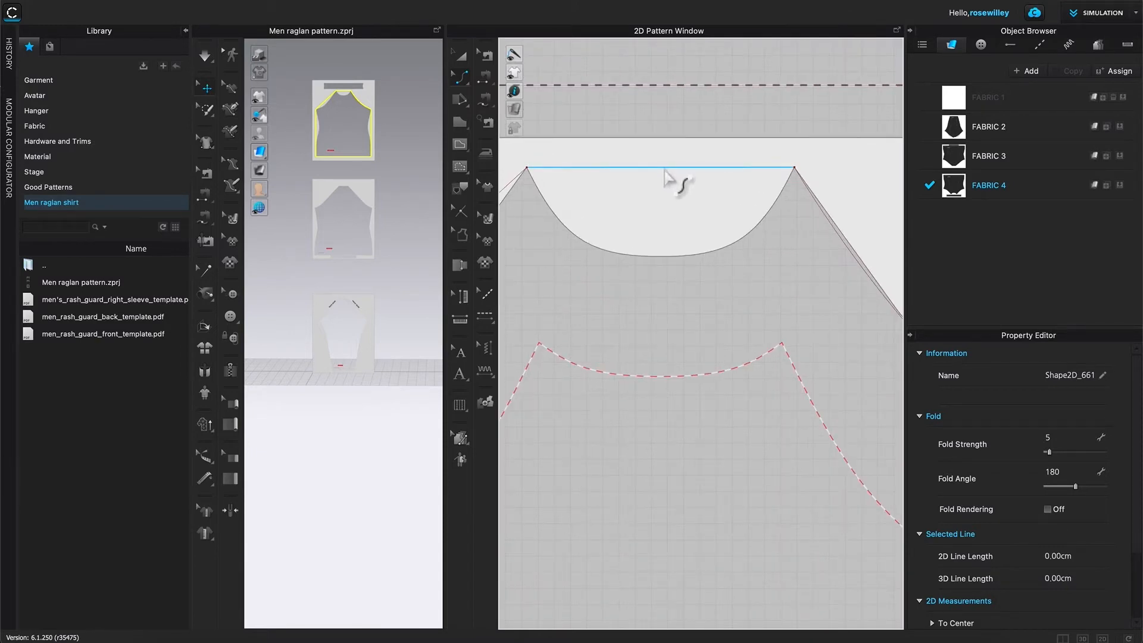
left_click(661, 171)
left_click_drag(661, 171, 663, 262)
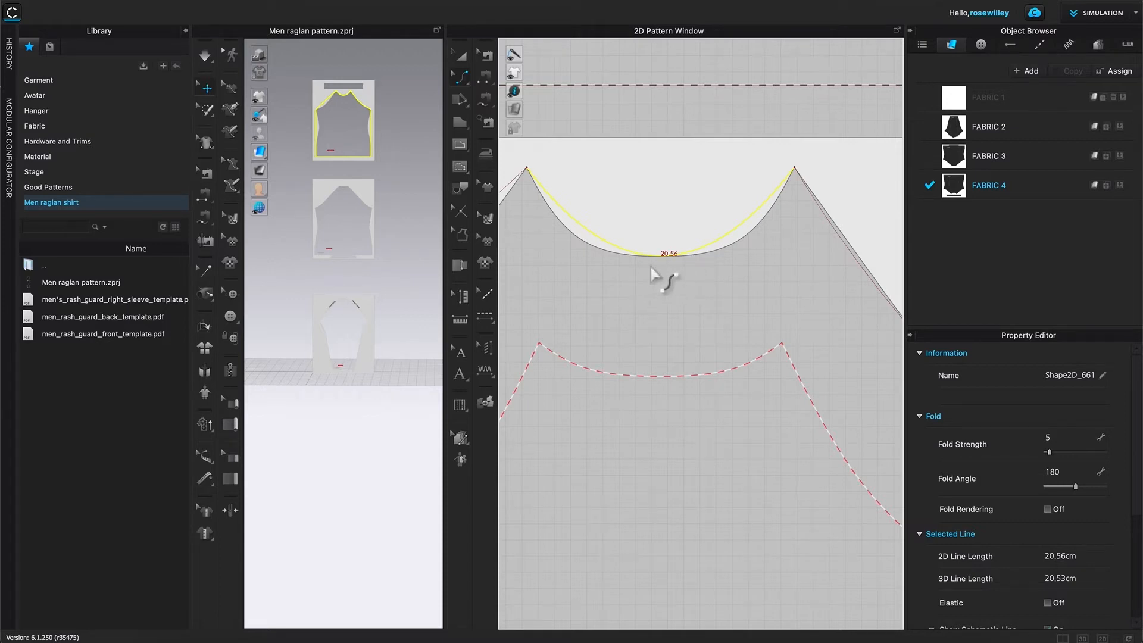
- With Edit Pattern, pull both curve handles of the neckline outward and down to follow the template, making it about 21.7 cm long
left_click(463, 81)
key("z")
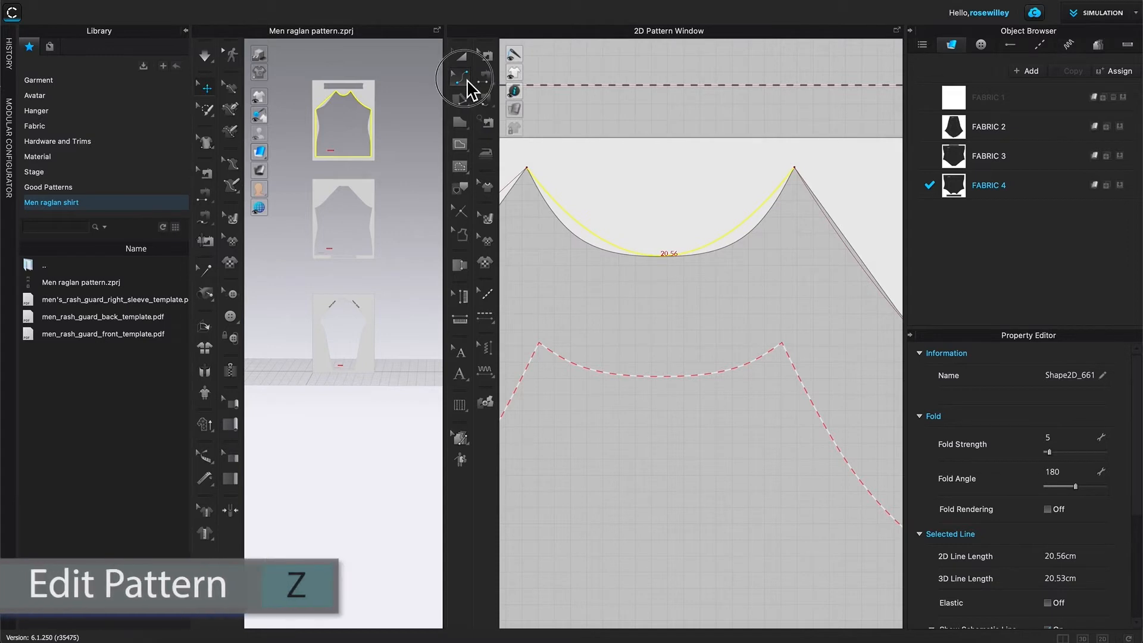
left_click(465, 82)
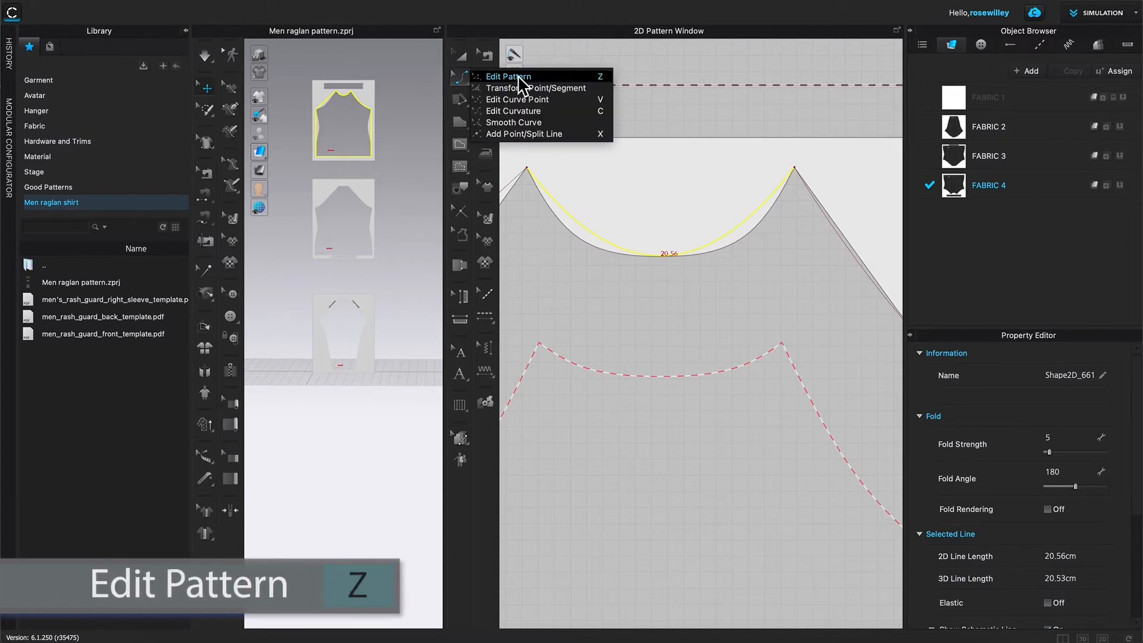
left_click(560, 89)
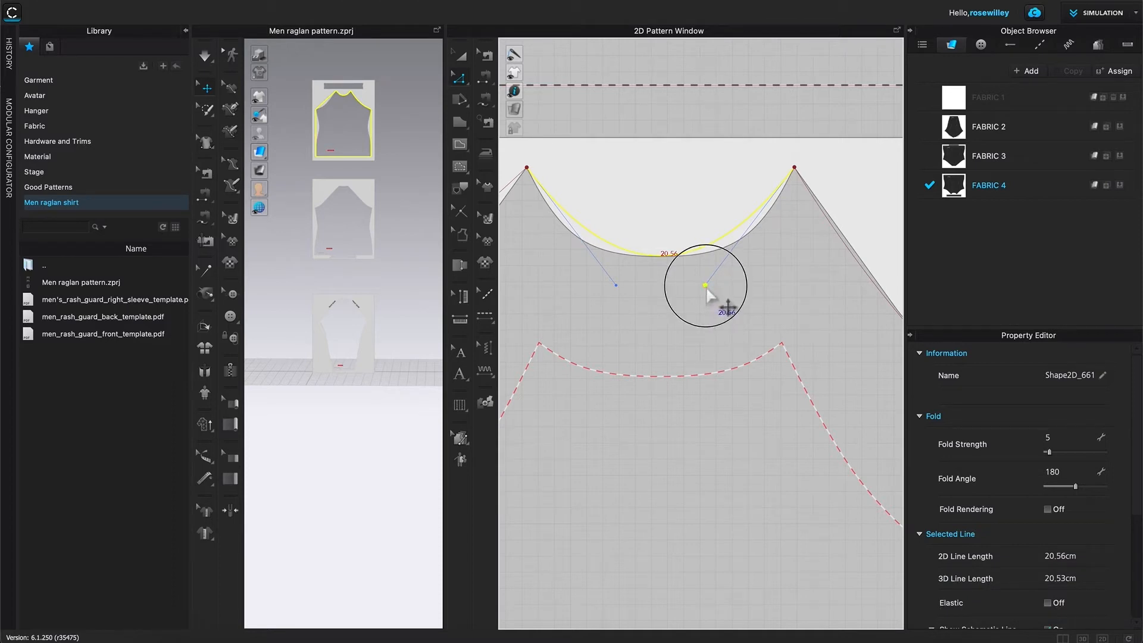
mouse_move(706, 288)
left_mouse_down()
mouse_move(735, 286)
mouse_move(739, 305)
mouse_move(728, 302)
mouse_move(783, 247)
mouse_move(787, 204)
mouse_move(730, 289)
left_mouse_up()
left_click_drag(616, 286, 585, 304)
left_click_drag(731, 290, 761, 282)
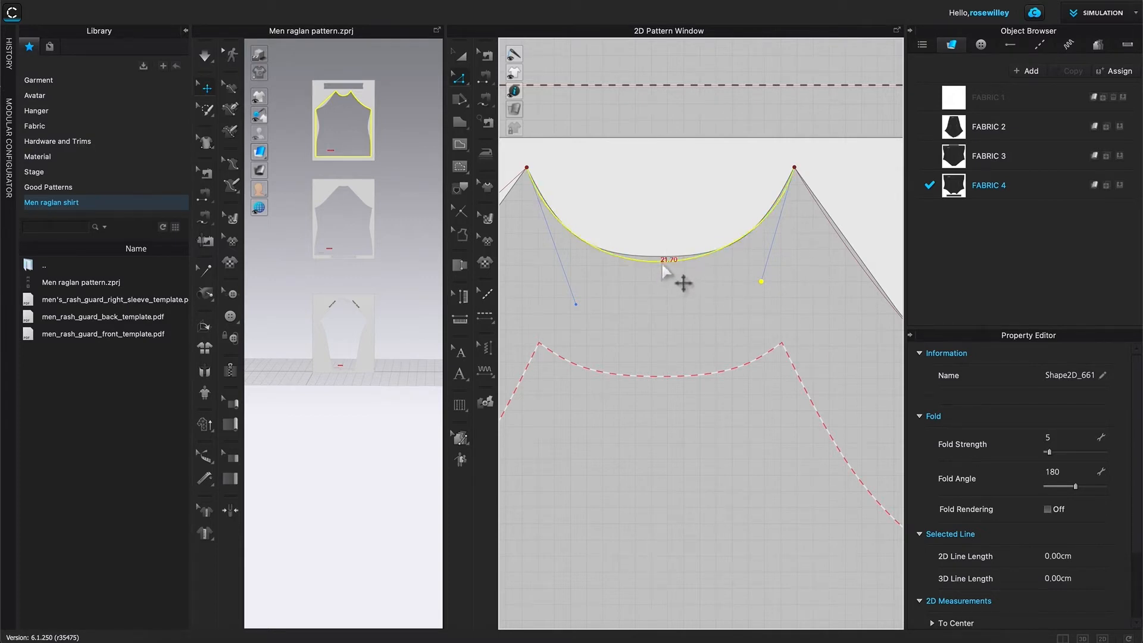
- Split the front neckline curve with a Uniform Split into 2 segments
right_click(664, 268)
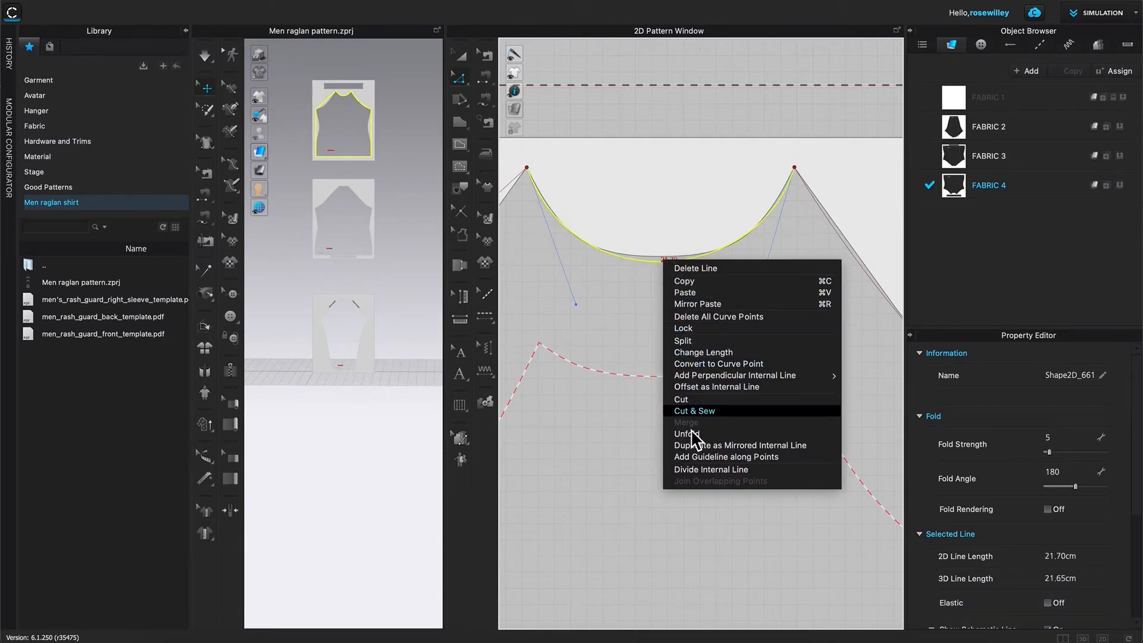
right_click(659, 262)
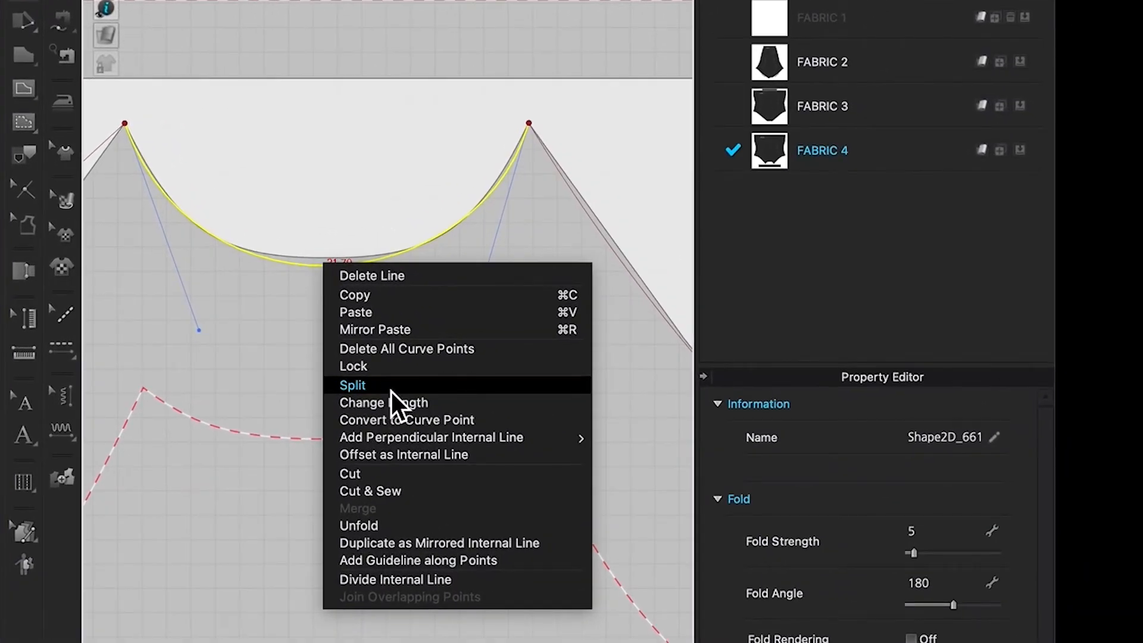
left_click(394, 387)
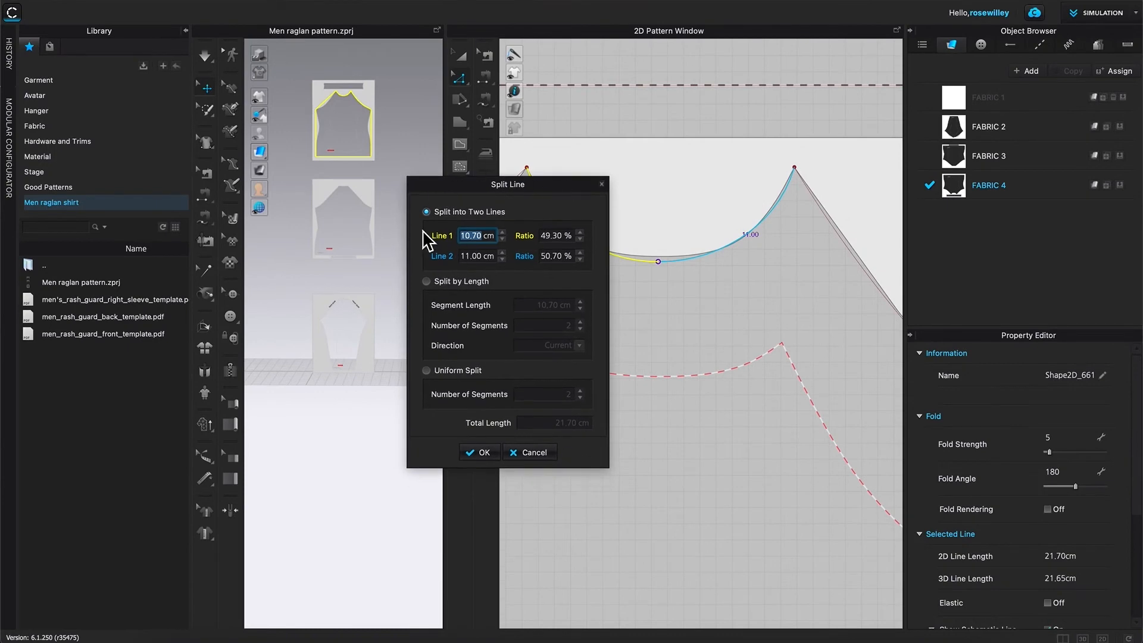
left_click(426, 370)
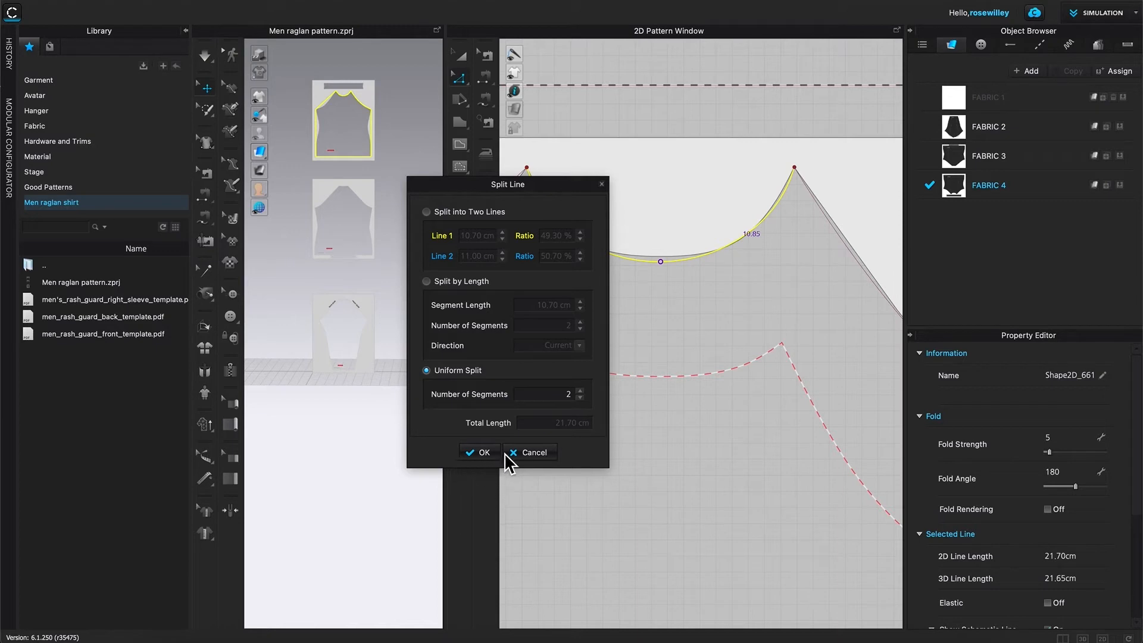
left_click(483, 452)
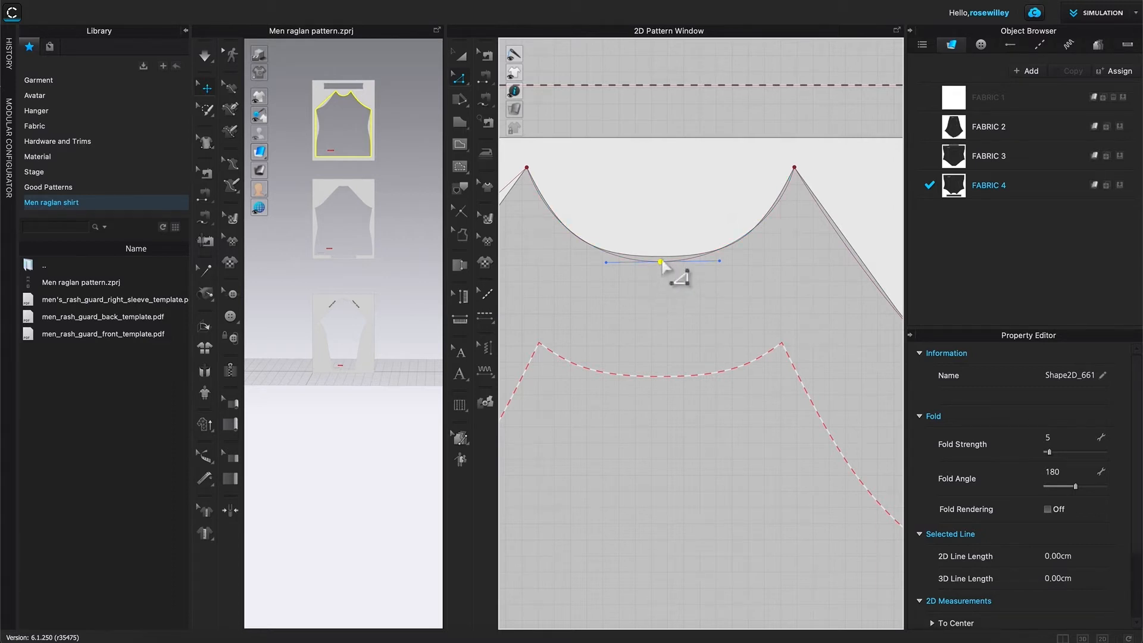
- Raise the neckline's midpoint onto the template and adjust the handles of both halves to match its curve, about 10.7 cm each
left_click_drag(661, 266, 665, 257)
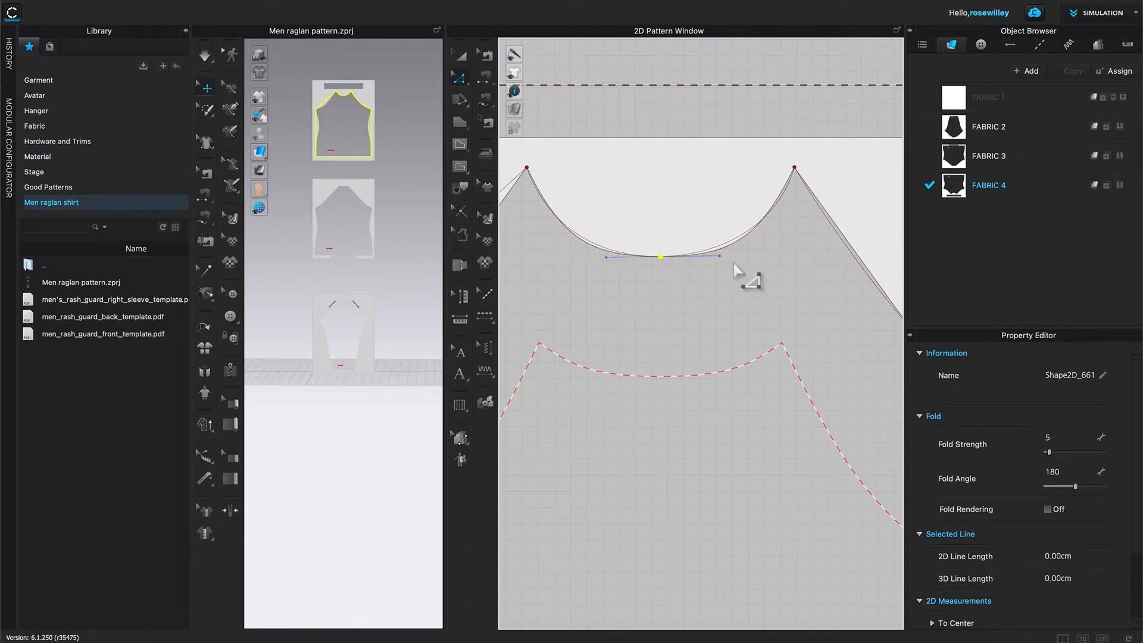
left_click_drag(720, 256, 731, 258)
left_click_drag(606, 256, 560, 232)
left_click_drag(731, 256, 732, 257)
left_click_drag(776, 227, 768, 220)
left_click_drag(733, 258, 744, 259)
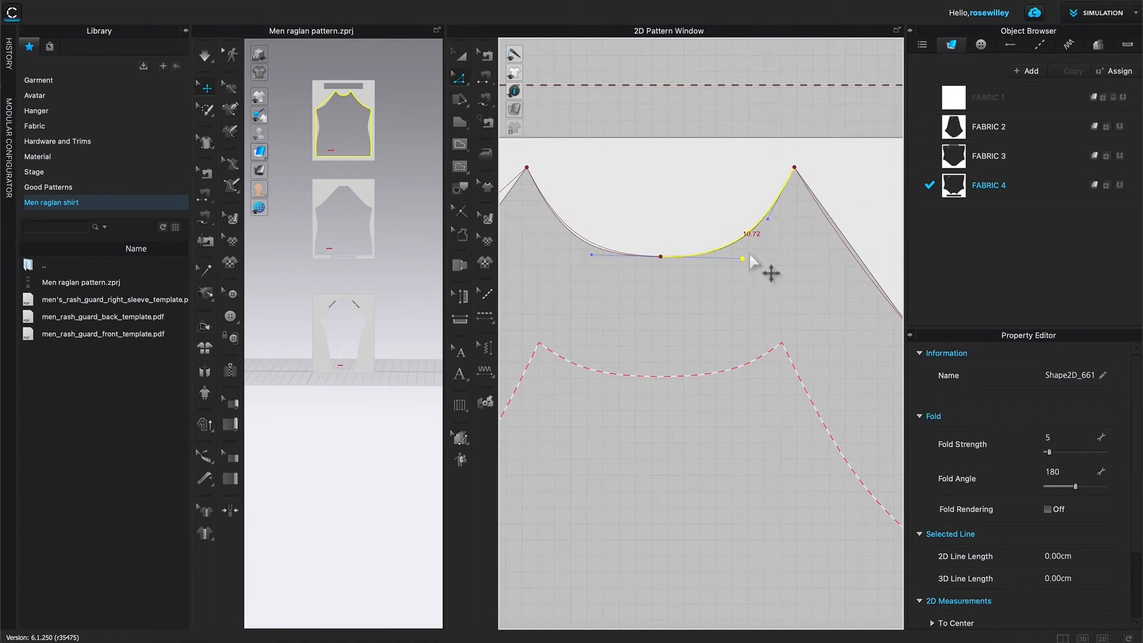
left_click_drag(592, 258, 583, 258)
left_click_drag(744, 259, 747, 258)
scroll(685, 271, "up", 2)
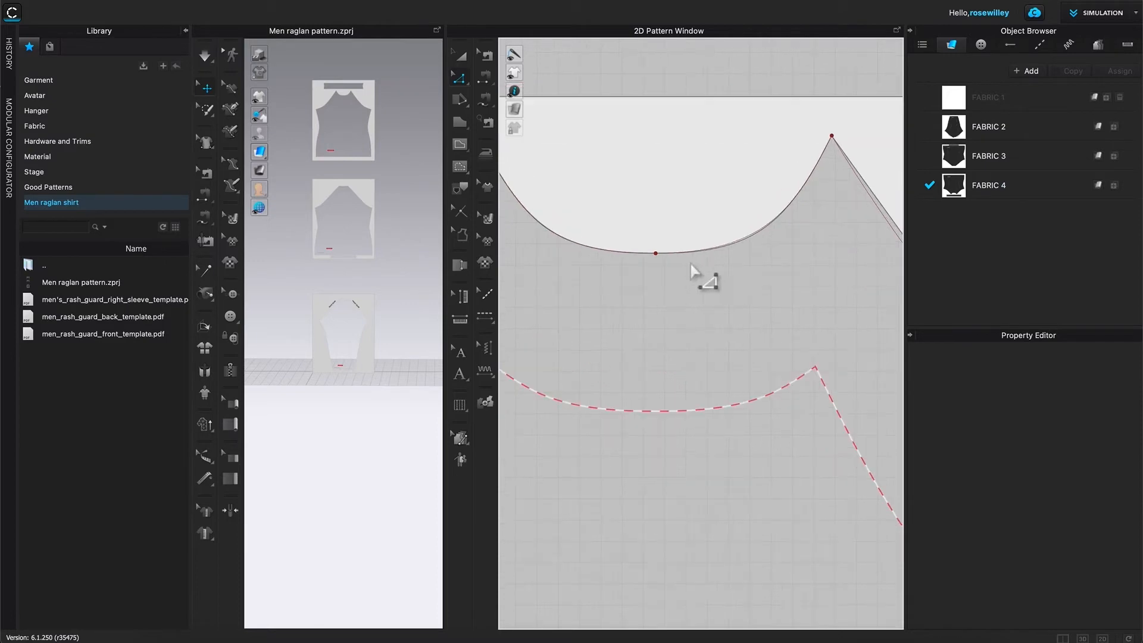
left_click_drag(768, 255, 771, 256)
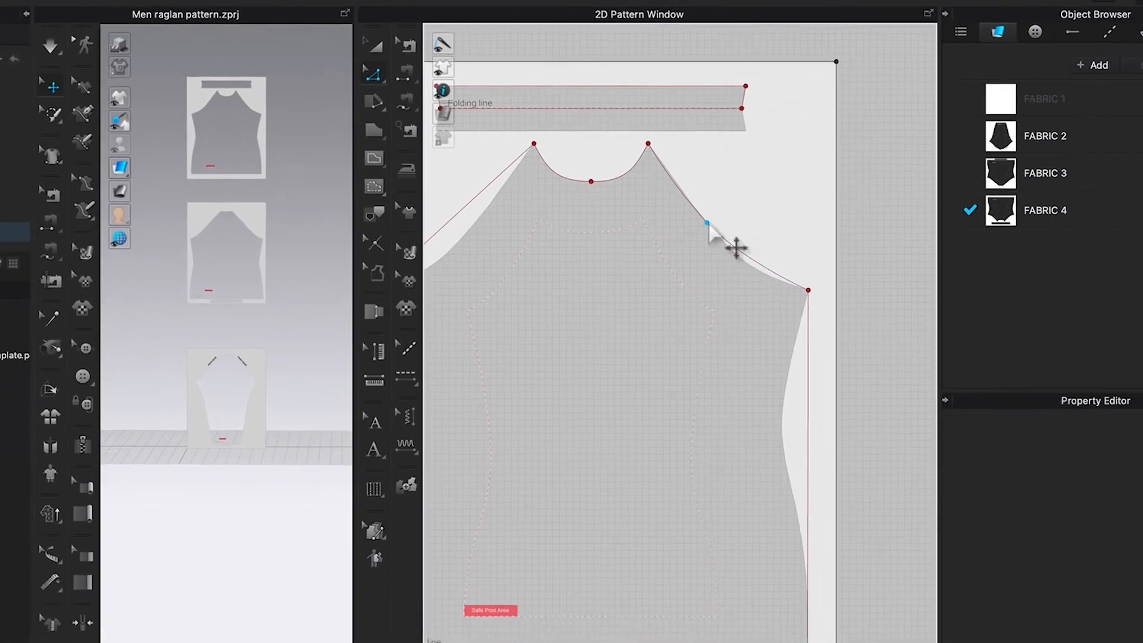
- Adjust the curve handles of the right raglan line's two segments to the template, about 14.3 cm and 18 cm long
left_click(704, 229)
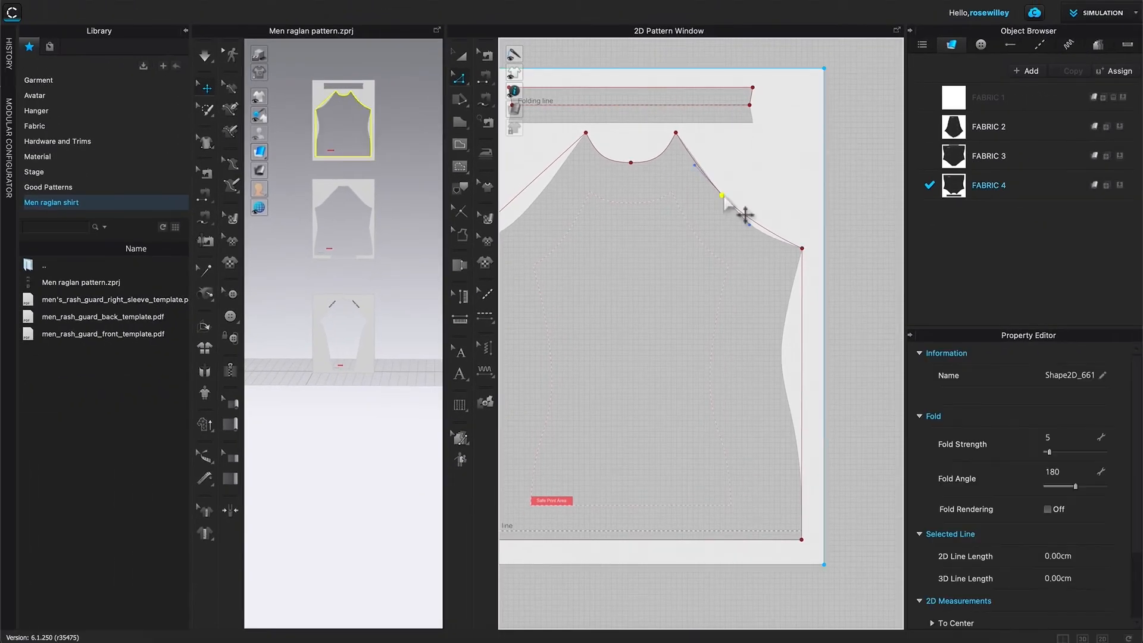
left_click_drag(721, 193, 756, 240)
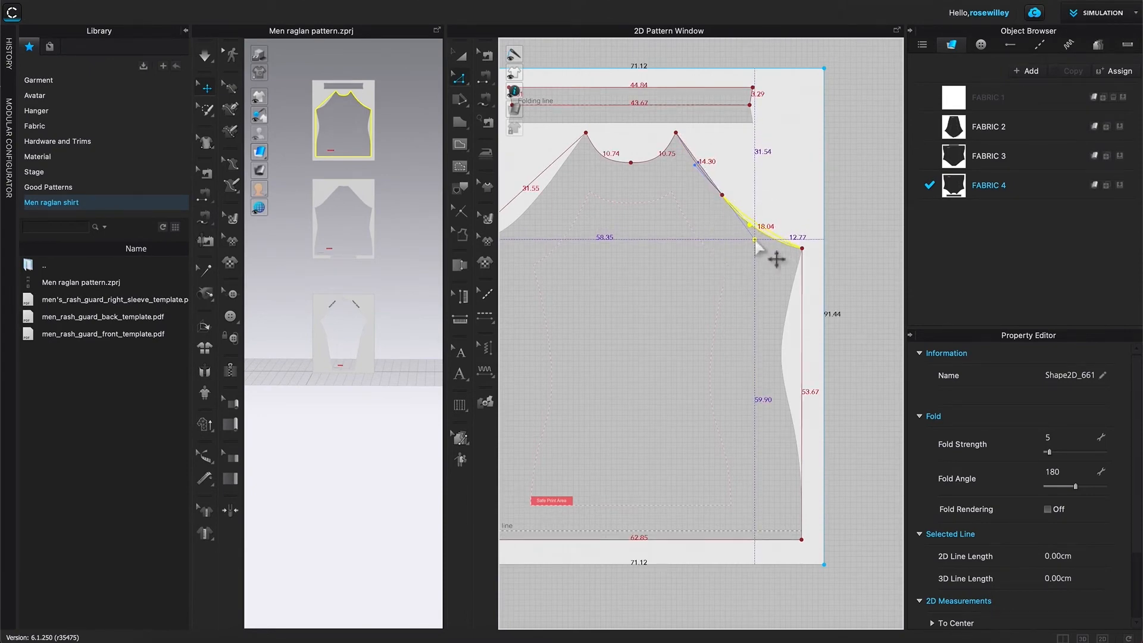
left_click(700, 167)
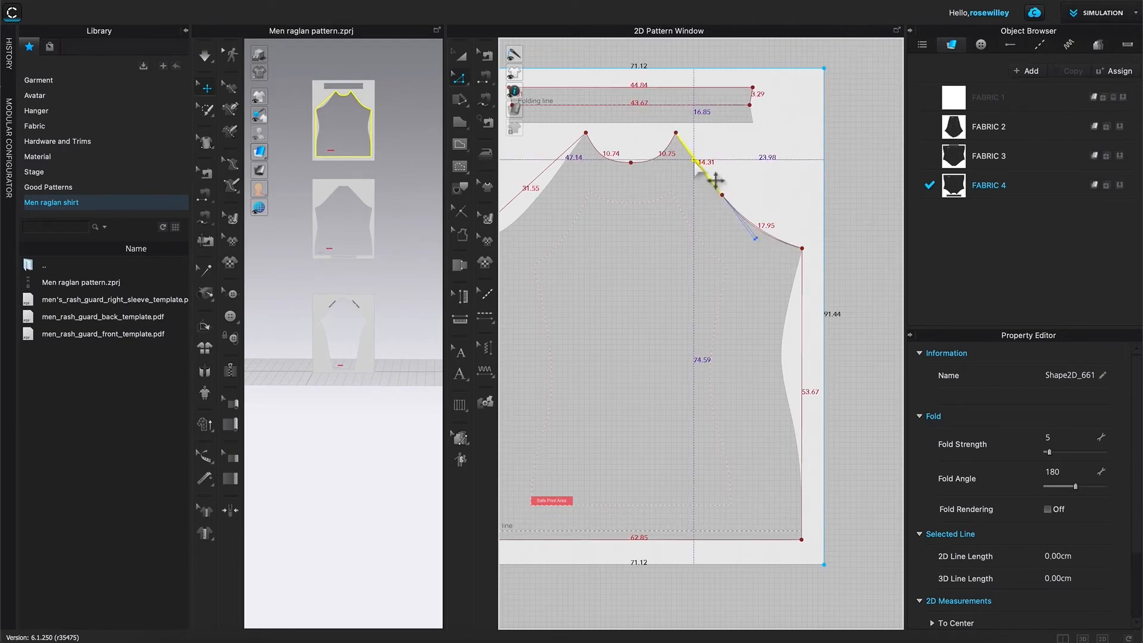
left_click_drag(756, 238, 759, 243)
left_click(812, 178)
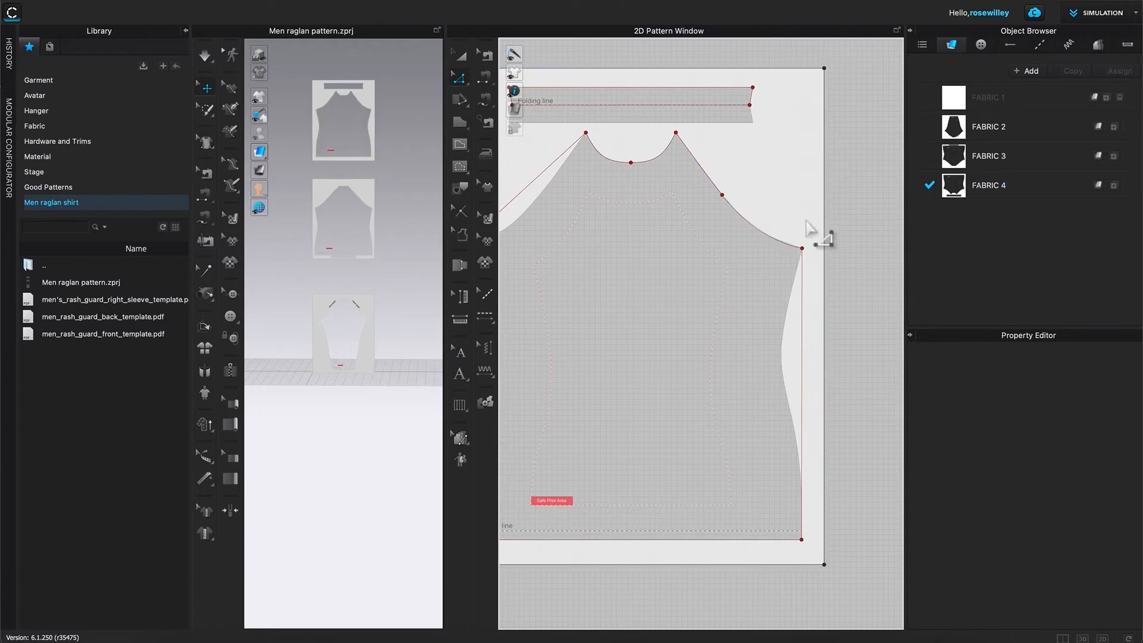
left_click(803, 353)
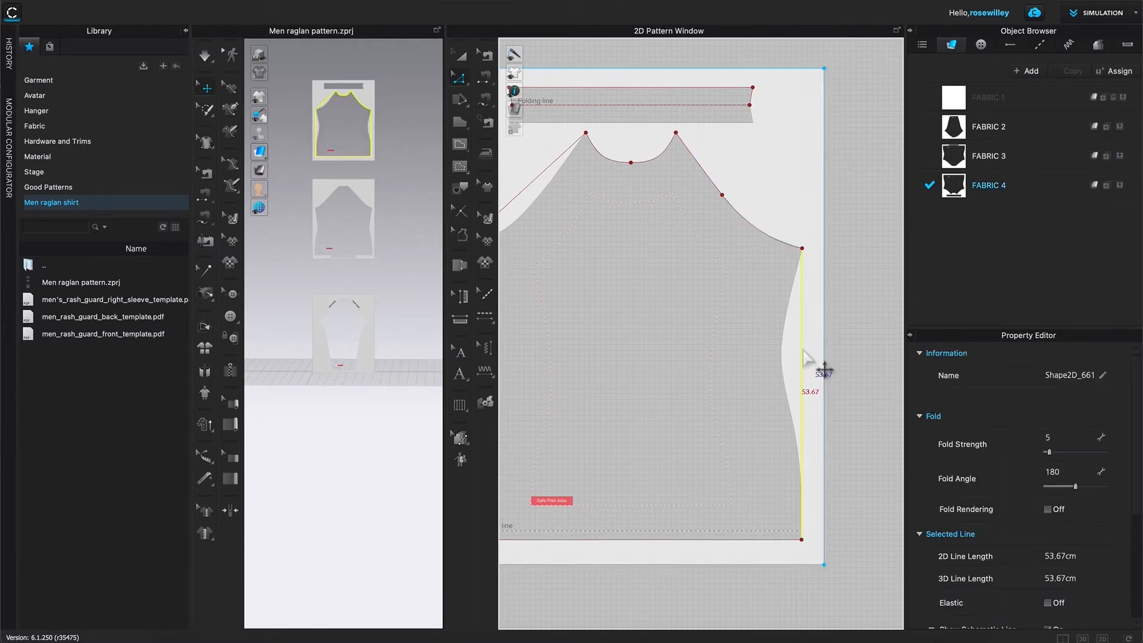
right_click(803, 357)
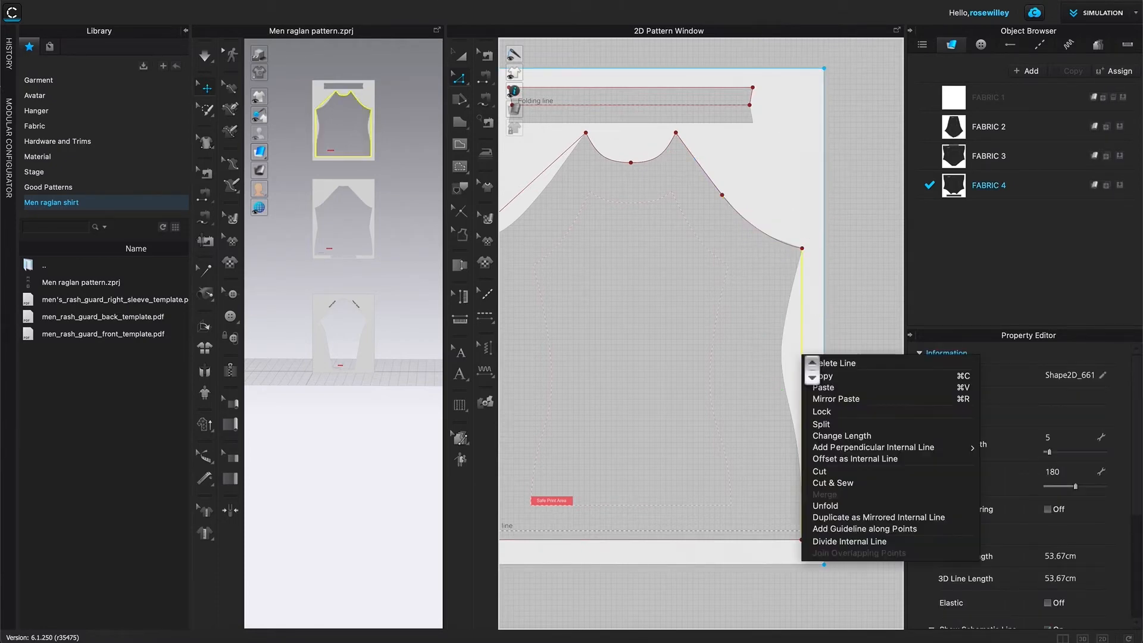
left_click(834, 424)
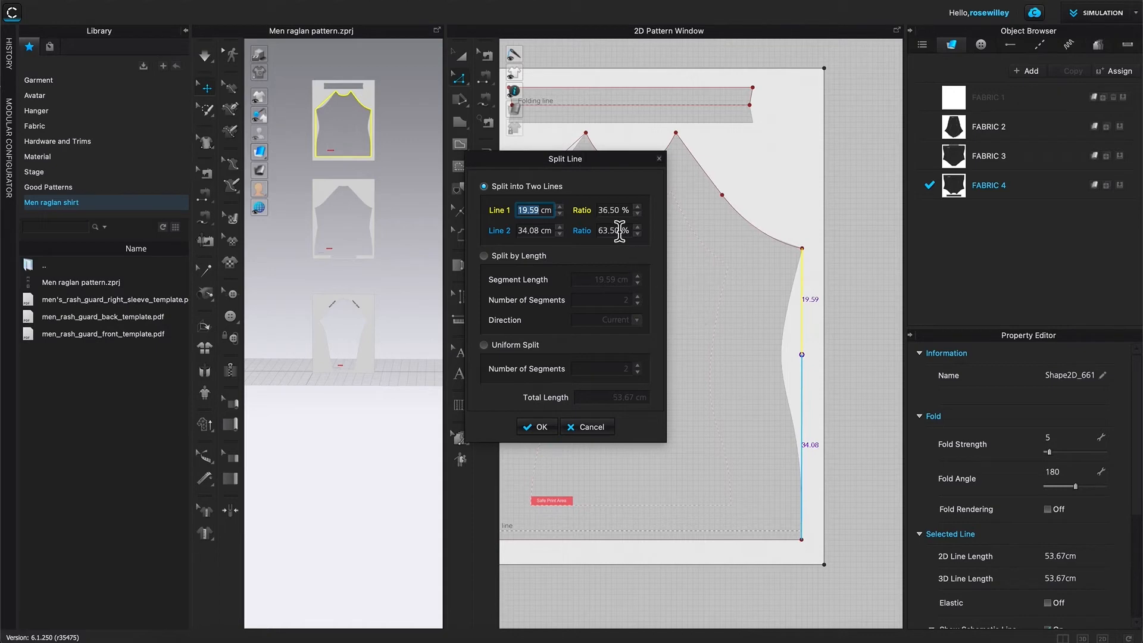
left_click_drag(616, 165, 621, 163)
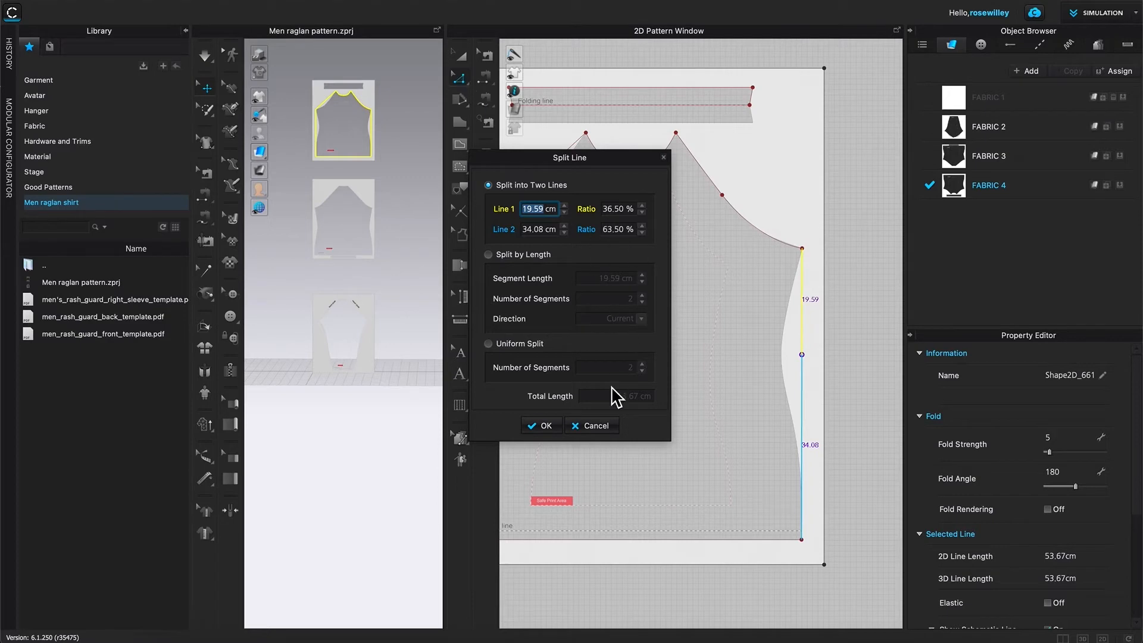
left_click(607, 423)
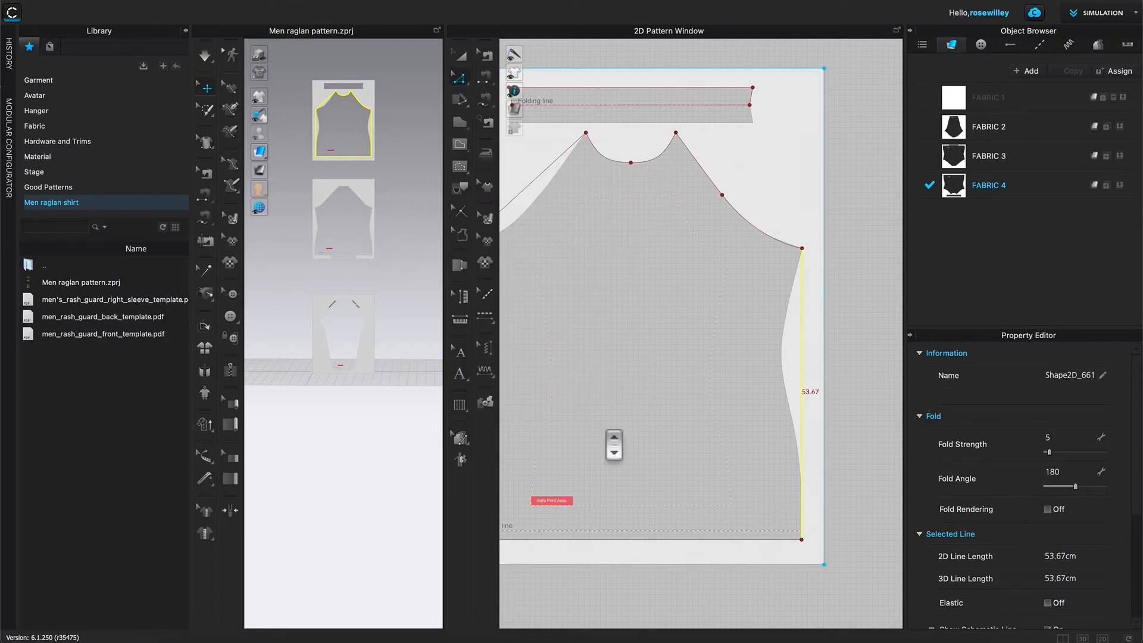
- Use Add Point/Split Line to divide the straight right side seam uniformly into 2 segments
left_click(461, 84)
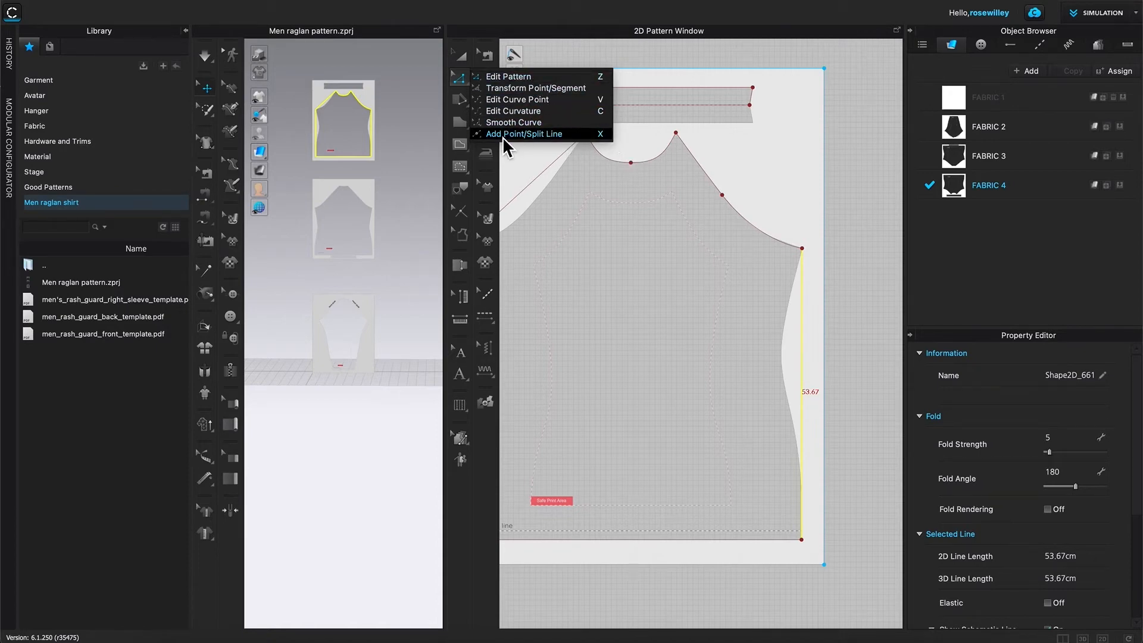
left_click(542, 136)
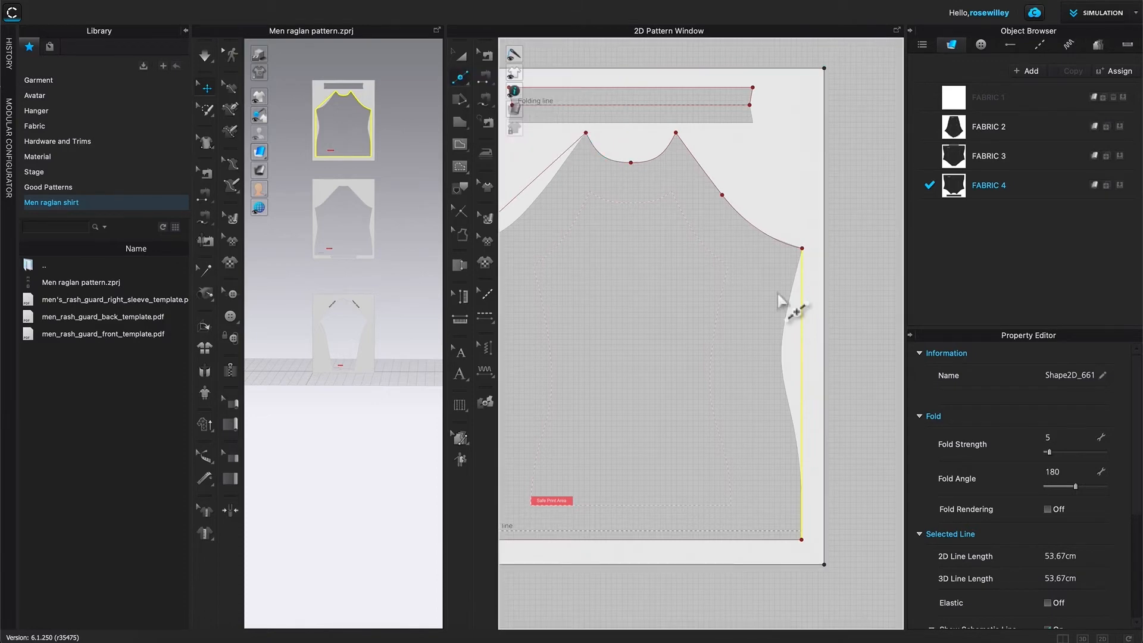
left_click(806, 377)
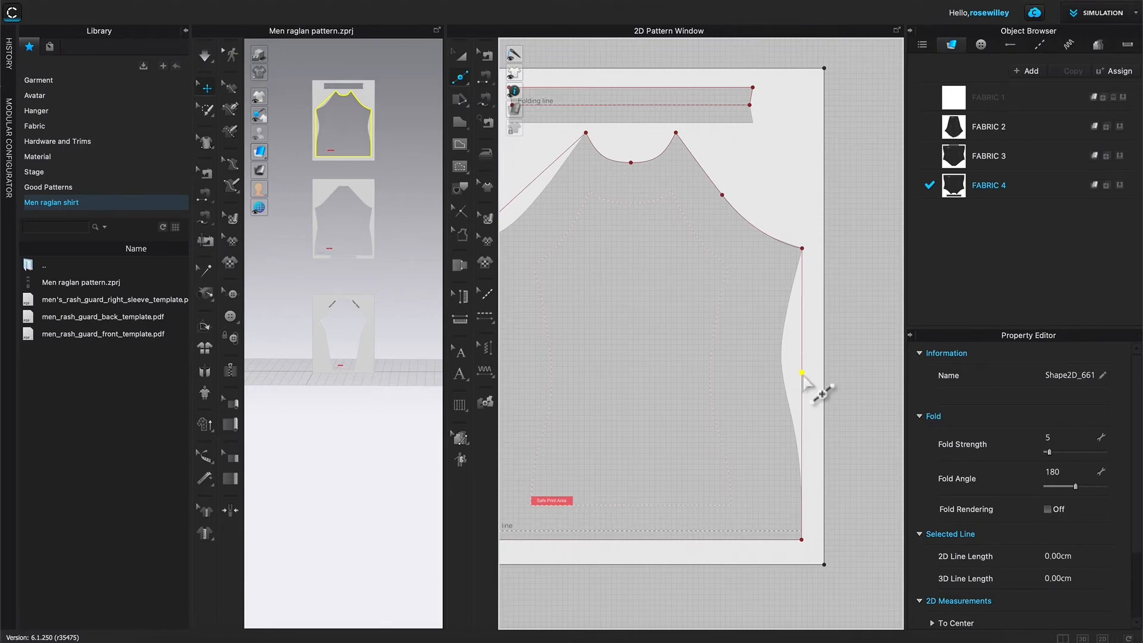
key("Escape")
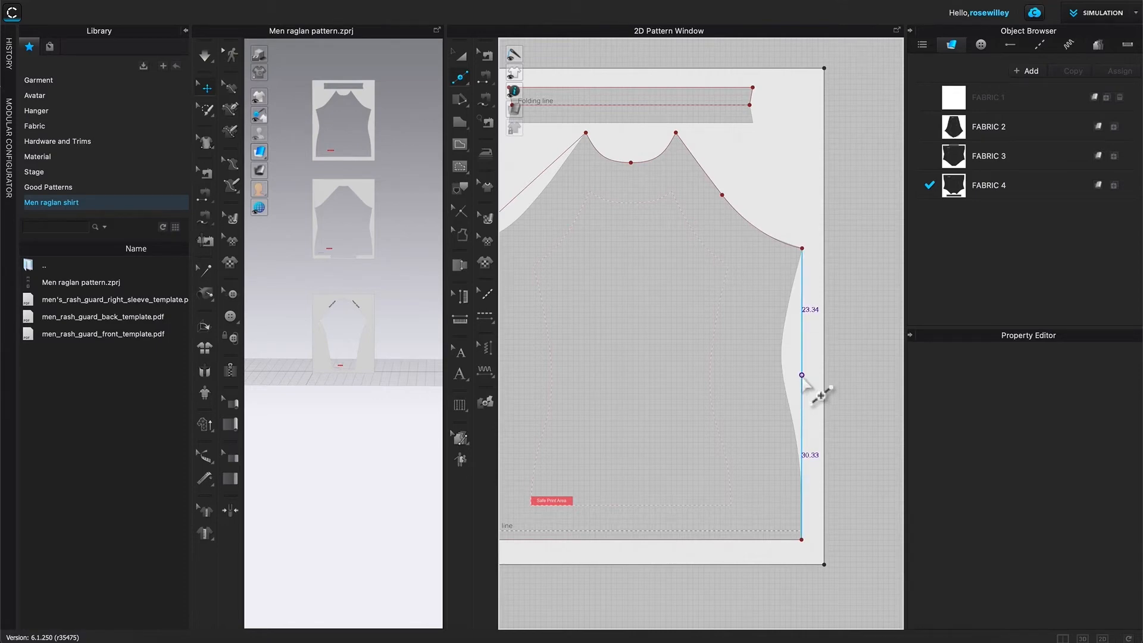
left_click(802, 376)
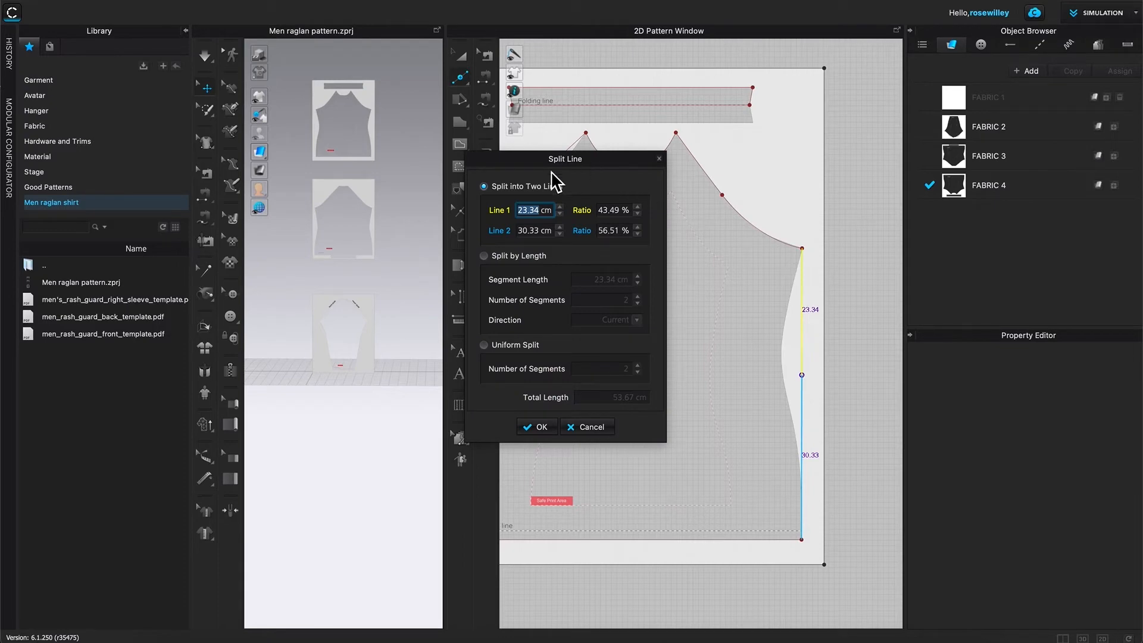
left_click(484, 345)
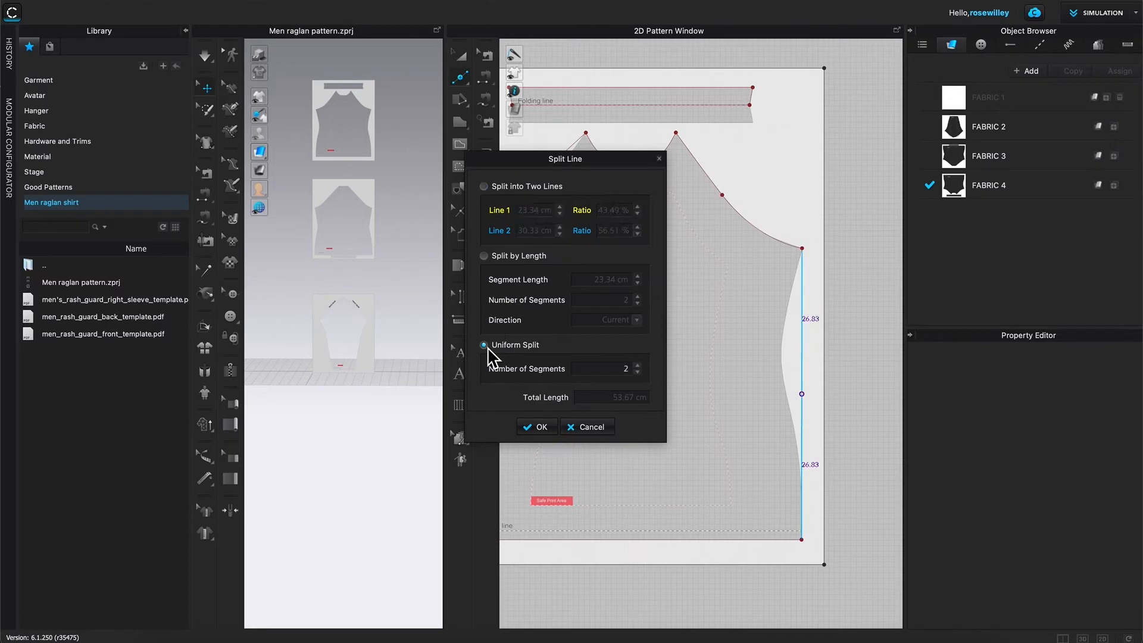
left_click(543, 428)
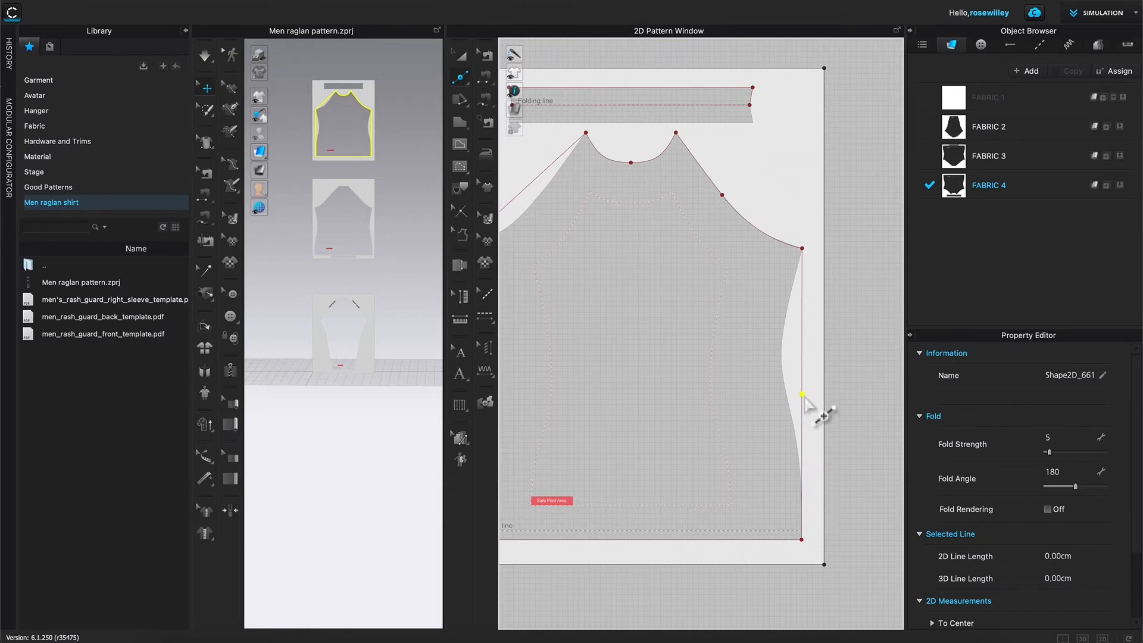
- With Edit Pattern, move the right side seam's midpoint inward and up onto the narrowest part of the template's waist
left_click(464, 88)
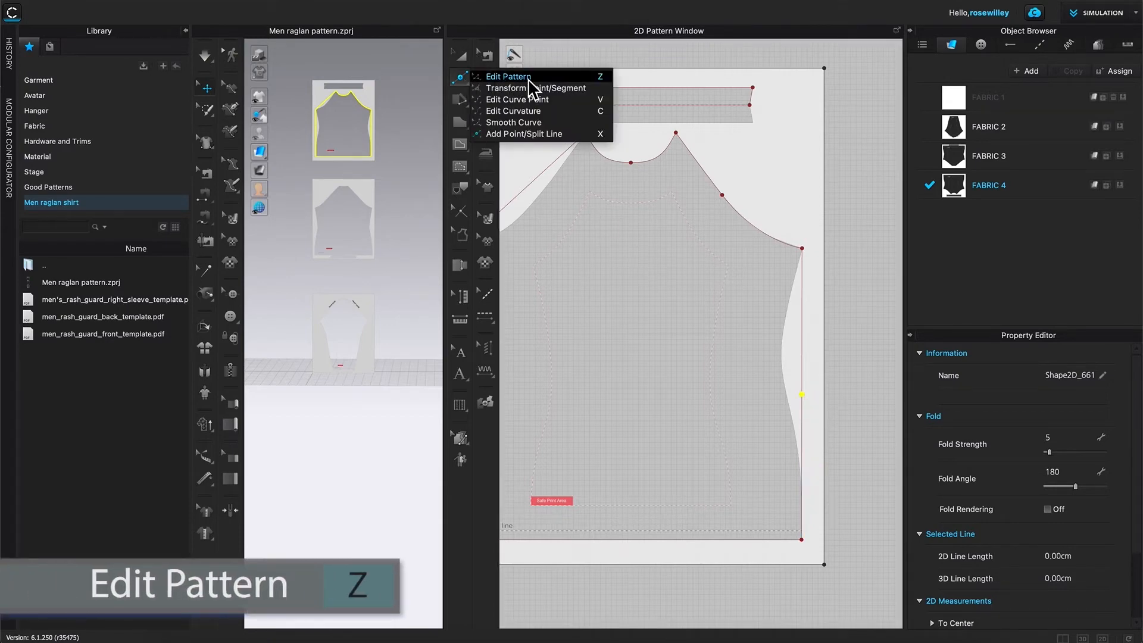
left_click(528, 80)
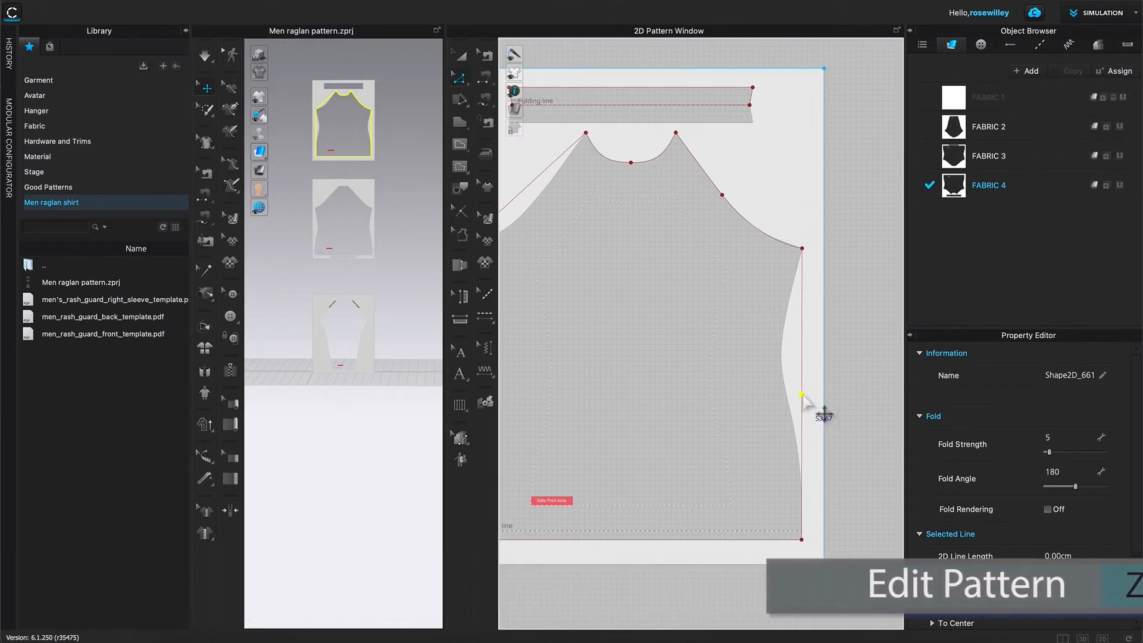
left_click_drag(803, 395, 783, 360)
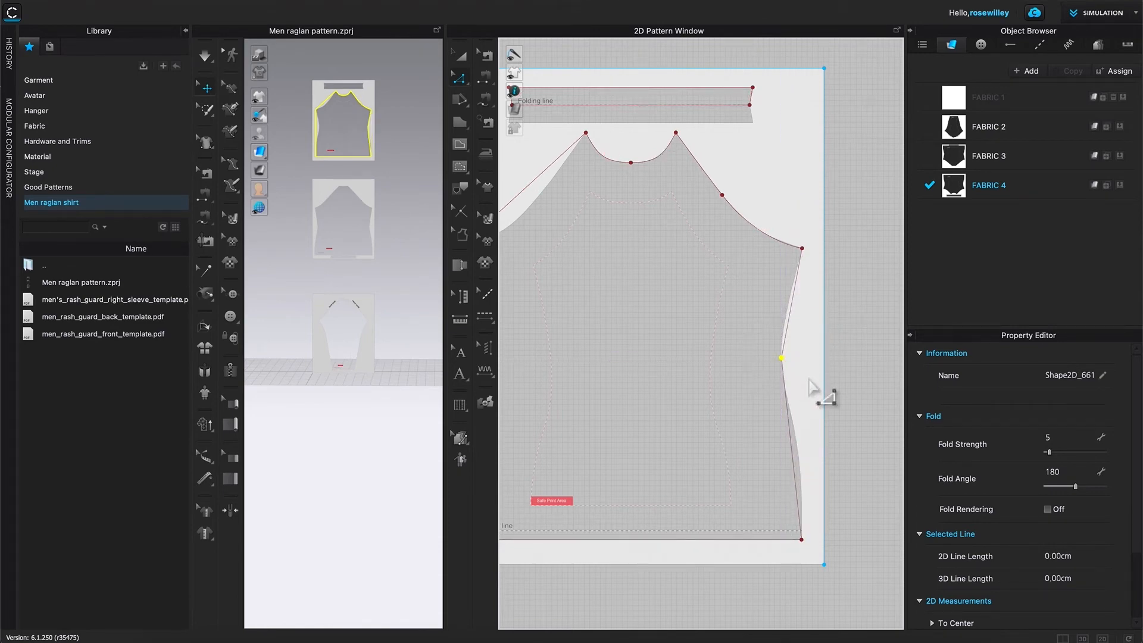
left_click_drag(783, 359, 780, 337)
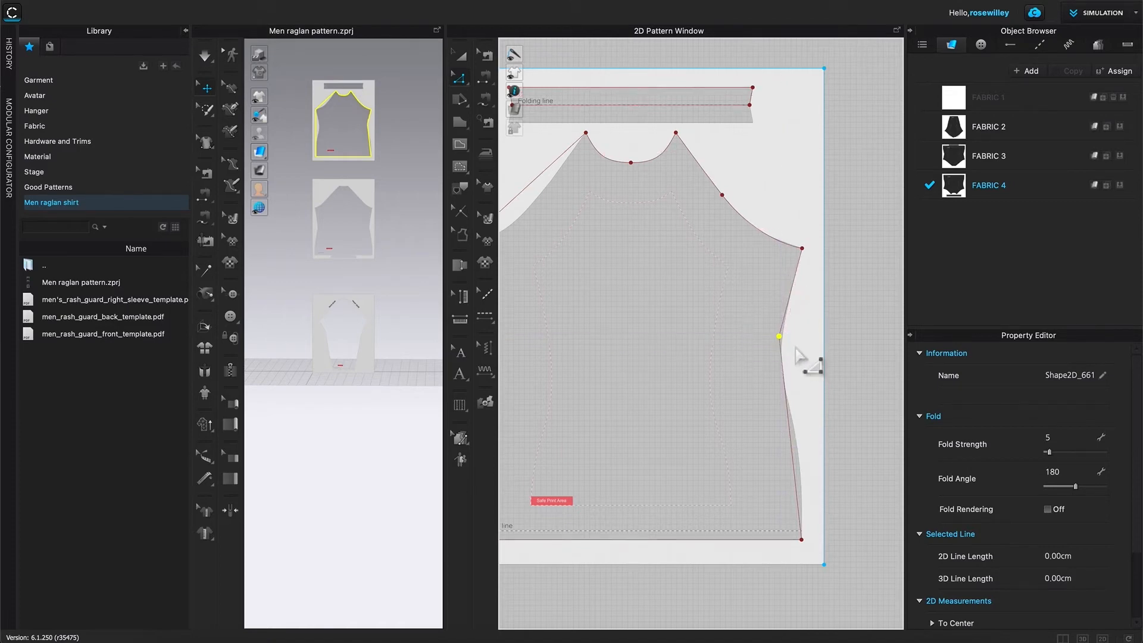
scroll(793, 349, "up", 3)
left_click_drag(771, 332, 775, 373)
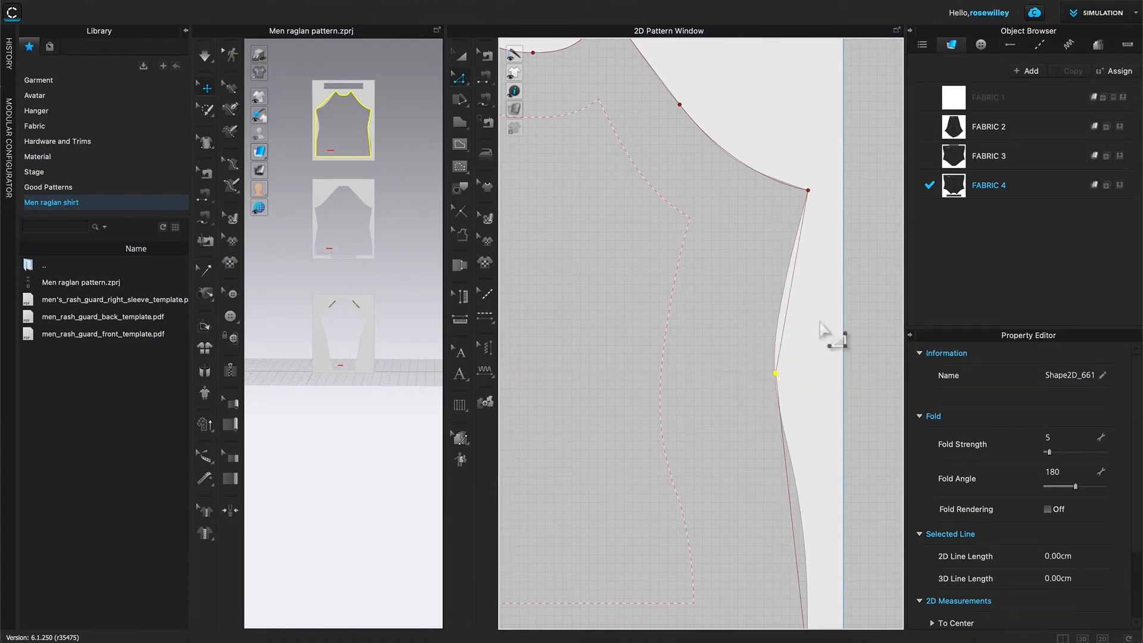
- Try bending both segments of the right side seam onto the template with Edit Curvature, about 21.3 cm above the waist and 33 cm below
key("c")
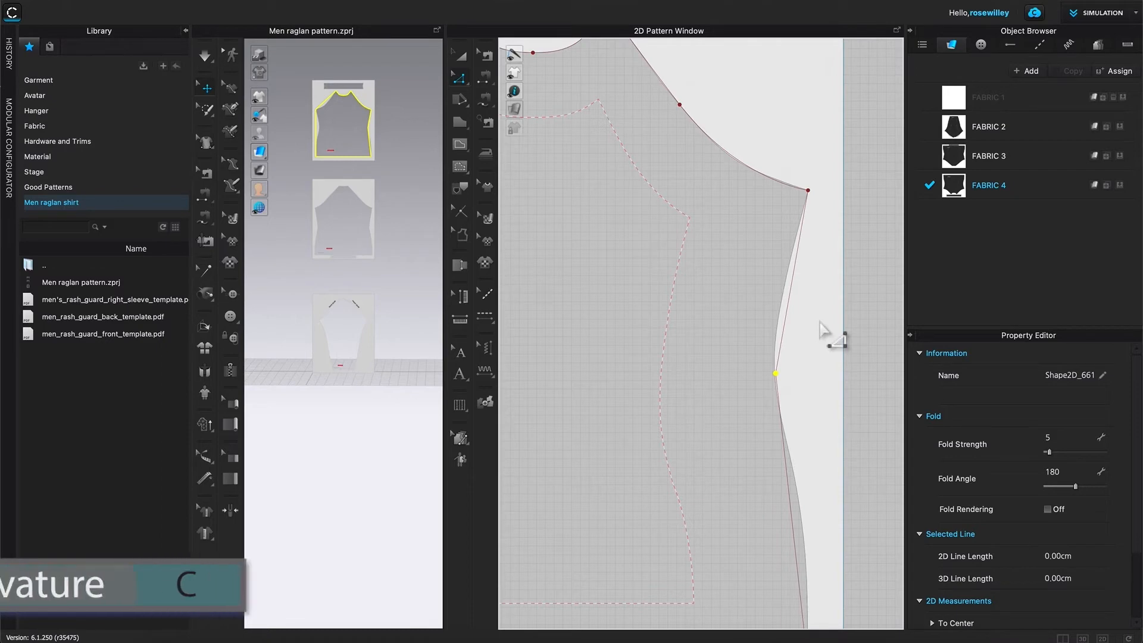
left_click(792, 307)
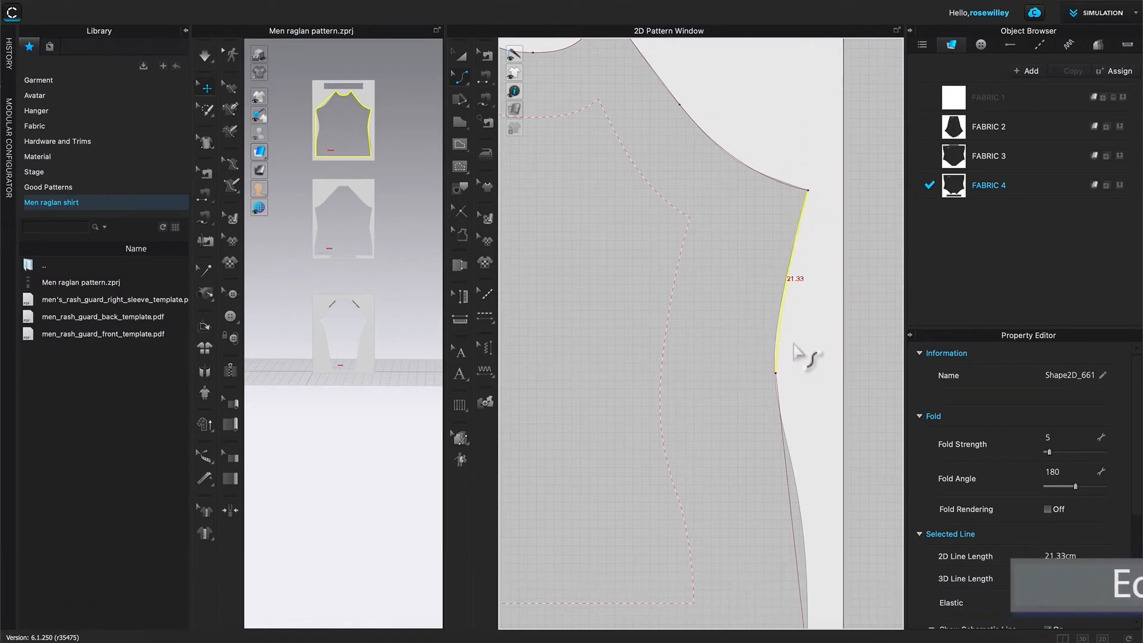
scroll(793, 345, "down", 2)
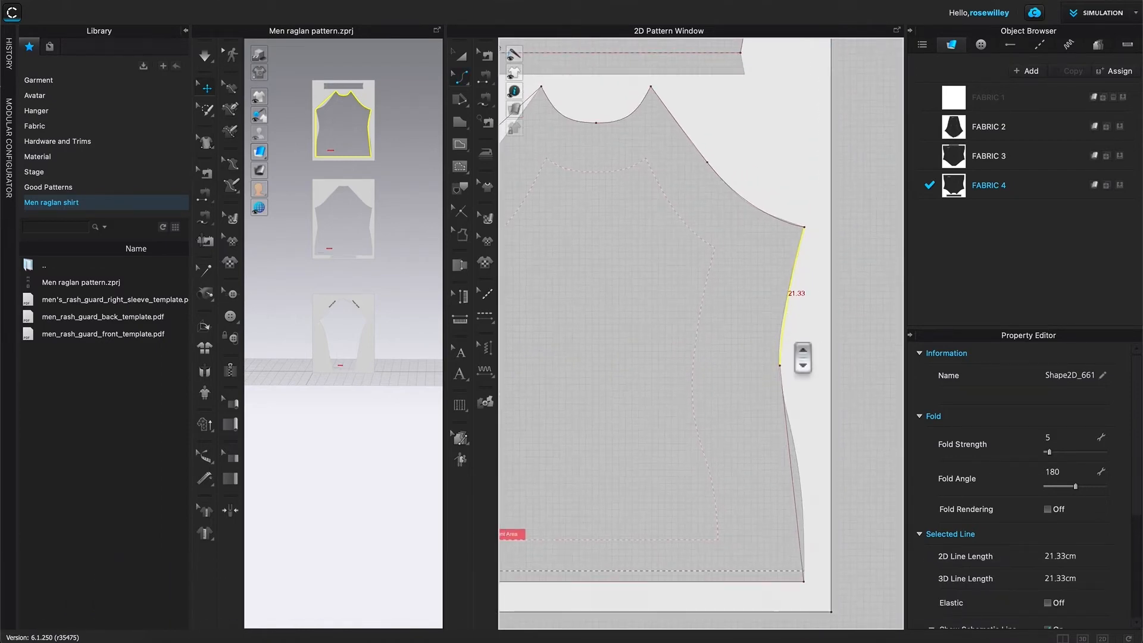
left_click(792, 459)
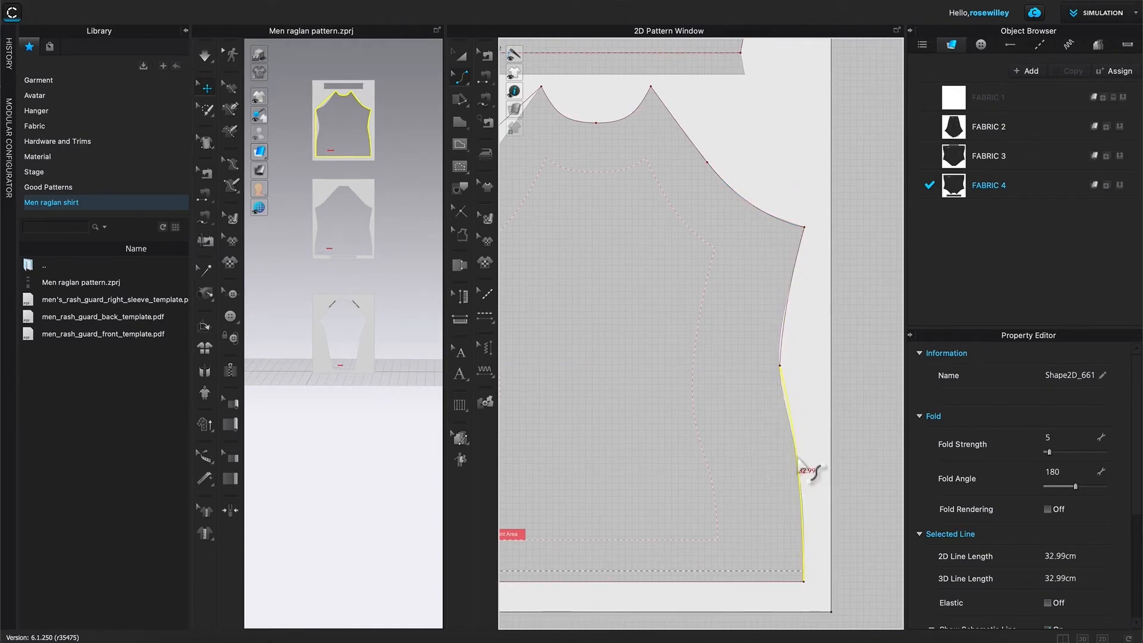
scroll(804, 509, "up", 2)
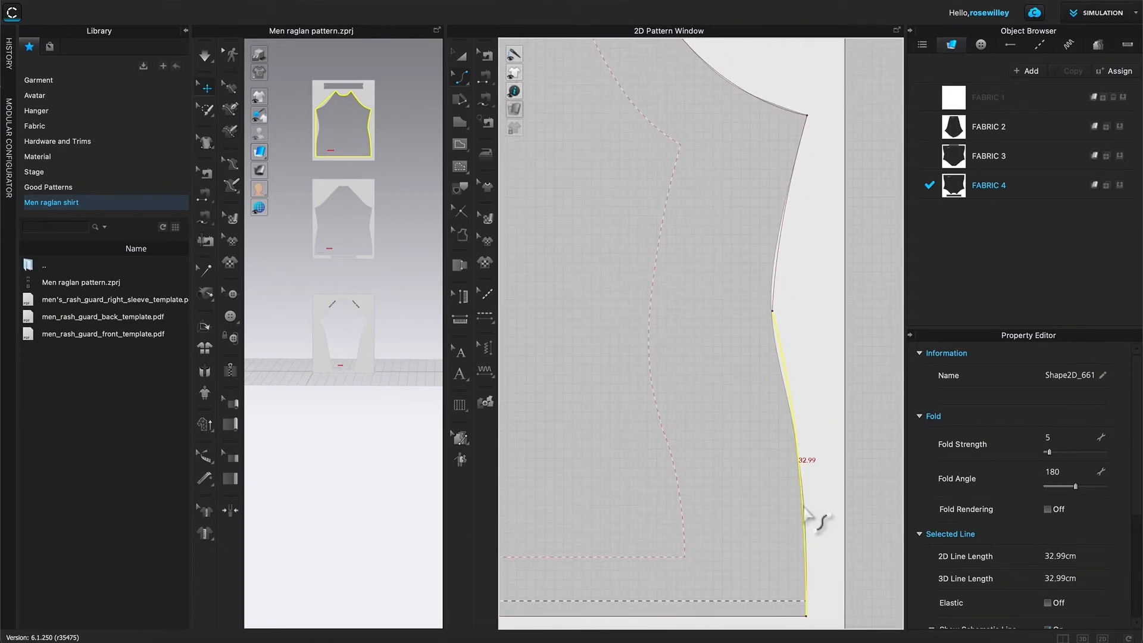
left_click_drag(804, 508, 806, 506)
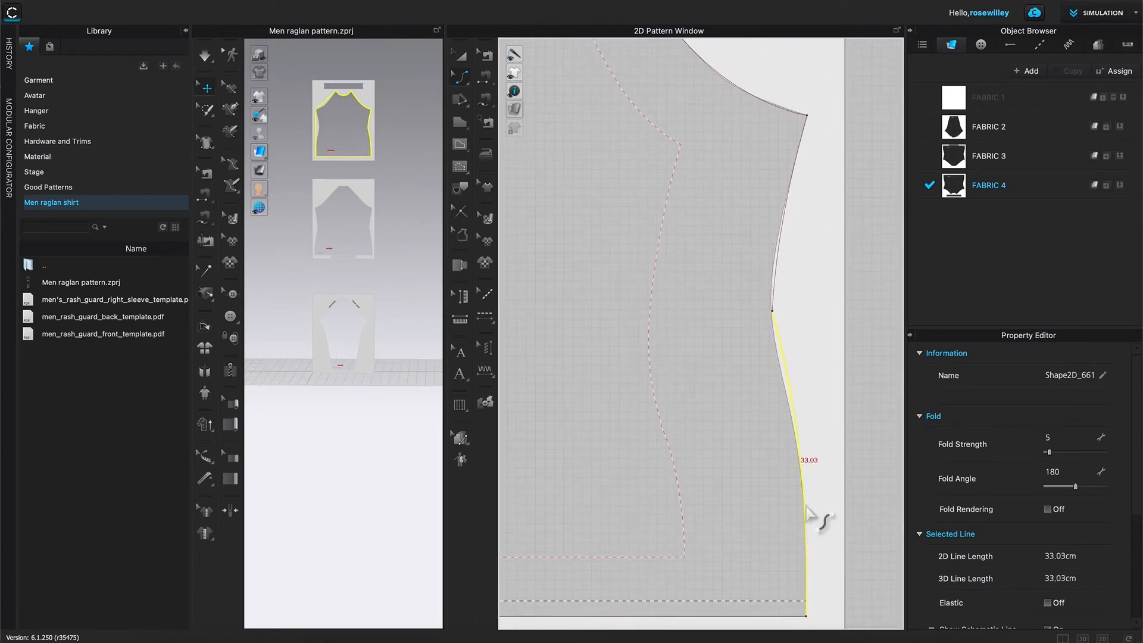
scroll(797, 393, "down", 2)
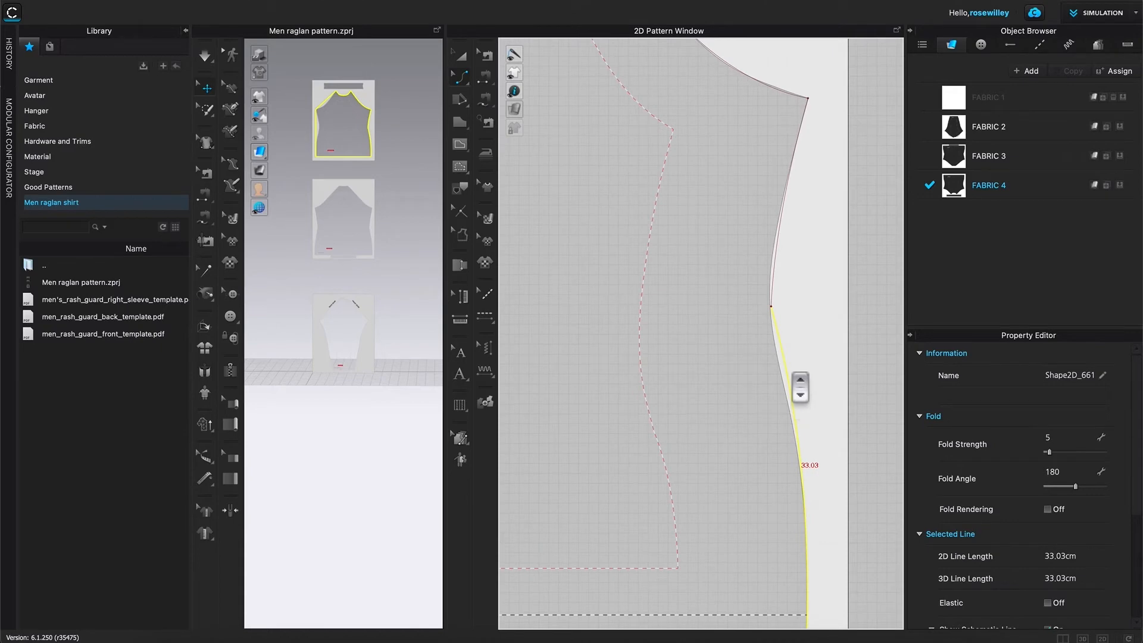
scroll(797, 291, "down", 1)
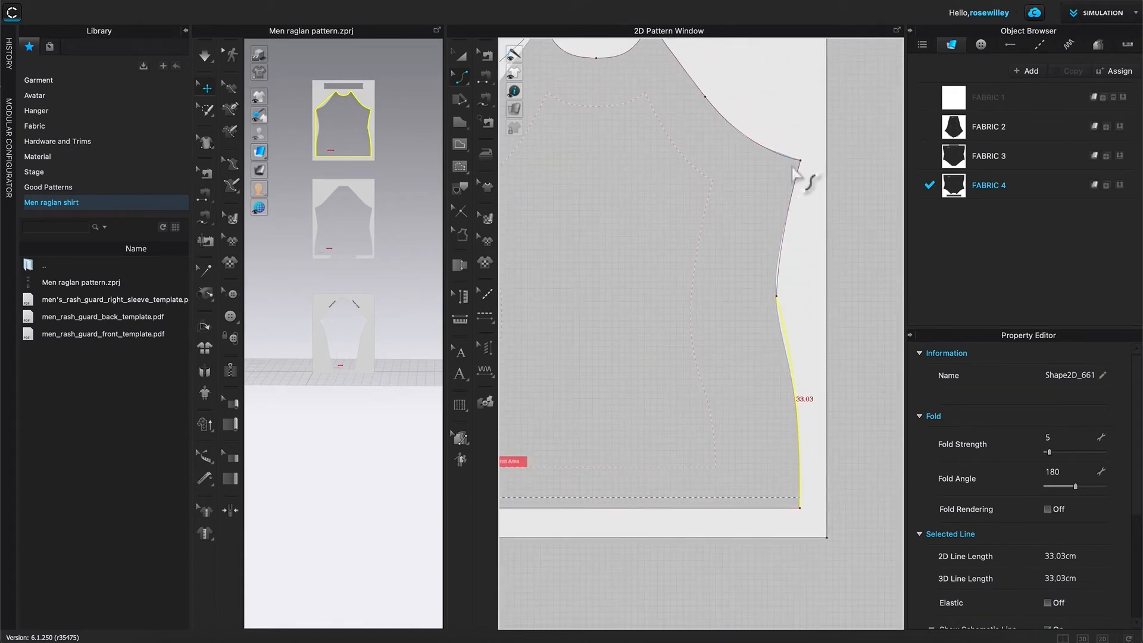
- Try reshaping the side seam's upper segment to about 21.3 cm and its lower segment to about 33 cm along the template's edge
scroll(800, 170, "up", 2)
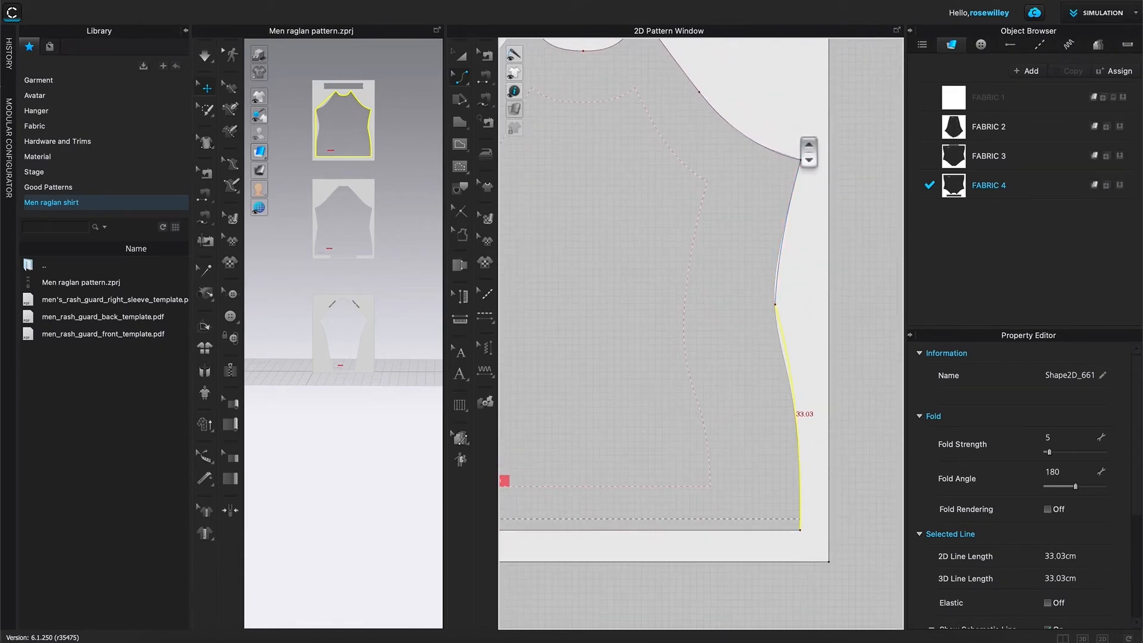
scroll(794, 327, "up", 3)
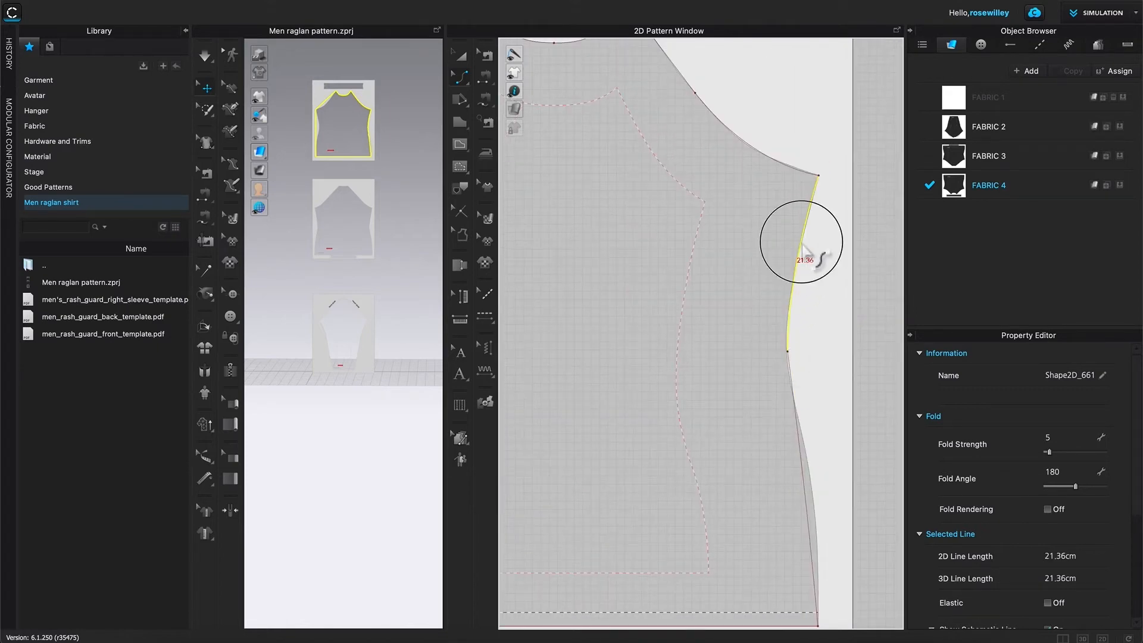
left_click_drag(804, 247, 805, 245)
scroll(807, 281, "down", 1)
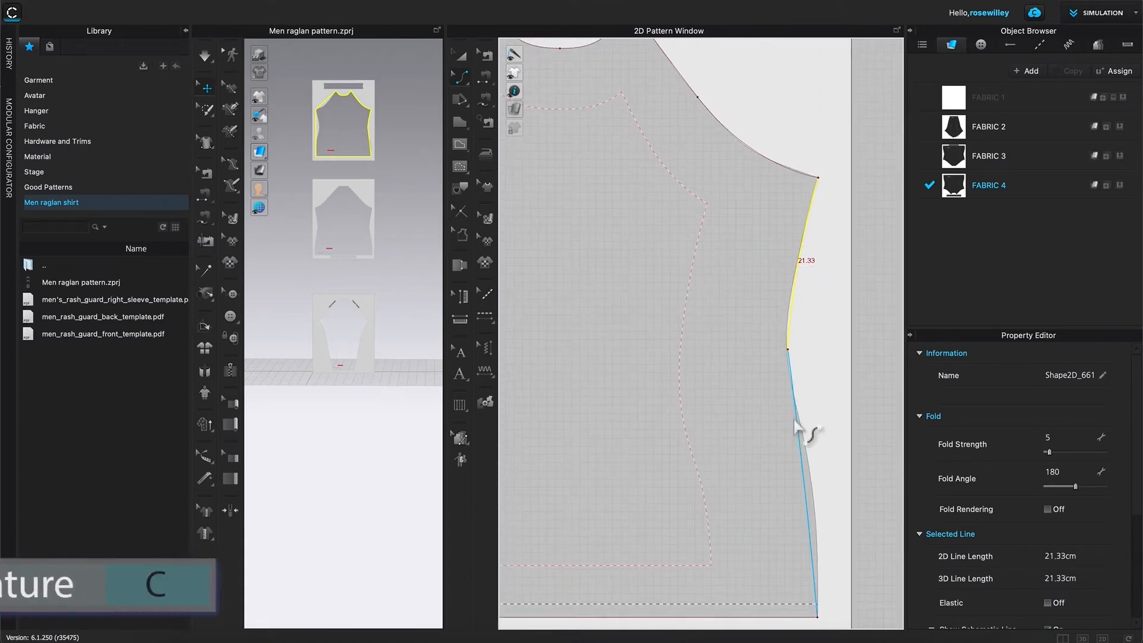
left_click(806, 483)
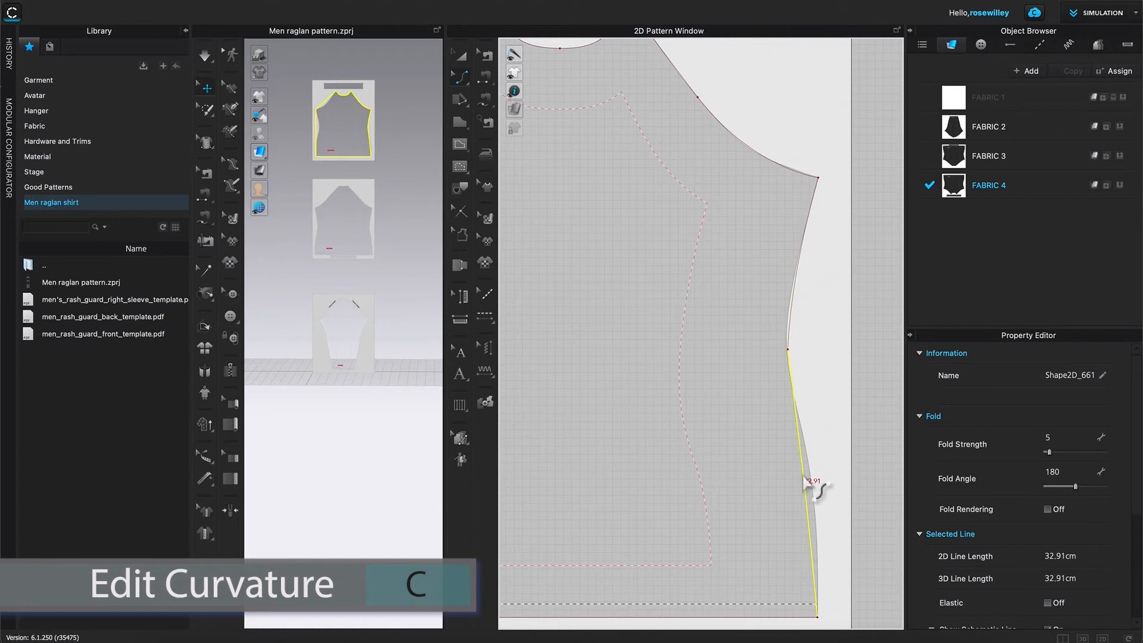
left_click_drag(805, 478, 819, 482)
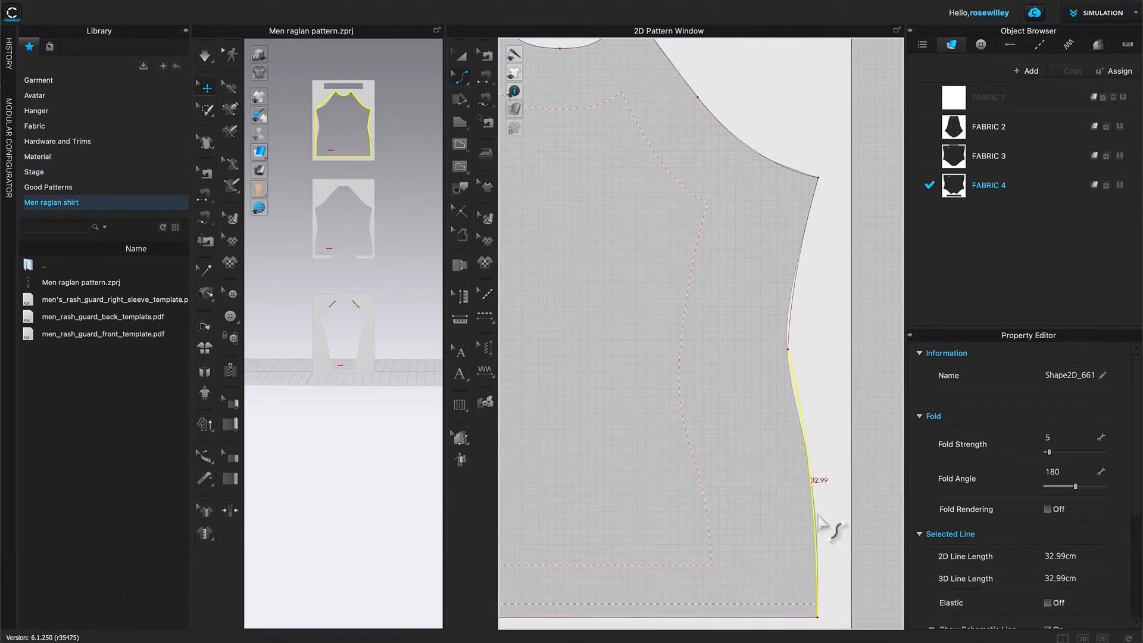
left_click_drag(815, 514, 830, 527)
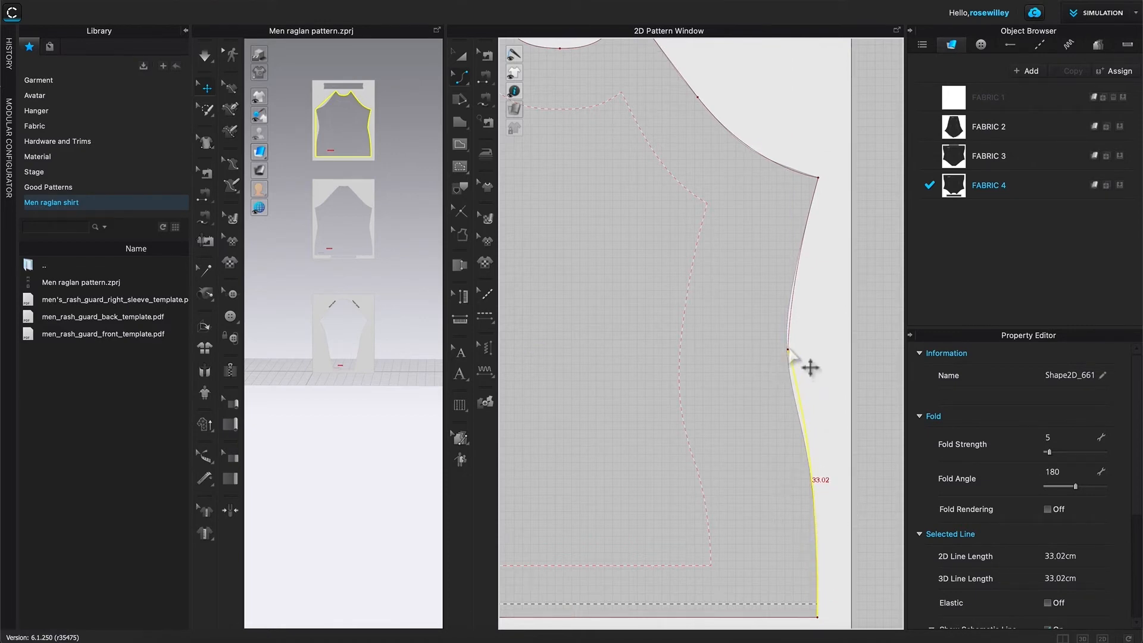
- Try refining the curvature of the lower side seam segment just below the waist point, about 33 cm long
scroll(788, 388, "up", 2)
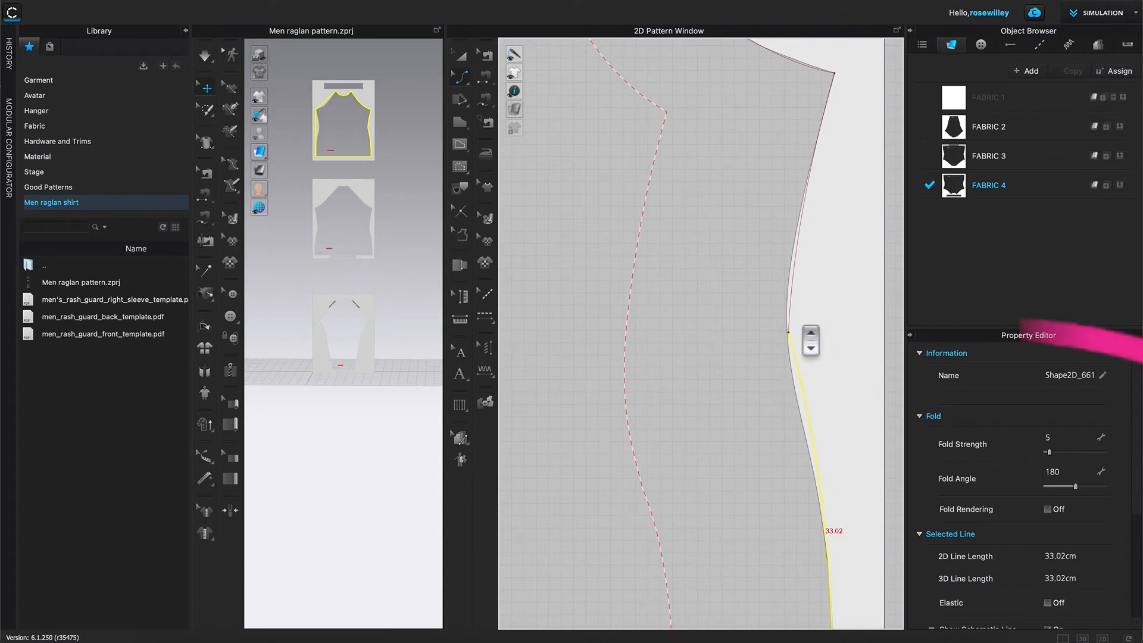
left_click(803, 322)
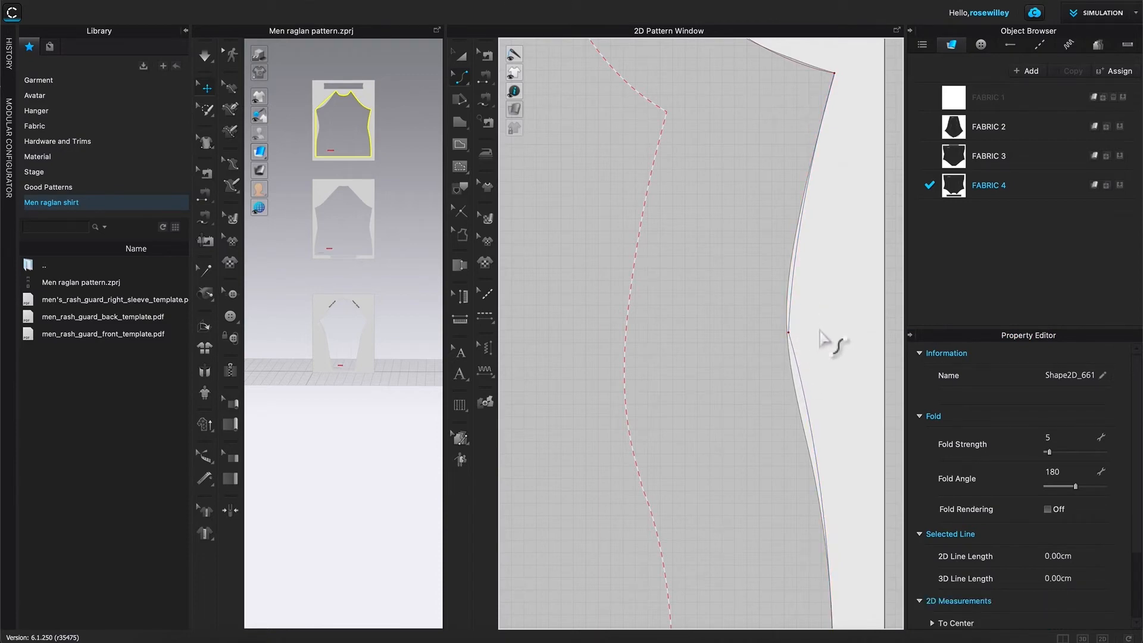
left_click(797, 364)
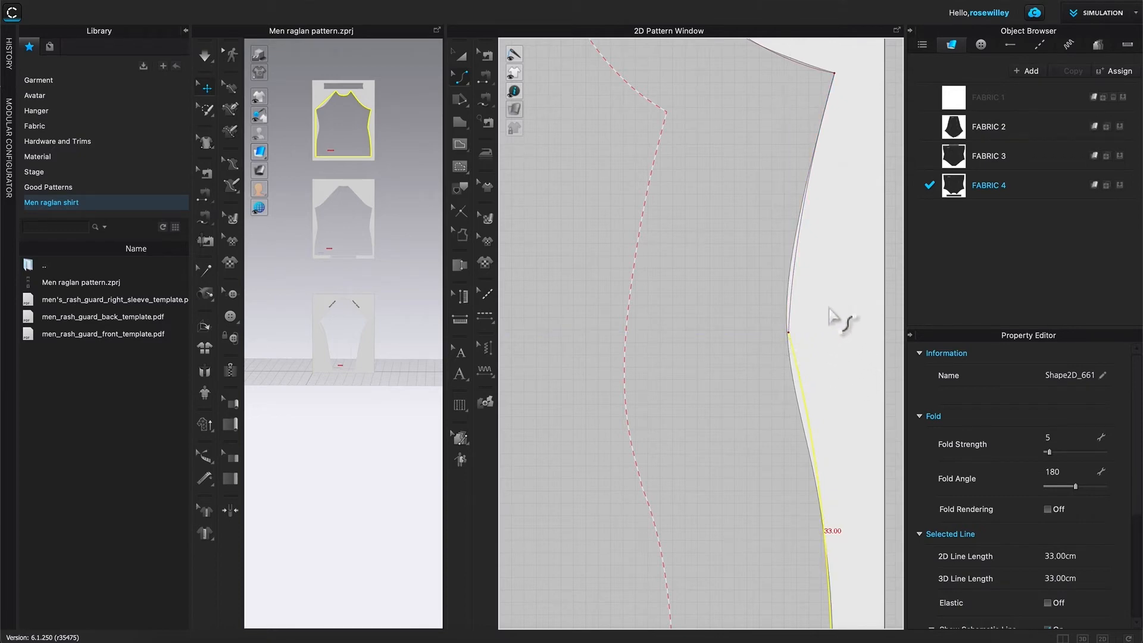
scroll(843, 334, "up", 4)
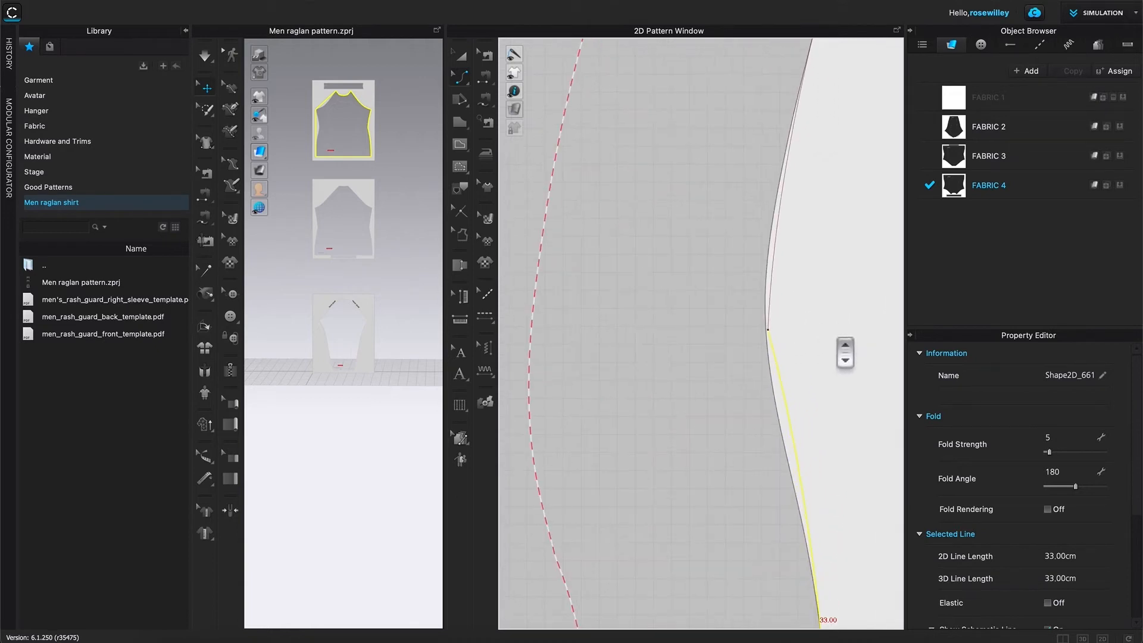
scroll(839, 339, "down", 2)
left_click(792, 332)
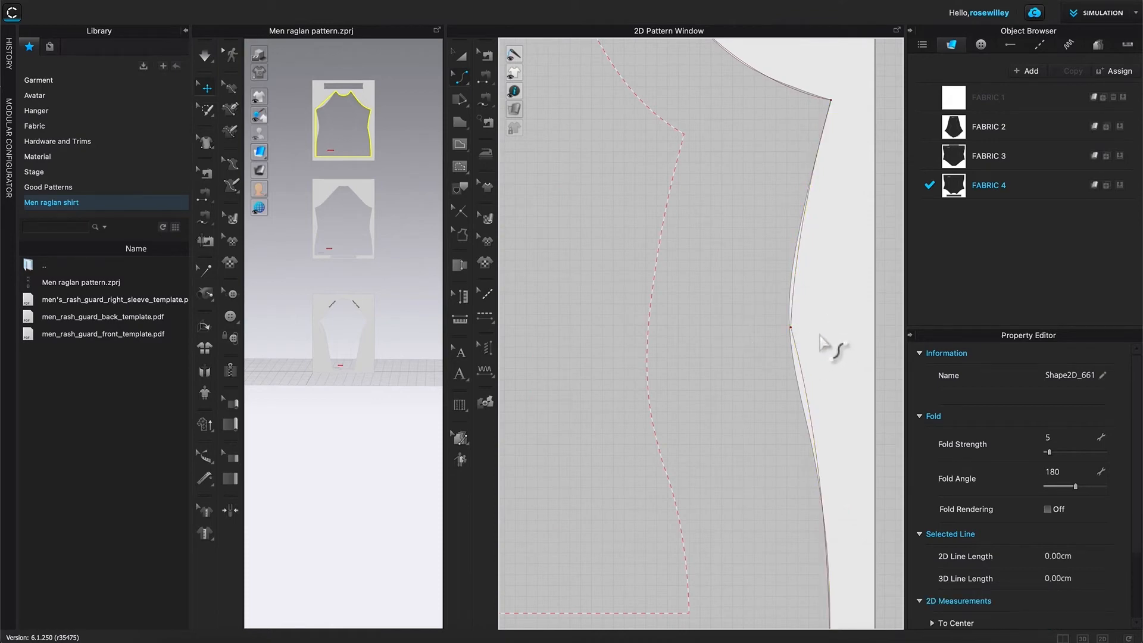
- Remove the right side seam's waist point so the seam is a single straight line from underarm to hem
left_click(465, 89)
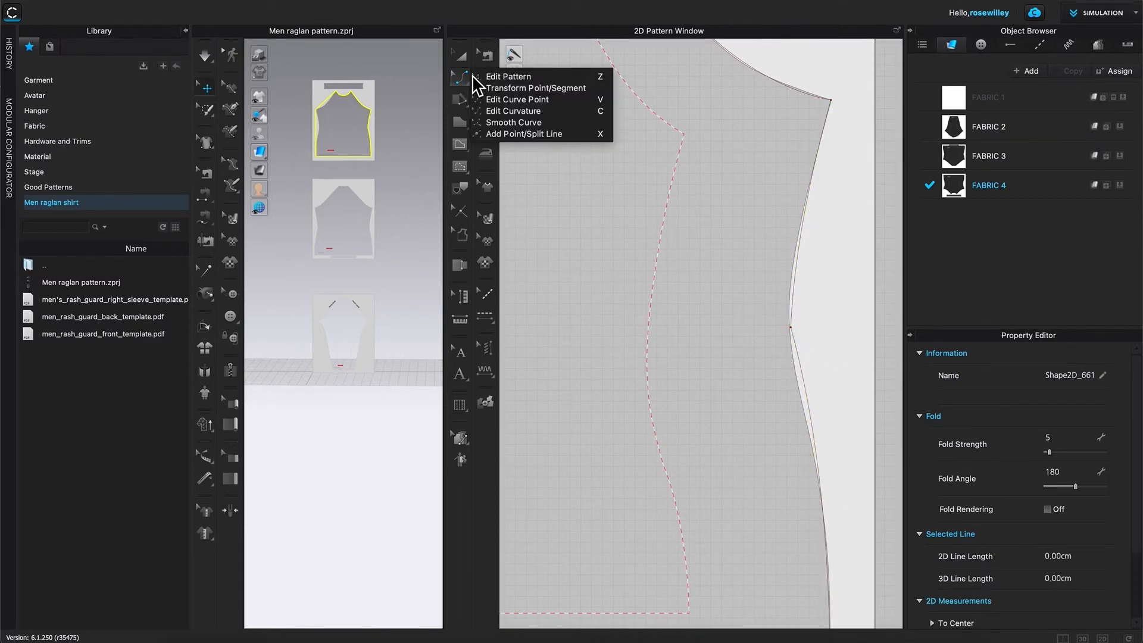
left_click(535, 76)
left_click(791, 328)
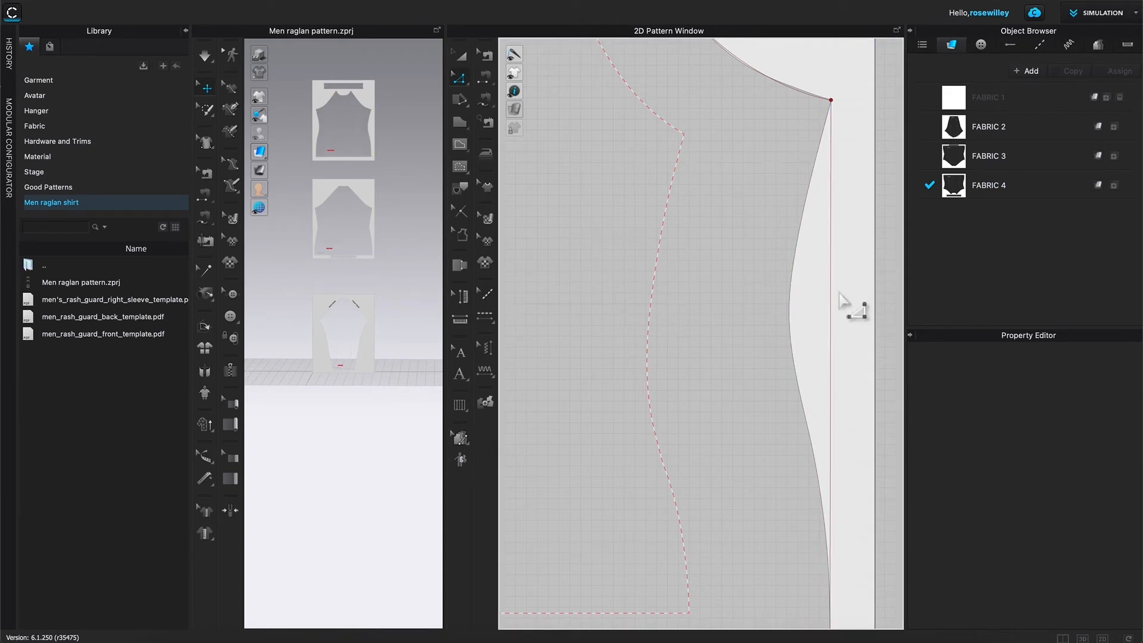
- With Edit Curvature, pull the whole right side seam inward to the template's waist as one curve about 54.4 cm long
left_click(461, 80)
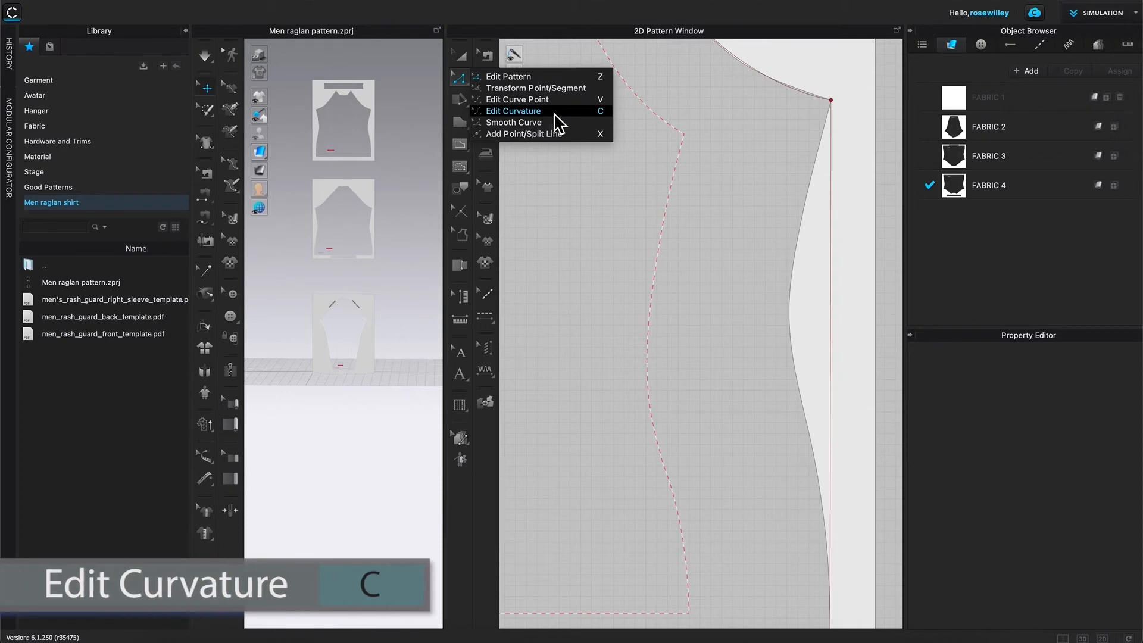
left_click(524, 113)
left_click_drag(834, 324, 796, 318)
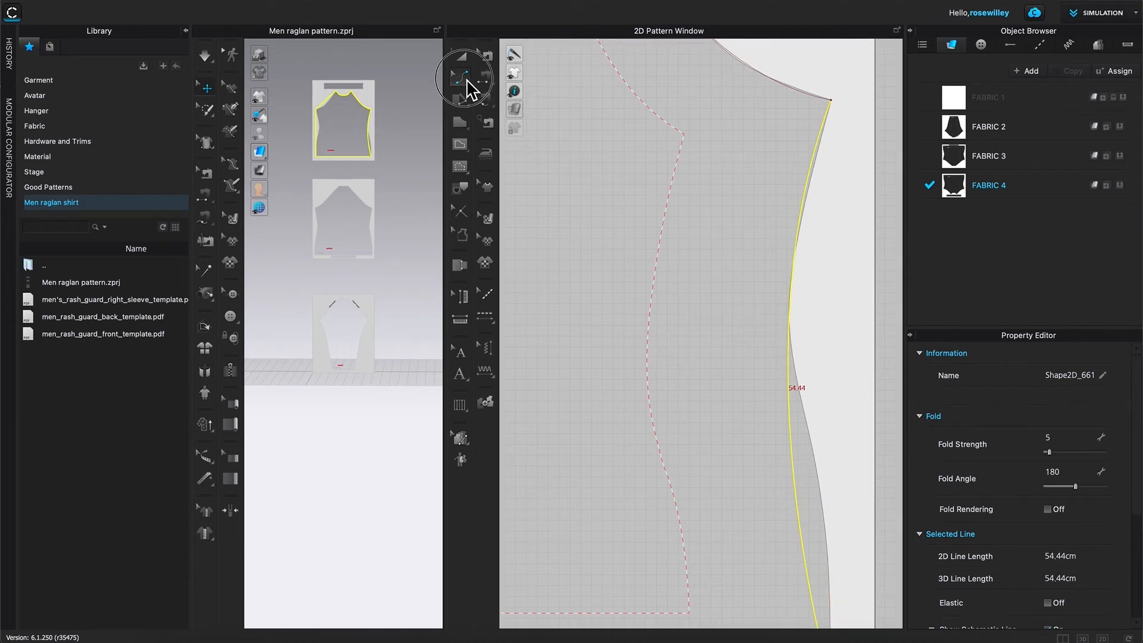
- With Edit Pattern, split the curved right side seam uniformly into 2 segments
left_click(475, 82)
left_click(501, 75)
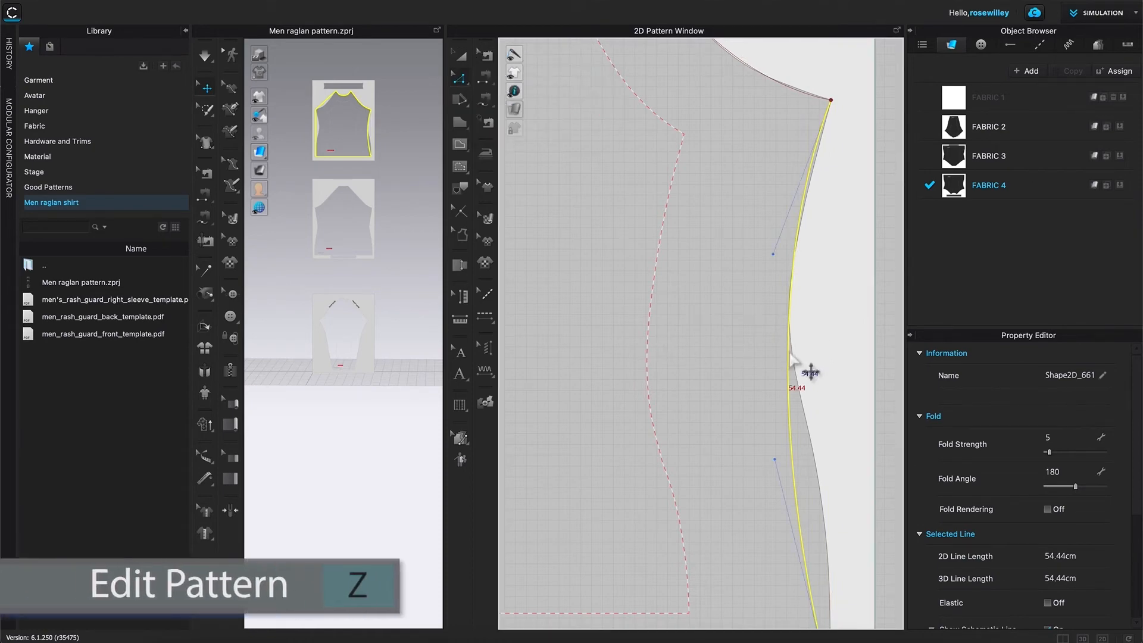
scroll(793, 404, "down", 3)
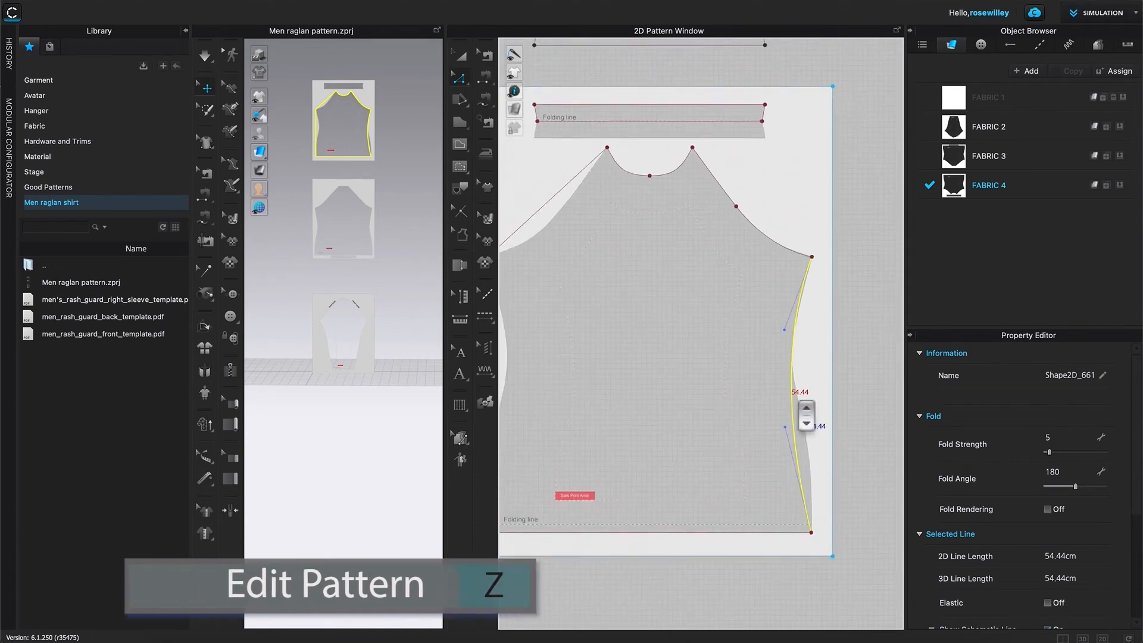
right_click(793, 394)
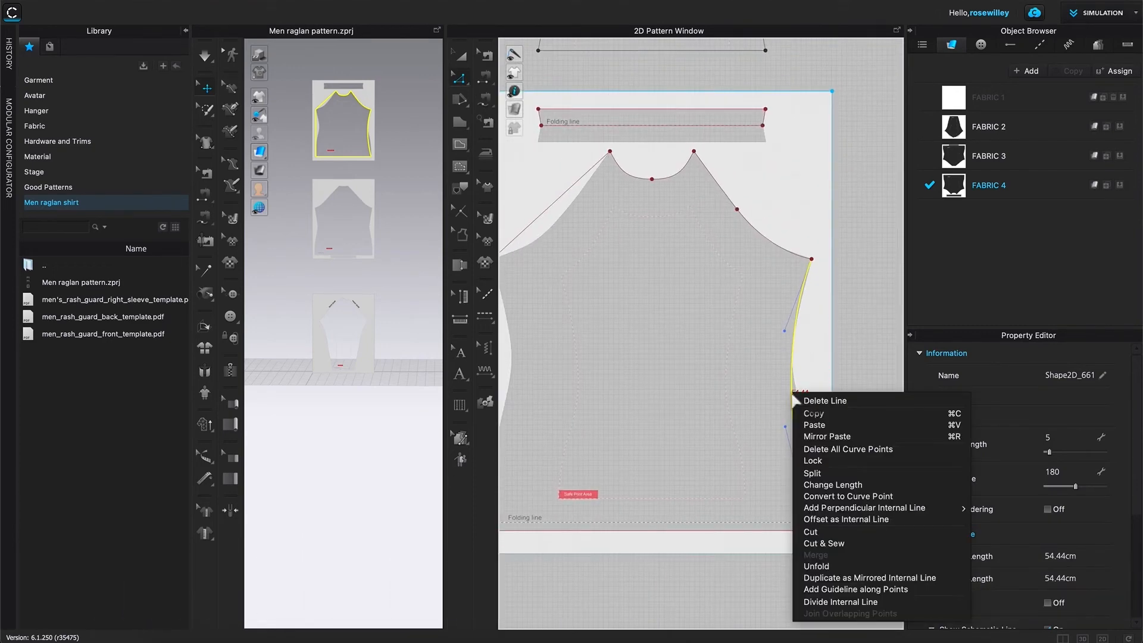
left_click(838, 475)
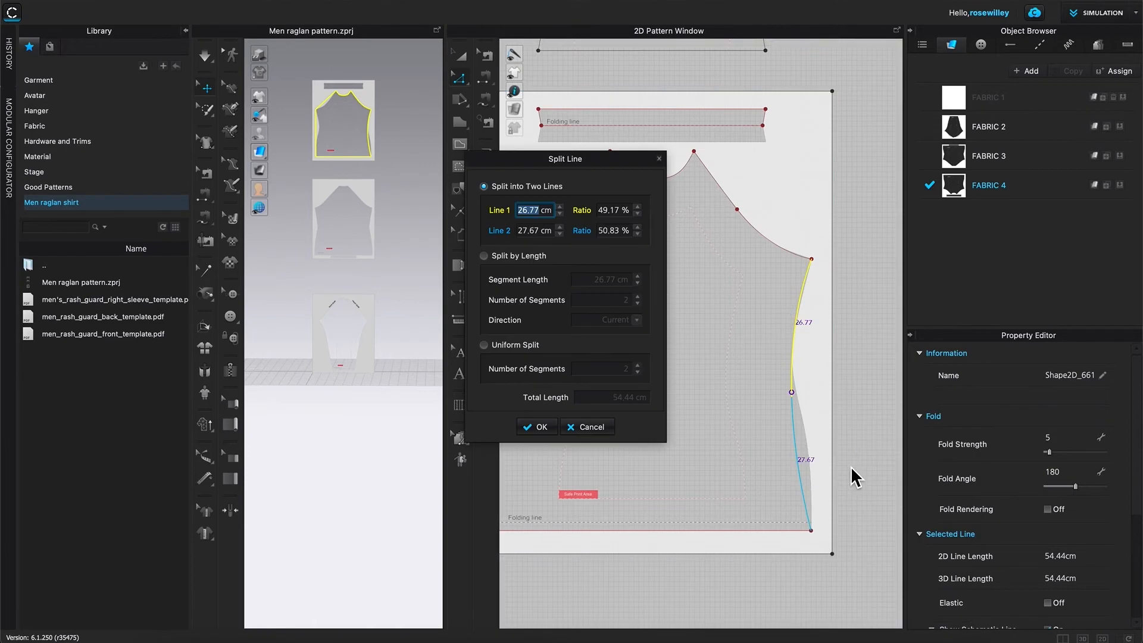
left_click(490, 348)
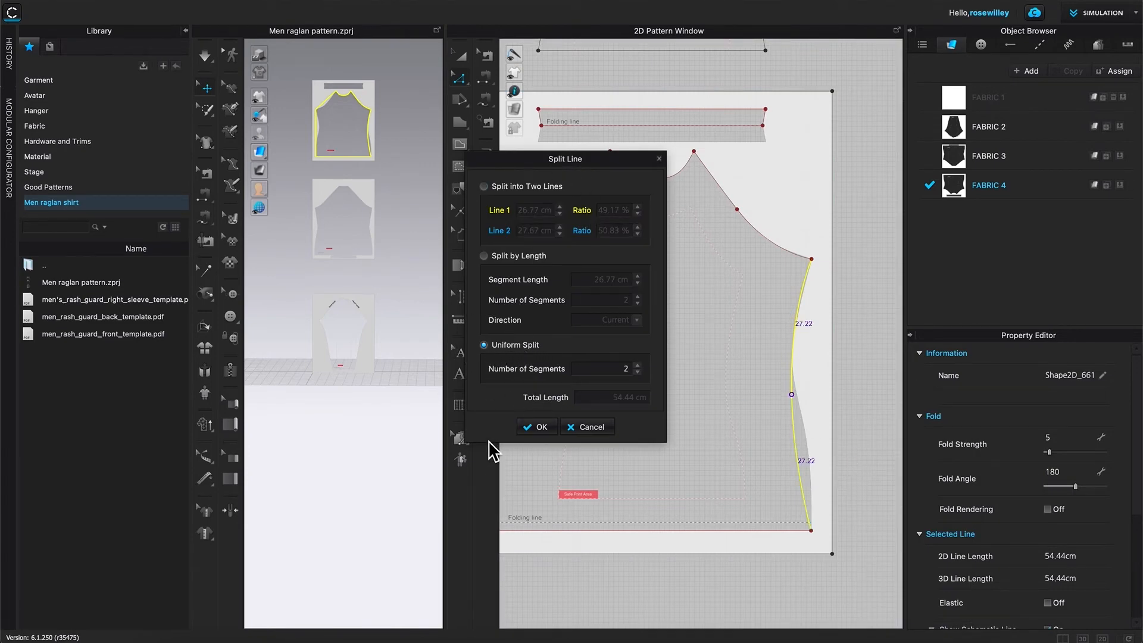
left_click(541, 427)
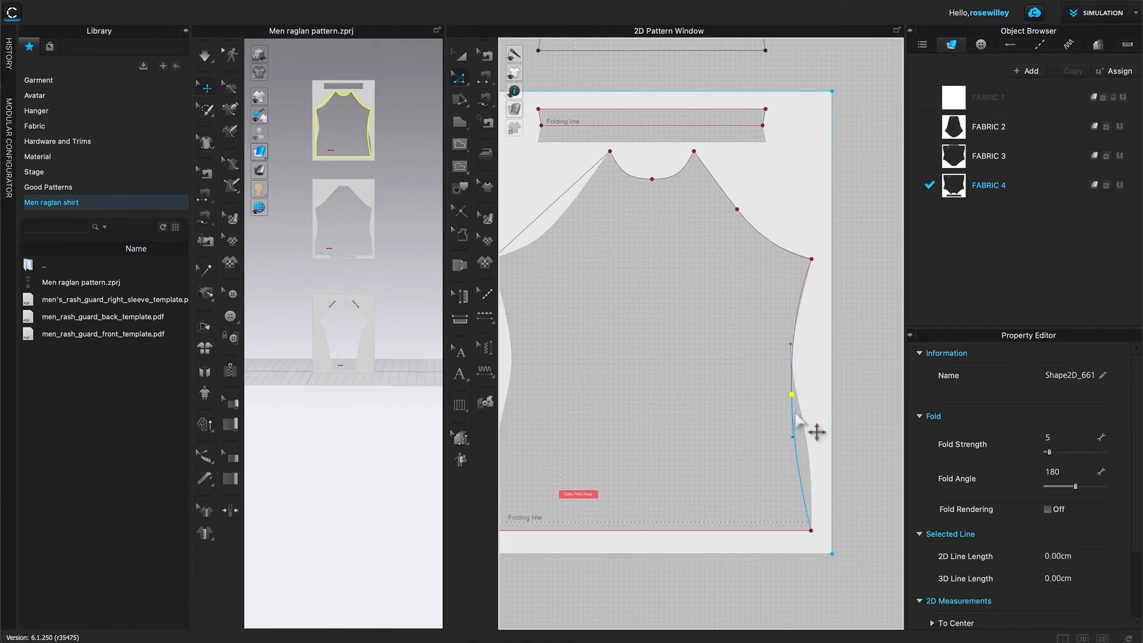
- Move the side seam's midpoint up onto the template's narrowest waist point and adjust the upper segment's curve handles to match, about 20.1 cm long
scroll(800, 410, "up", 2)
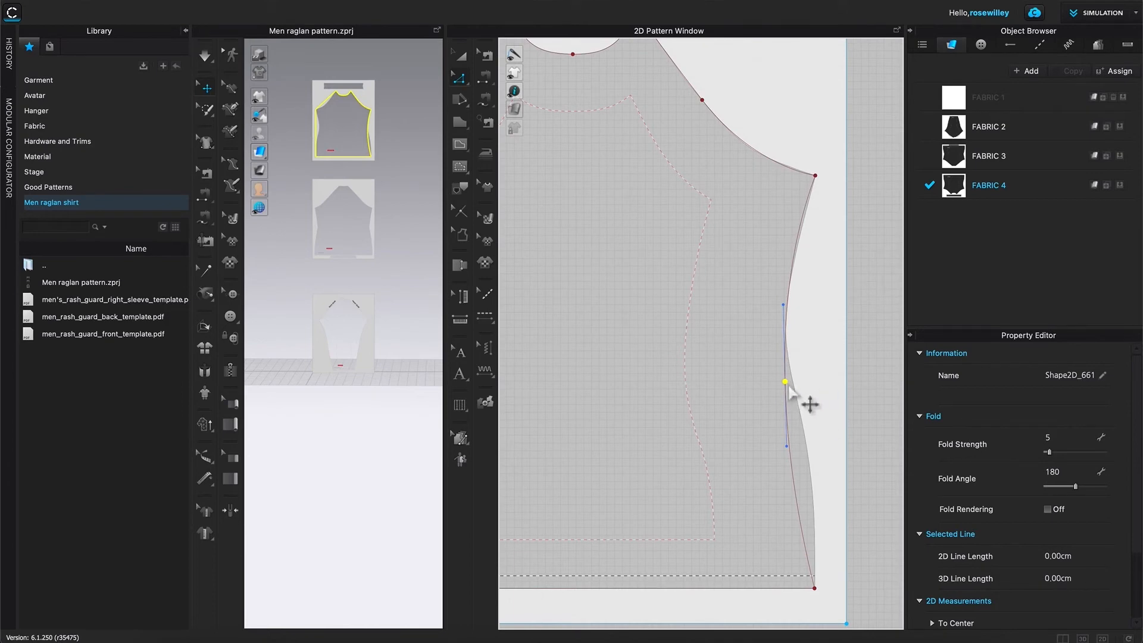
left_click_drag(786, 384, 776, 332)
scroll(807, 325, "up", 2)
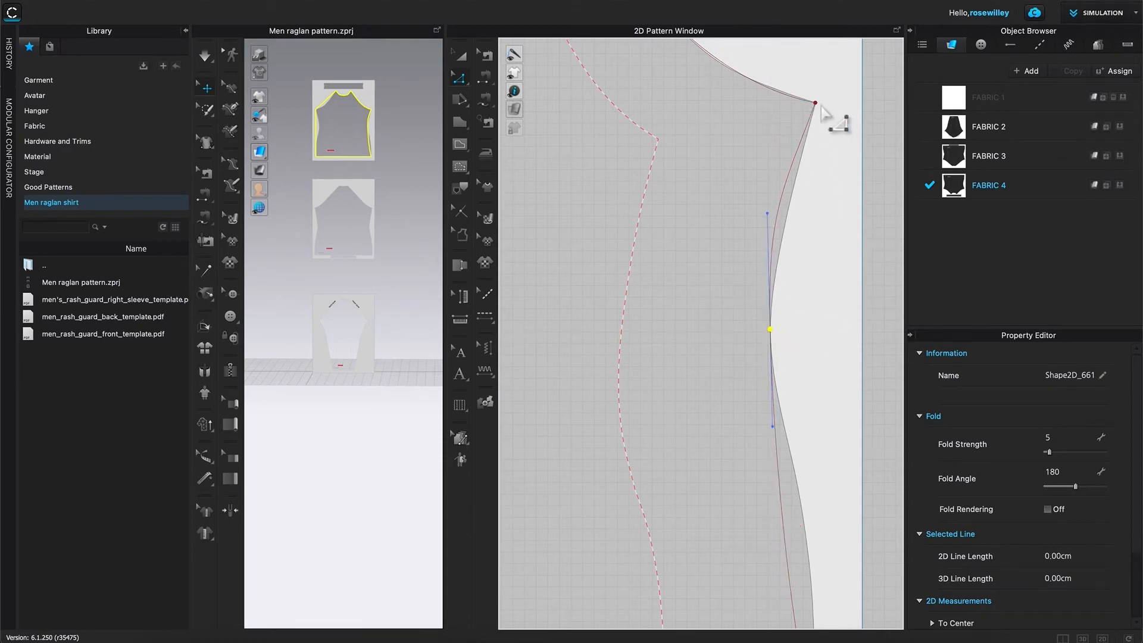
left_click(816, 104)
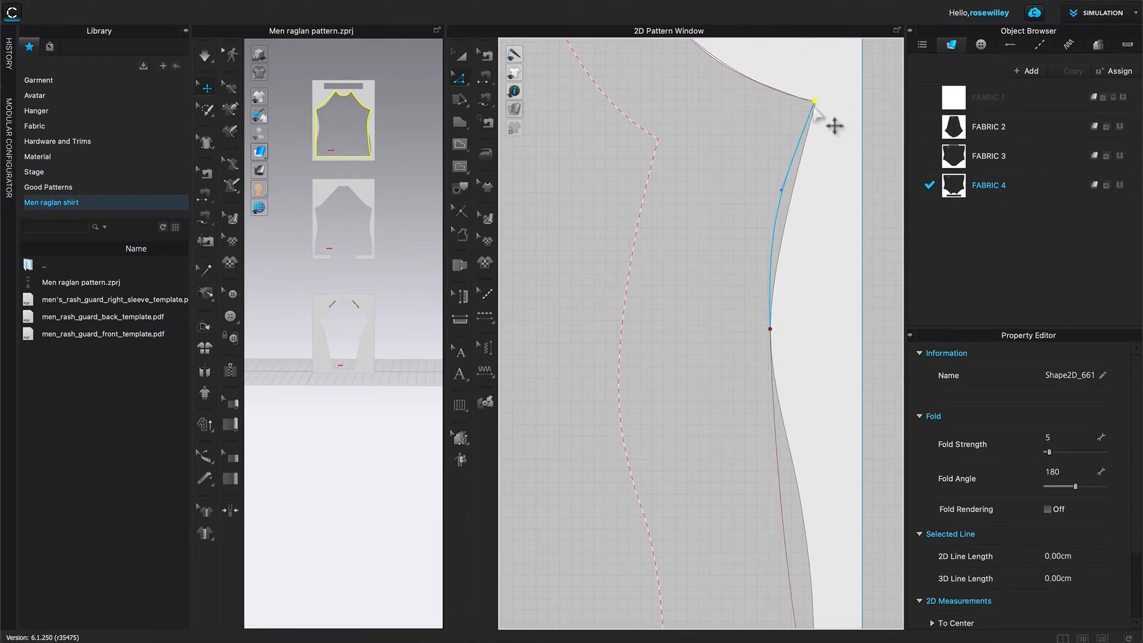
left_click_drag(781, 192, 777, 242)
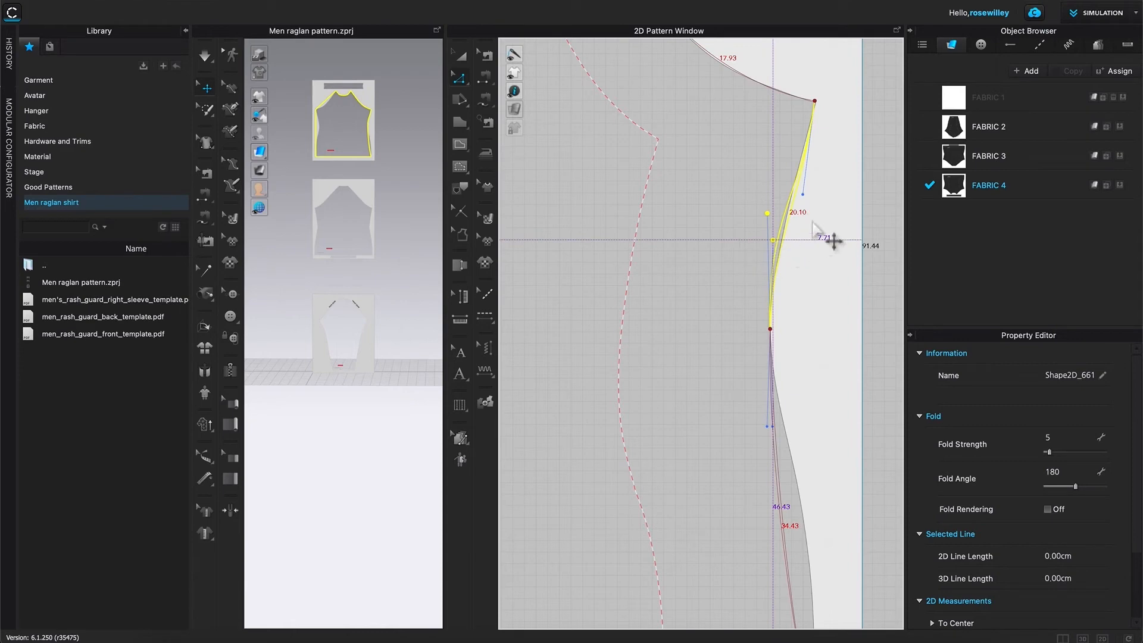
mouse_move(804, 198)
left_mouse_down()
mouse_move(814, 176)
mouse_move(797, 186)
left_mouse_up()
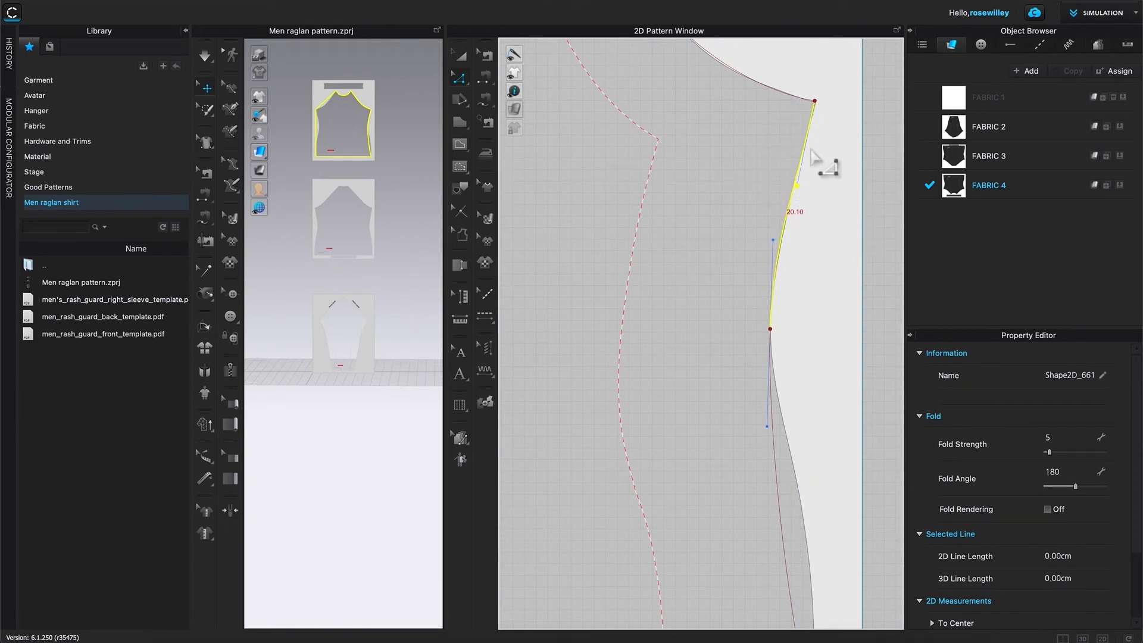
scroll(853, 123, "up", 2)
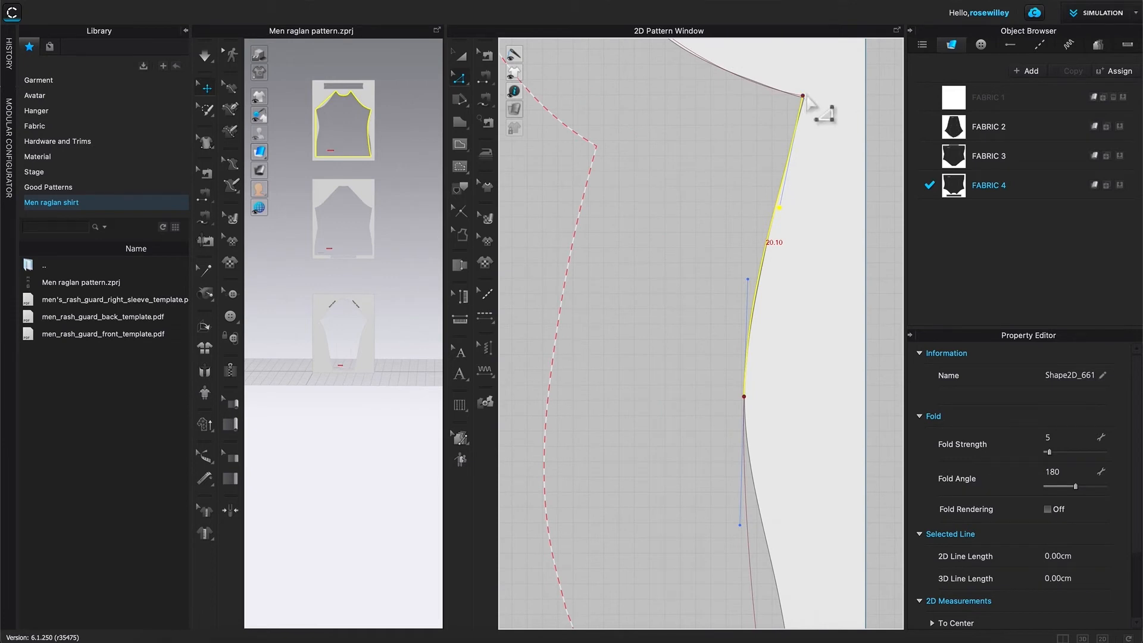
- Move the right underarm point onto the template's corner and adjust the upper side seam's curve handles to the template, about 20 cm long
left_click_drag(805, 95, 806, 98)
scroll(821, 107, "up", 3)
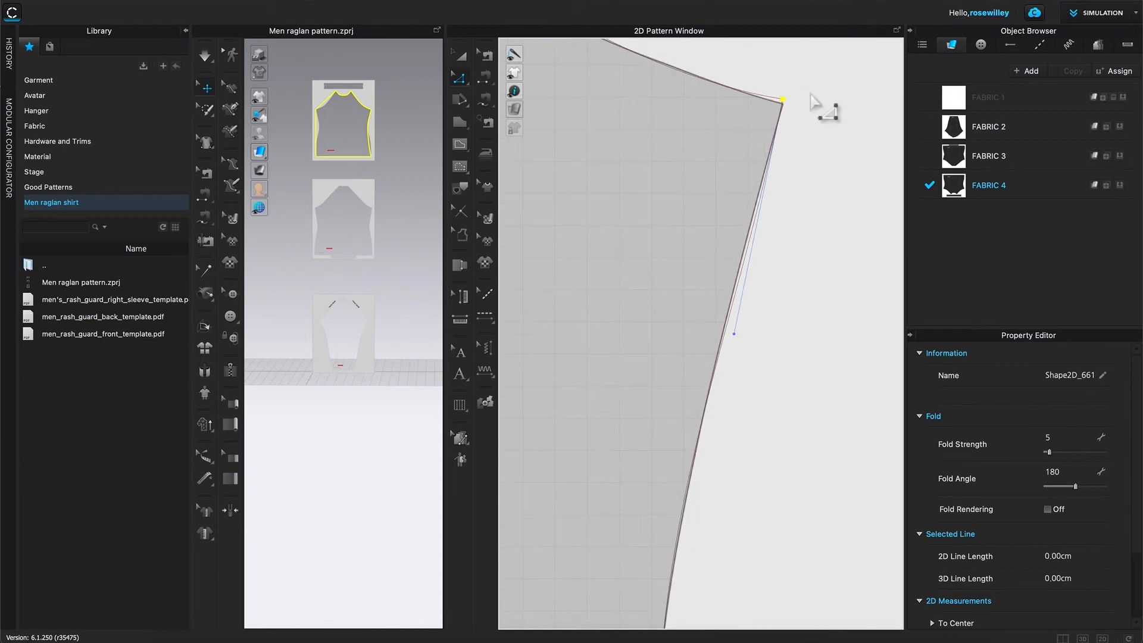
left_click_drag(786, 103, 783, 106)
scroll(844, 110, "down", 1)
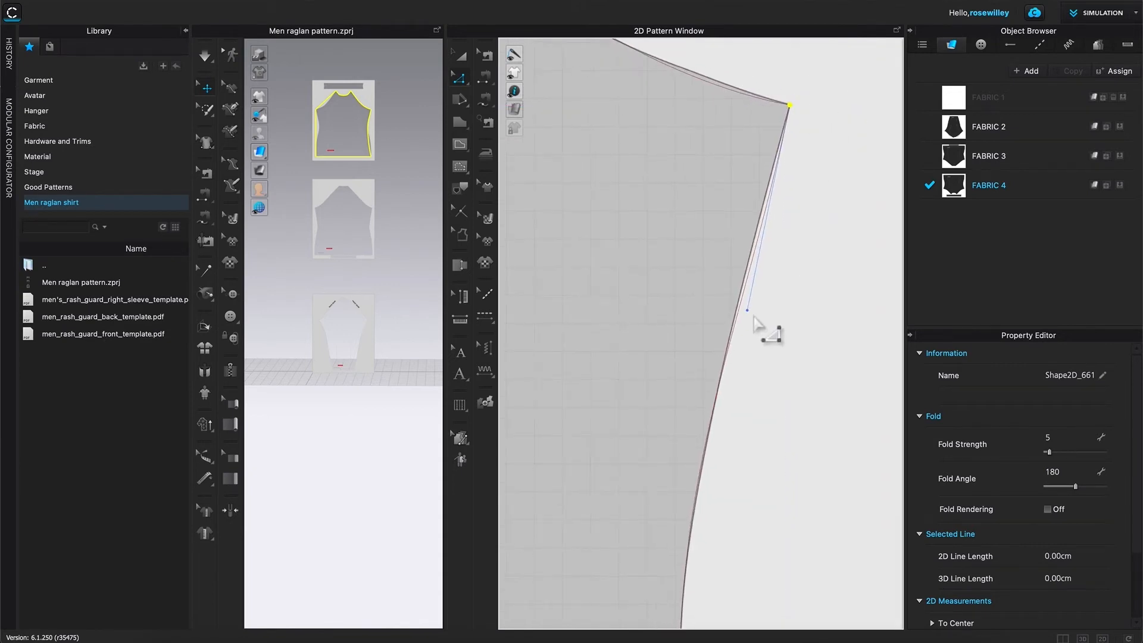
left_click_drag(748, 310, 743, 288)
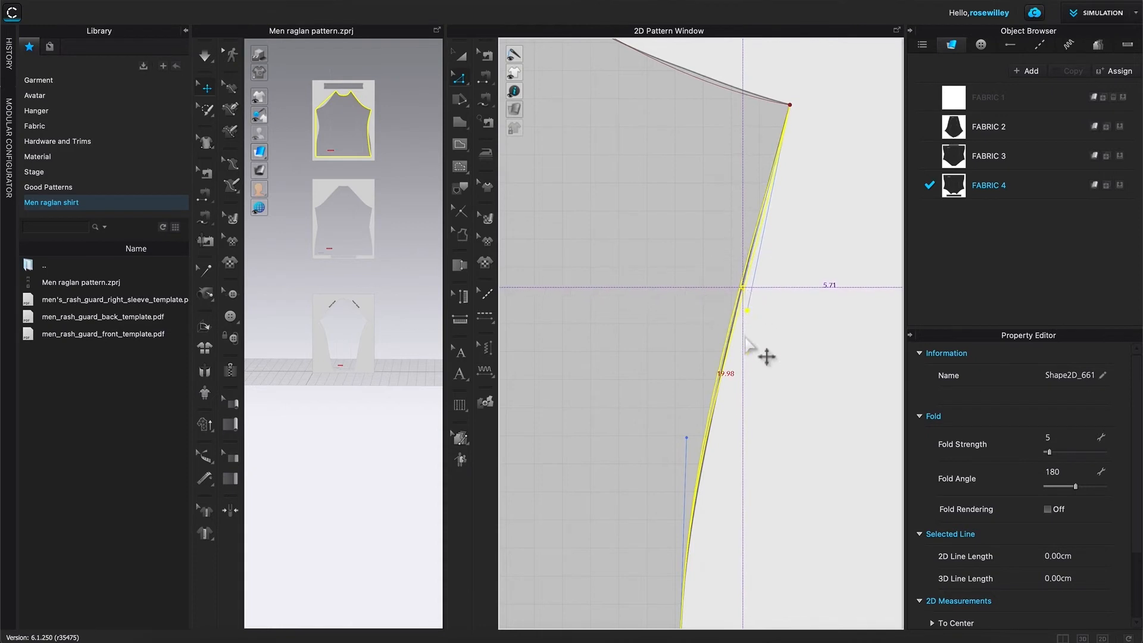
left_click_drag(687, 441, 695, 449)
scroll(838, 353, "down", 5)
scroll(796, 223, "up", 2)
- Adjust the lower right raglan segment's curve handle toward the template's armhole edge, making the segment about 18.1 cm long
left_click(780, 260)
left_click_drag(694, 252, 681, 244)
left_click(845, 282)
left_click(820, 264)
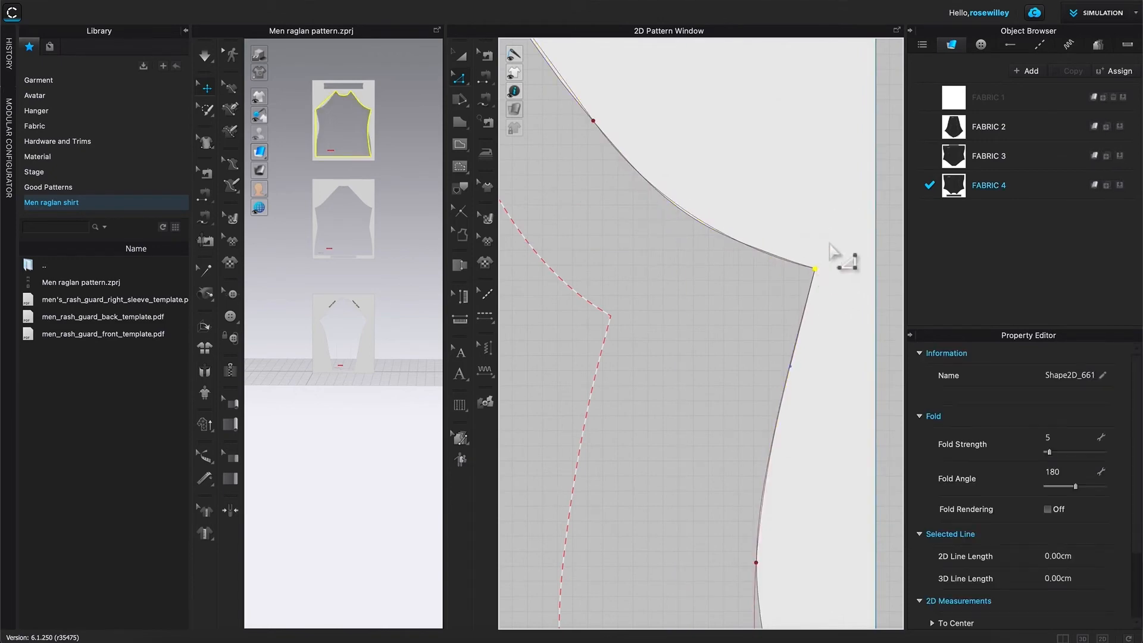
left_click(818, 262)
scroll(753, 245, "down", 4)
left_click(659, 172)
left_click_drag(614, 111, 612, 112)
left_click(699, 117)
left_click(711, 225)
left_click_drag(713, 242, 693, 238)
left_click(787, 257)
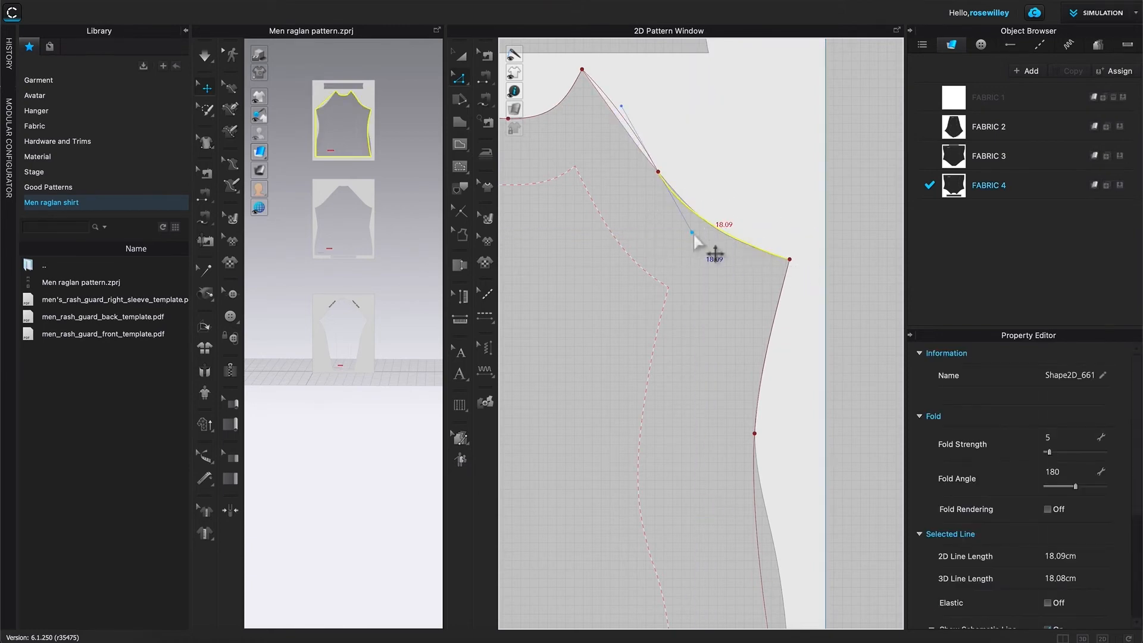
- Nudge the right raglan seam's midpoint along the template edge and fine-tune the curve handles on both sides of it
left_click_drag(698, 237, 697, 238)
left_click(623, 111)
left_click_drag(658, 171, 656, 172)
left_click_drag(619, 107, 630, 141)
left_click(734, 152)
scroll(733, 257, "up", 2)
left_click(732, 237)
scroll(779, 170, "down", 3)
scroll(727, 164, "up", 3)
scroll(819, 176, "up", 1)
scroll(820, 176, "up", 1)
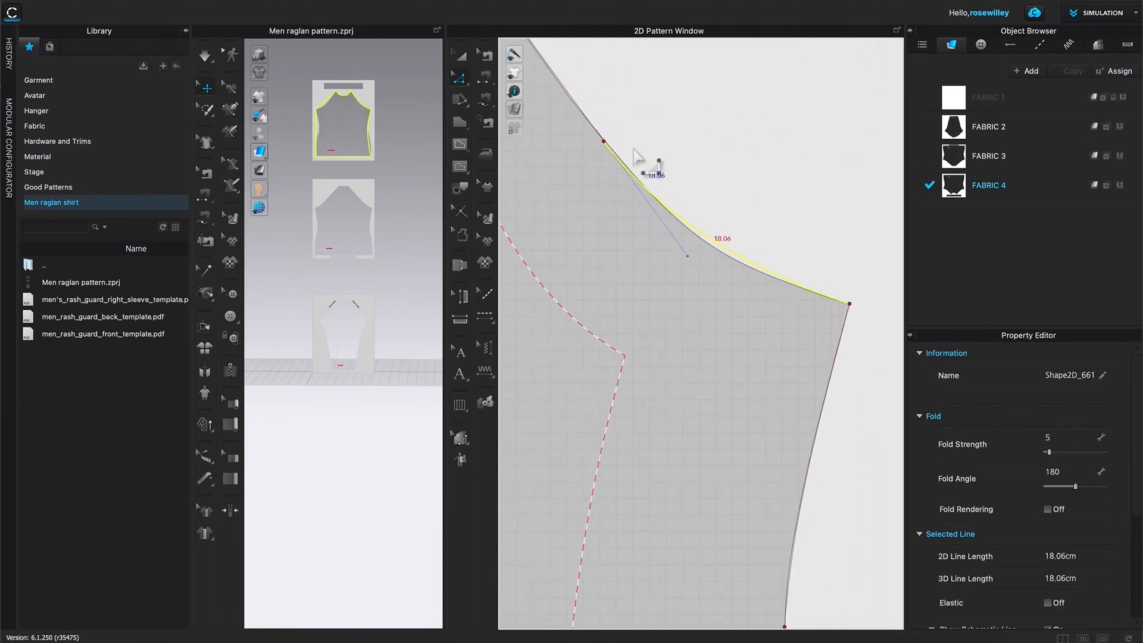
left_click_drag(605, 141, 606, 141)
left_click(756, 142)
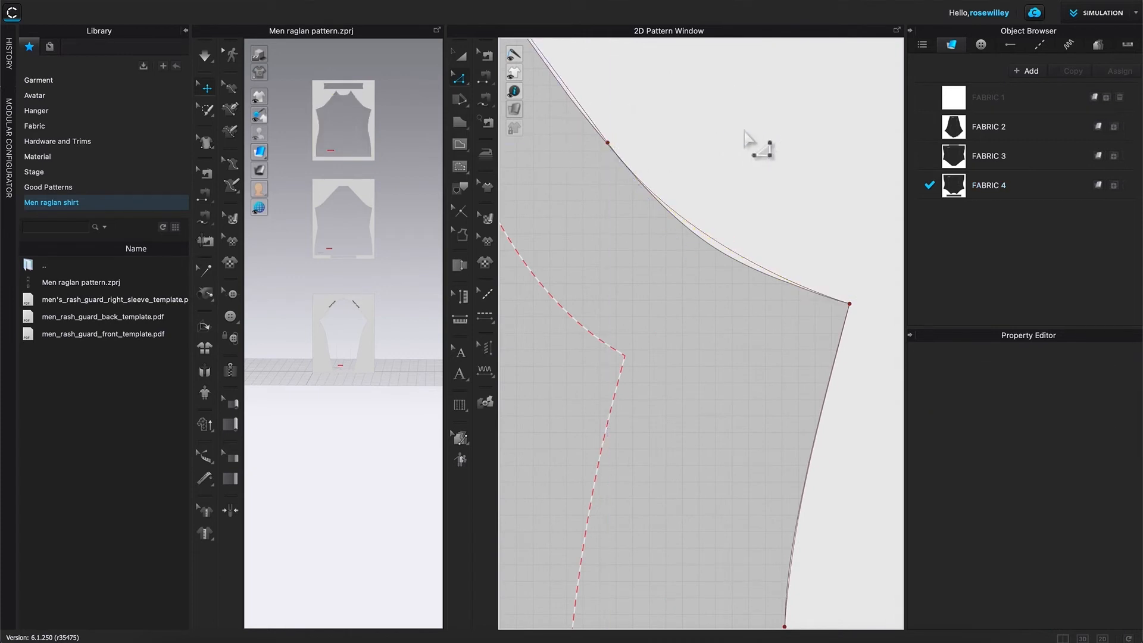
- Delete the right raglan seam's midpoint so neck point and underarm are joined by a single straight line
scroll(770, 159, "down", 2)
scroll(767, 138, "down", 1)
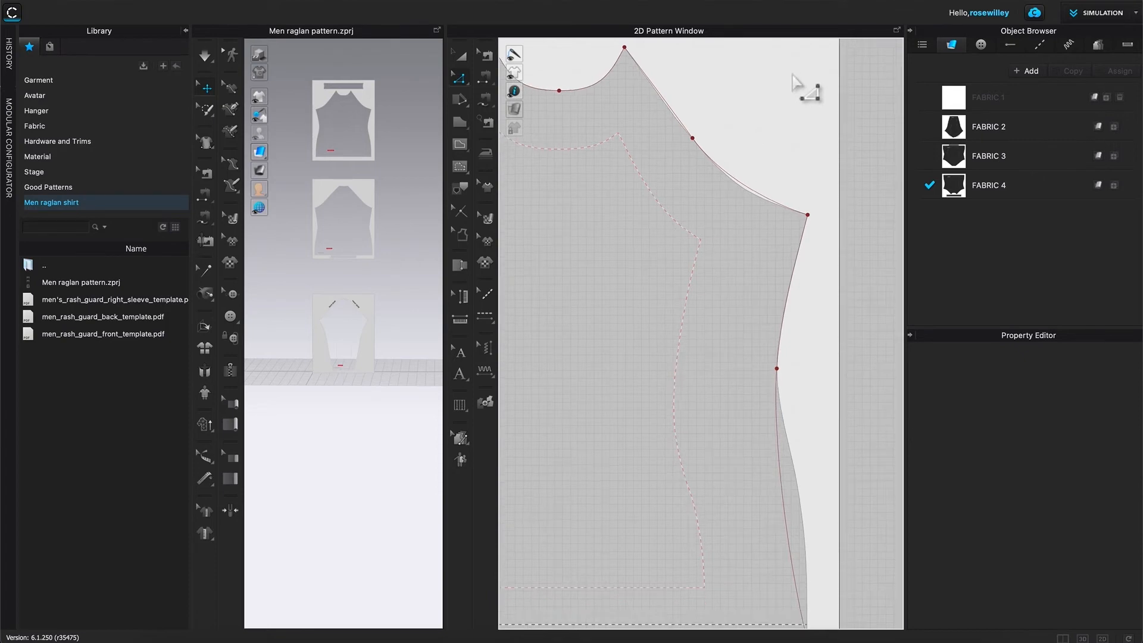
scroll(774, 107, "down", 1)
scroll(722, 134, "up", 2)
left_click(688, 135)
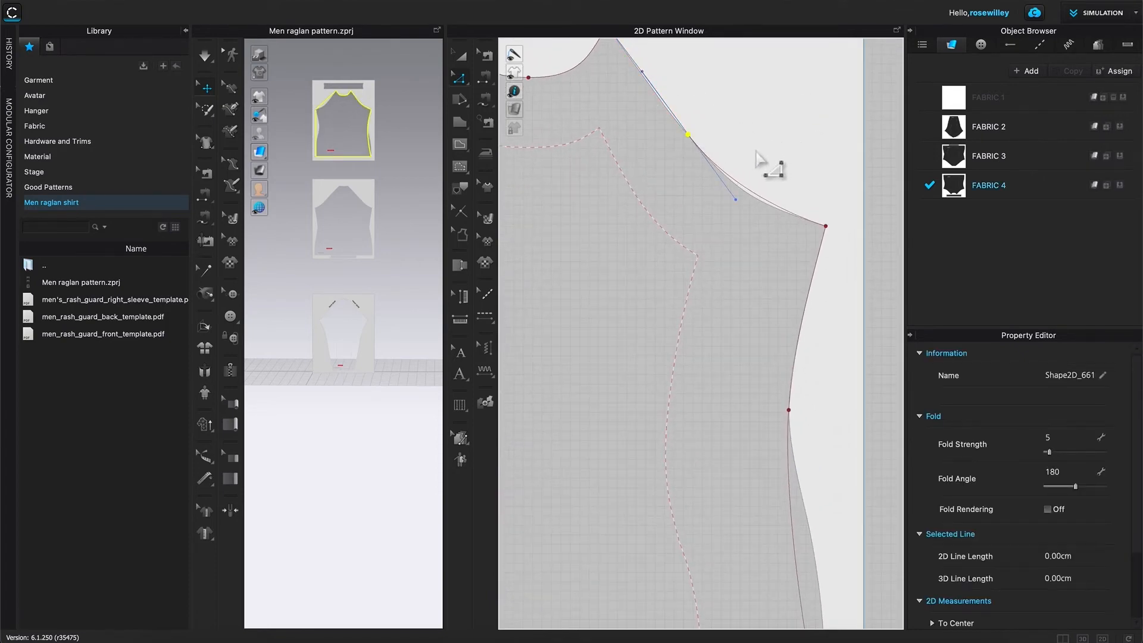
key("Delete")
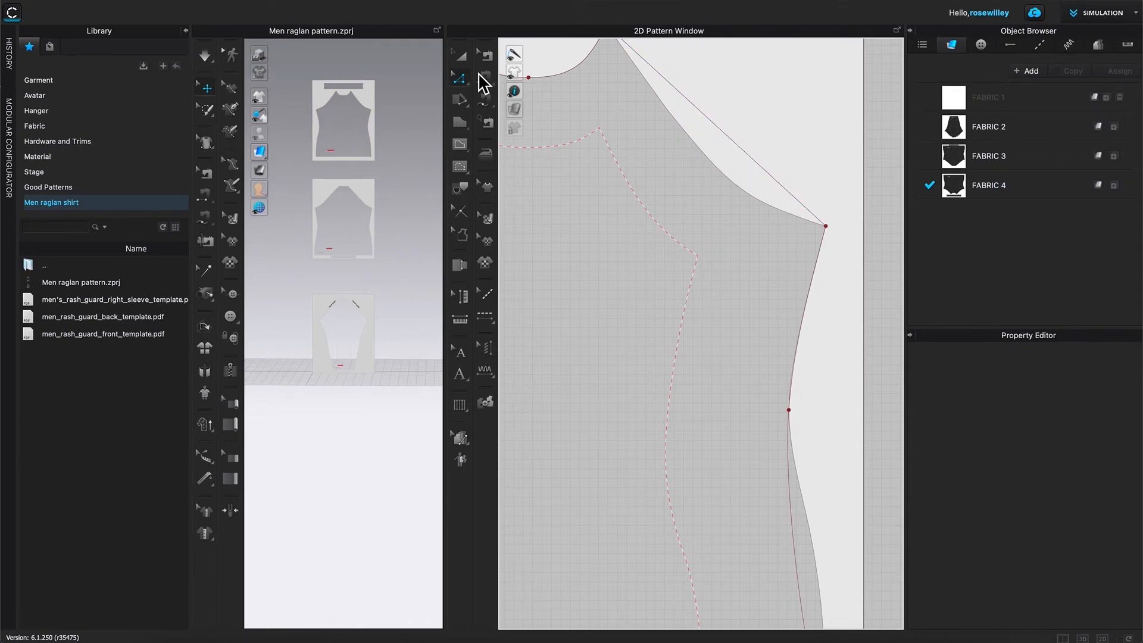
- With Edit Curvature, pull the right raglan seam inward to the template's armhole edge as one curve about 32.5 cm long
left_click(465, 83)
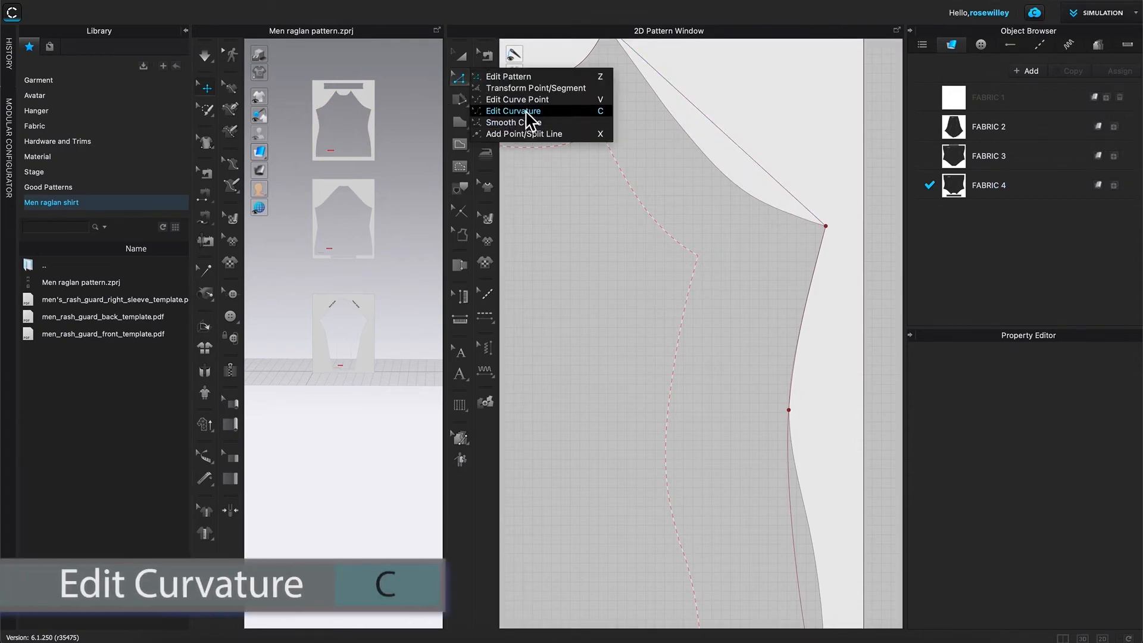
left_click(539, 111)
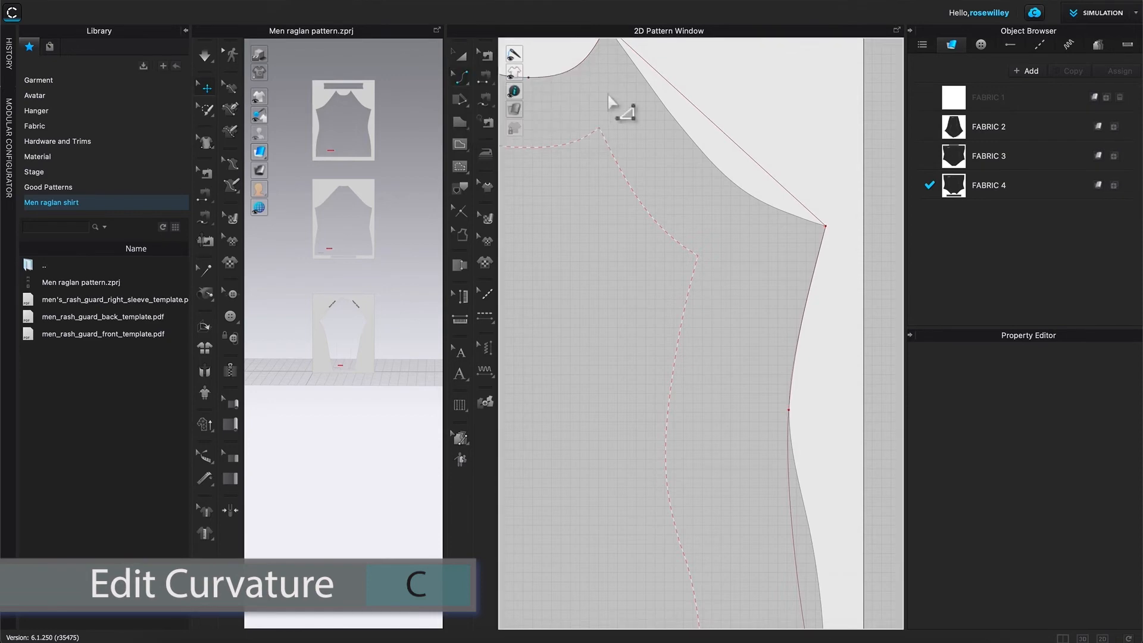
left_click(740, 171)
left_click_drag(740, 173, 736, 181)
scroll(742, 146, "down", 5)
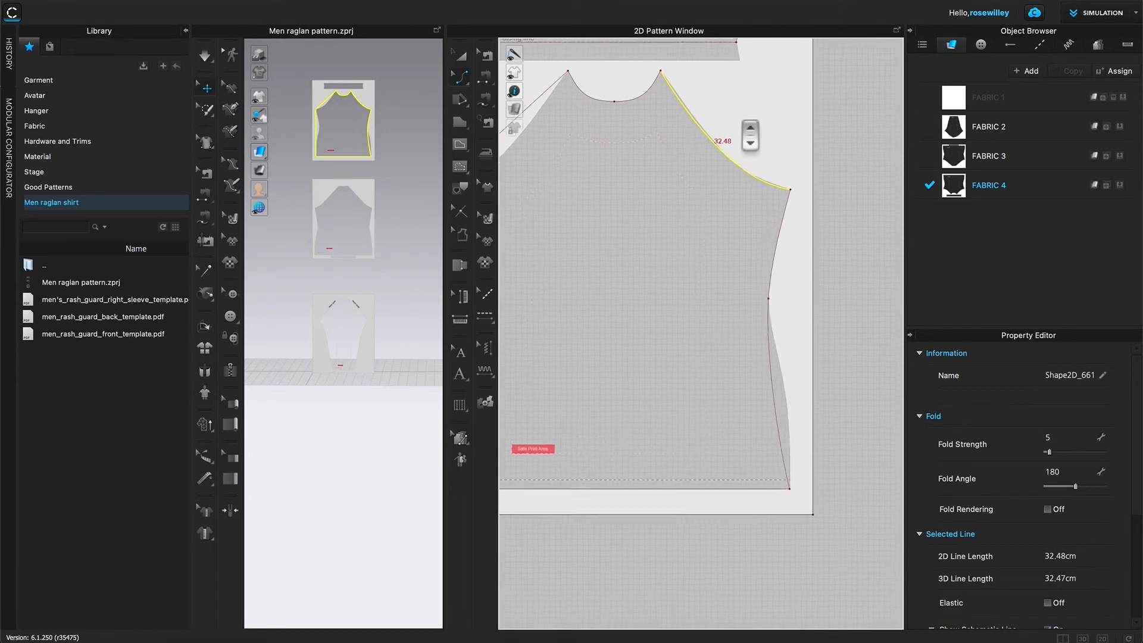
scroll(737, 113, "up", 1)
- With Edit Pattern, adjust both curve handles of the right raglan seam to follow the template edge, about 32.4 cm long
left_click(653, 64)
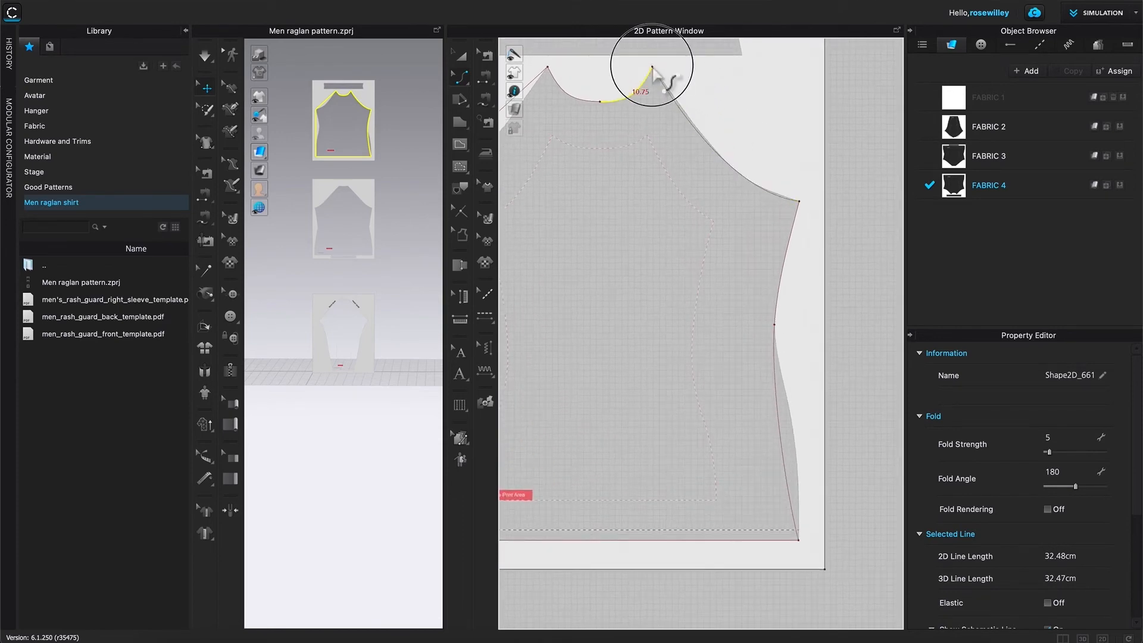
left_click(722, 70)
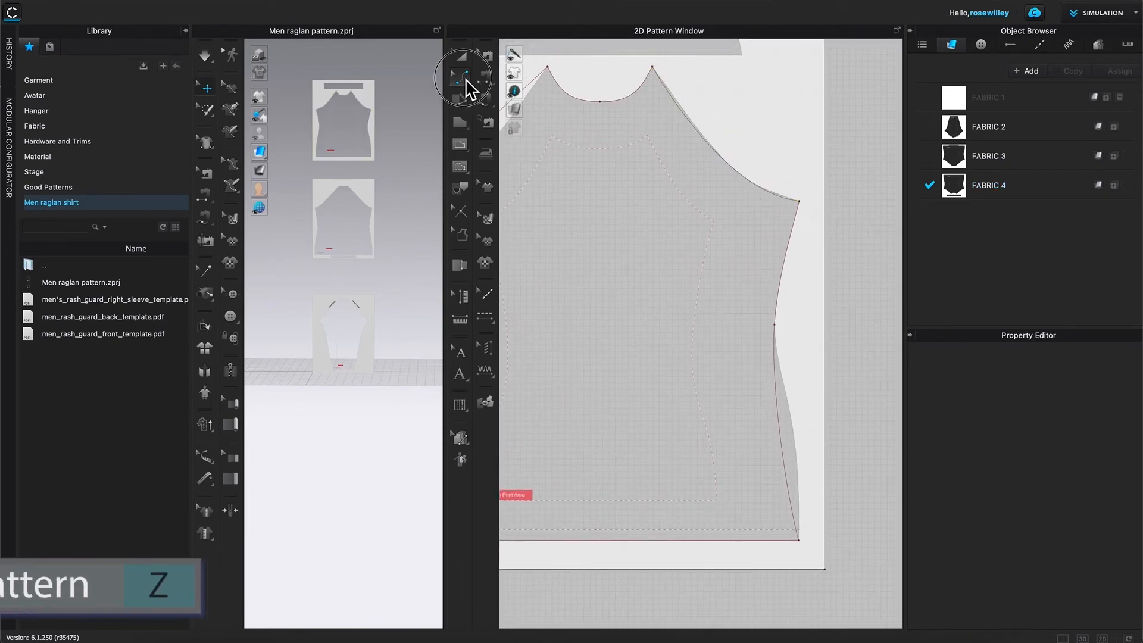
left_click(466, 83)
left_click(526, 74)
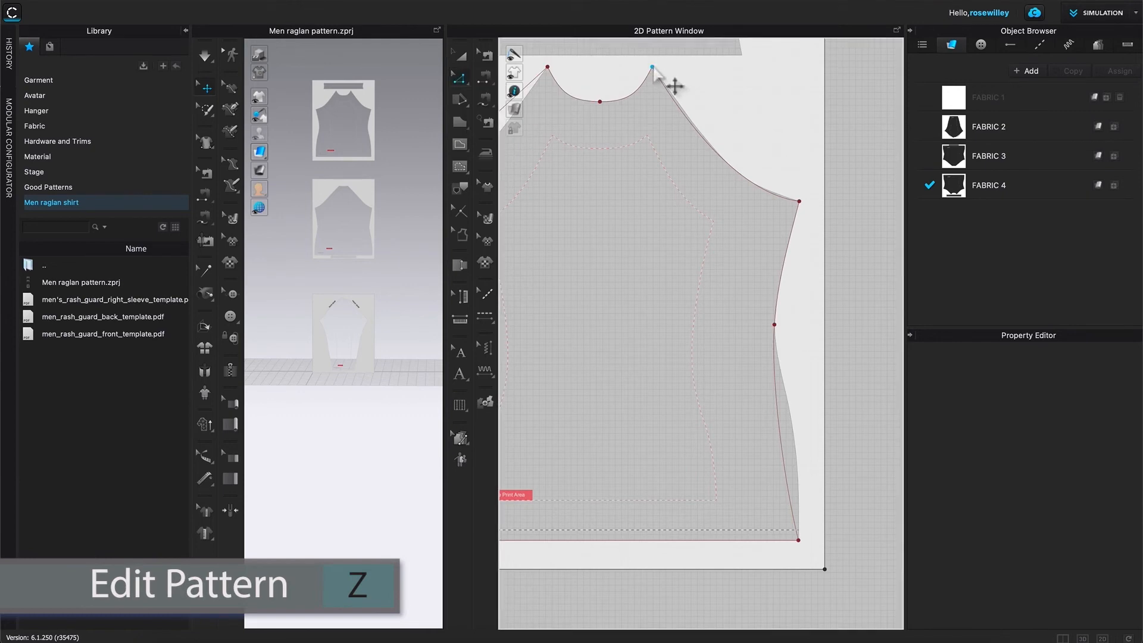
left_click(653, 67)
left_click_drag(701, 148, 695, 132)
left_click_drag(750, 195, 756, 189)
left_click_drag(696, 131, 697, 137)
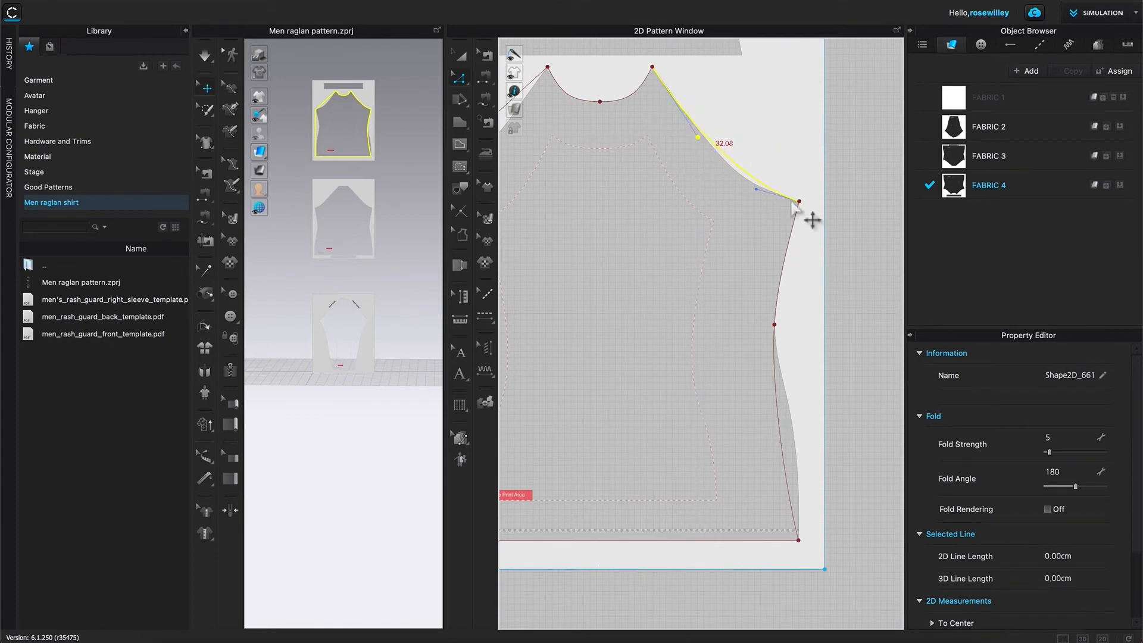
left_click_drag(759, 196, 734, 185)
left_click_drag(697, 136, 698, 135)
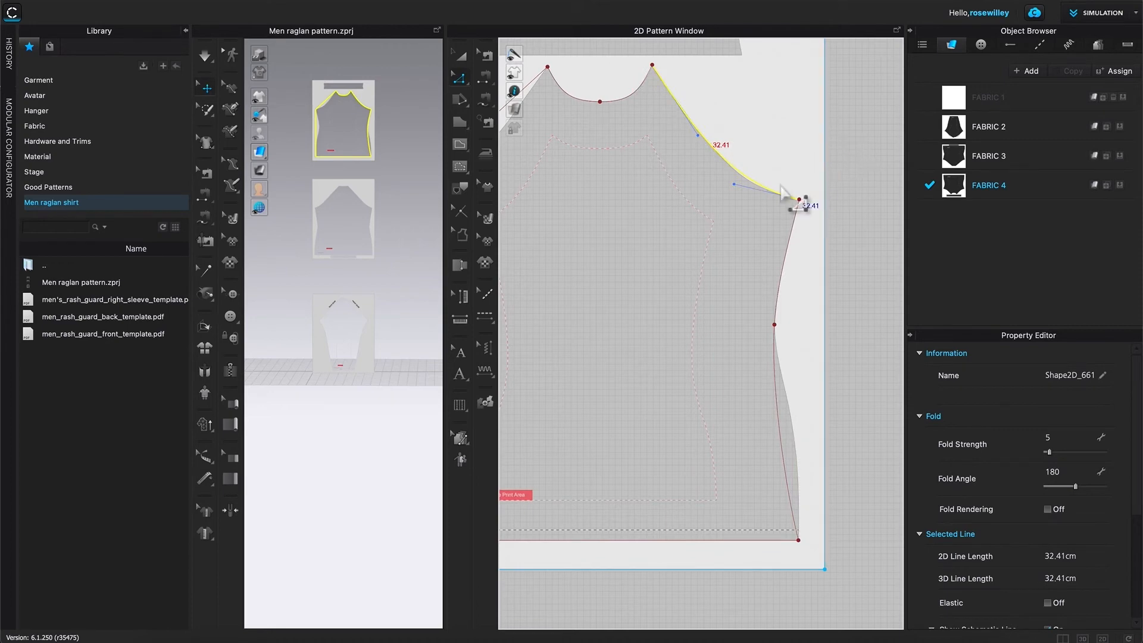
- Nudge the right raglan seam slightly downward so its underarm end sits on the template's corner
scroll(803, 151, "up", 3)
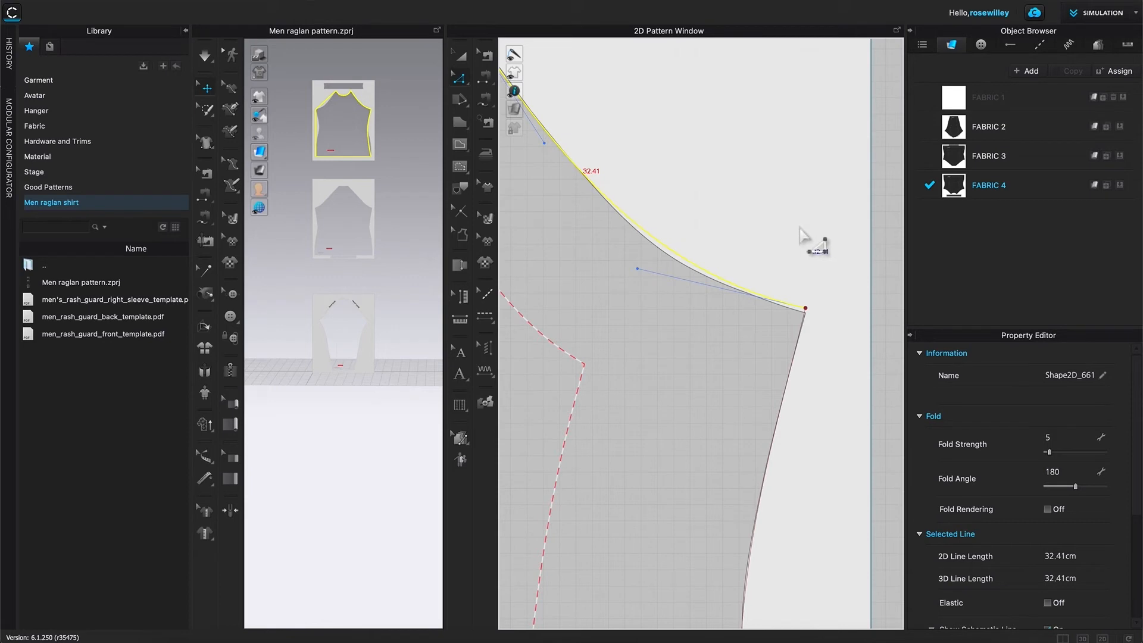
key("Down")
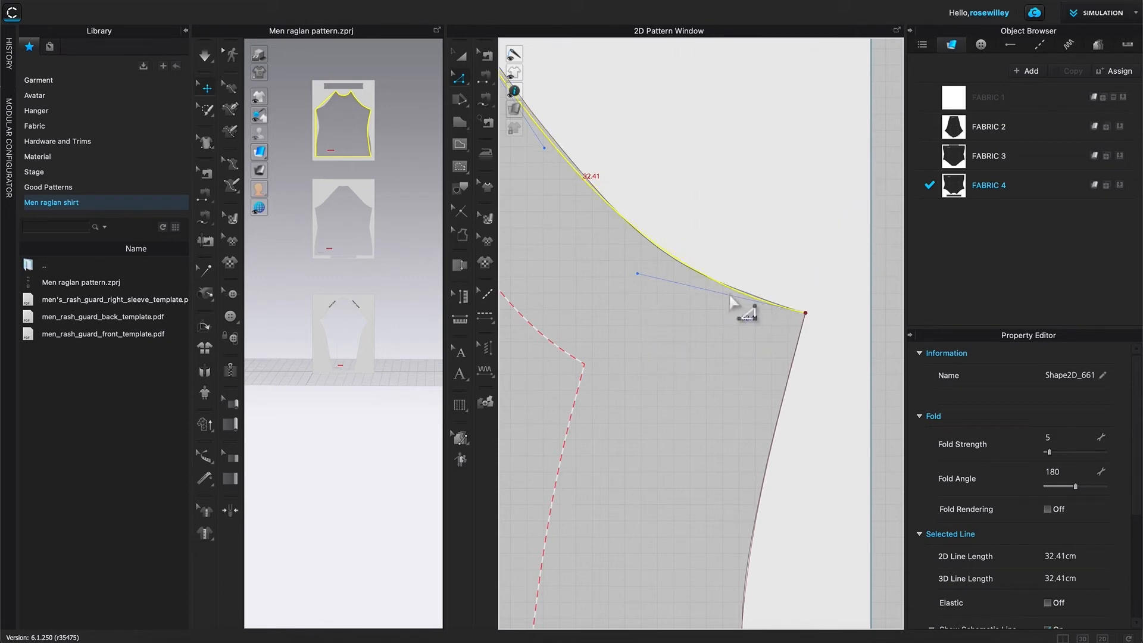
scroll(722, 334, "down", 2)
left_click(696, 185)
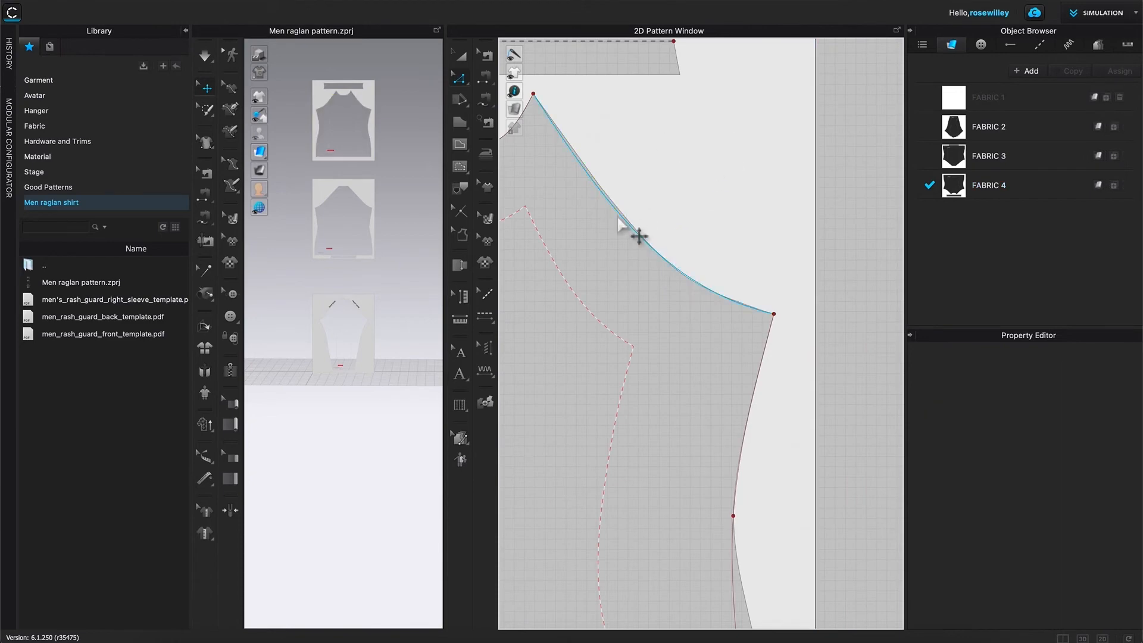
left_click(686, 279)
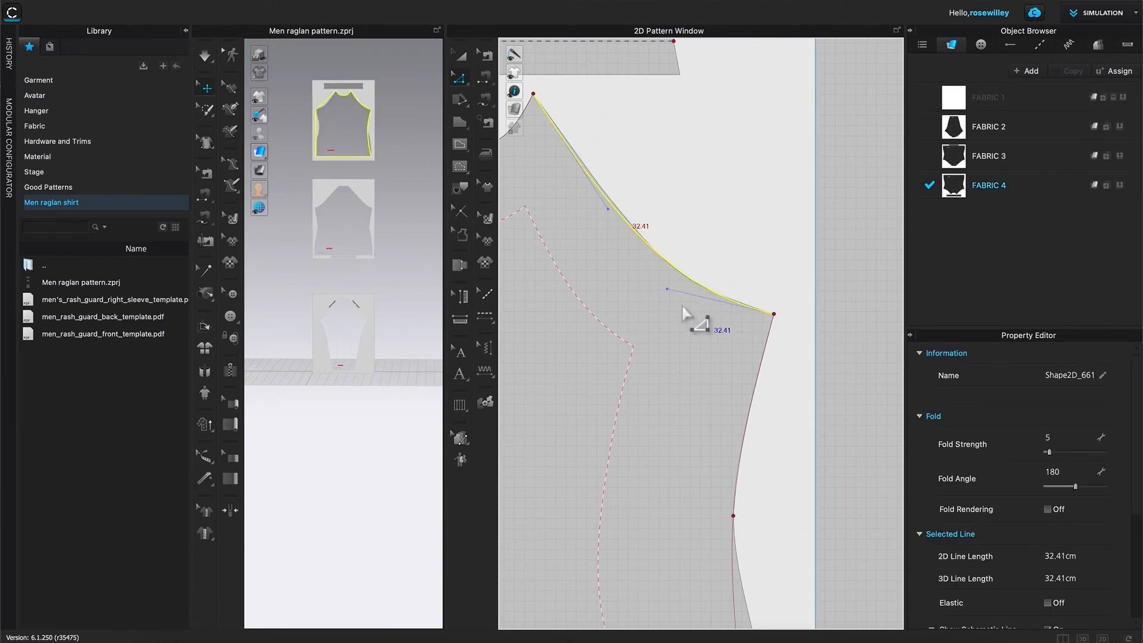
- Refine the right raglan seam's lower and upper curve handles against the template edge, making the seam about 32.3 cm long
scroll(667, 290, "up", 2)
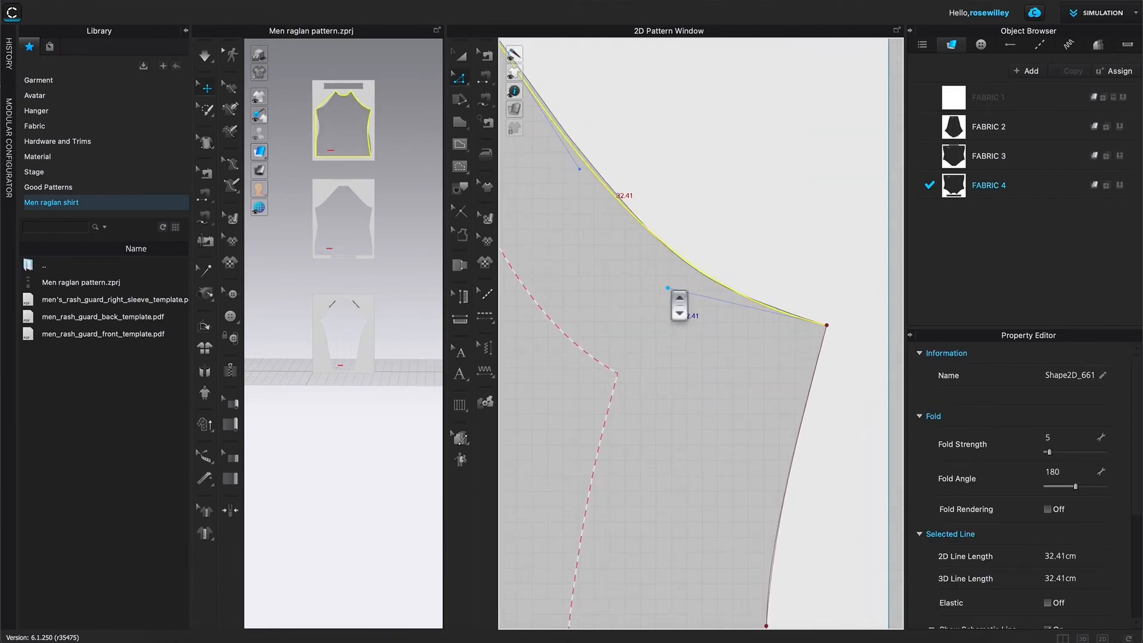
left_click_drag(668, 290, 672, 290)
scroll(735, 161, "down", 1)
scroll(734, 162, "down", 3)
scroll(738, 193, "down", 1)
scroll(740, 194, "up", 4)
left_click(691, 231)
left_click(690, 231)
left_click_drag(669, 253, 636, 240)
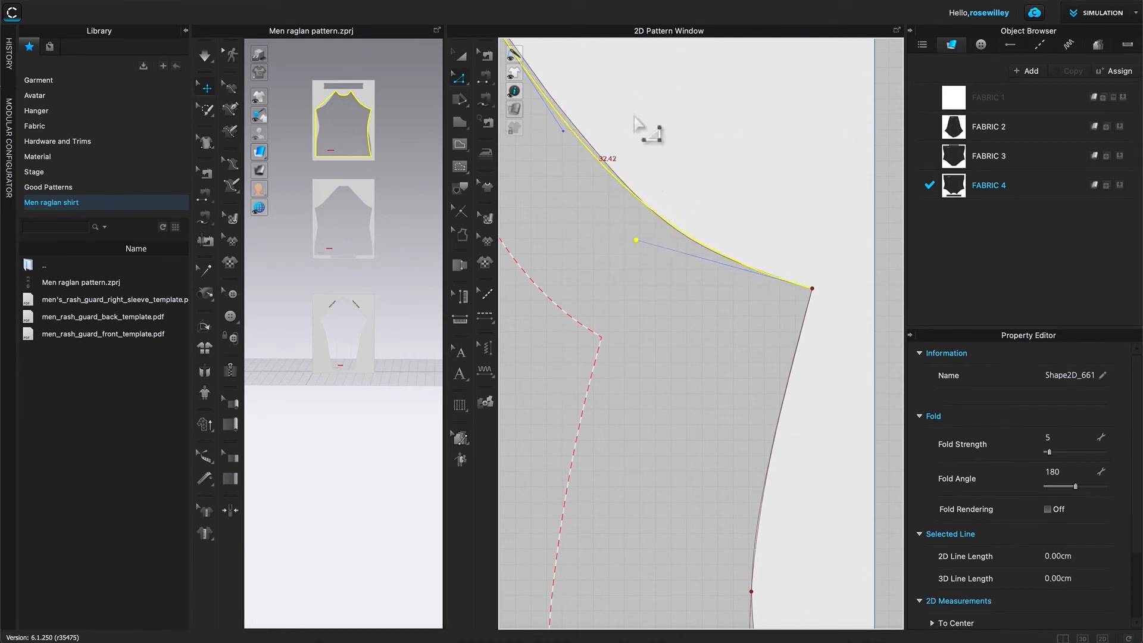
scroll(633, 116, "down", 4)
left_click_drag(600, 122, 602, 116)
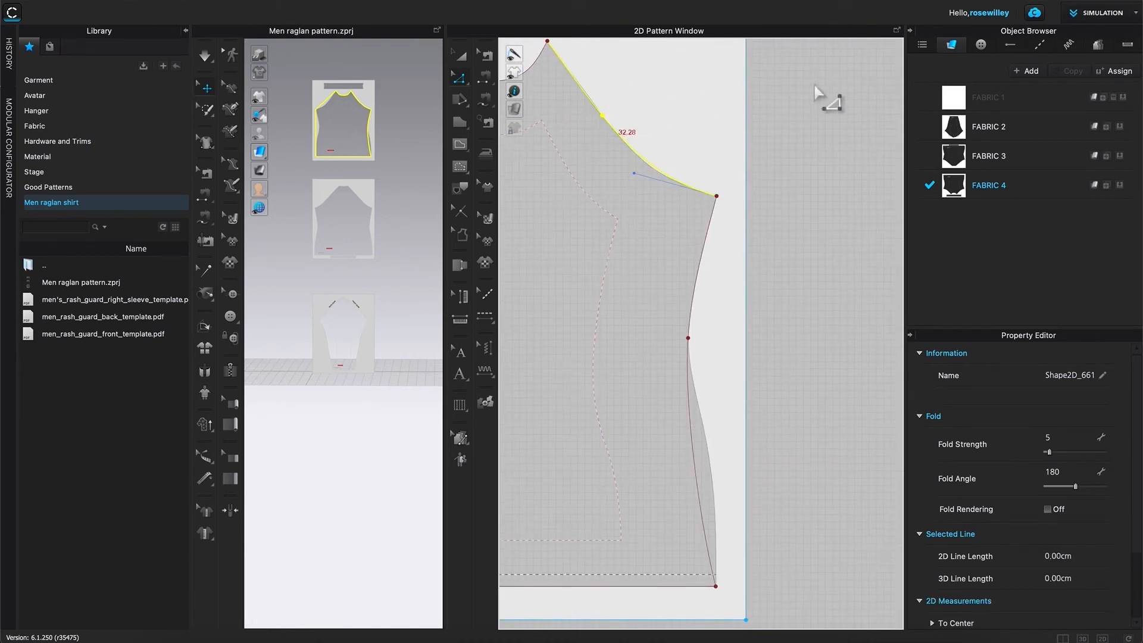
- Reshape the lower right side seam with its hem-end curve handle to match the template's hip curve, about 34.5 cm long
scroll(804, 417, "down", 2)
scroll(798, 455, "up", 3)
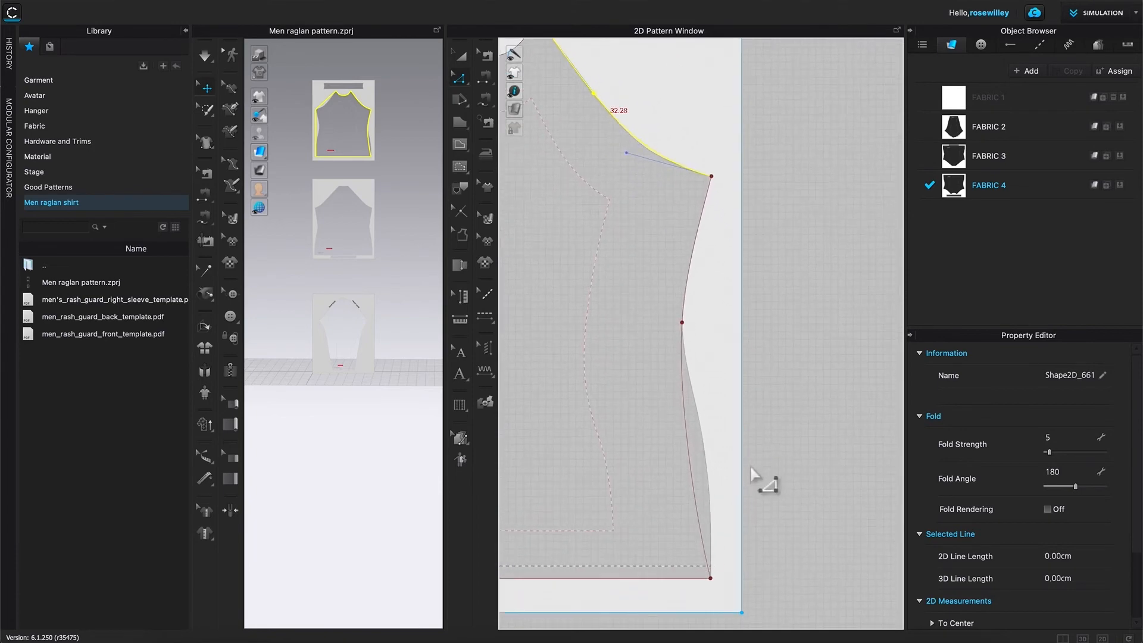
right_click_drag(755, 499, 811, 408)
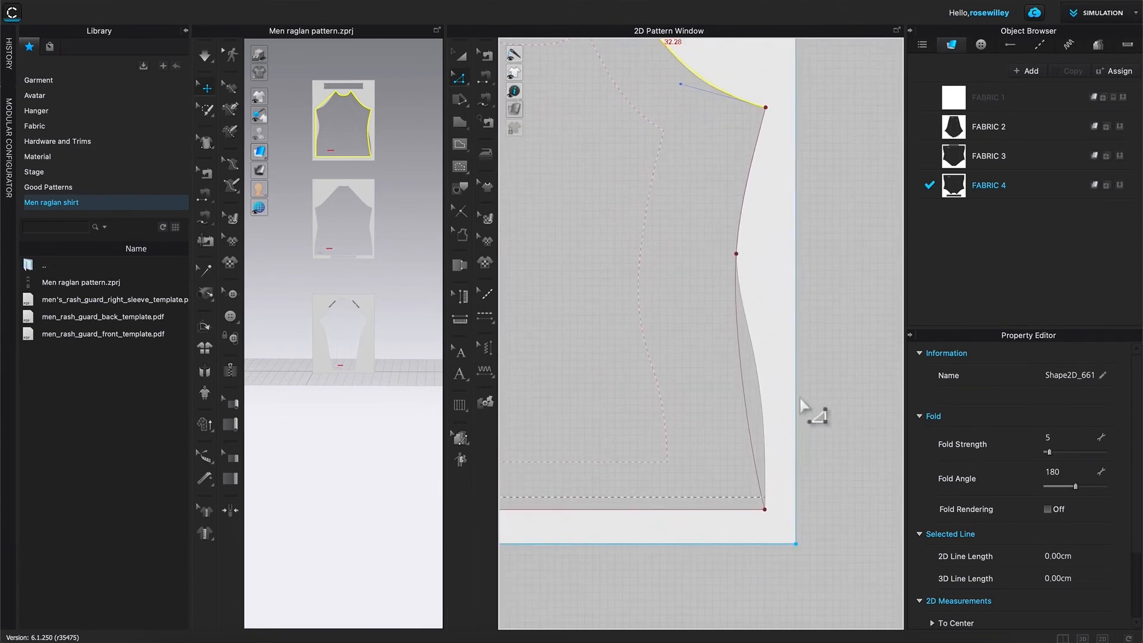
left_click(762, 402)
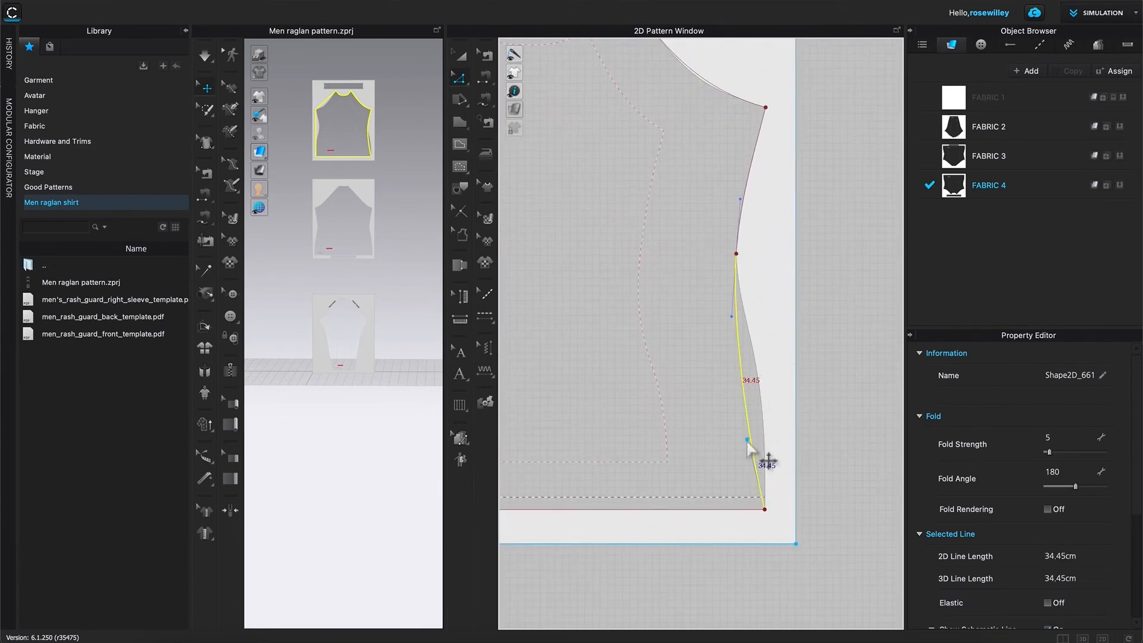
left_click_drag(749, 440, 775, 348)
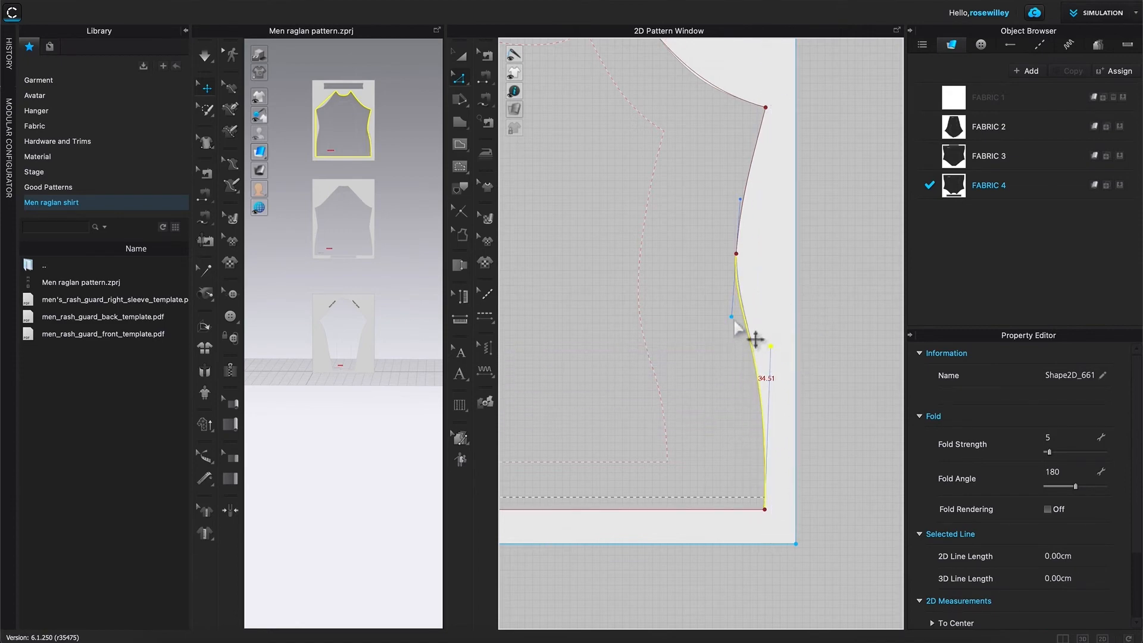
- Move the side seam's waist point up along the template and readjust its curve handles, leaving the upper segment about 18.1 cm long
left_click(743, 205)
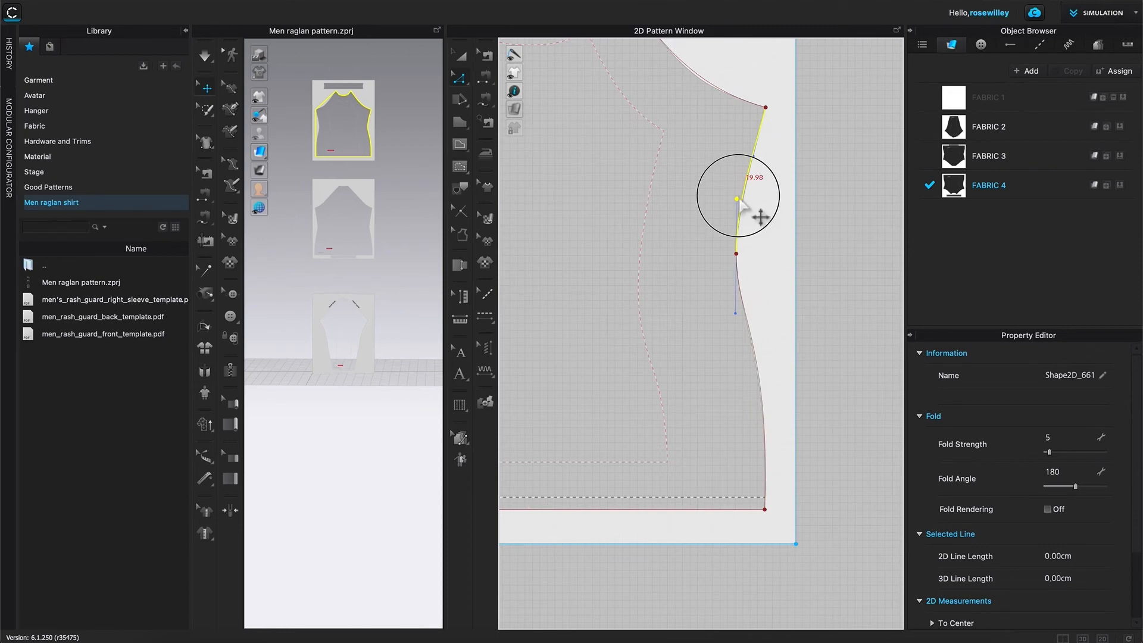
left_click_drag(740, 191, 744, 184)
left_click_drag(733, 313, 700, 290)
left_click(776, 243)
scroll(775, 243, "up", 5)
left_click(770, 272)
left_click(701, 291)
left_click_drag(707, 175, 745, 187)
scroll(756, 279, "down", 3)
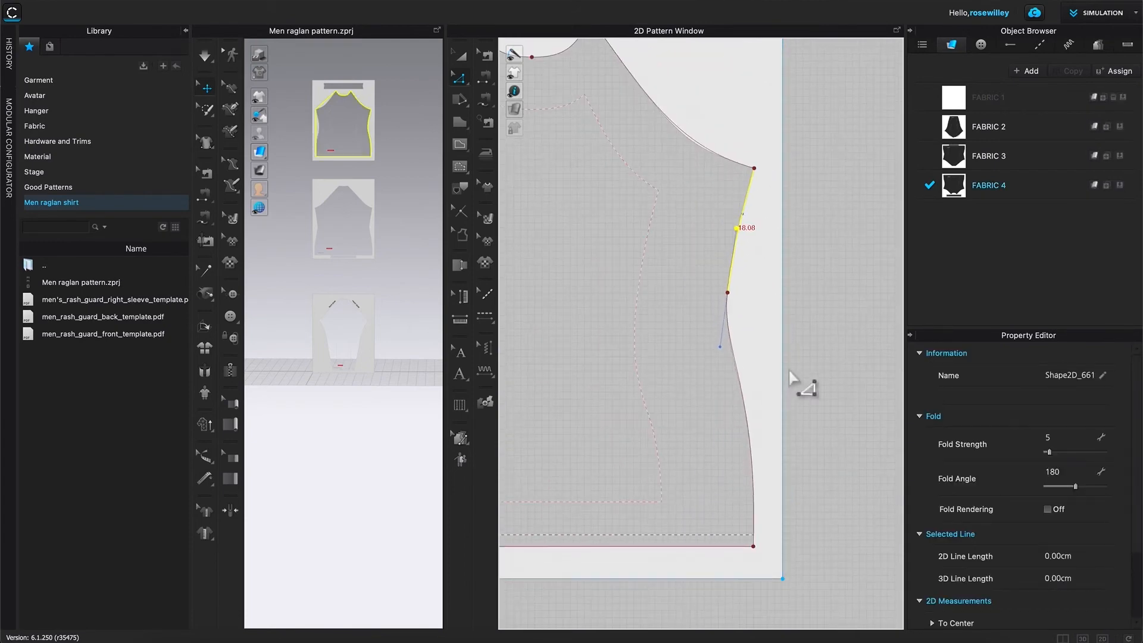
- Split the front body's hem line uniformly into two equal segments to place a point at its centre
scroll(797, 382, "down", 3)
scroll(806, 383, "up", 2)
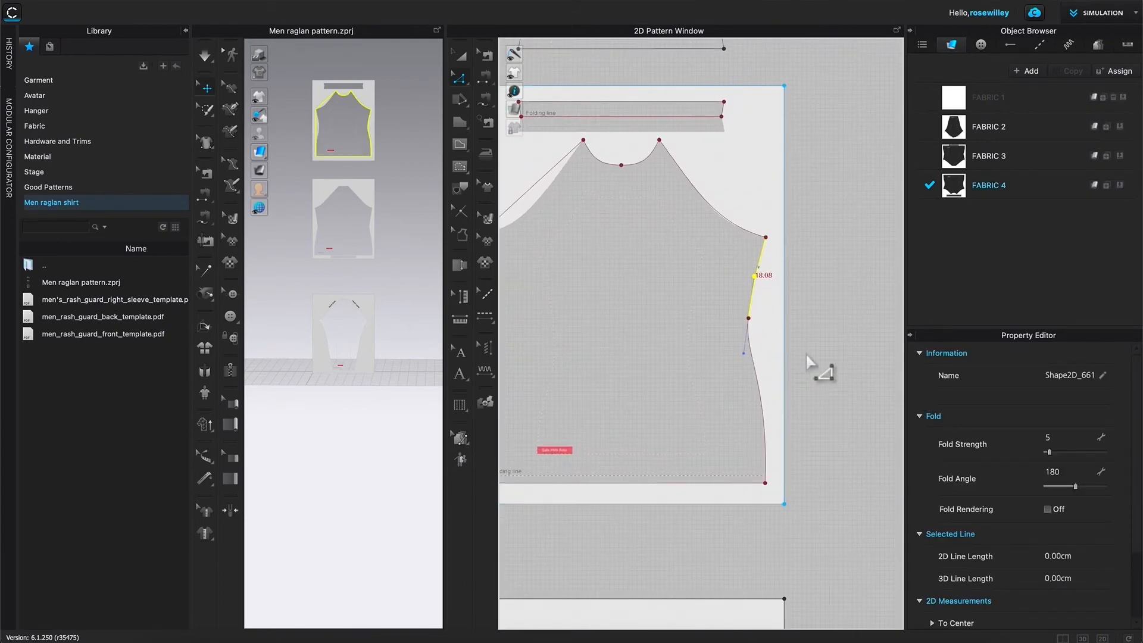
scroll(721, 375, "up", 2)
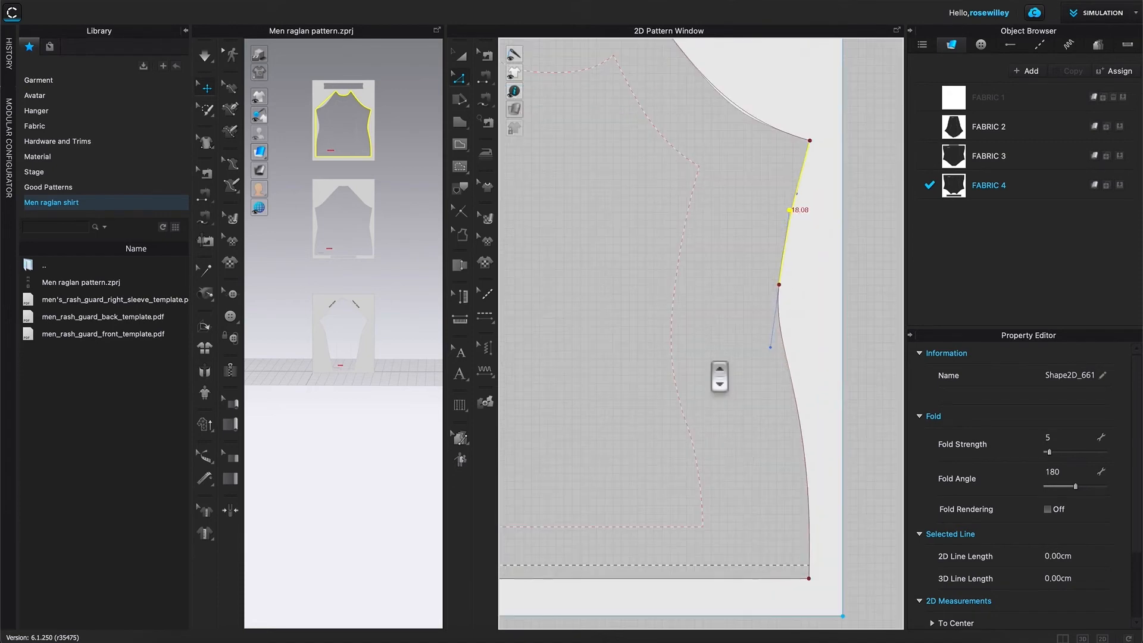
scroll(720, 375, "down", 3)
scroll(720, 375, "up", 1)
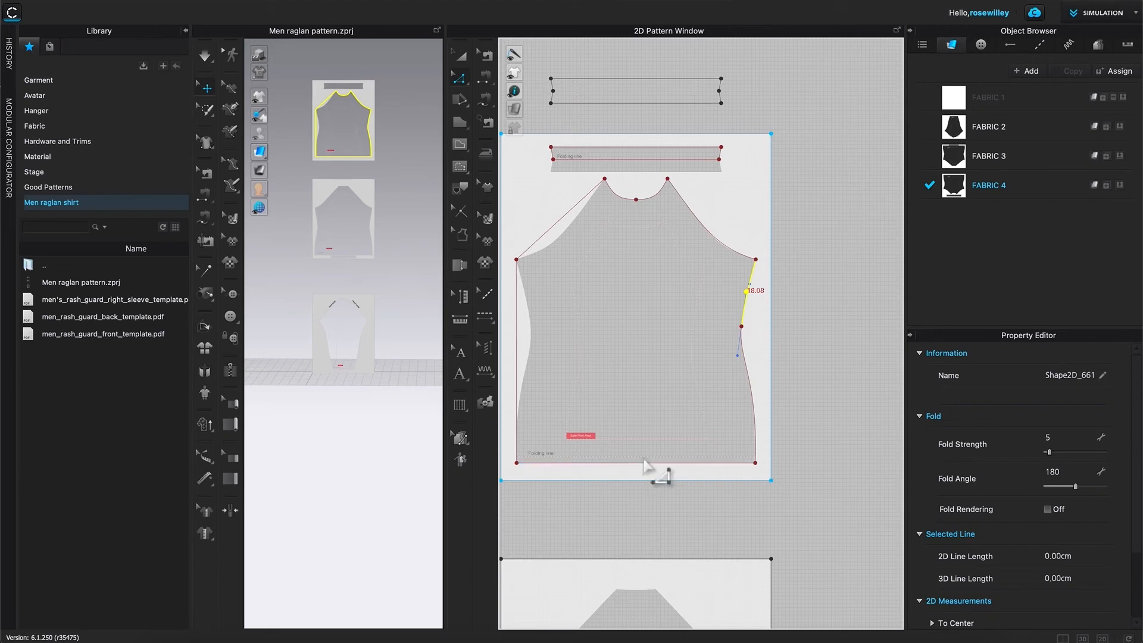
right_click(646, 463)
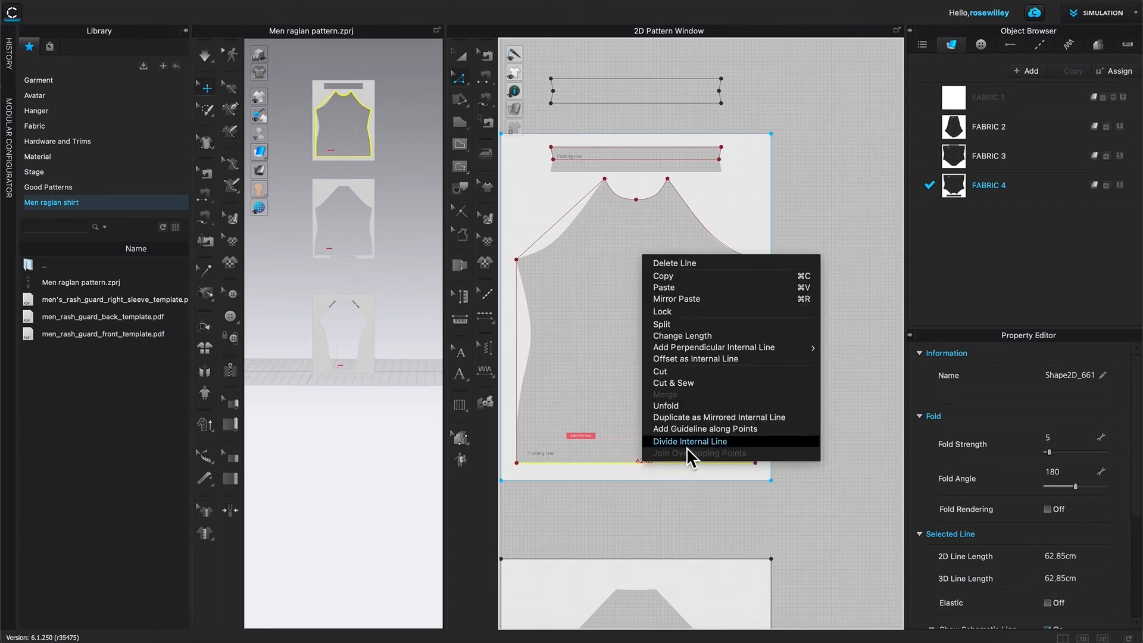
left_click(685, 324)
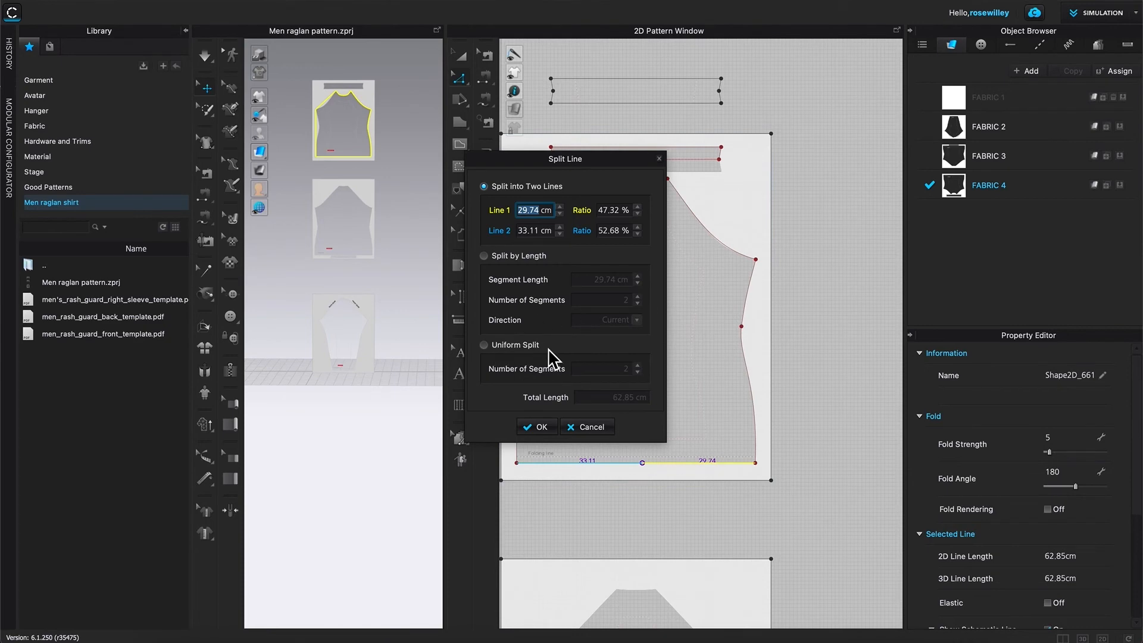
left_click(484, 346)
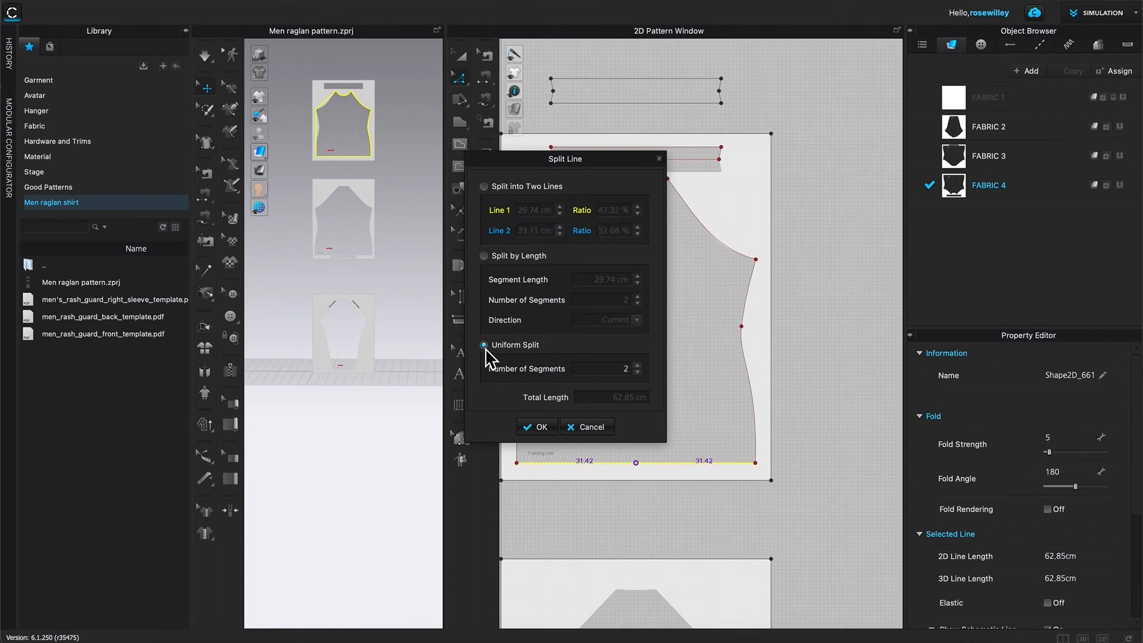
left_click(539, 429)
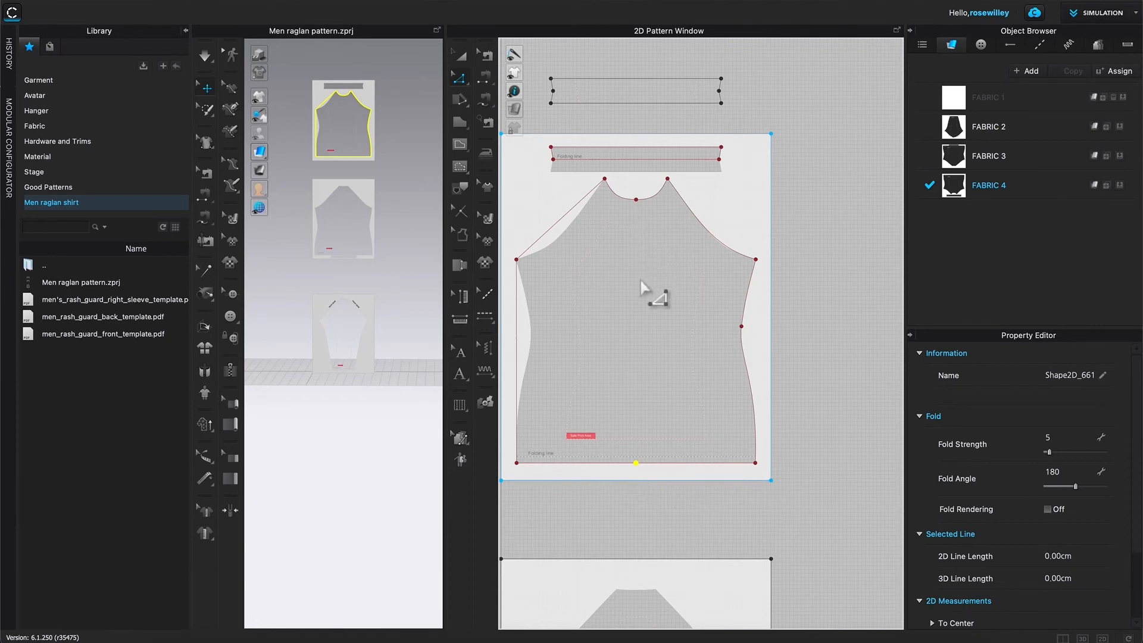
- Draw a vertical internal line about 69.4 cm long from the neckline's centre point to the hem's centre point, then deselect it
scroll(649, 293, "up", 2)
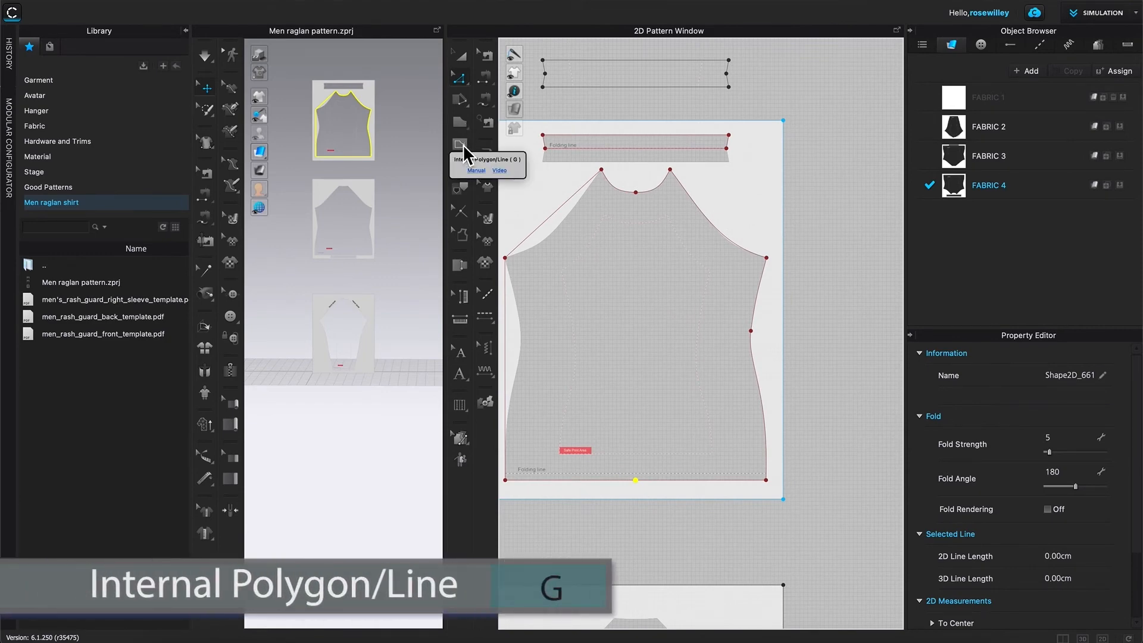
left_click(461, 144)
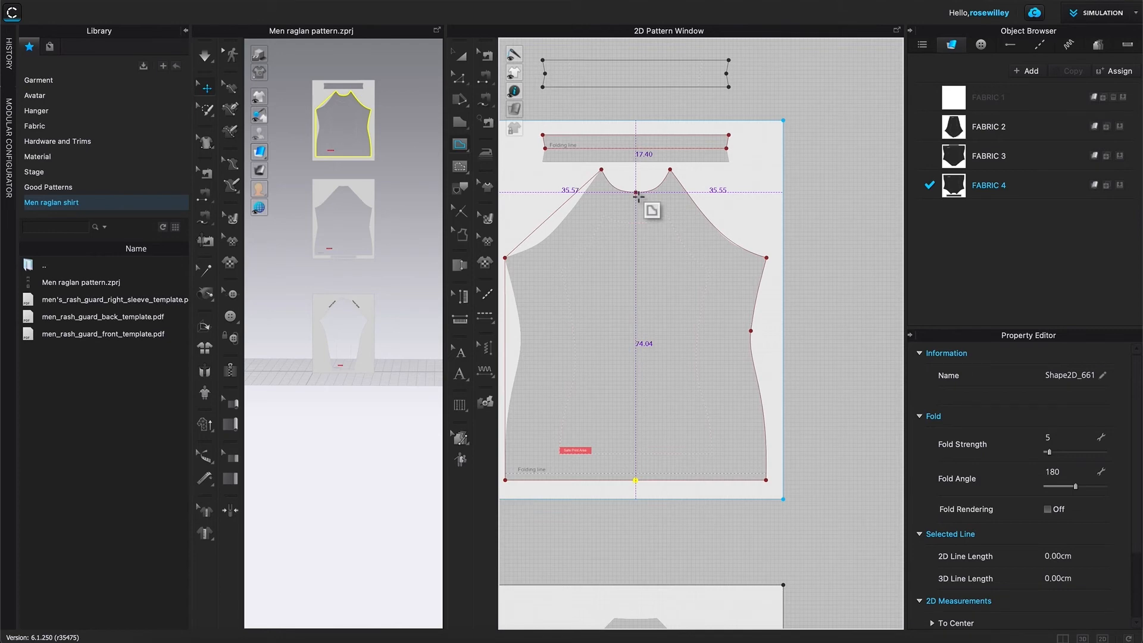
scroll(638, 195, "up", 1)
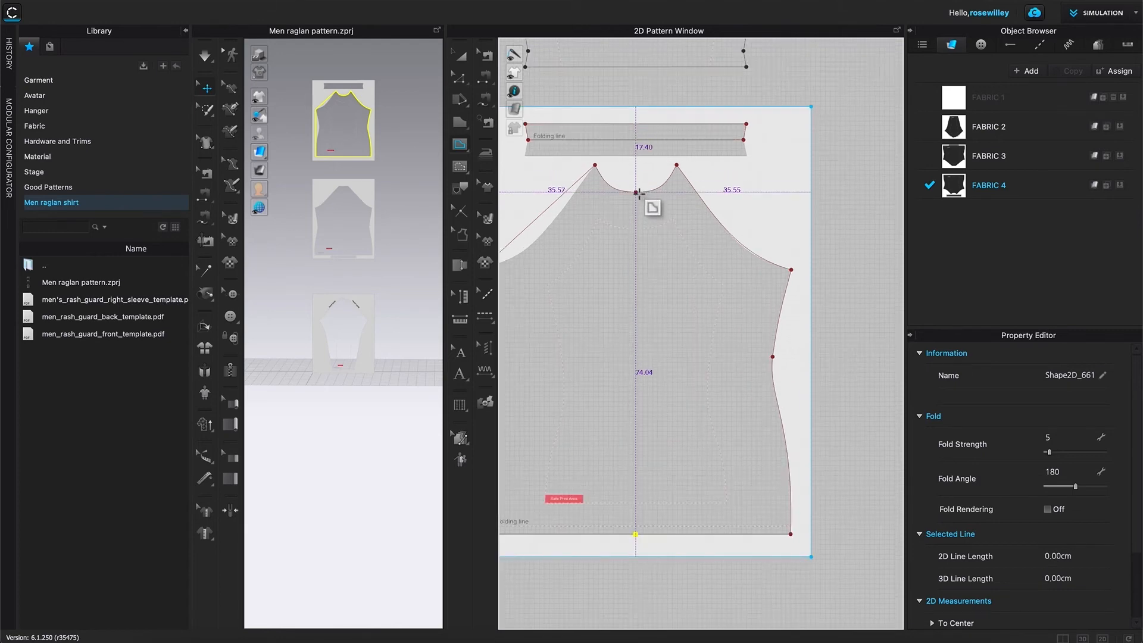
left_click(637, 192)
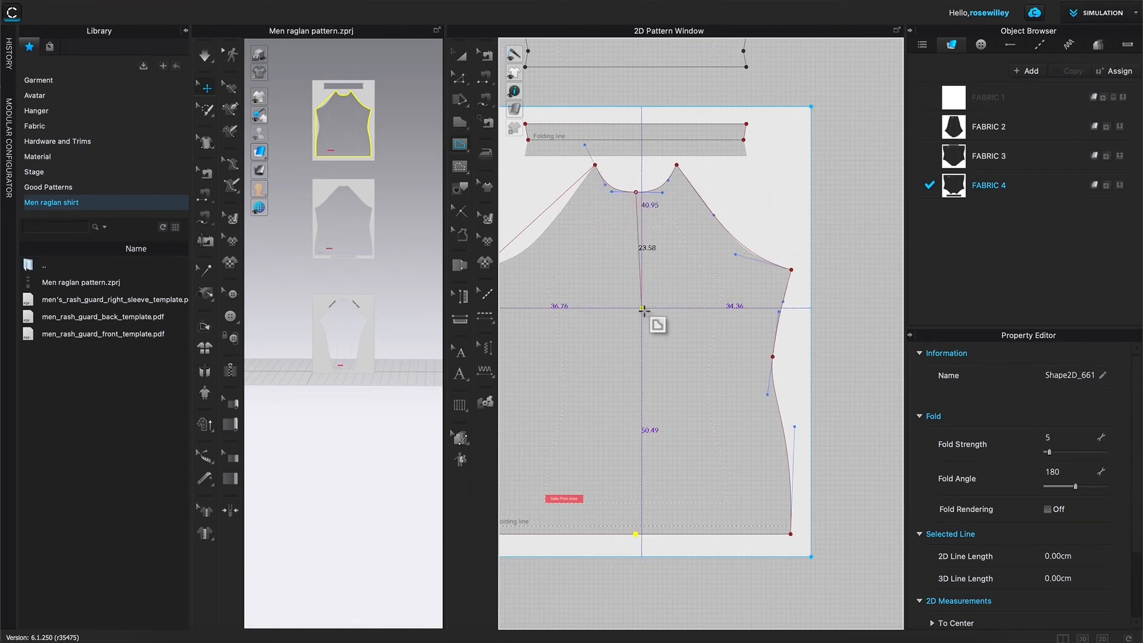
left_click(636, 534)
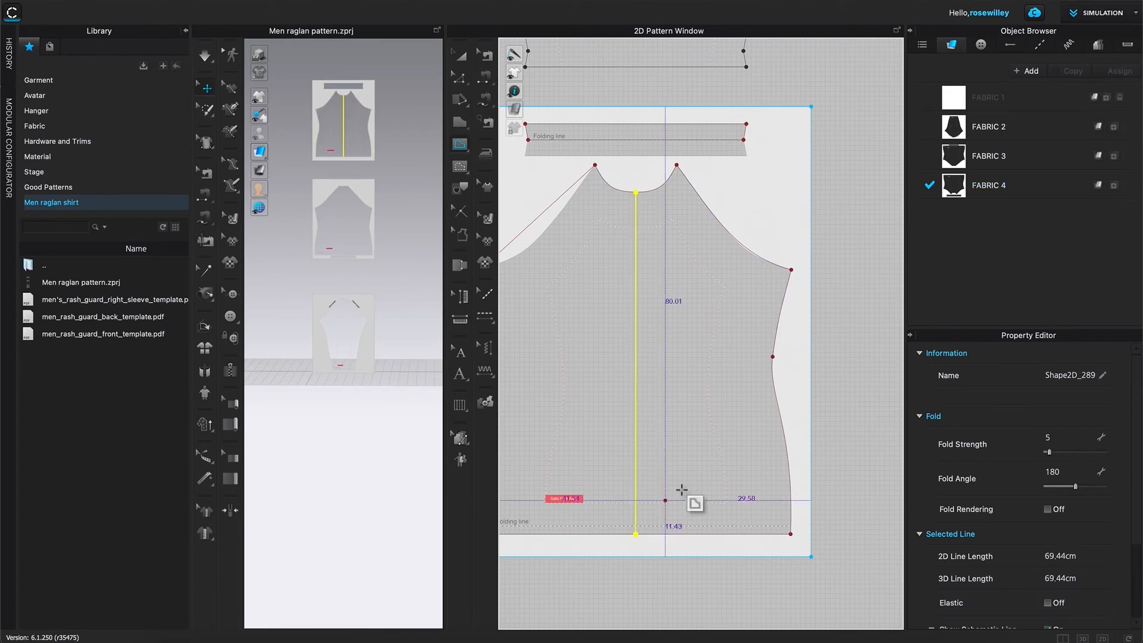
scroll(671, 335, "up", 2)
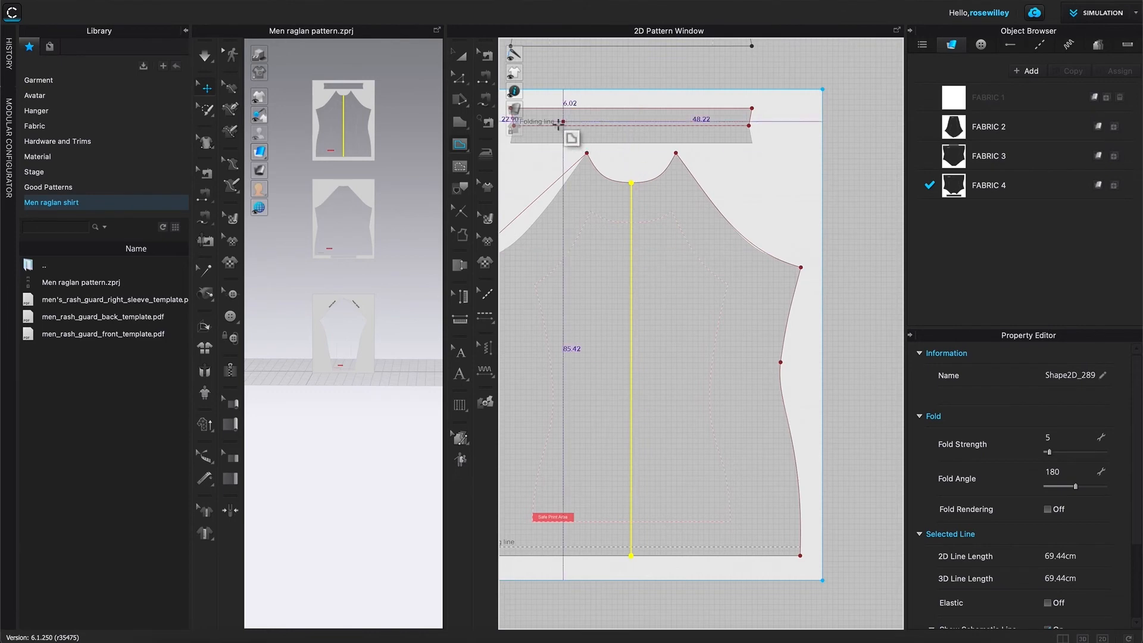
left_click(463, 57)
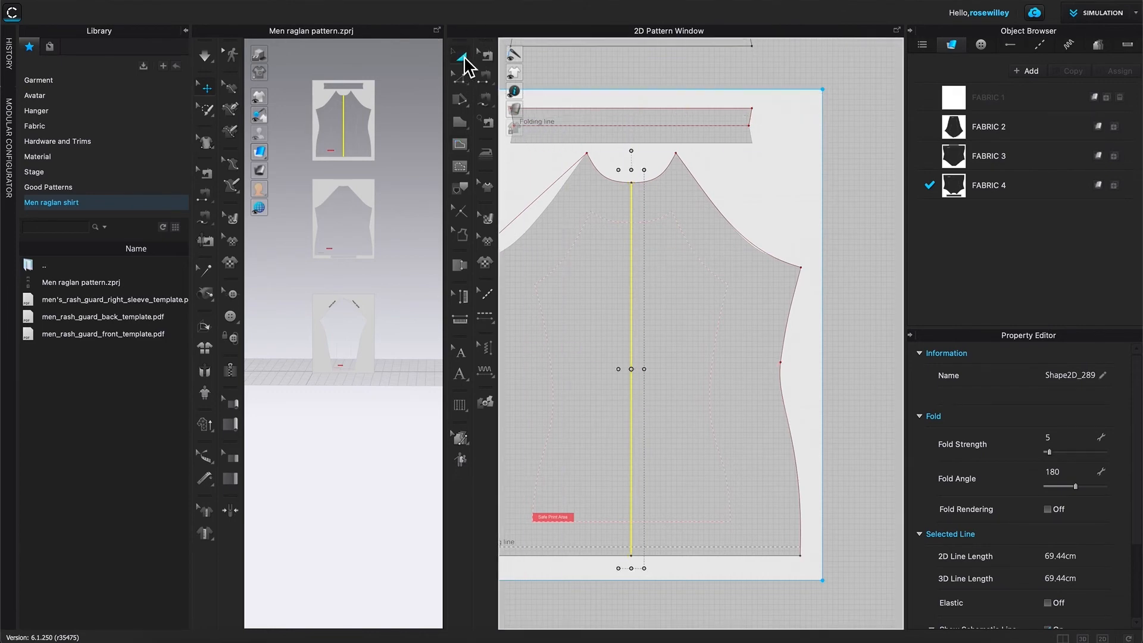
left_click(729, 190)
- Examine the right half of the front body and the dashed safe print area inside it
scroll(722, 255, "up", 3)
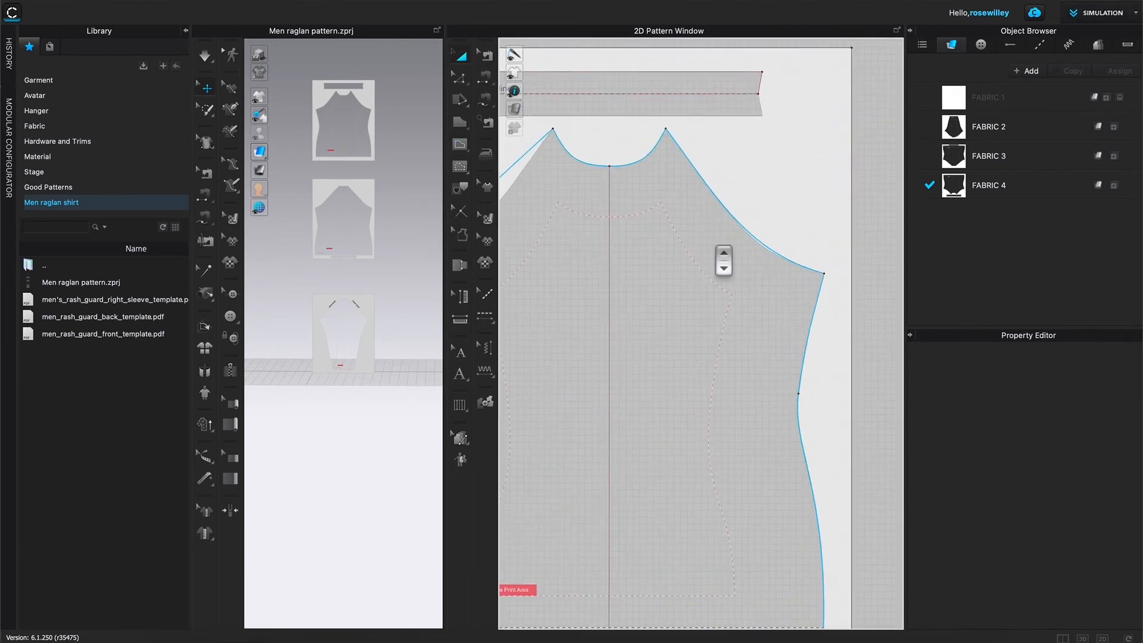
scroll(723, 260, "down", 1)
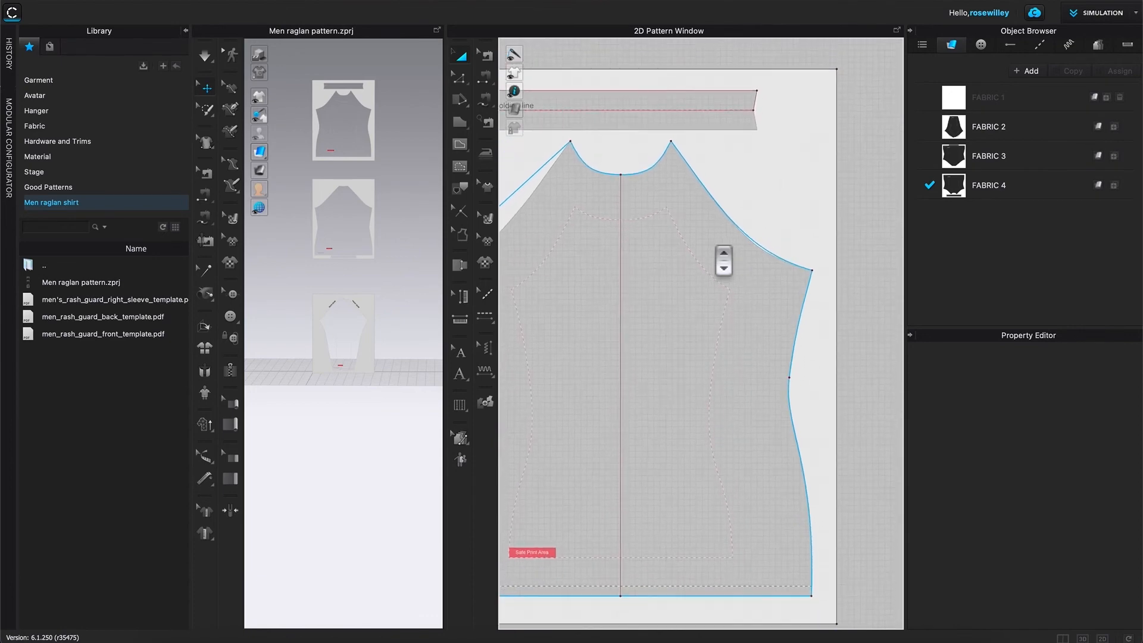
middle_click_drag(710, 327, 711, 265)
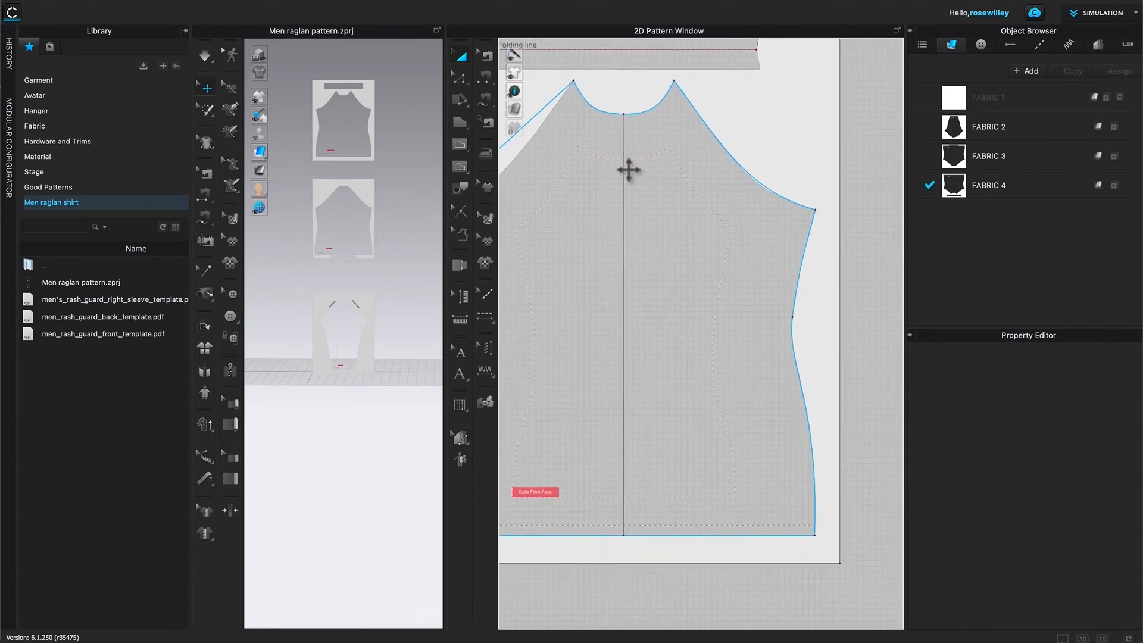
scroll(679, 256, "up", 1)
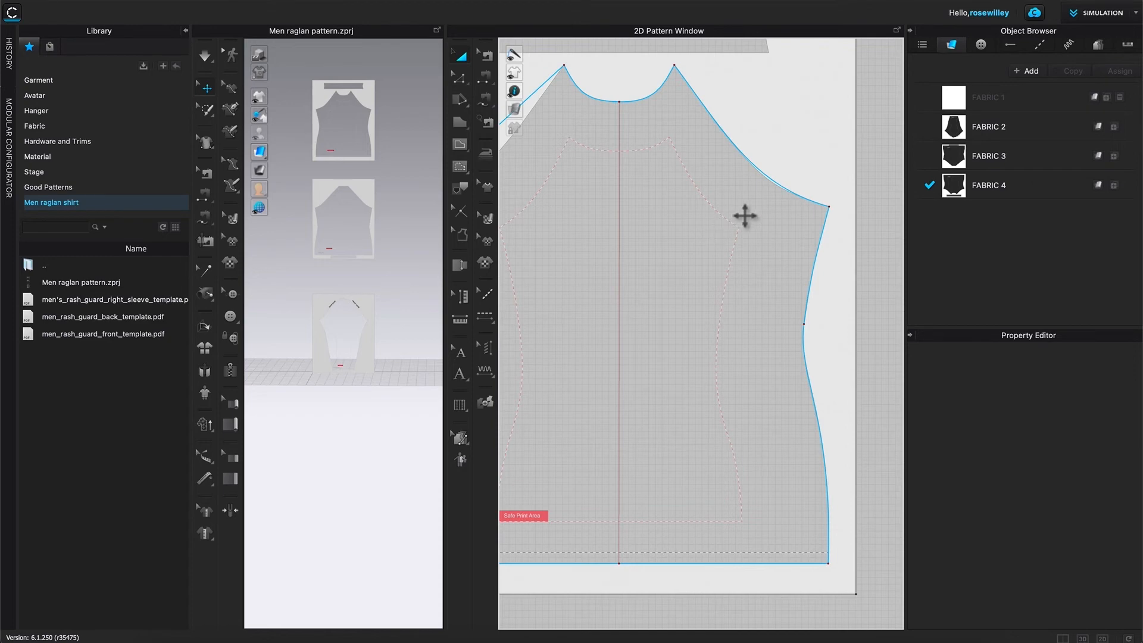
scroll(745, 216, "down", 2)
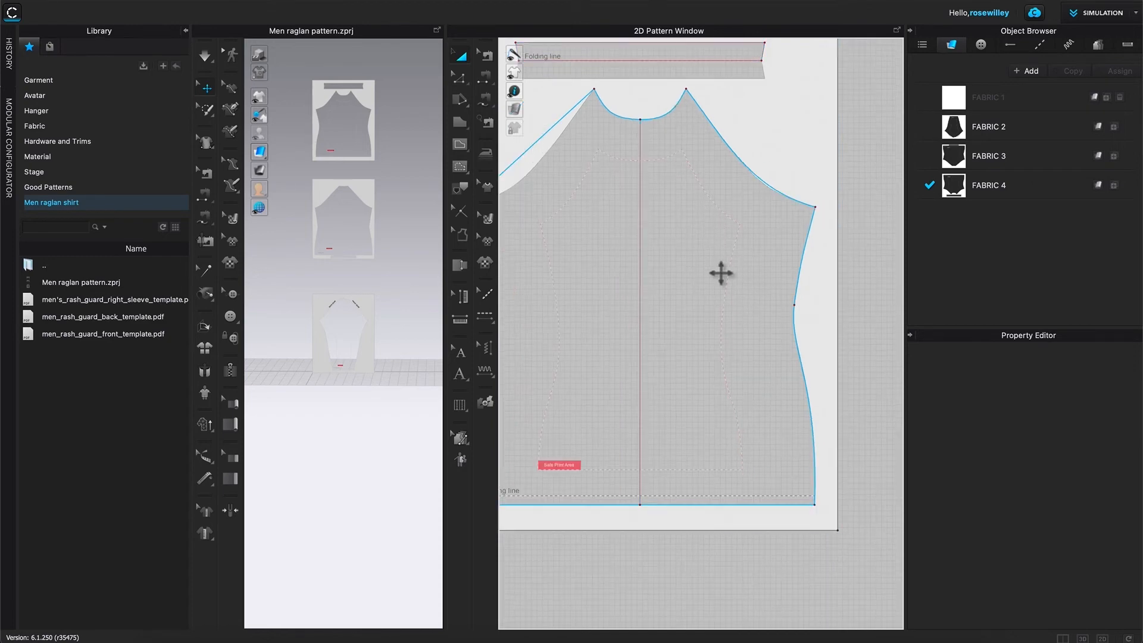
scroll(722, 275, "up", 2)
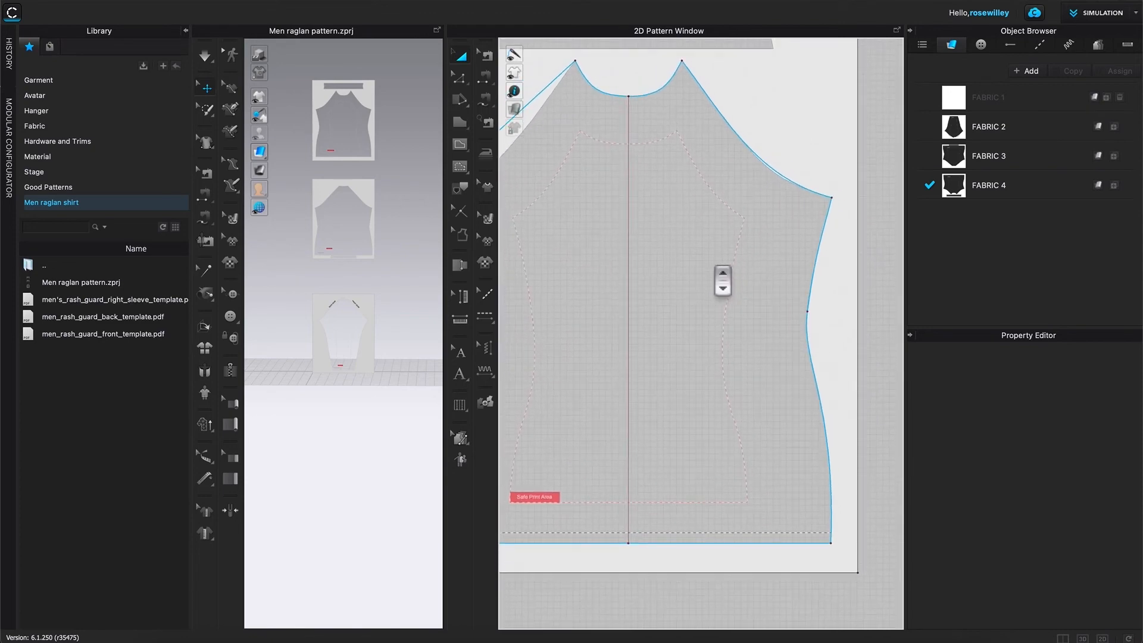
scroll(723, 279, "up", 1)
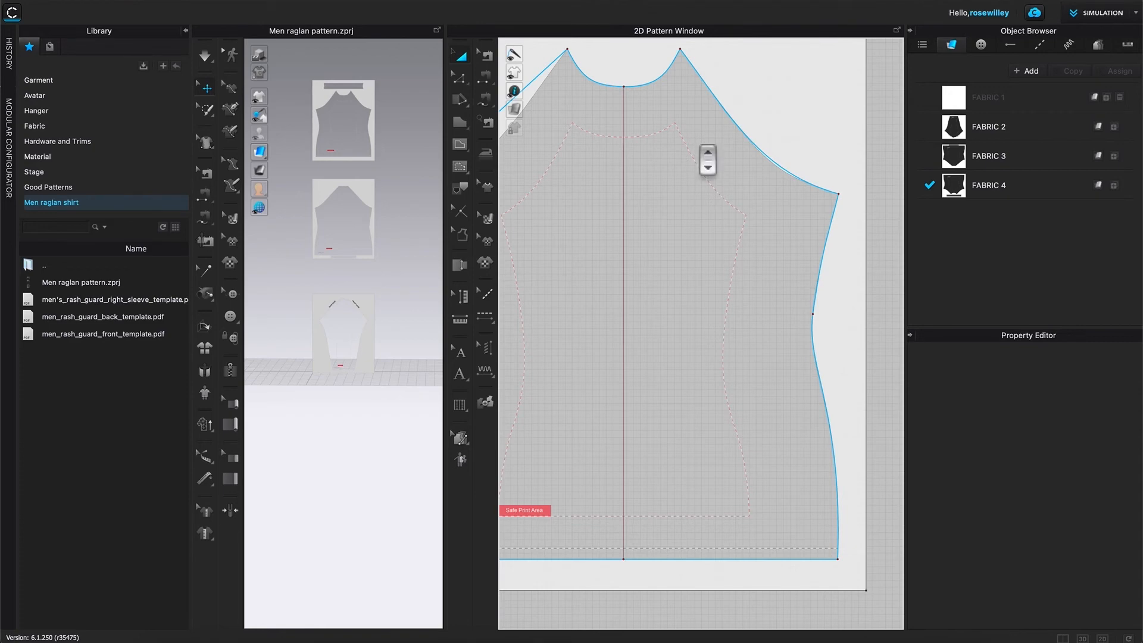
- With Internal Polygon/Line, trace the right upper edge of the dashed safe print area from the centre line along the neck curve and raglan to the underarm corner
left_click(462, 147)
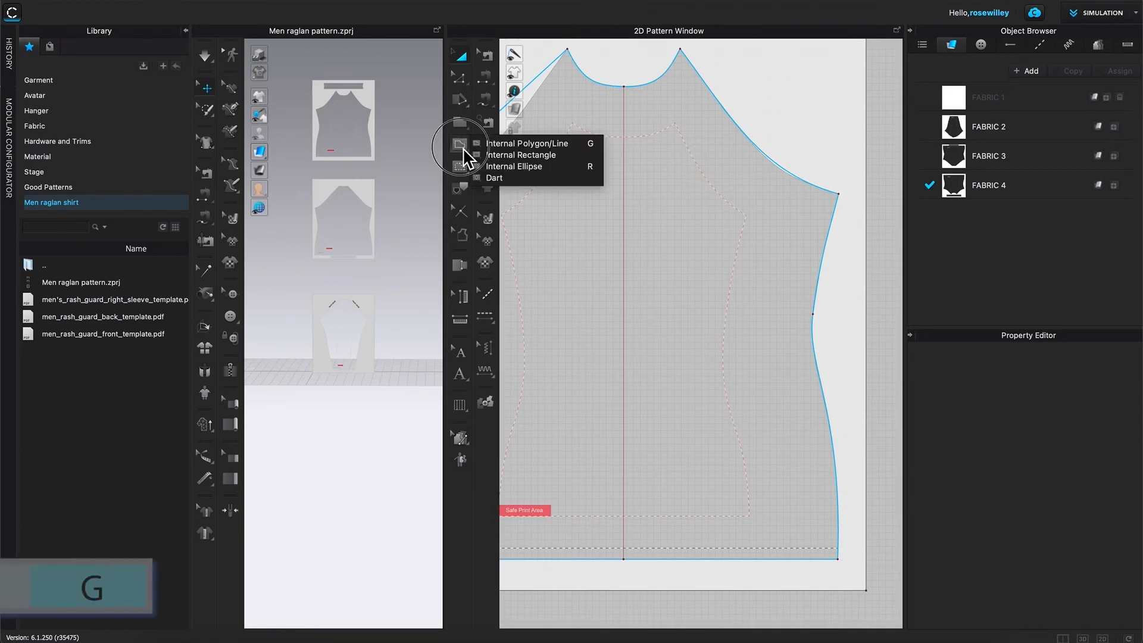
left_click(533, 147)
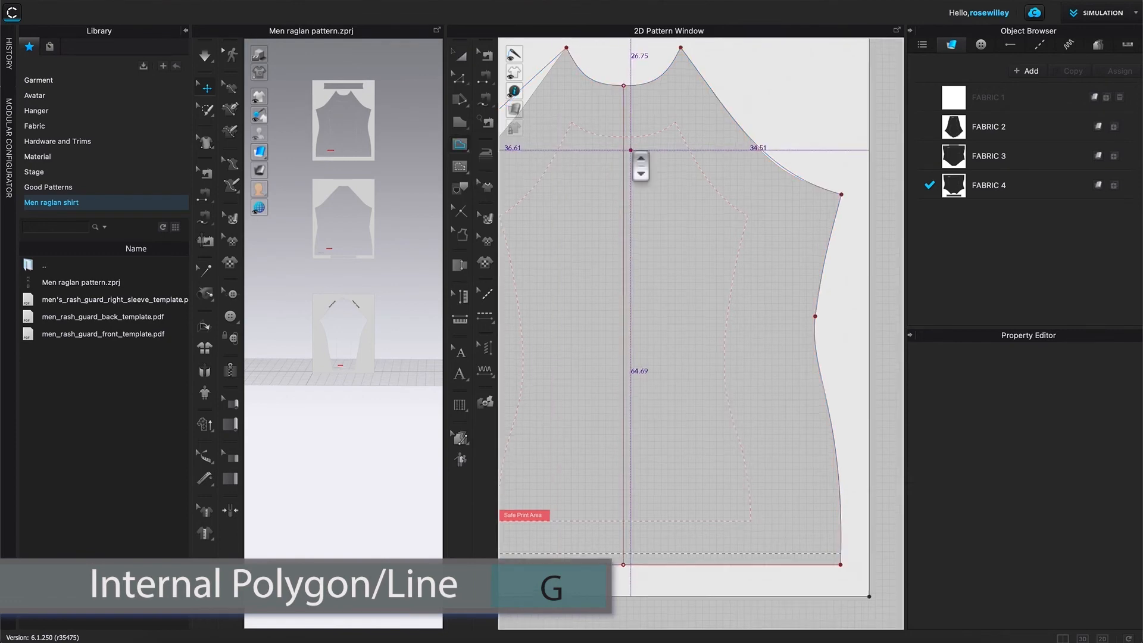
scroll(626, 156, "up", 3)
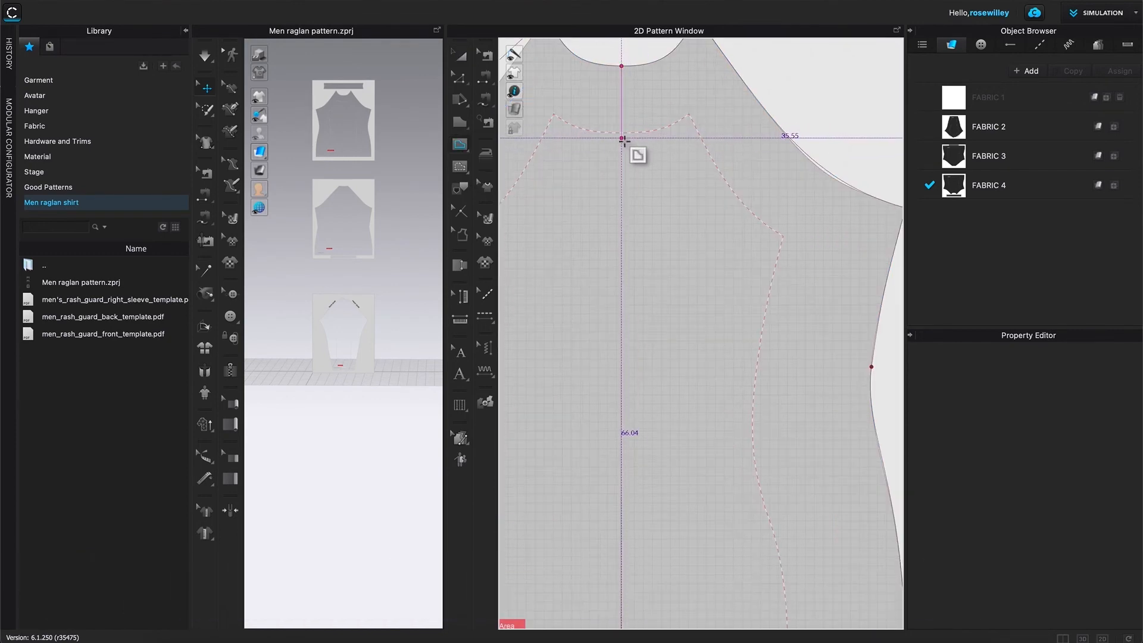
left_click(624, 137)
left_click(632, 137)
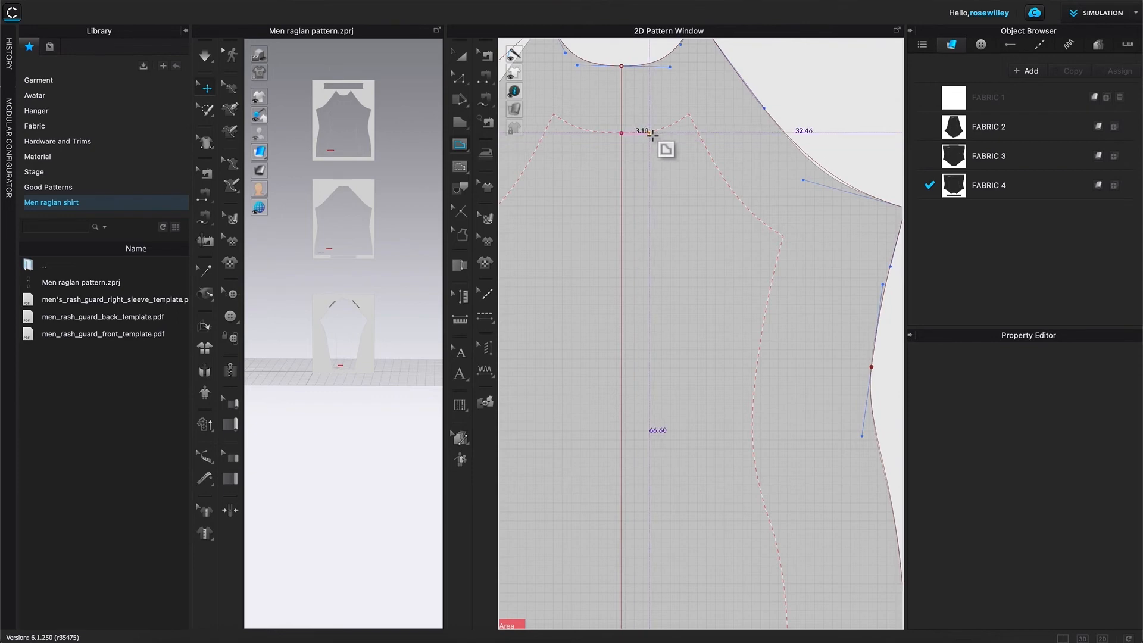
left_click(658, 132)
left_click_drag(658, 132, 679, 124)
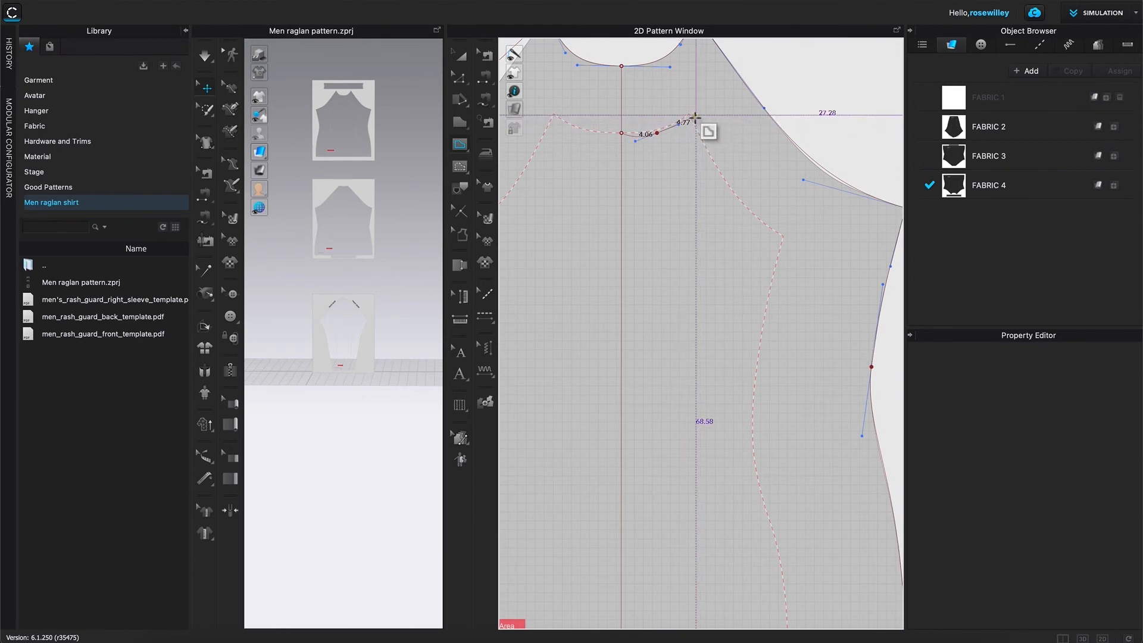
left_click(689, 112)
left_click(733, 191)
left_click(782, 235)
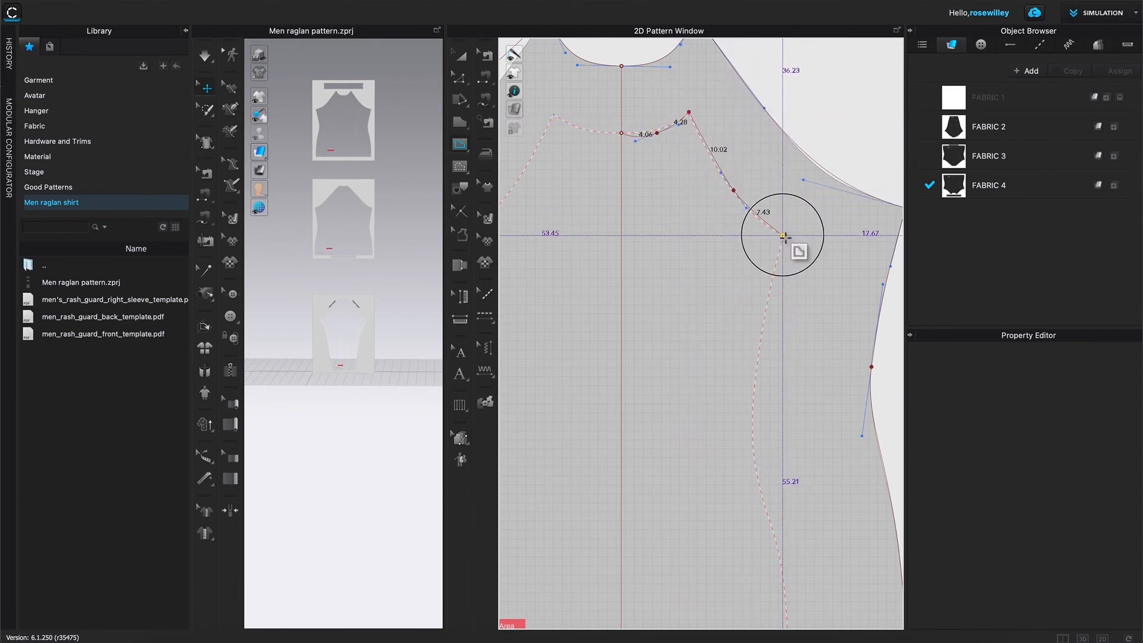
- Continue the internal line down the safe print area's curved right side and along its bottom edge to the centre line, about 88.9 cm in total
scroll(775, 296, "down", 3)
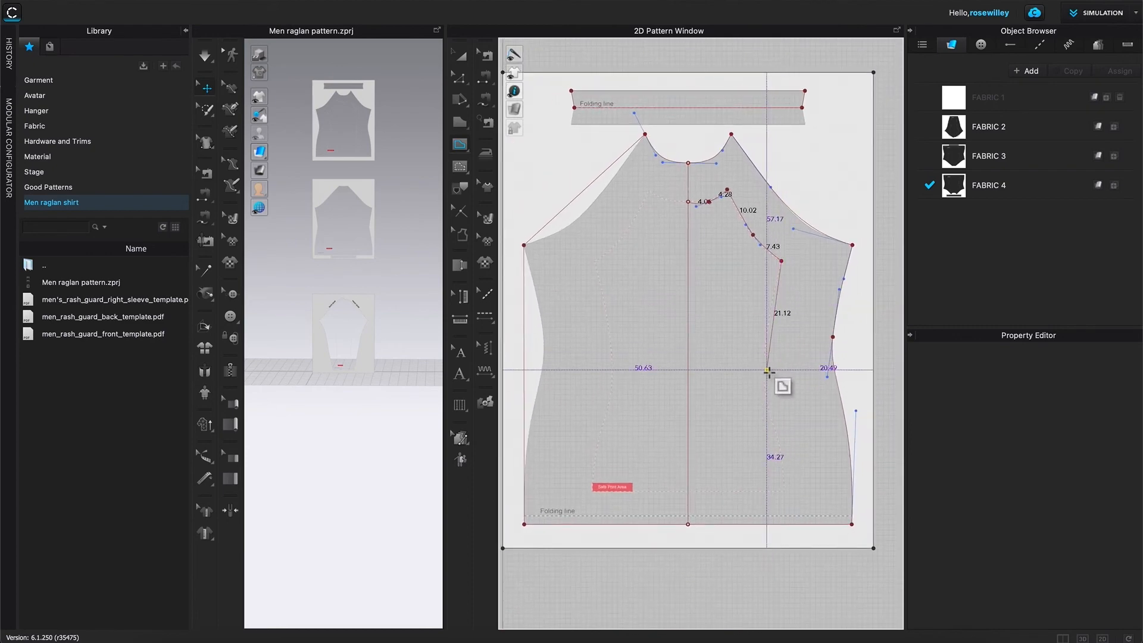
left_click_drag(763, 368, 764, 397)
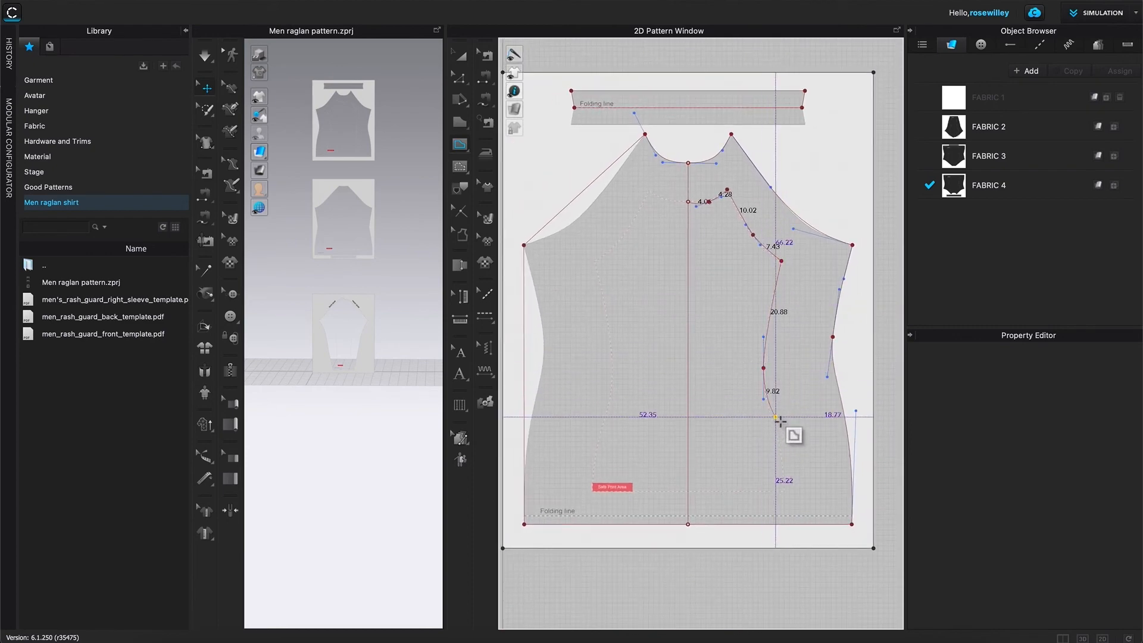
left_click_drag(782, 450, 783, 472)
left_click(783, 492)
left_click(688, 493)
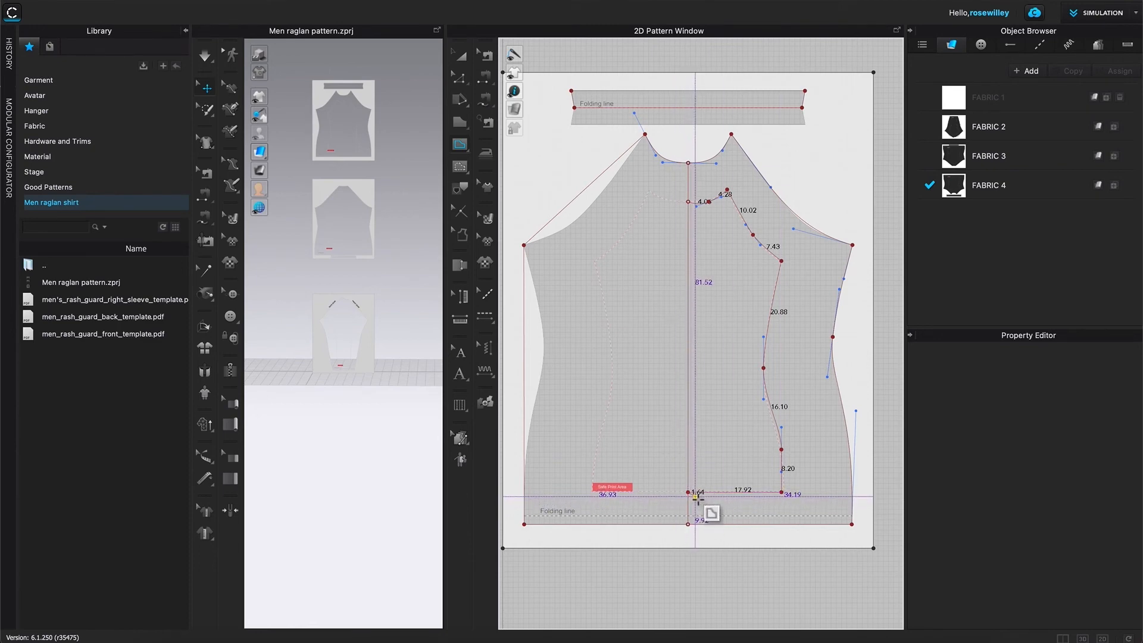
key("Return")
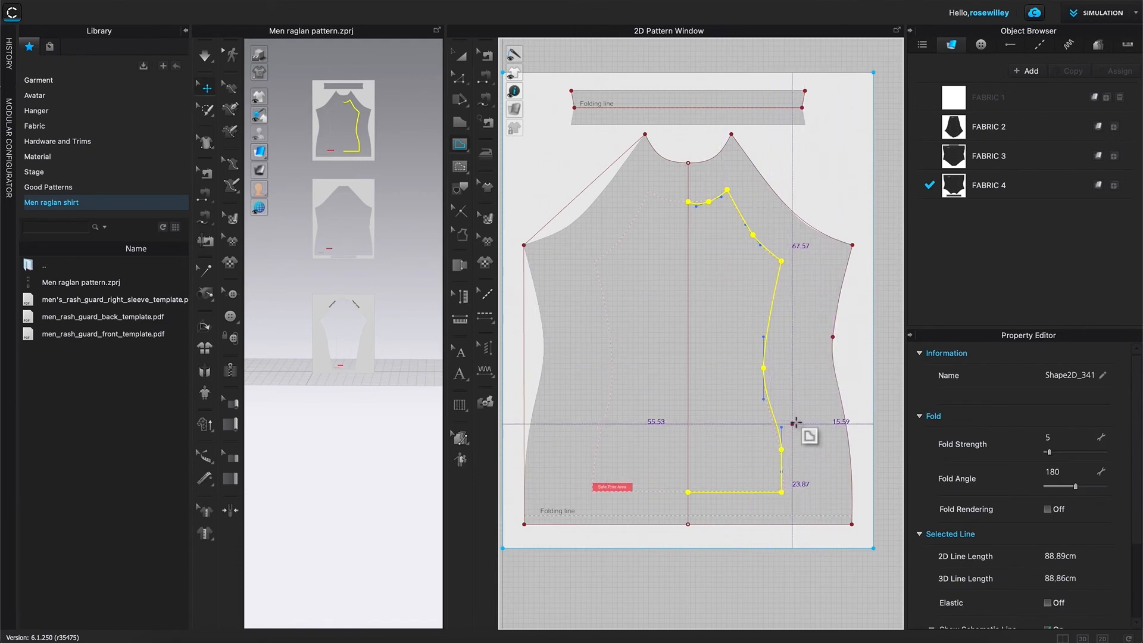
scroll(825, 430, "up", 2)
scroll(811, 403, "up", 1)
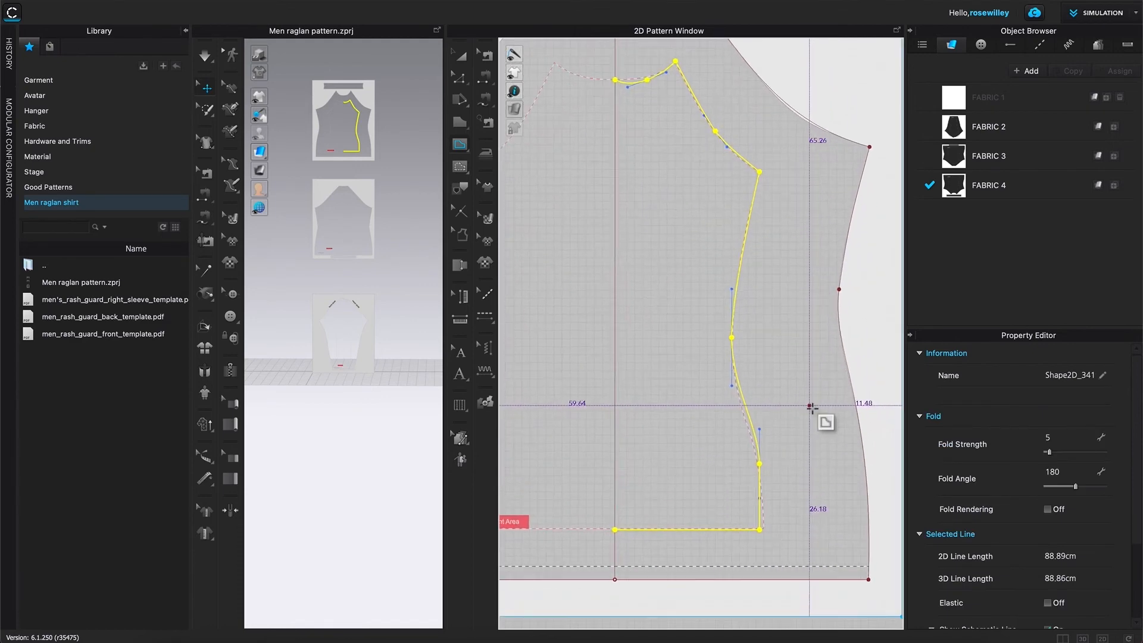
scroll(793, 136, "down", 1)
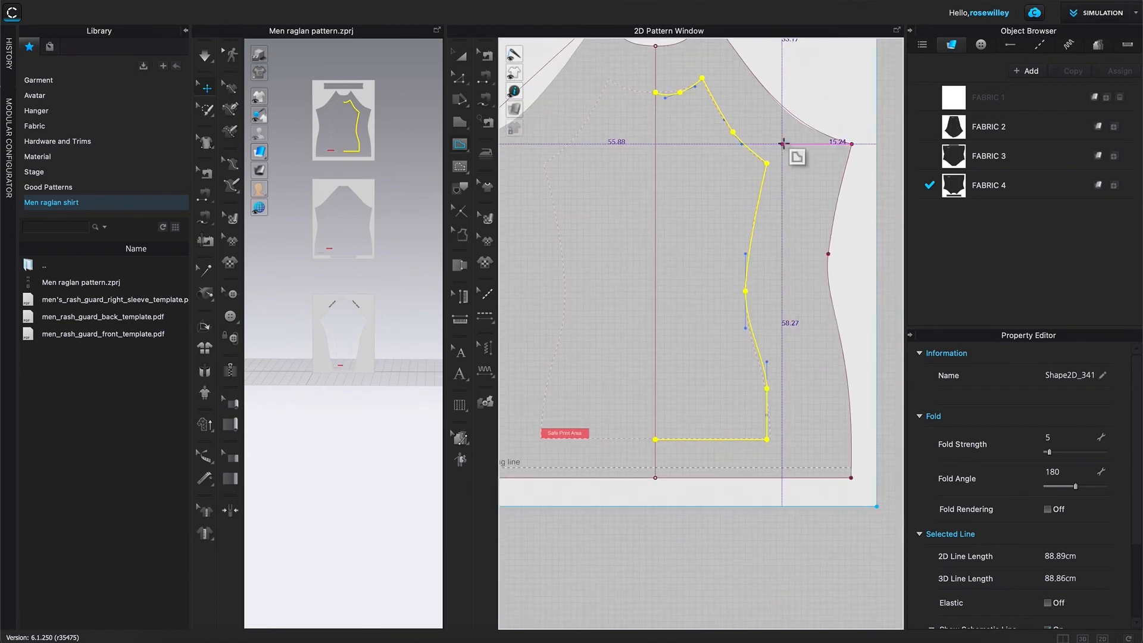
scroll(743, 107, "down", 1)
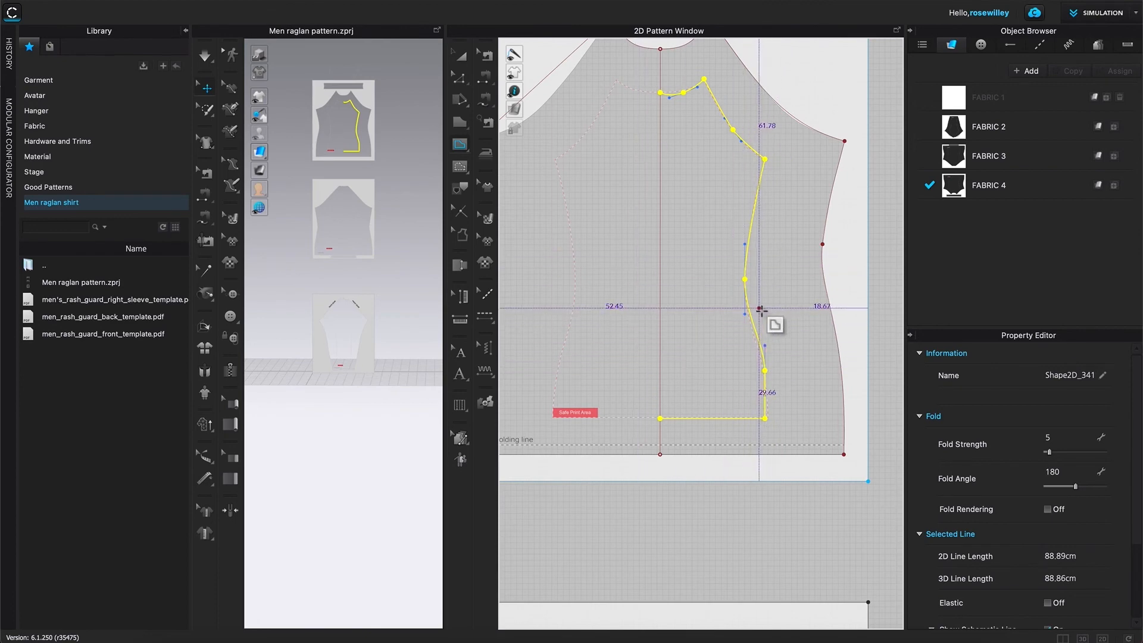
scroll(748, 158, "down", 2)
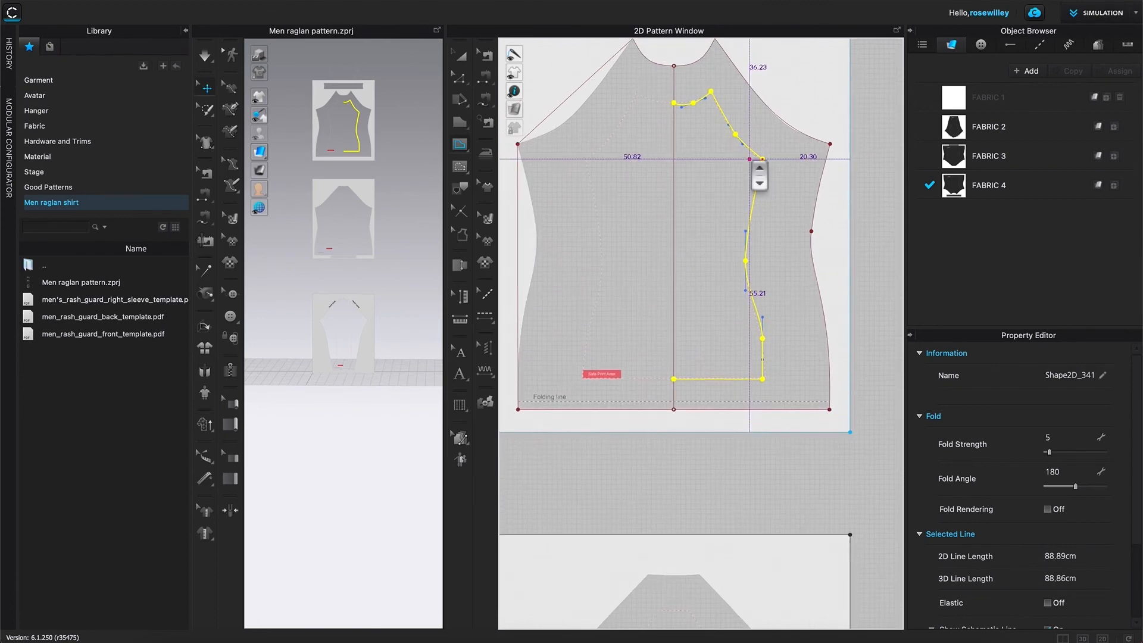
- With Edit Pattern, move the safe print line's neck curve point and raglan curve point onto the dashed outline
scroll(749, 159, "up", 1)
scroll(749, 159, "down", 2)
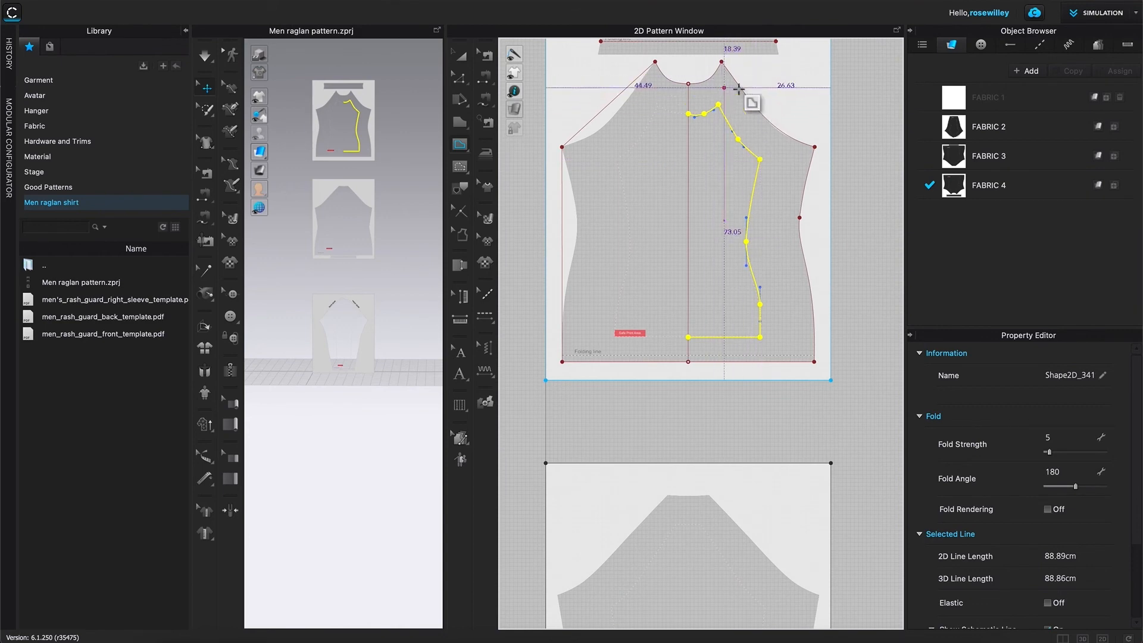
scroll(709, 146, "up", 2)
scroll(709, 146, "up", 2)
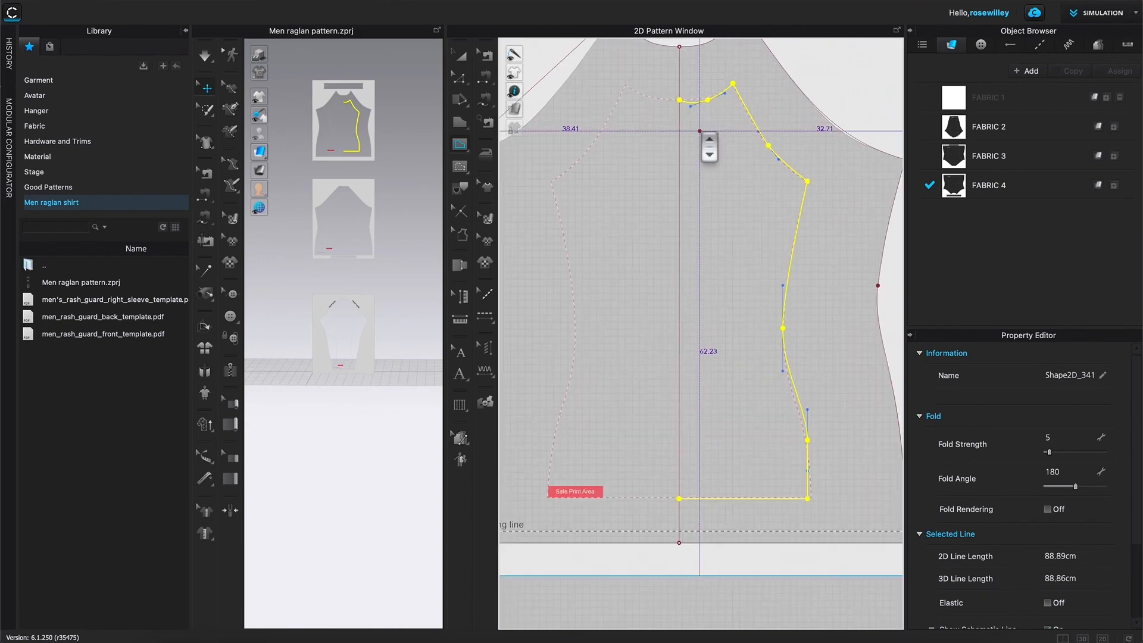
scroll(760, 177, "up", 1)
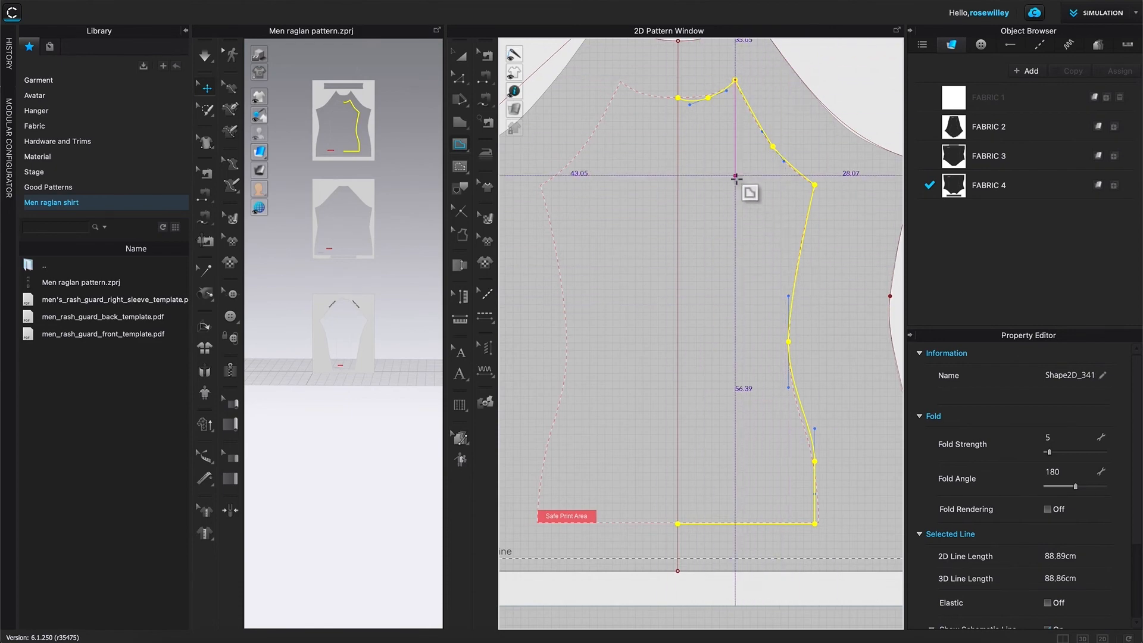
left_click(464, 82)
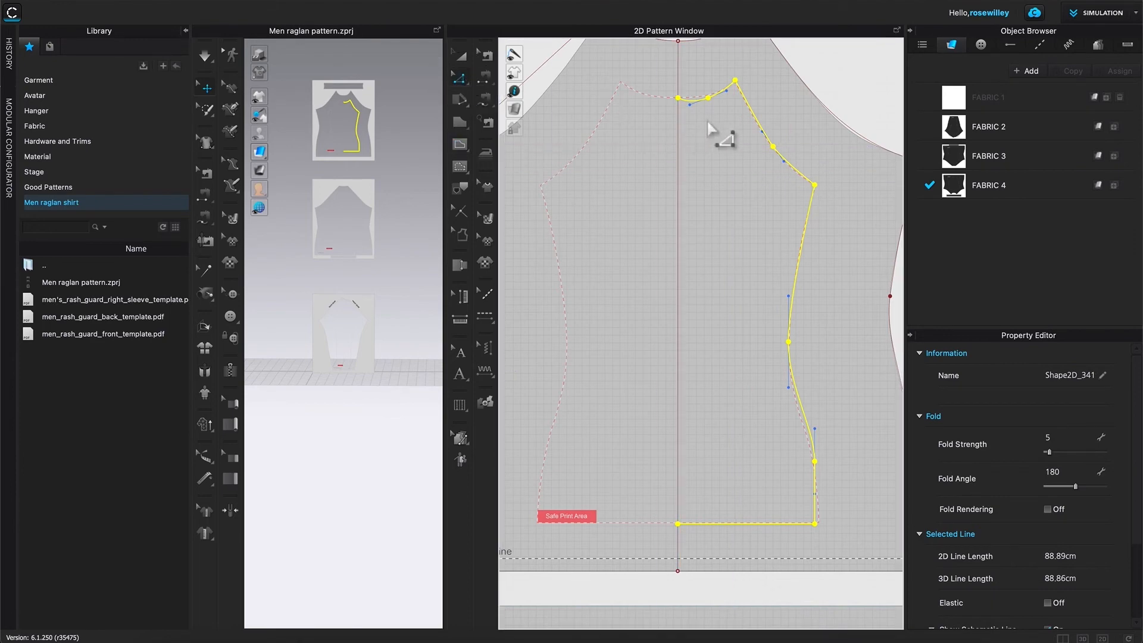
left_click(861, 78)
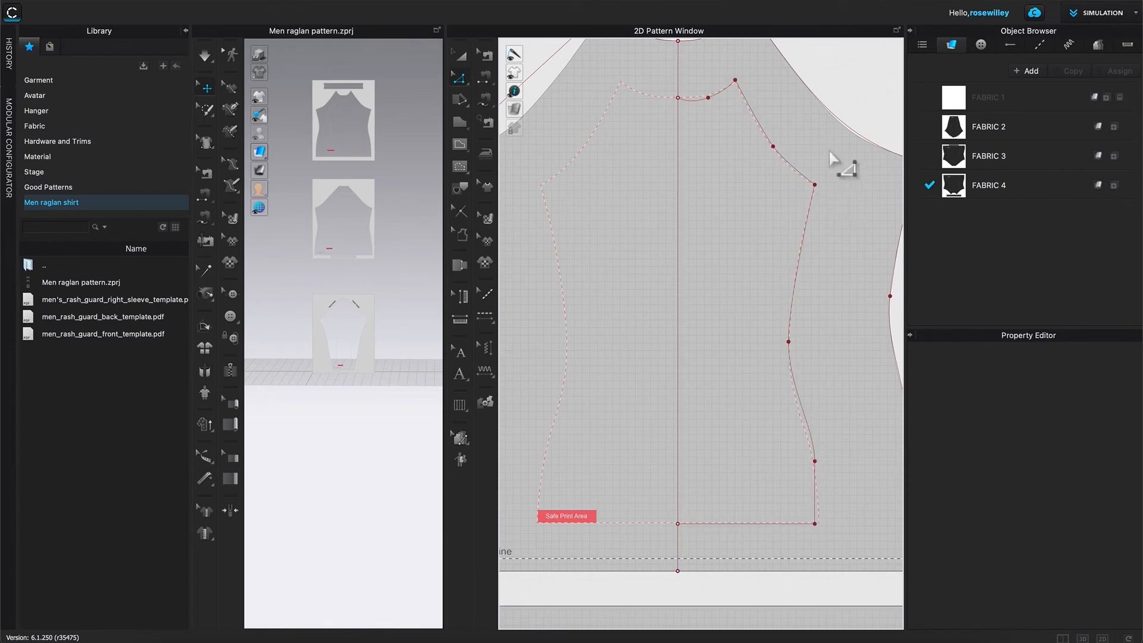
left_click(709, 99)
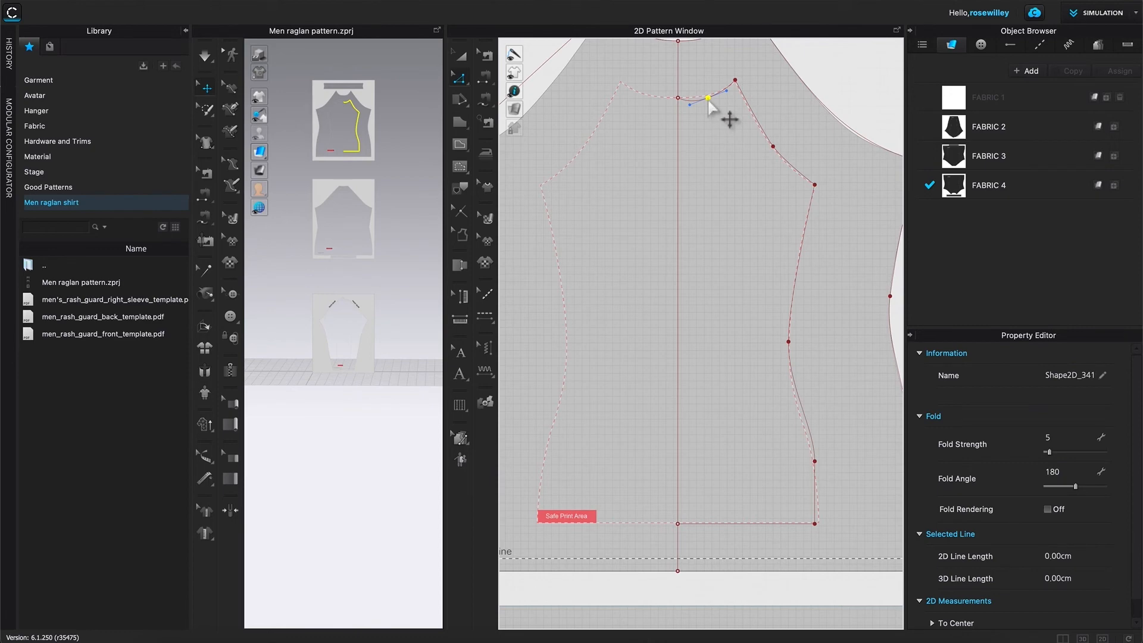
mouse_move(708, 99)
left_mouse_down()
mouse_move(688, 102)
mouse_move(736, 96)
mouse_move(709, 95)
left_mouse_up()
left_click_drag(773, 149, 770, 144)
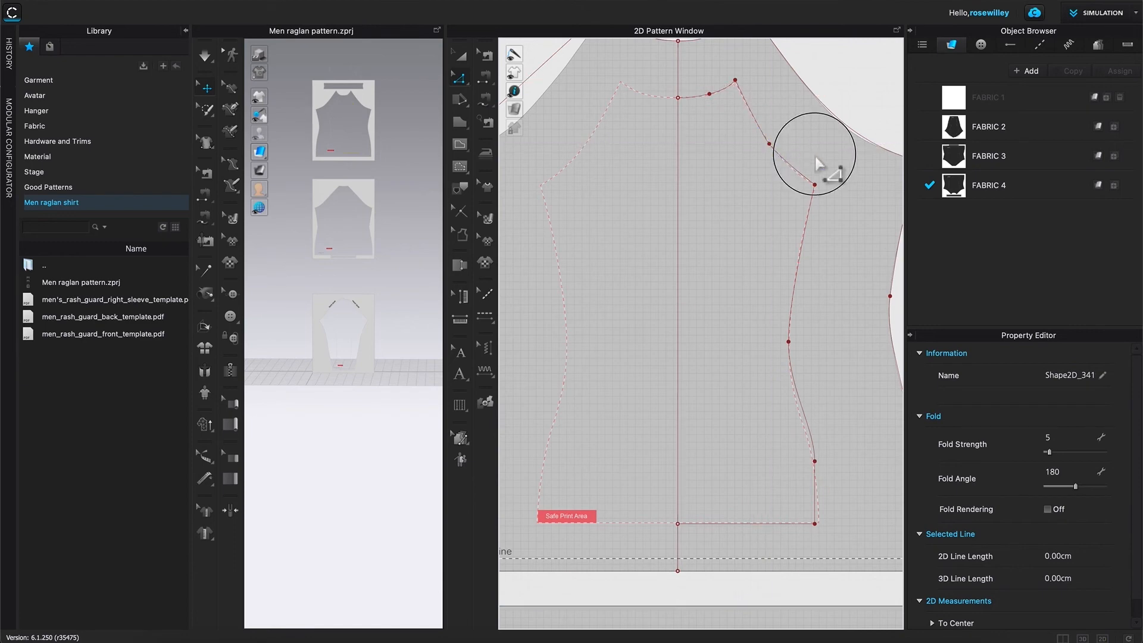
- Adjust the safe print line's lower side point, bend the segment below it, and align the bottom corner with the dashed outline
left_click_drag(815, 461, 808, 451)
left_click_drag(810, 490, 827, 467)
left_click_drag(815, 524, 816, 523)
- Draw an internal line about 31.5 cm long along the front body's dashed folding line, from the centre line to the right side edge
scroll(858, 524, "down", 5)
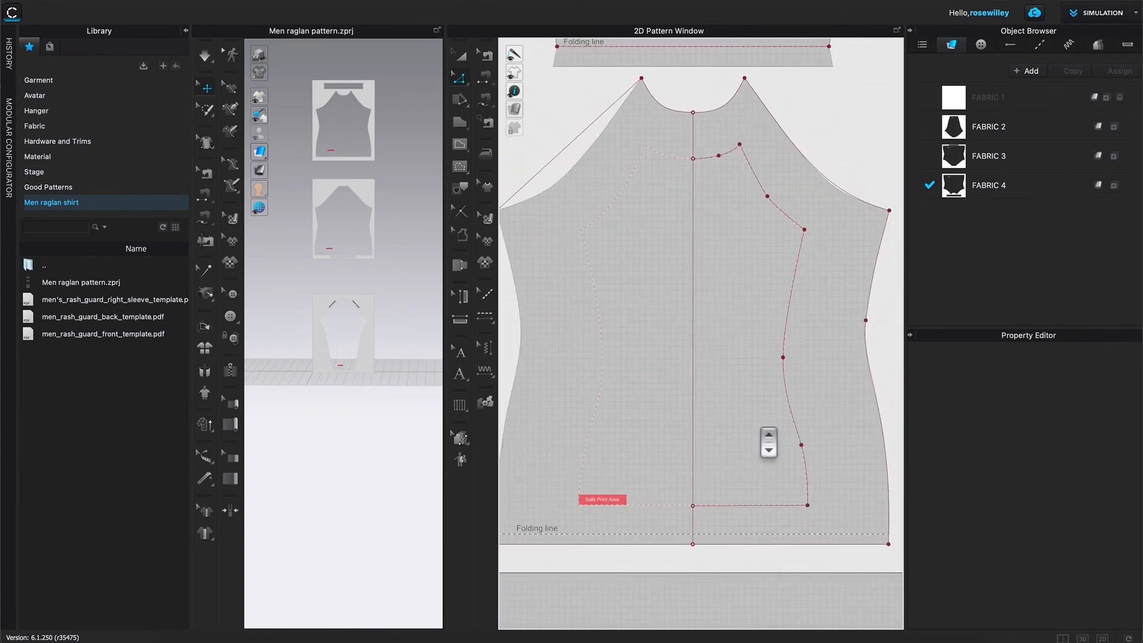
scroll(839, 518, "up", 3)
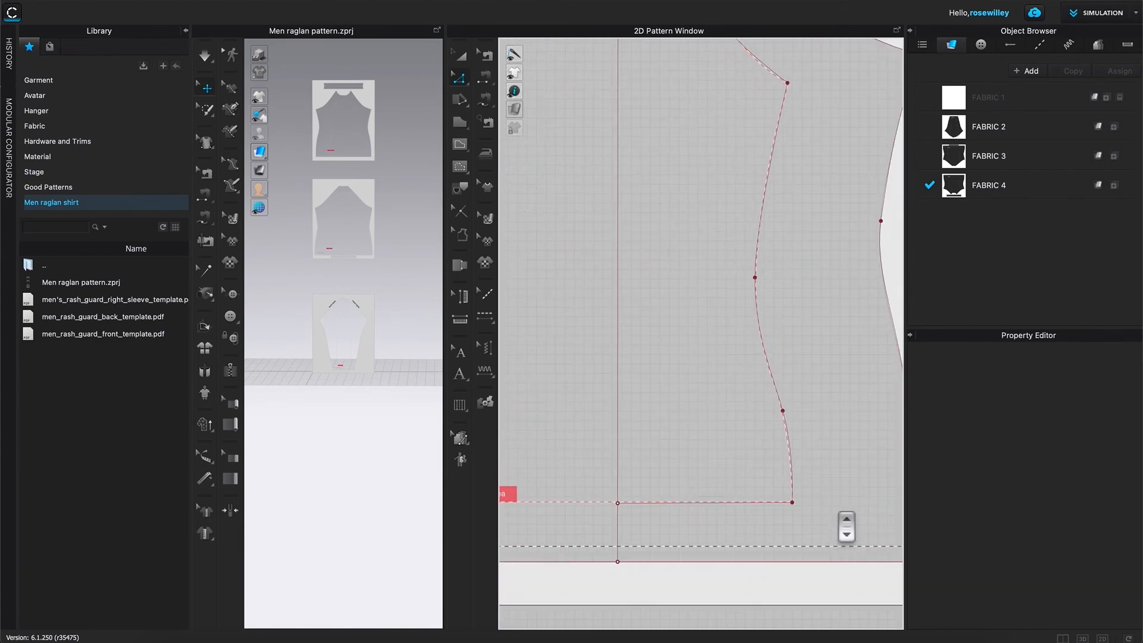
right_click_drag(837, 524, 774, 366)
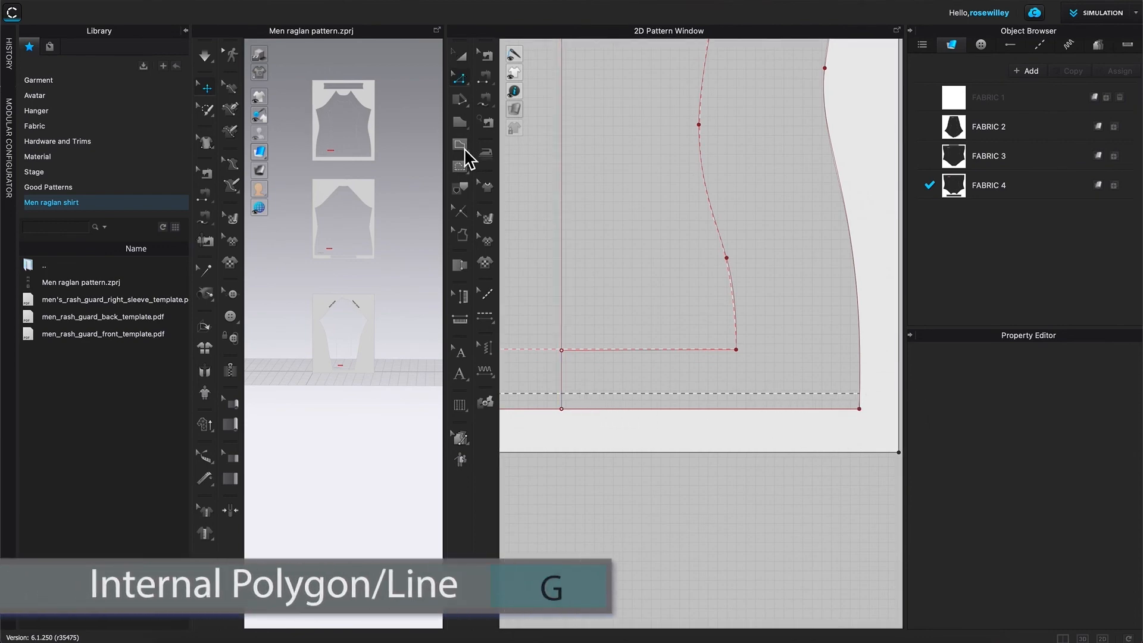
left_click_drag(468, 160, 548, 149)
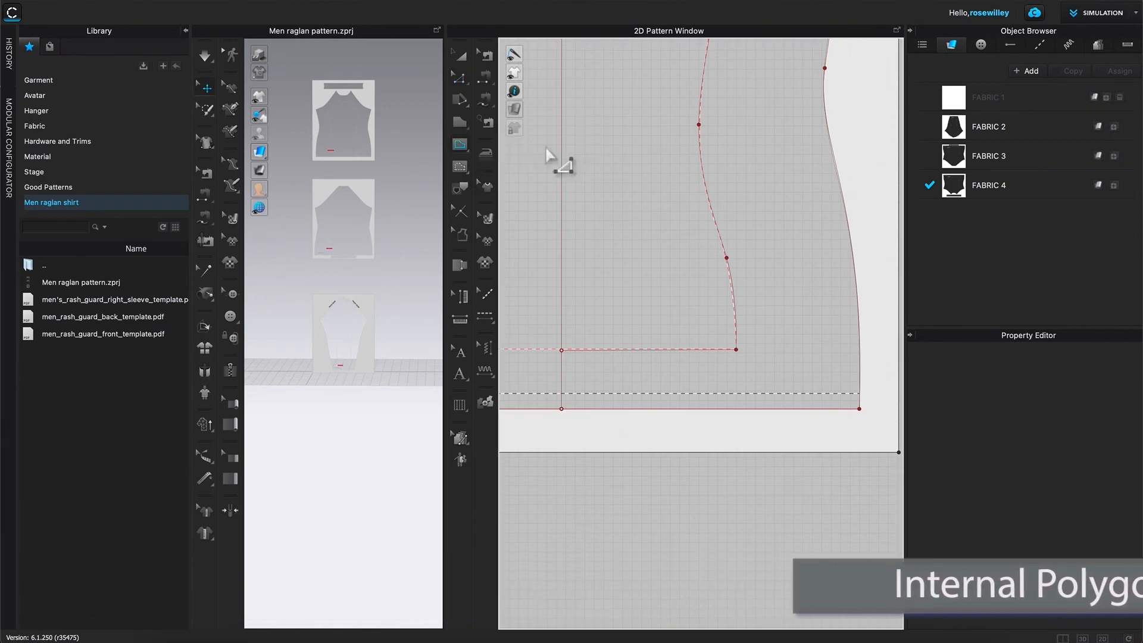
left_click(562, 393)
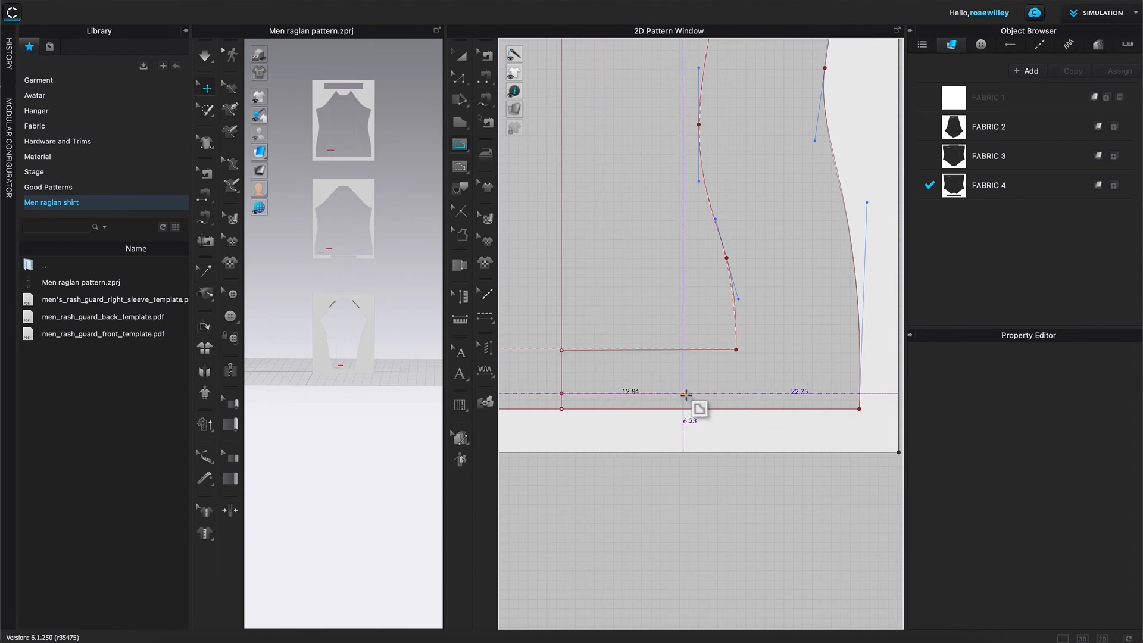
double_click(862, 394)
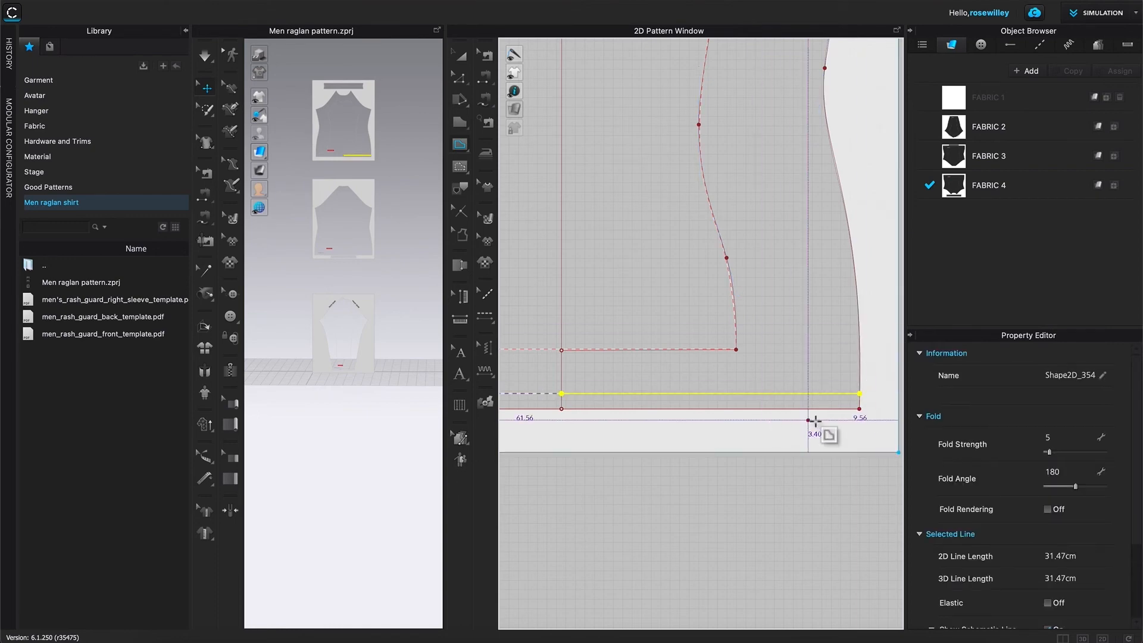
- Select the front body's outline and trace it as a pattern together with its internal lines
scroll(830, 363, "down", 6)
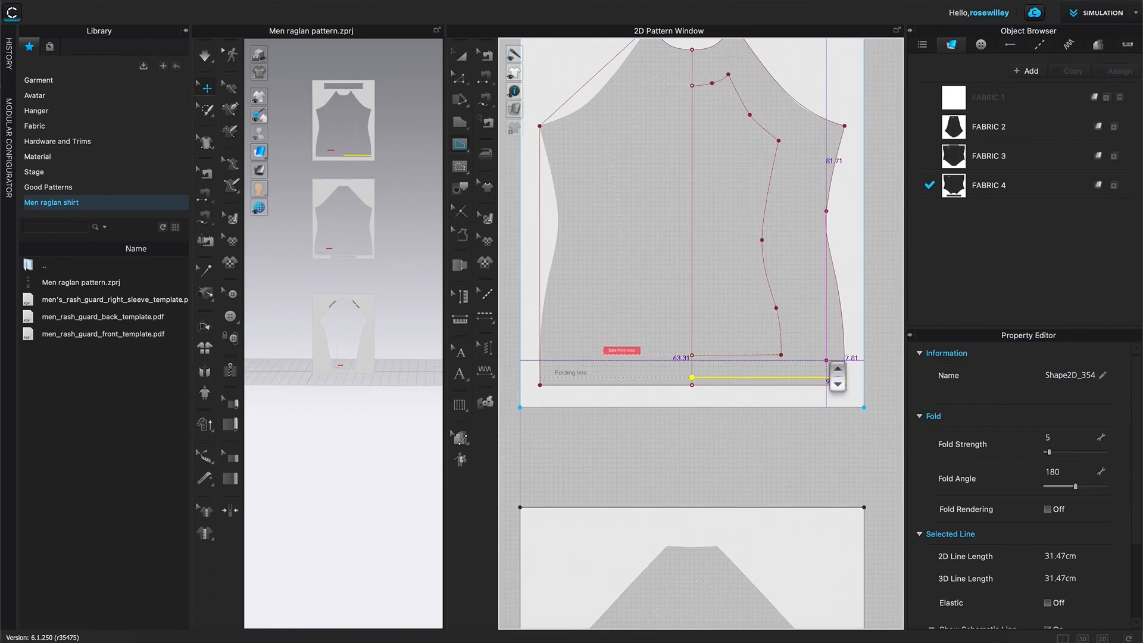
key("a")
middle_click_drag(890, 169, 864, 184)
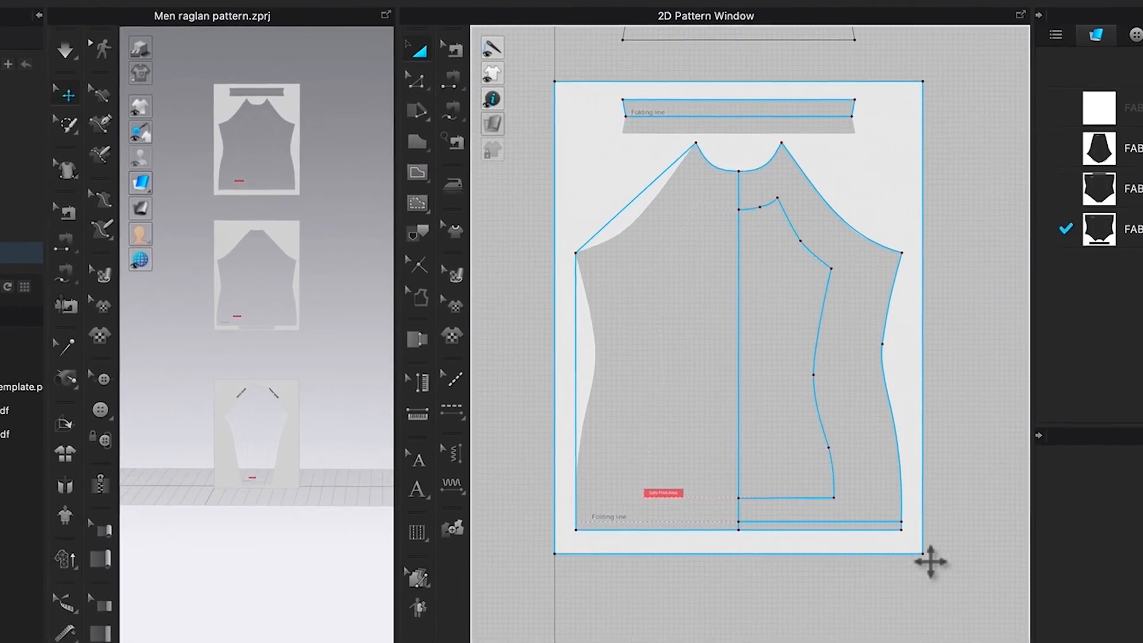
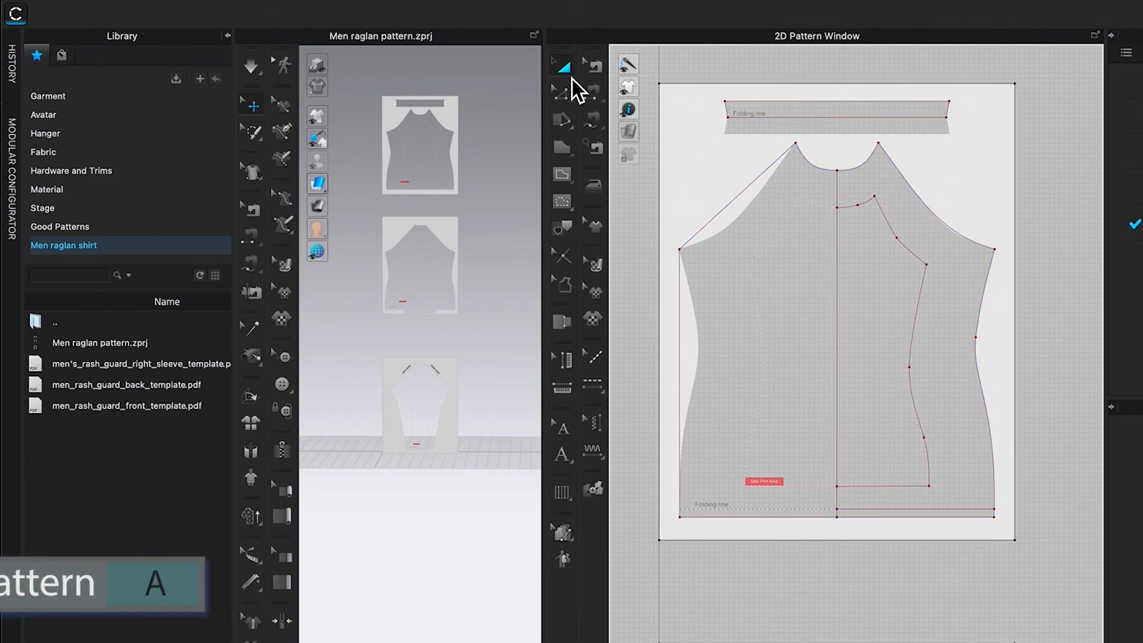
left_click(567, 71)
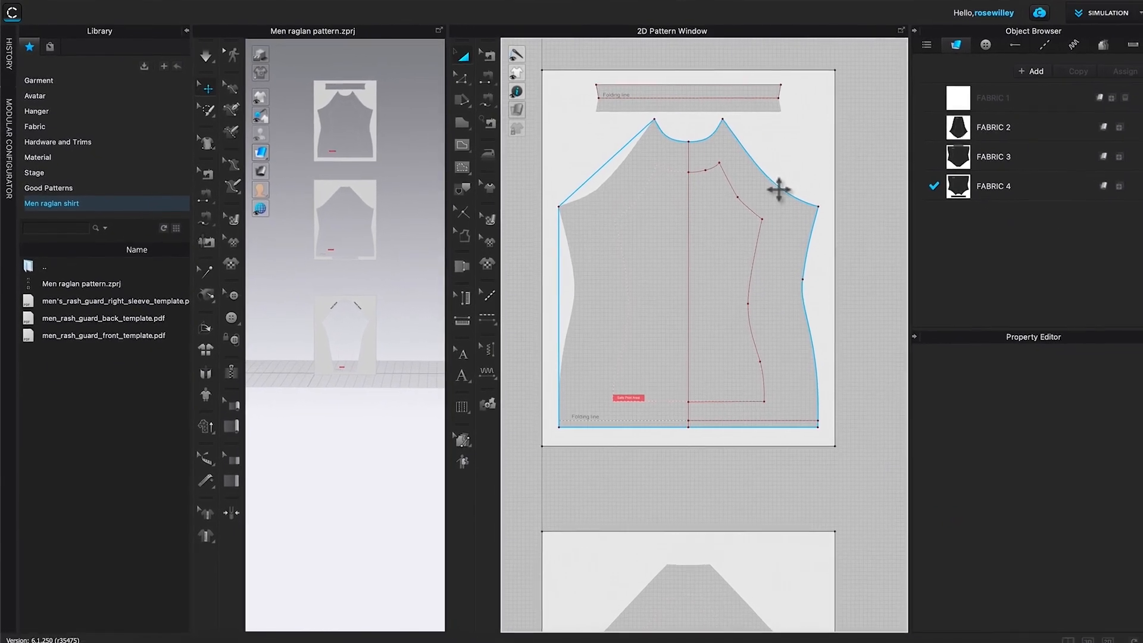
left_click(778, 189)
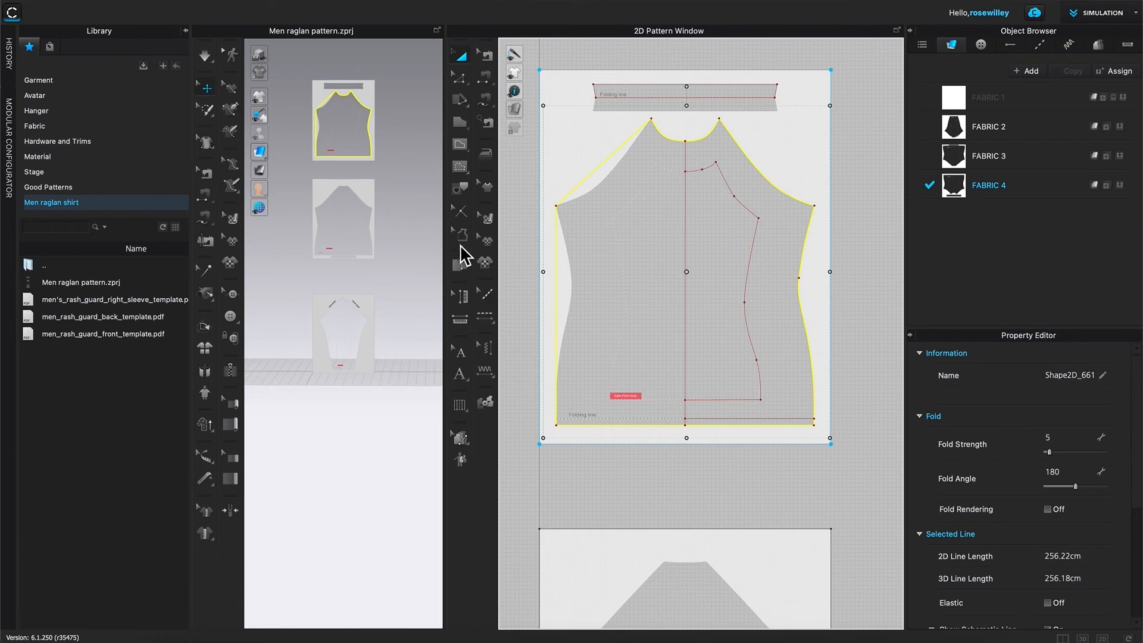
left_click(464, 188)
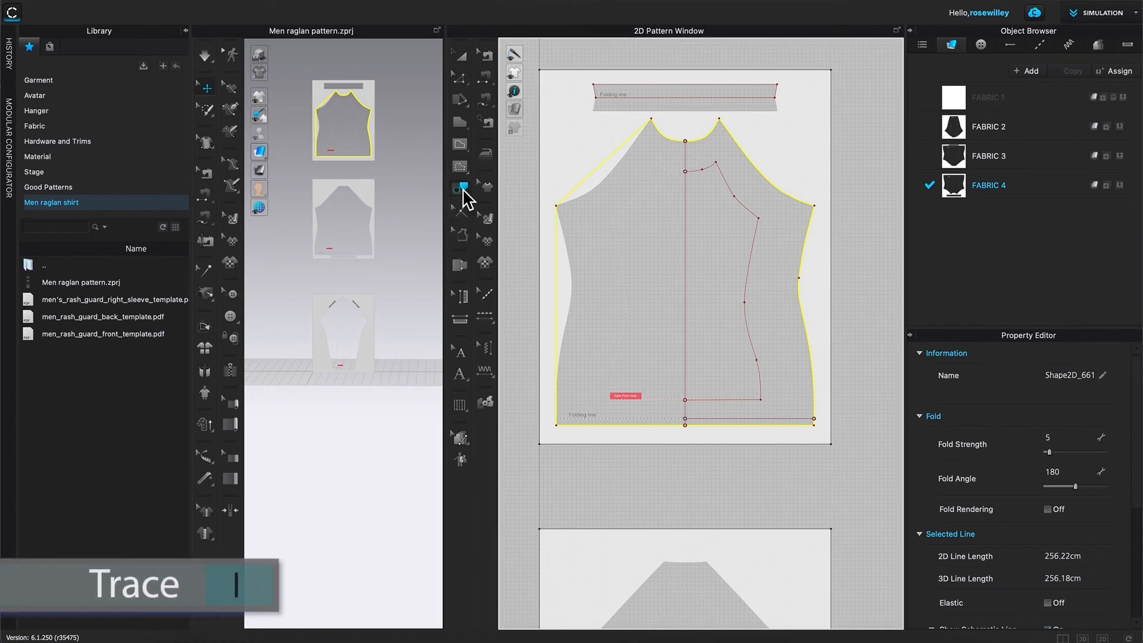
right_click(772, 185)
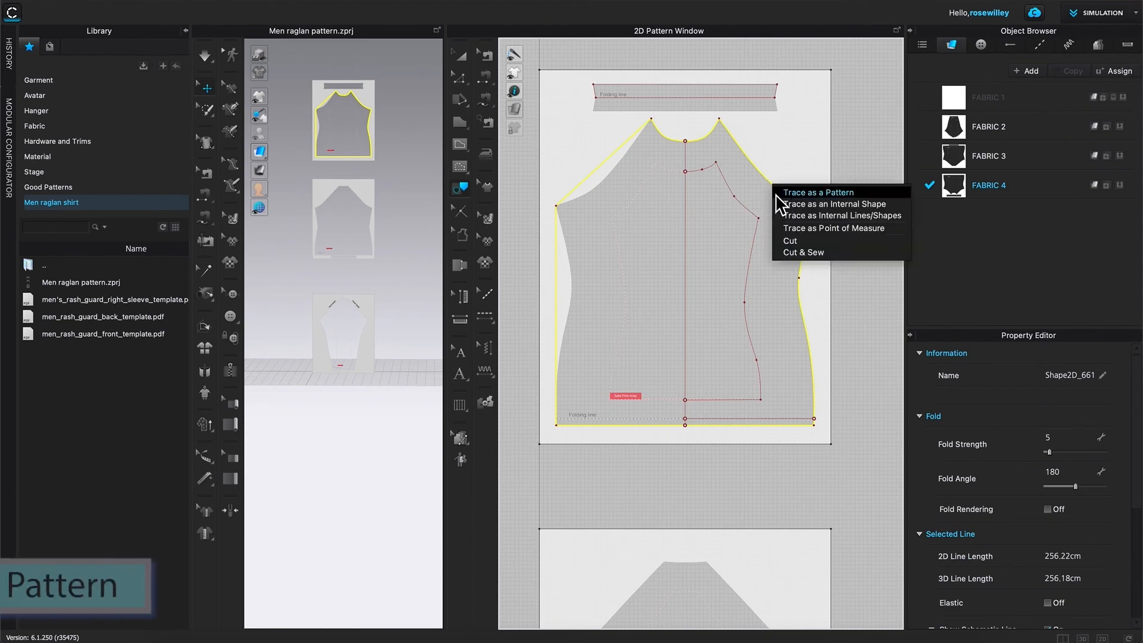
left_click(822, 193)
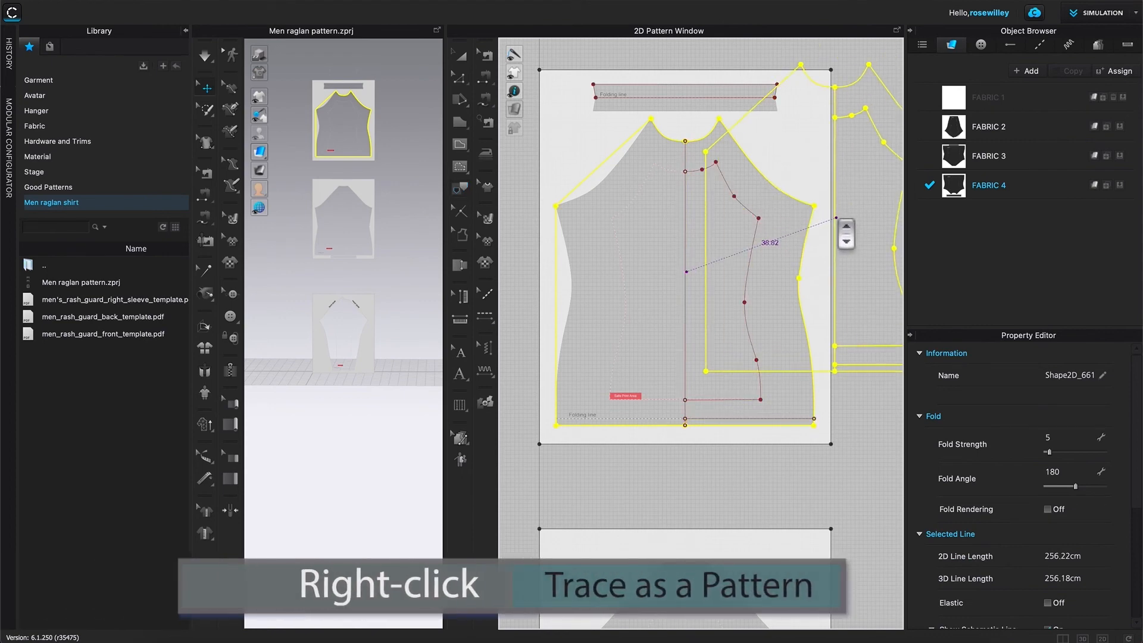
- Place the traced front body about 81.4 cm to the left of the template, constrained to the same horizontal level
scroll(835, 218, "down", 5)
scroll(835, 219, "down", 2)
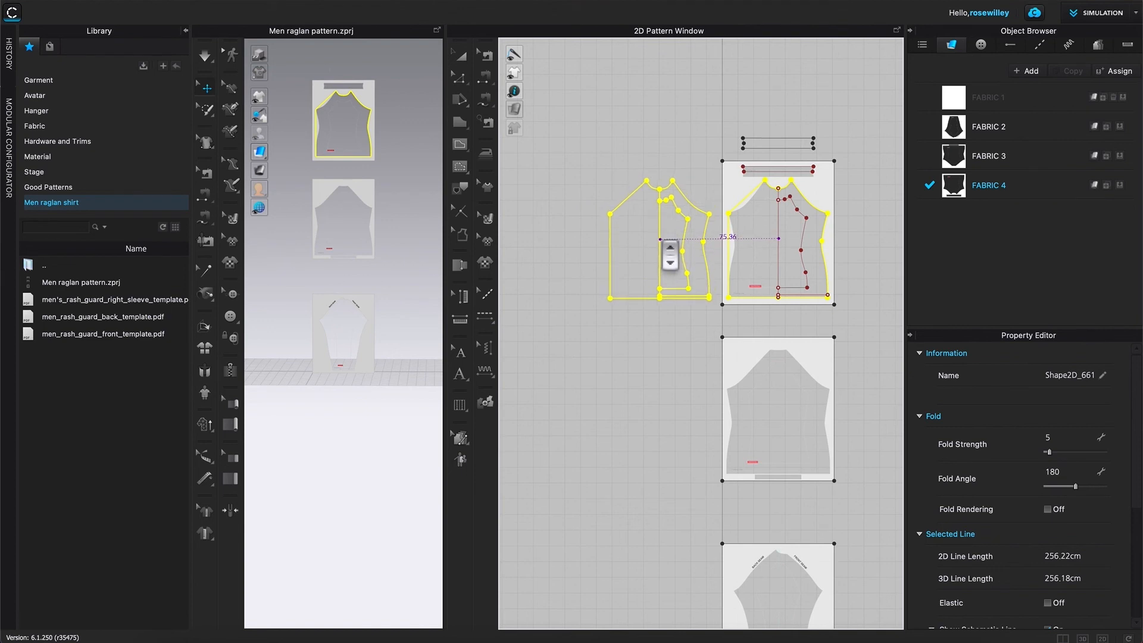
key("shift")
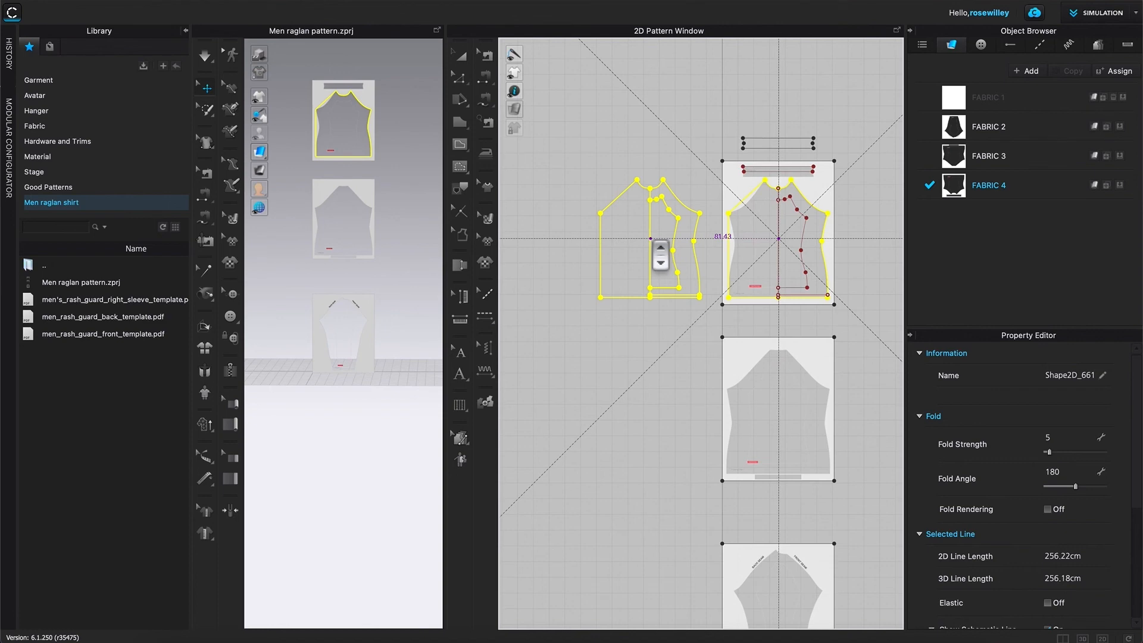
left_click(651, 241)
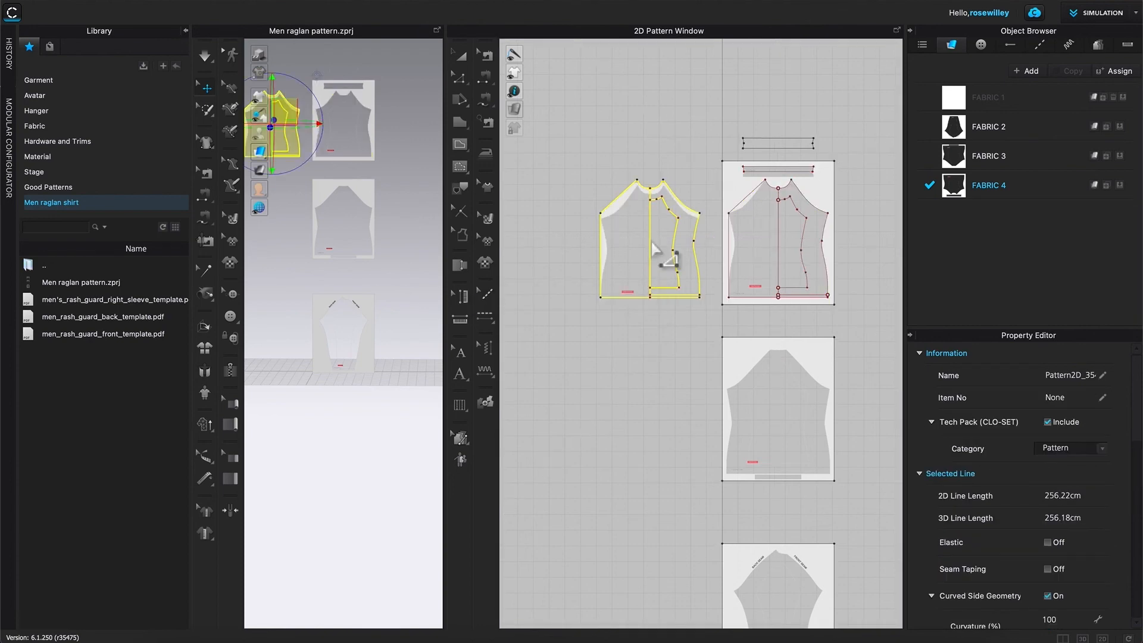
- Cut the traced front body into two halves along its vertical centre line
scroll(661, 327, "up", 2)
scroll(660, 328, "up", 2)
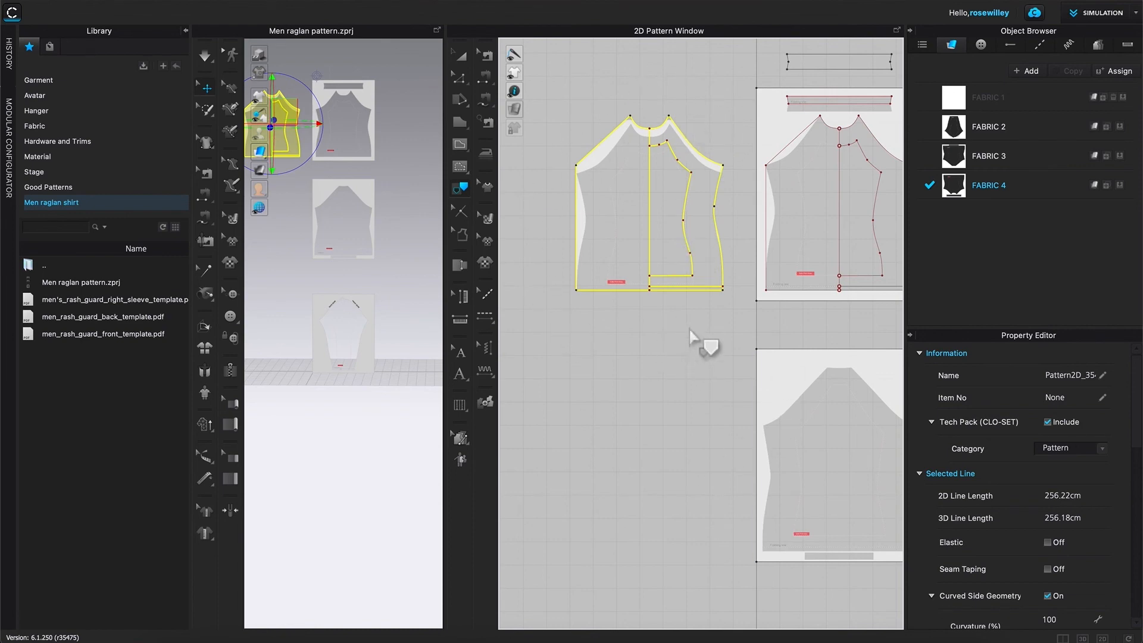
scroll(688, 332, "up", 2)
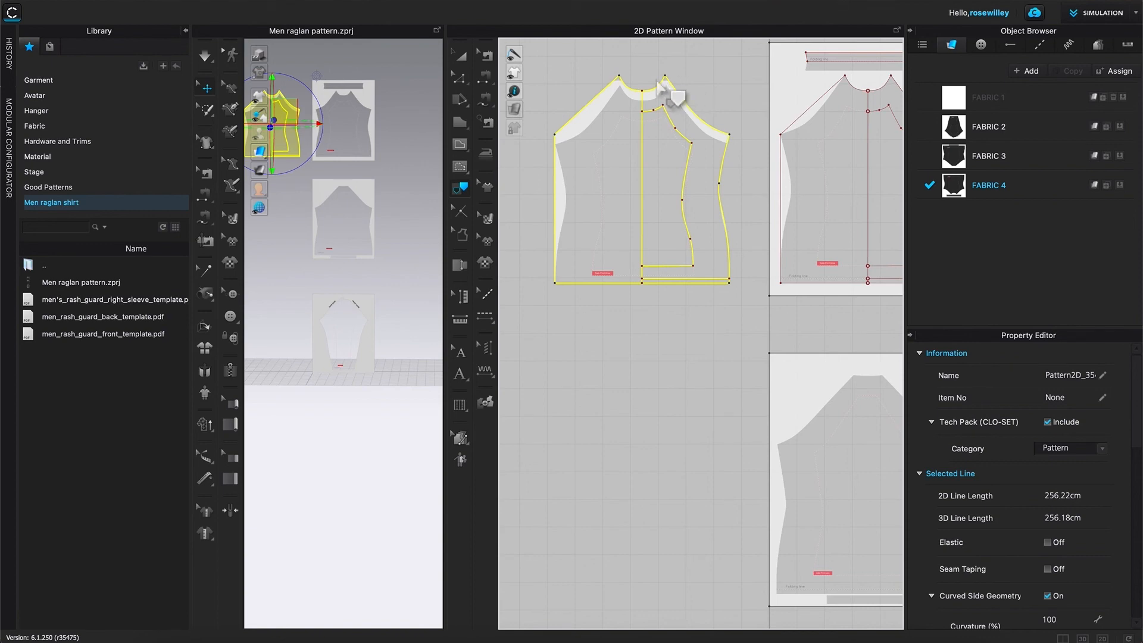
left_click(463, 83)
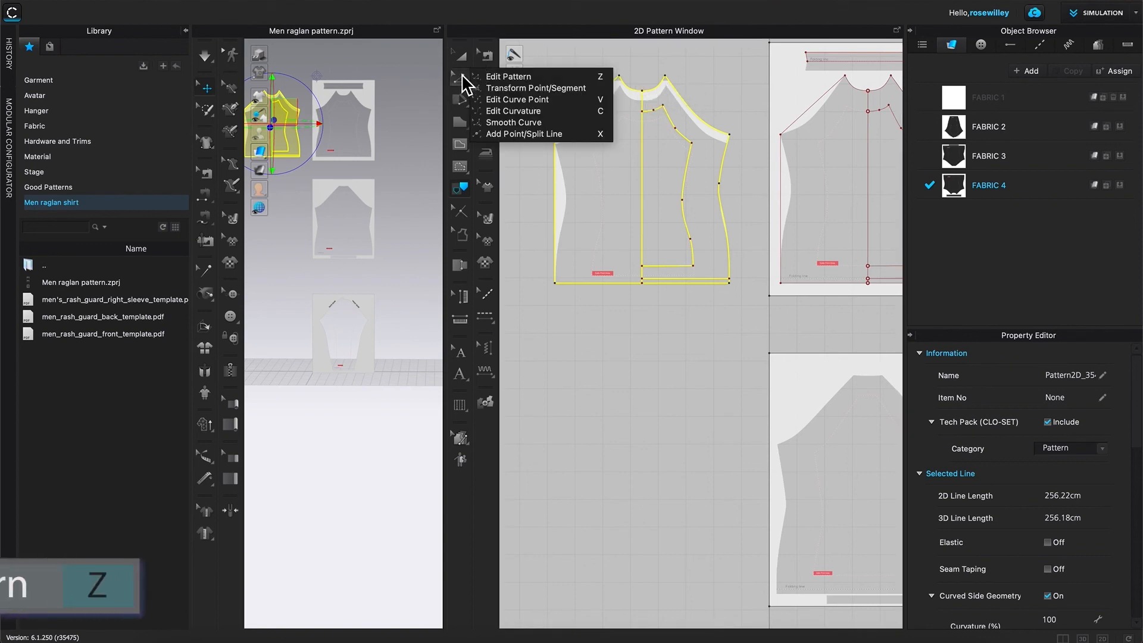
left_click(511, 74)
left_click(720, 91)
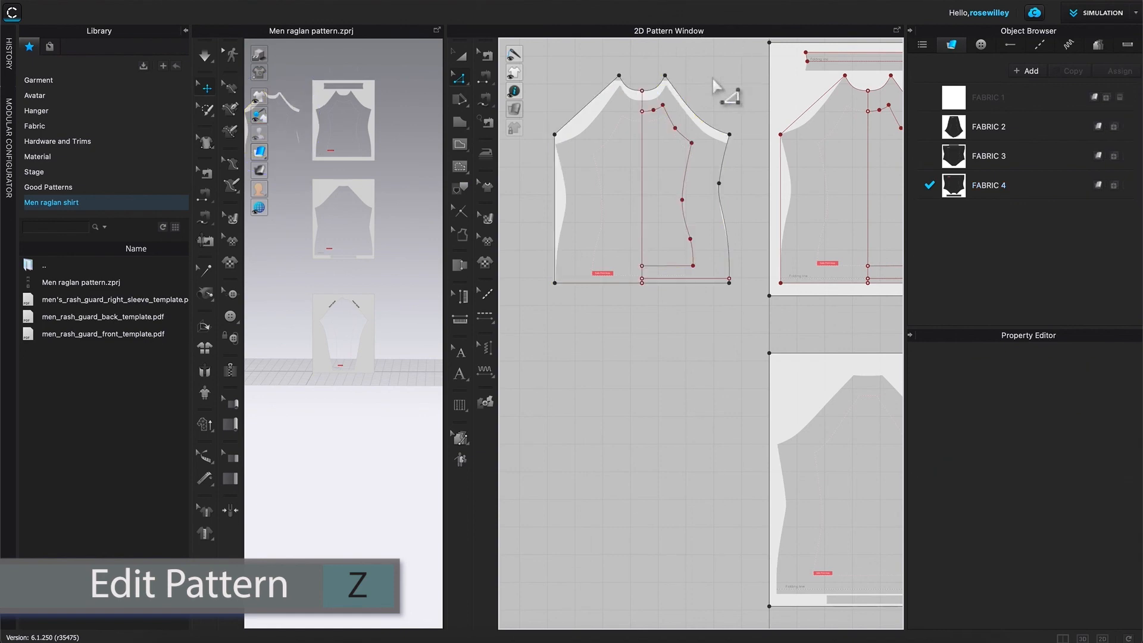
left_click(641, 170)
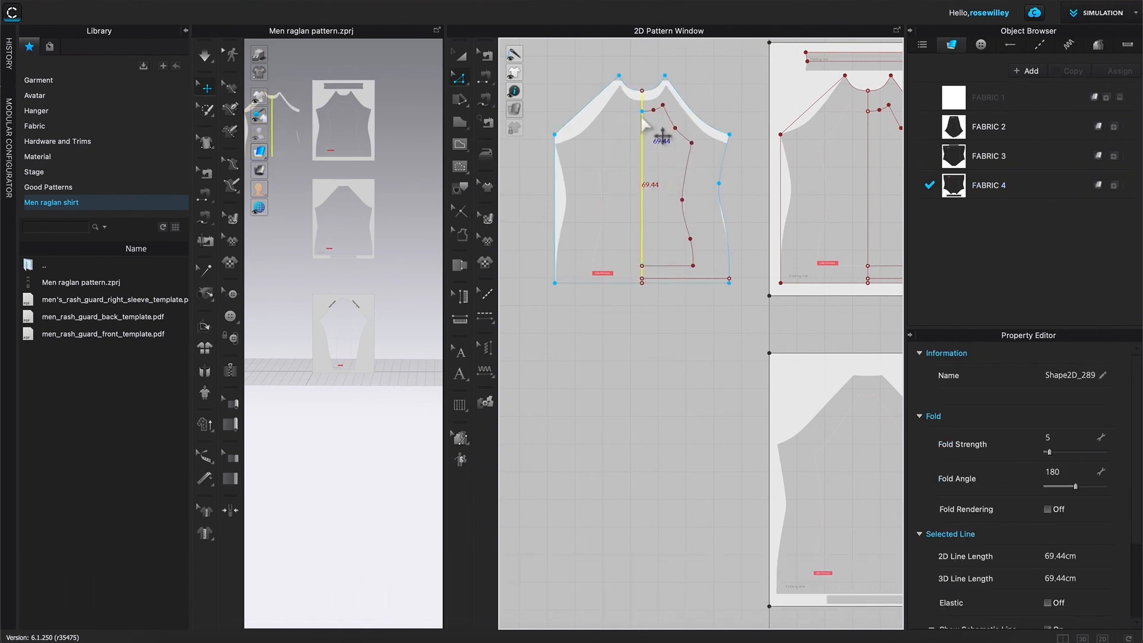
right_click(643, 157)
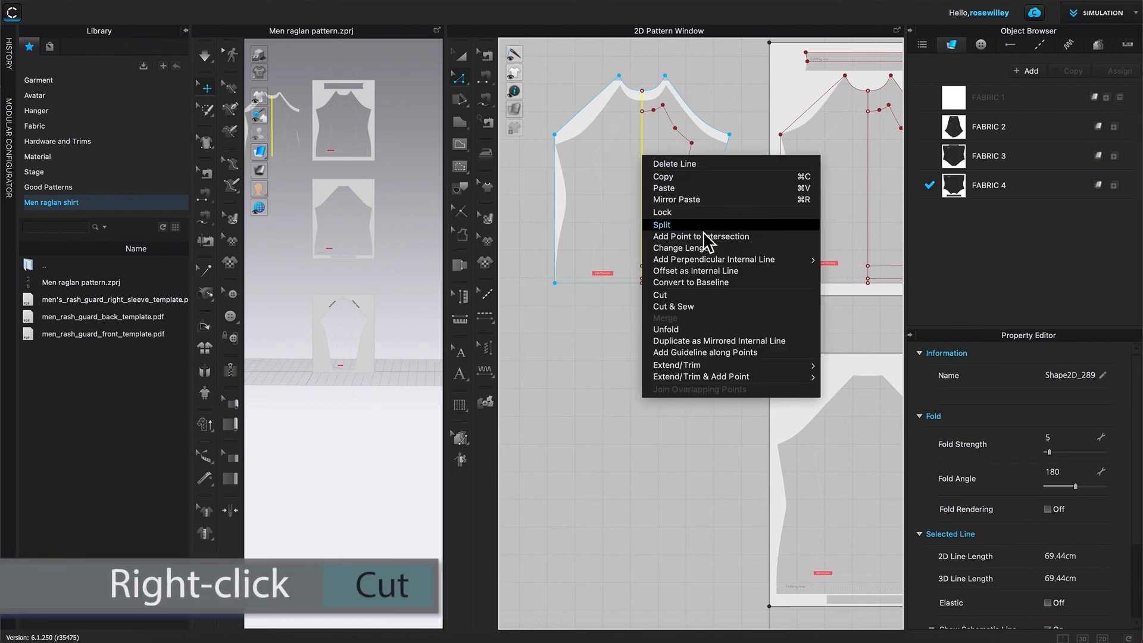
left_click(690, 296)
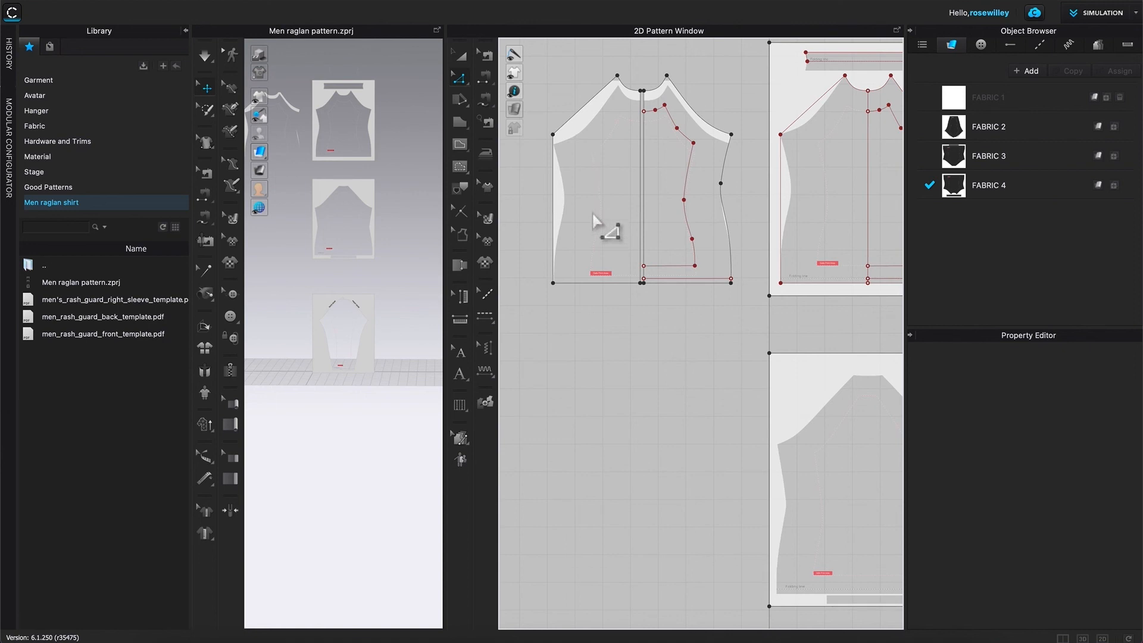
- Delete the left half of the traced front body
left_click(464, 59)
left_click(602, 119)
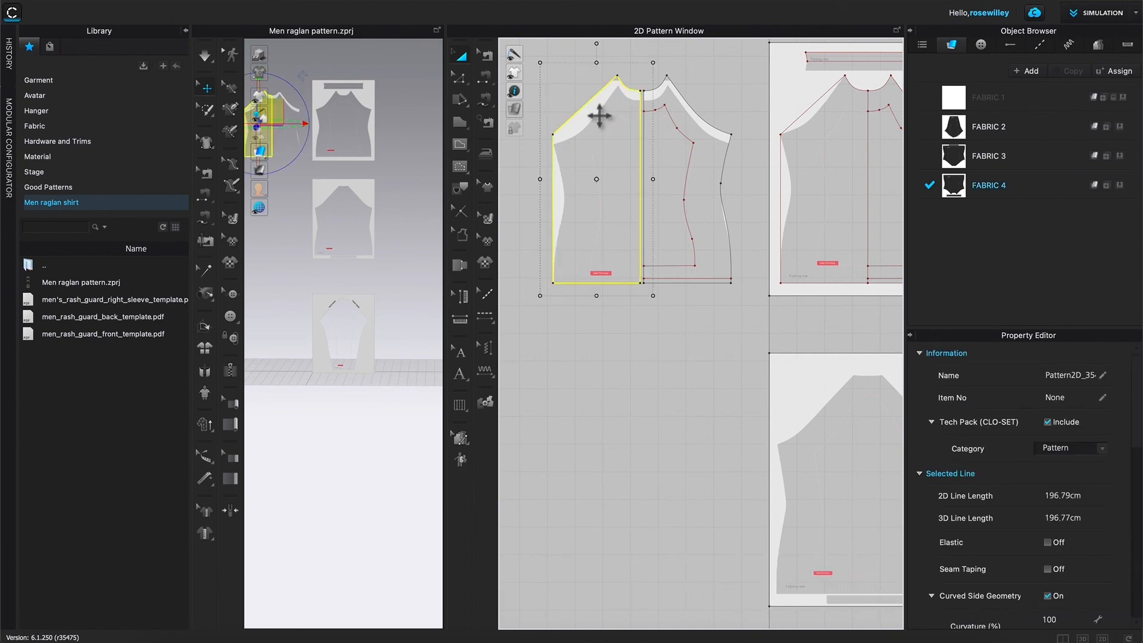
key("Delete")
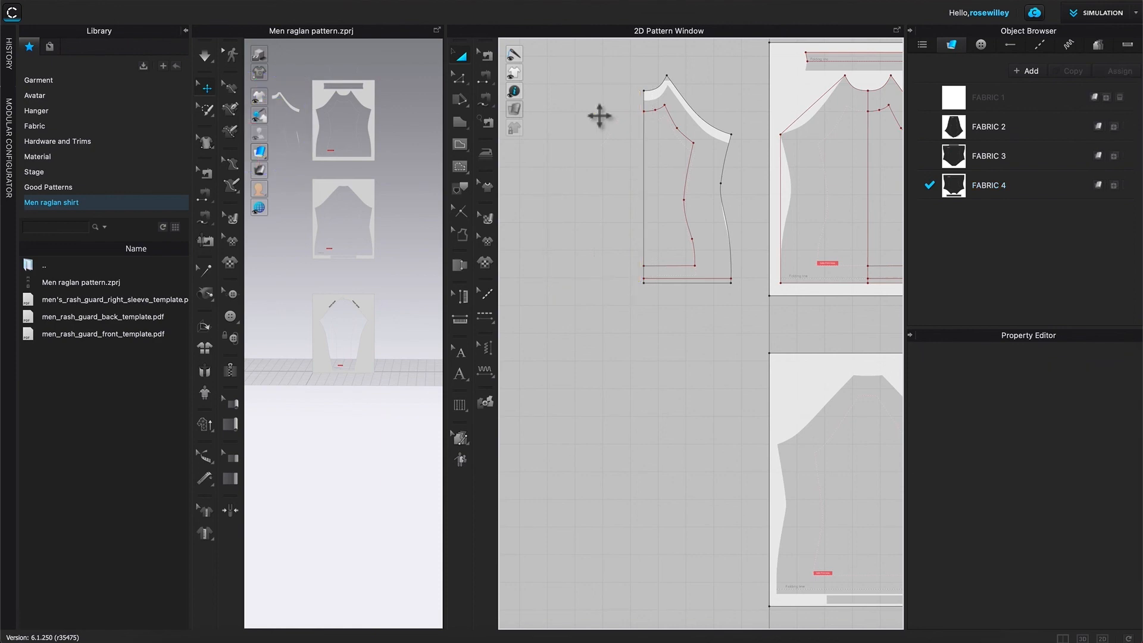
scroll(717, 92, "down", 4)
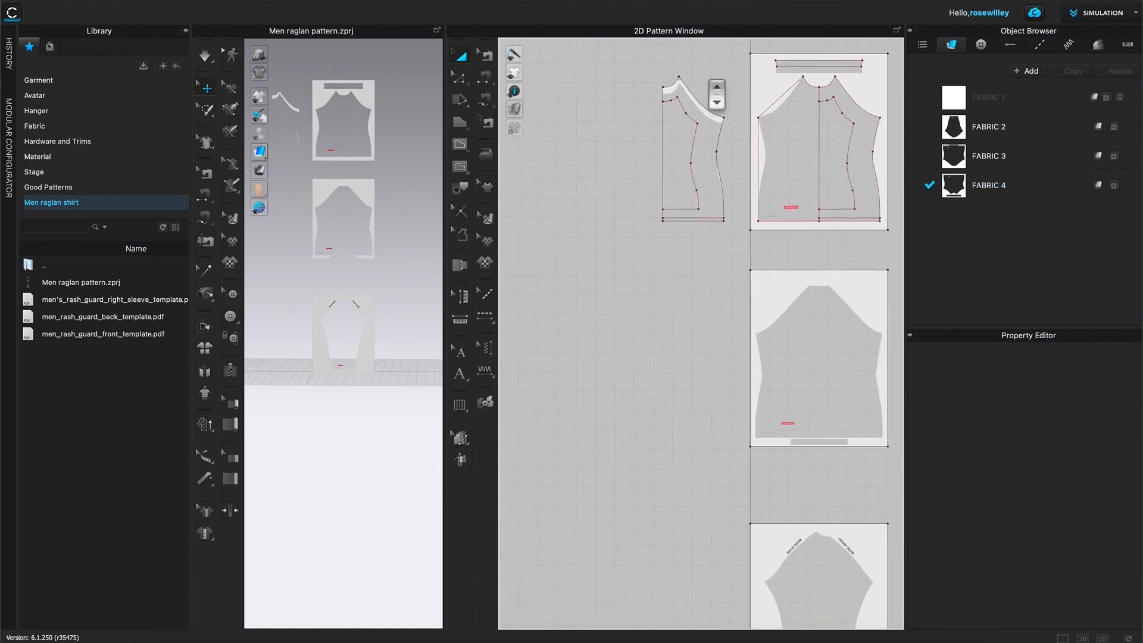
scroll(717, 92, "down", 2)
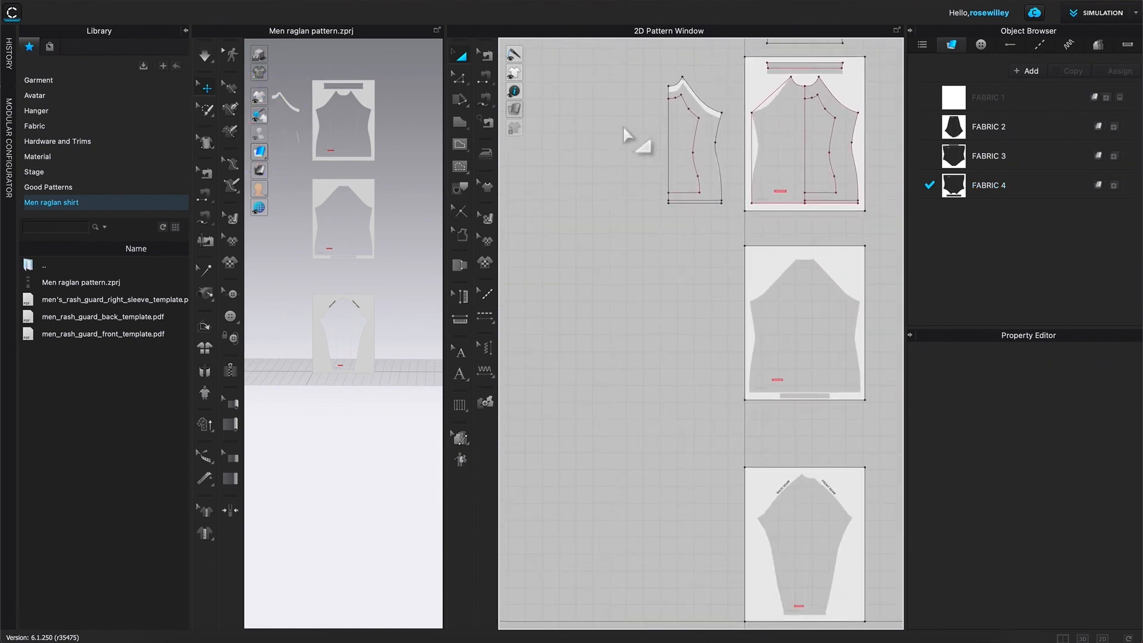
- Examine the extracted front body half, including its outline, safe print line and hem folding line, beside the template
left_click(751, 109)
scroll(694, 208, "down", 5)
scroll(694, 212, "up", 5)
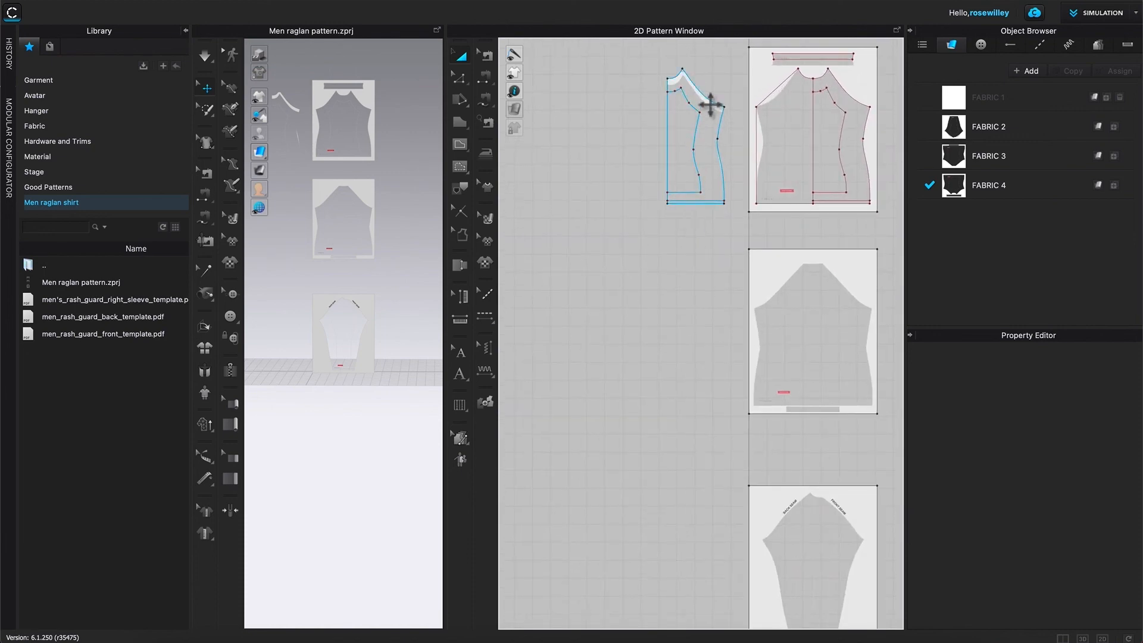
scroll(717, 82, "up", 3)
scroll(708, 95, "up", 3)
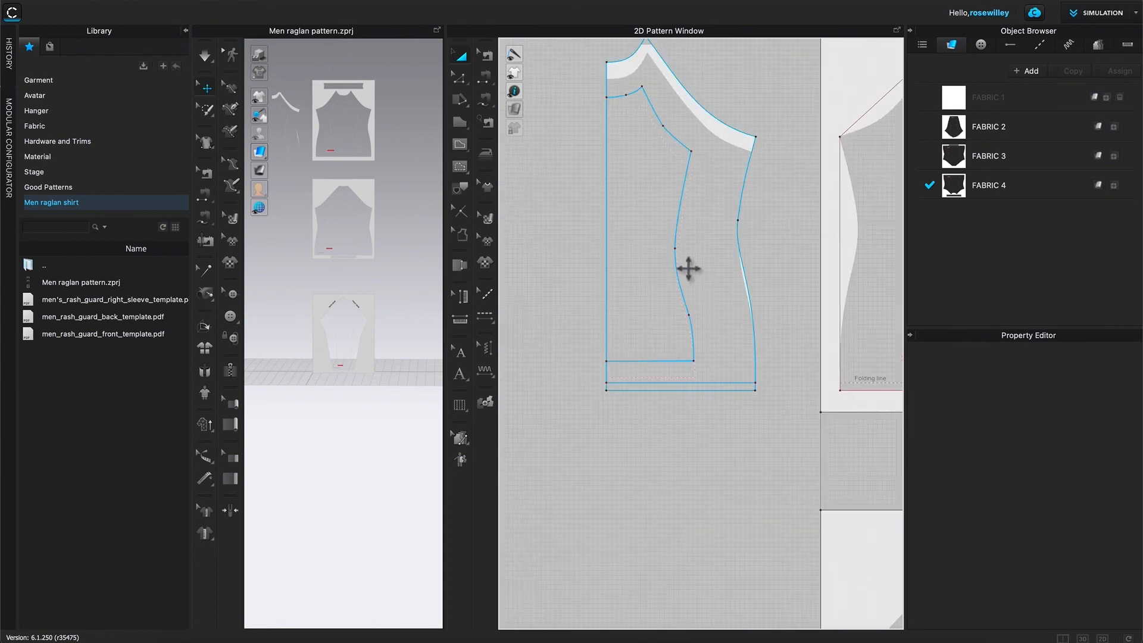
scroll(689, 269, "down", 3)
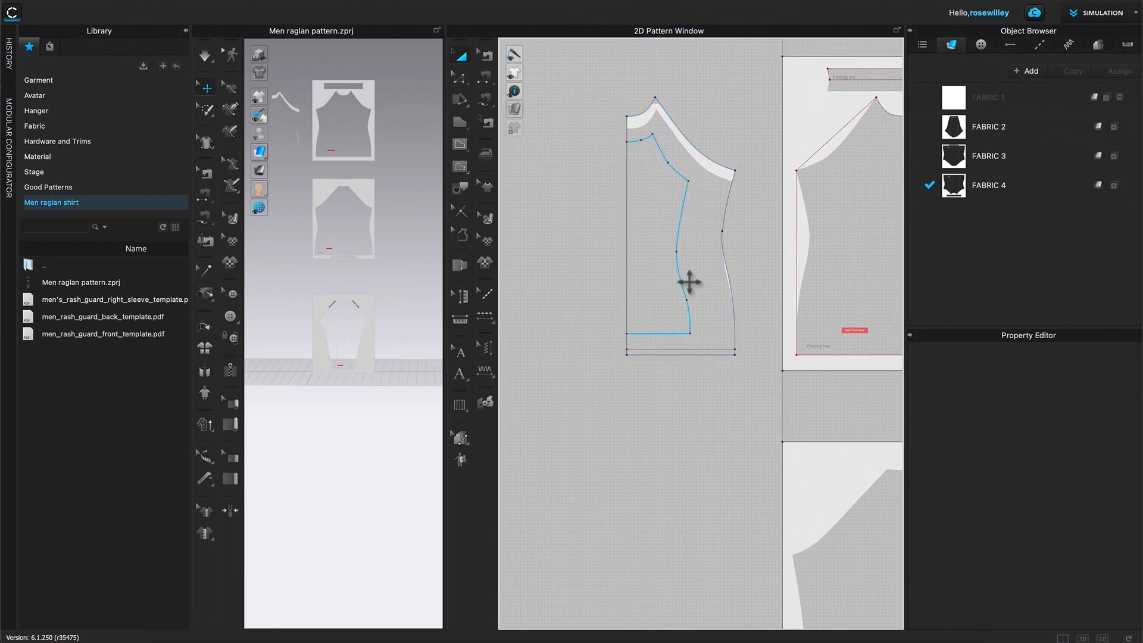
scroll(726, 149, "up", 2)
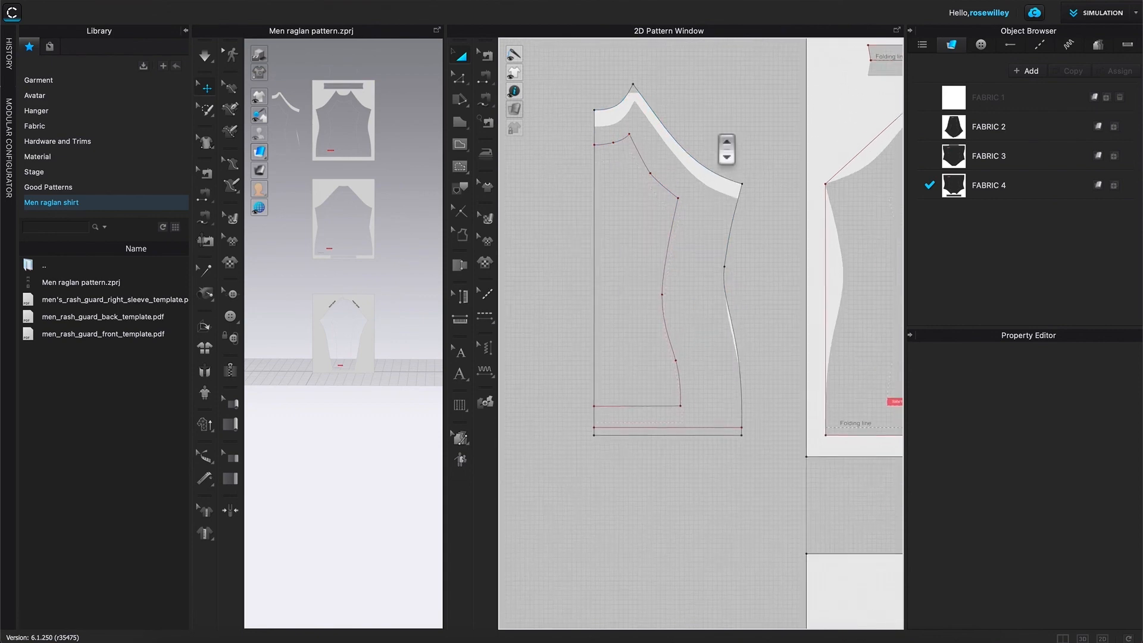
scroll(726, 148, "down", 5)
middle_click_drag(677, 303, 625, 404)
scroll(641, 392, "down", 3)
scroll(641, 391, "up", 3)
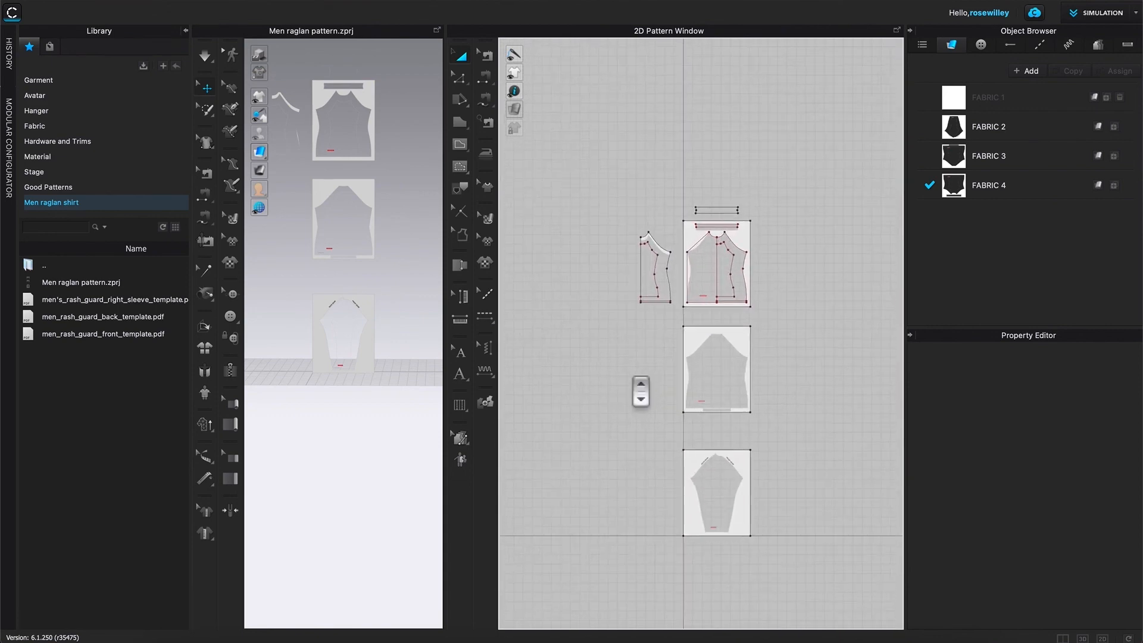
scroll(641, 391, "up", 1)
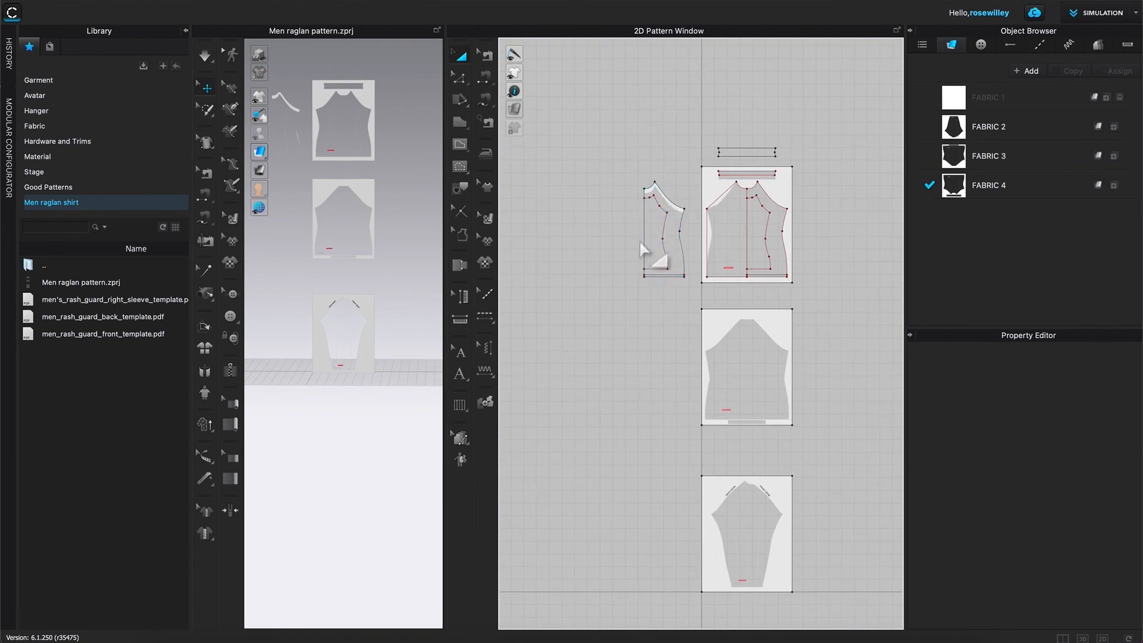
- Rename FABRIC 1 as Patterns and assign it to the traced neckband and the front body half
double_click(1026, 102)
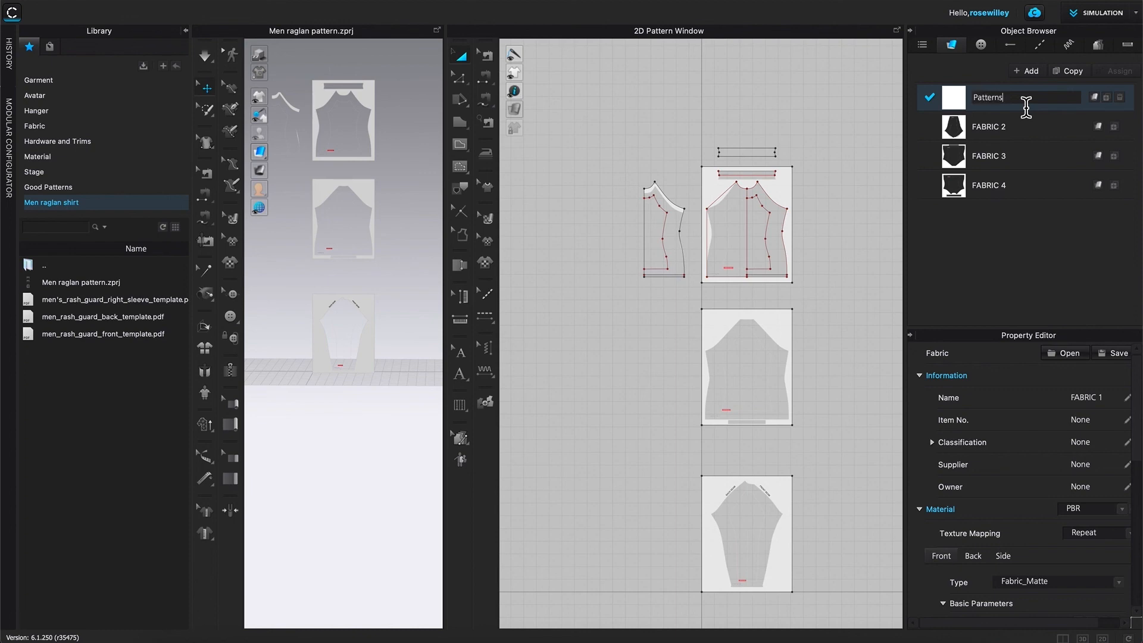
key("Return")
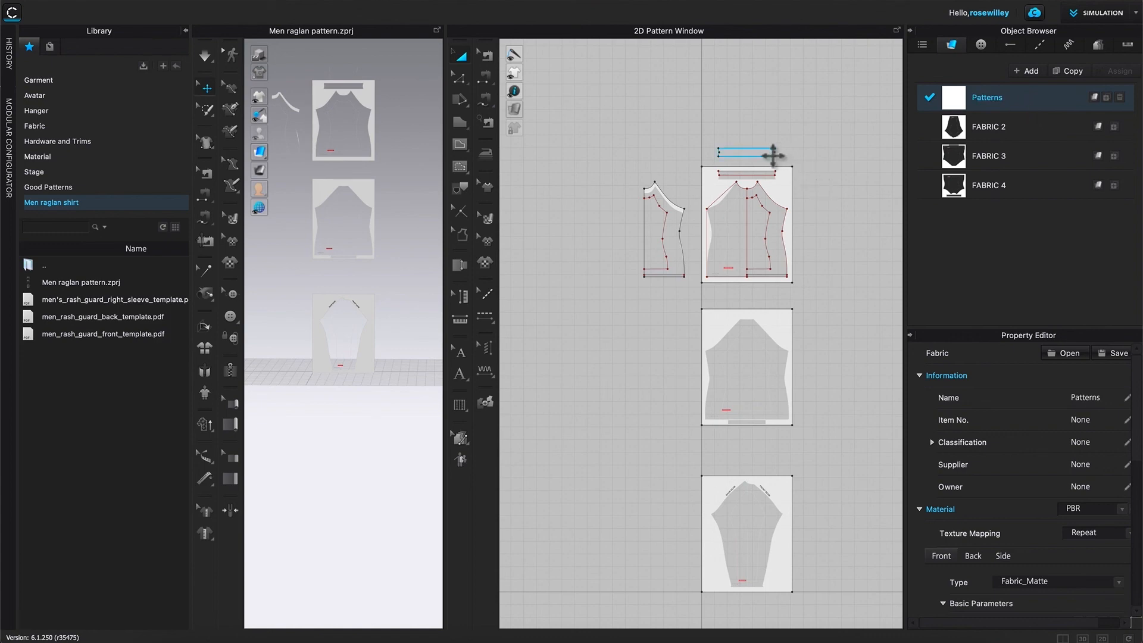
left_click(770, 155)
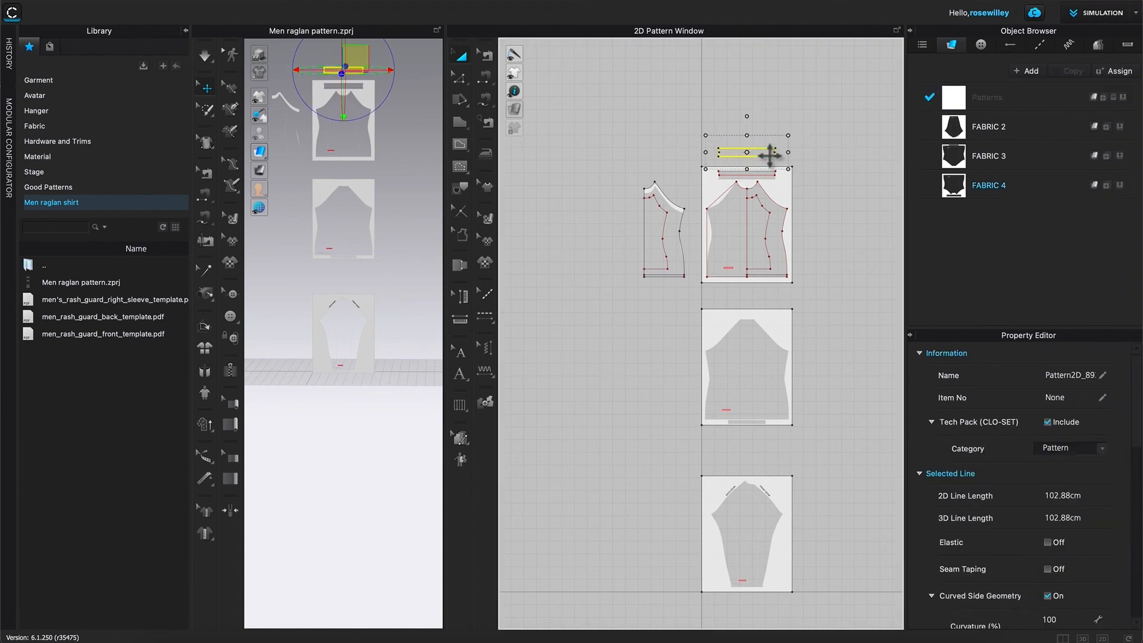
left_click(674, 209, "shift")
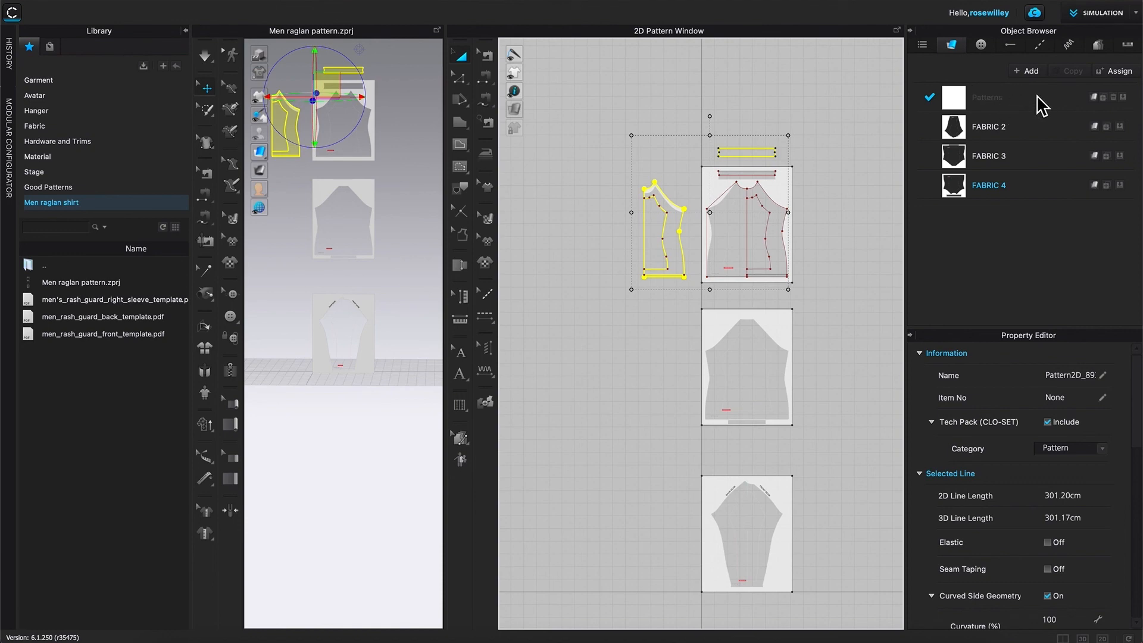
left_click(1127, 100)
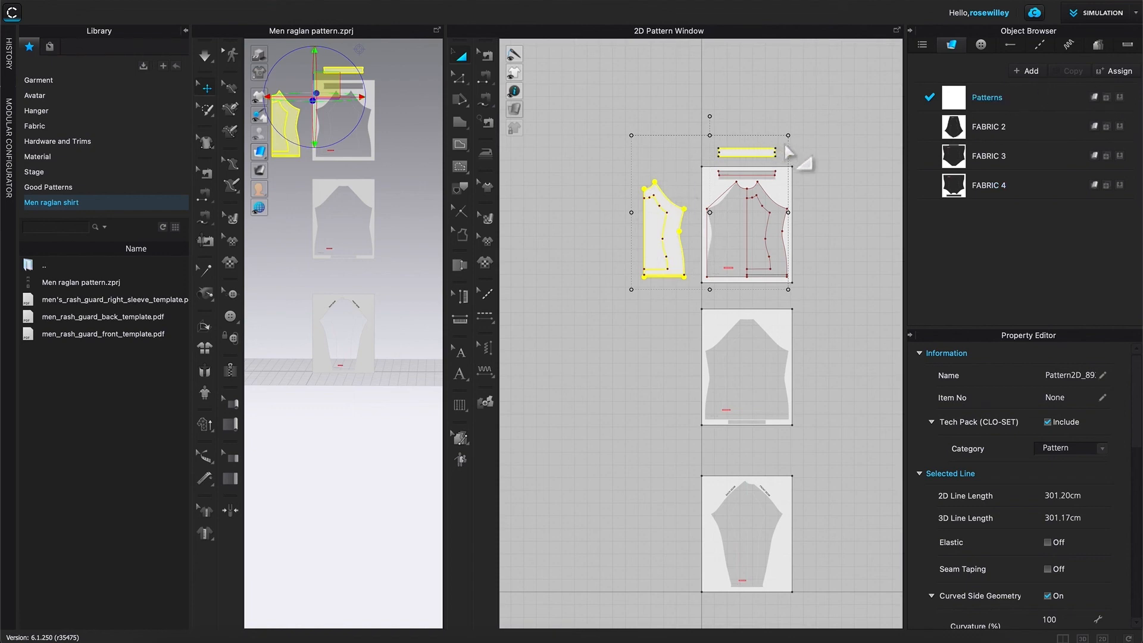
left_click(844, 191)
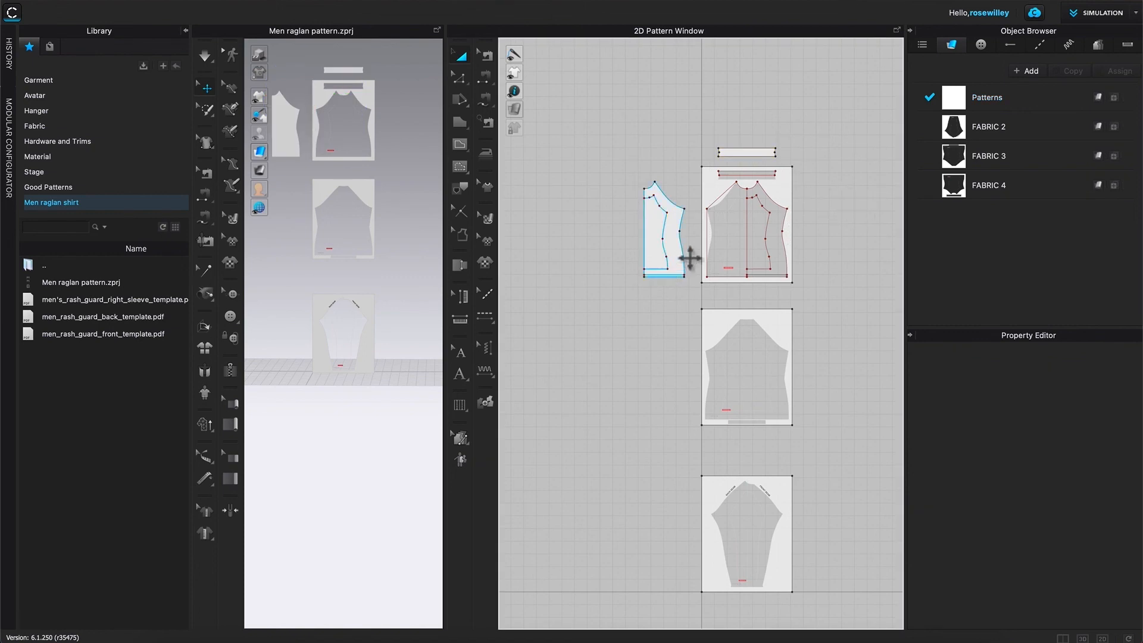
- Convert the safe print line inside the front body half to a baseline
scroll(690, 257, "up", 2)
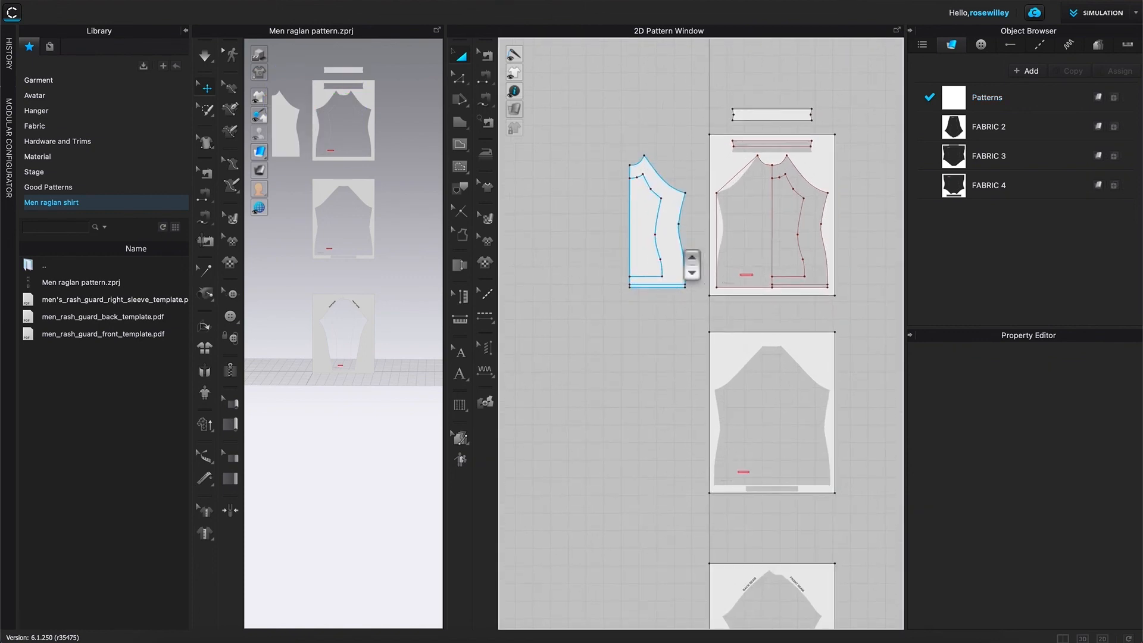
scroll(692, 264, "up", 2)
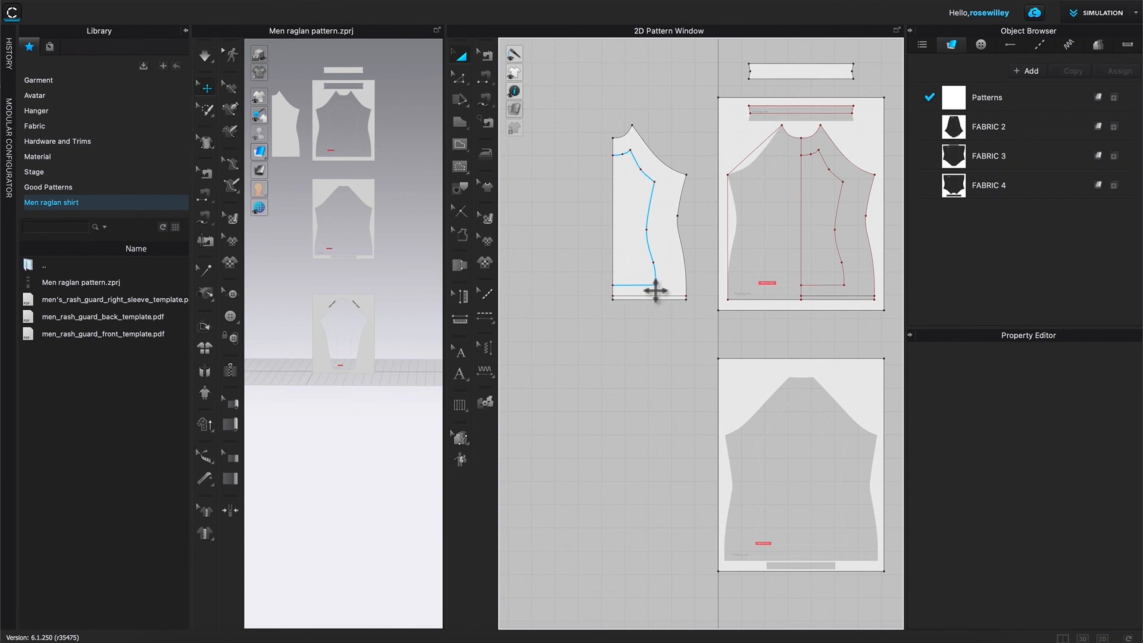
scroll(655, 290, "up", 2)
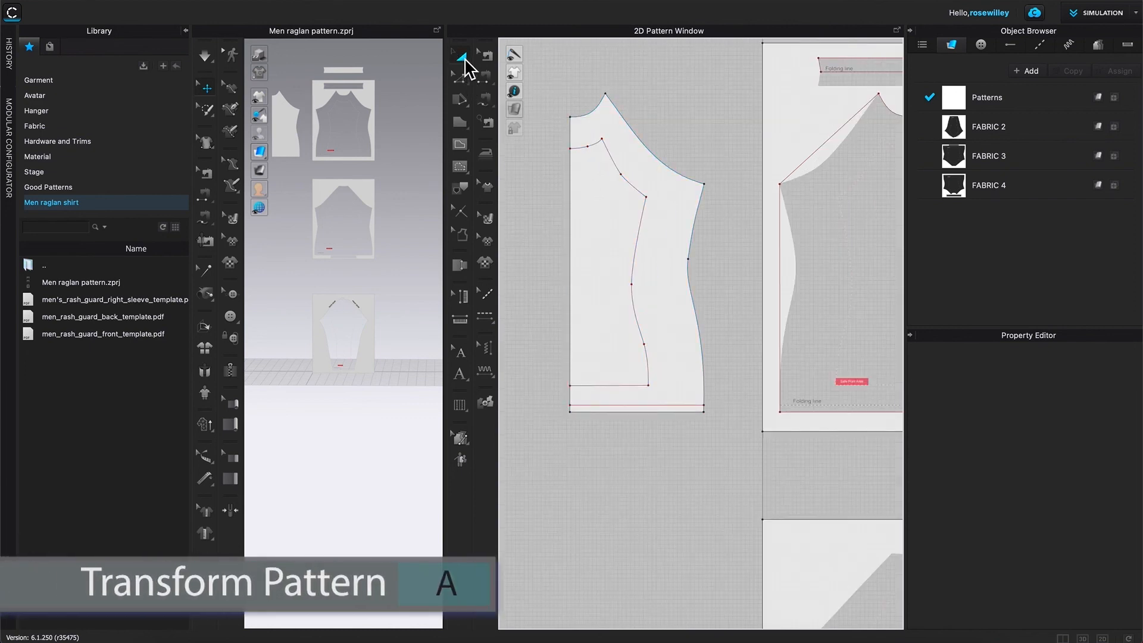
left_click(641, 195)
right_click(634, 191)
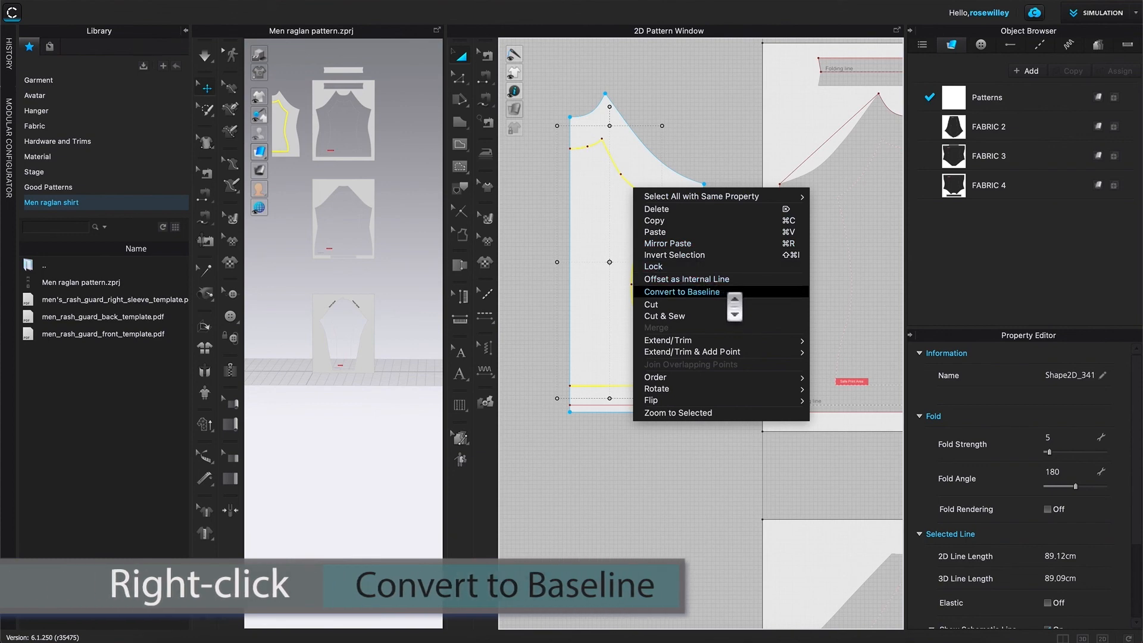
left_click(735, 293)
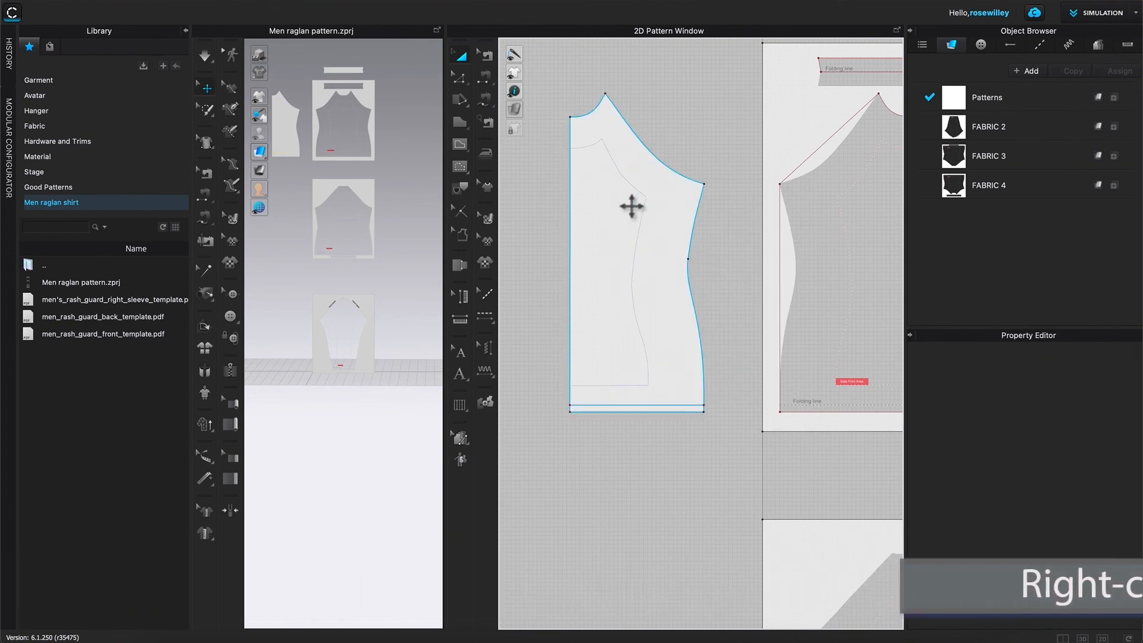
- Convert the folding line above the front body half's hem to a baseline
left_click(659, 410)
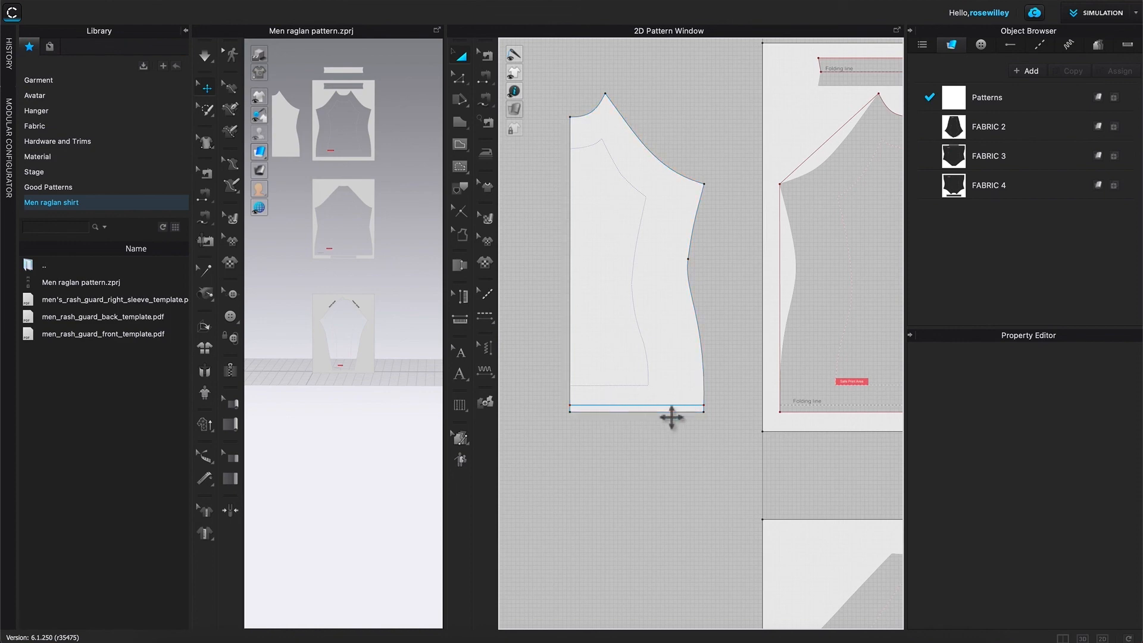
right_click(674, 411)
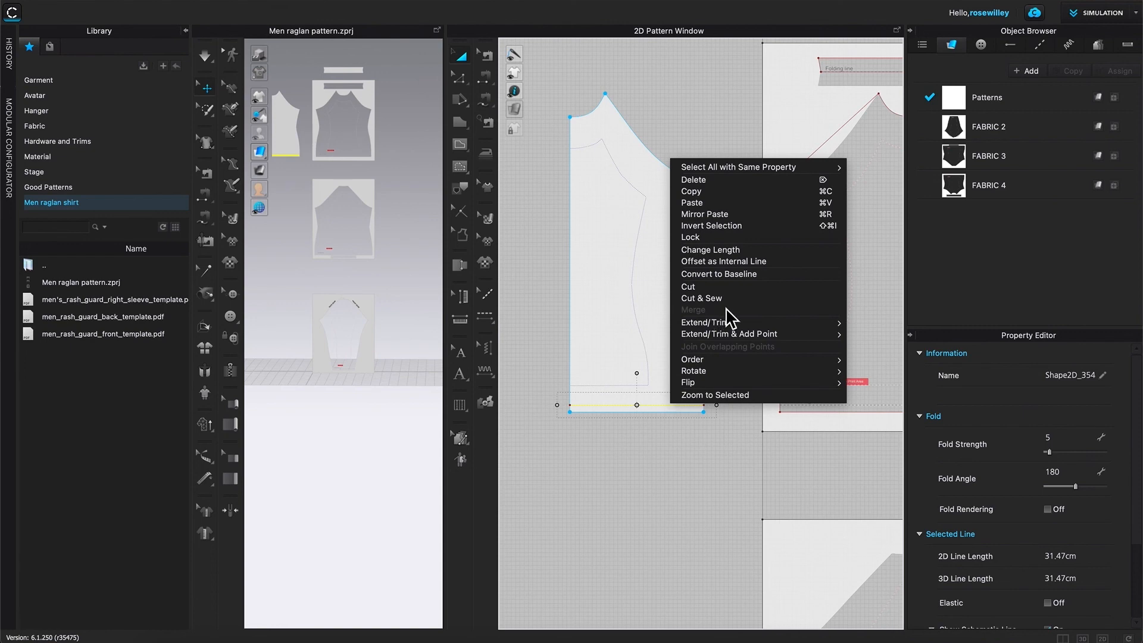
left_click(774, 275)
- Save the project with the converted baselines
scroll(639, 432, "up", 2)
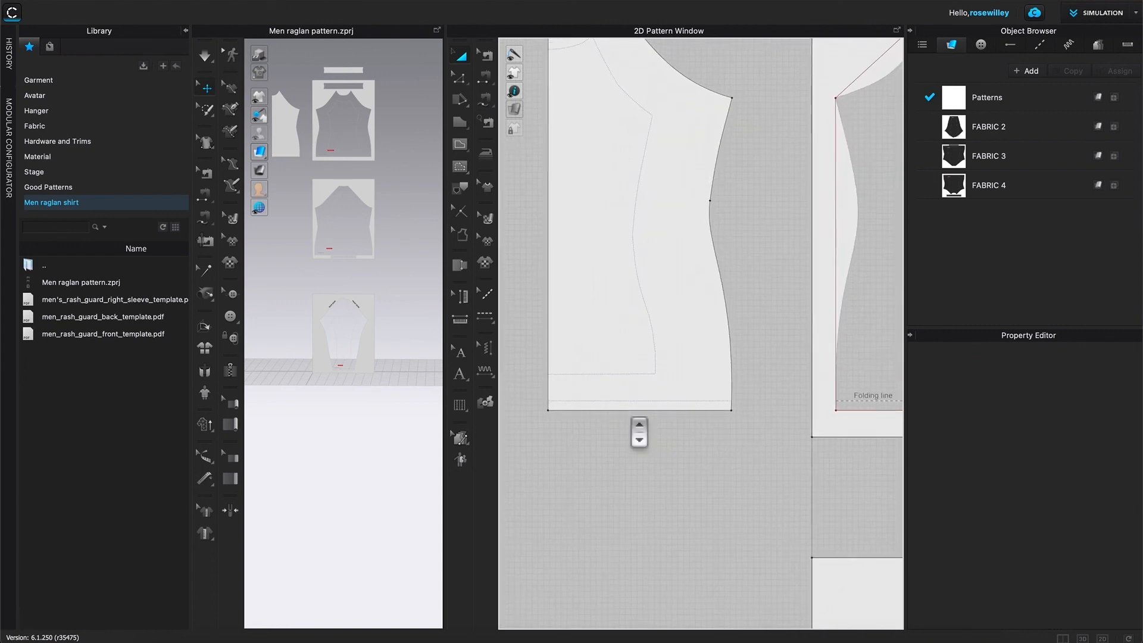
scroll(639, 432, "down", 3)
scroll(639, 431, "up", 1)
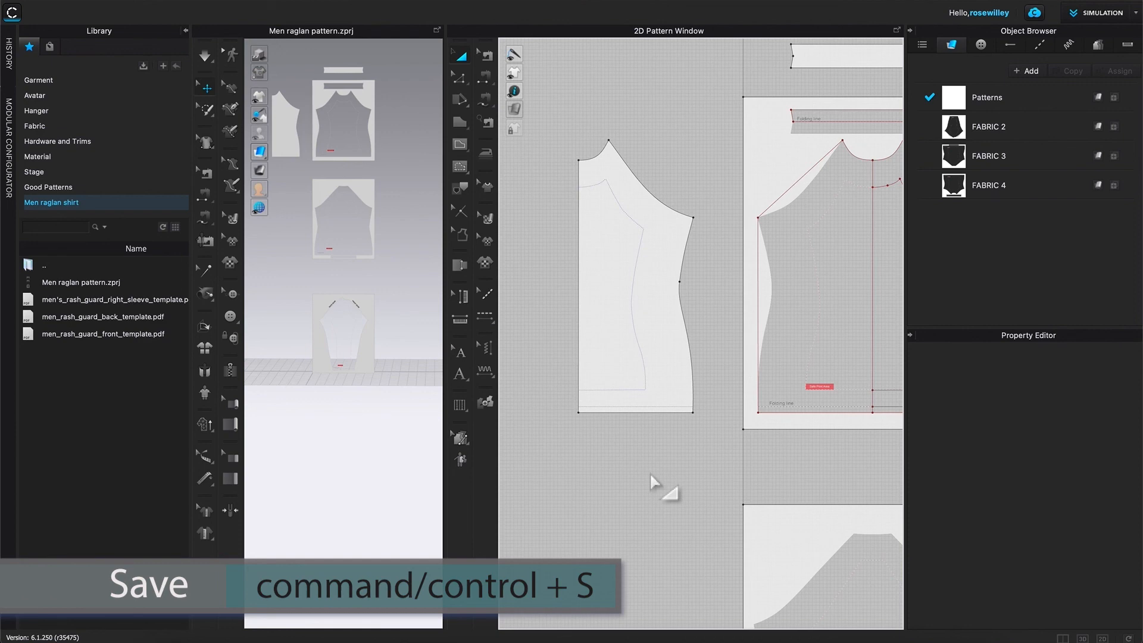
key("ctrl+s")
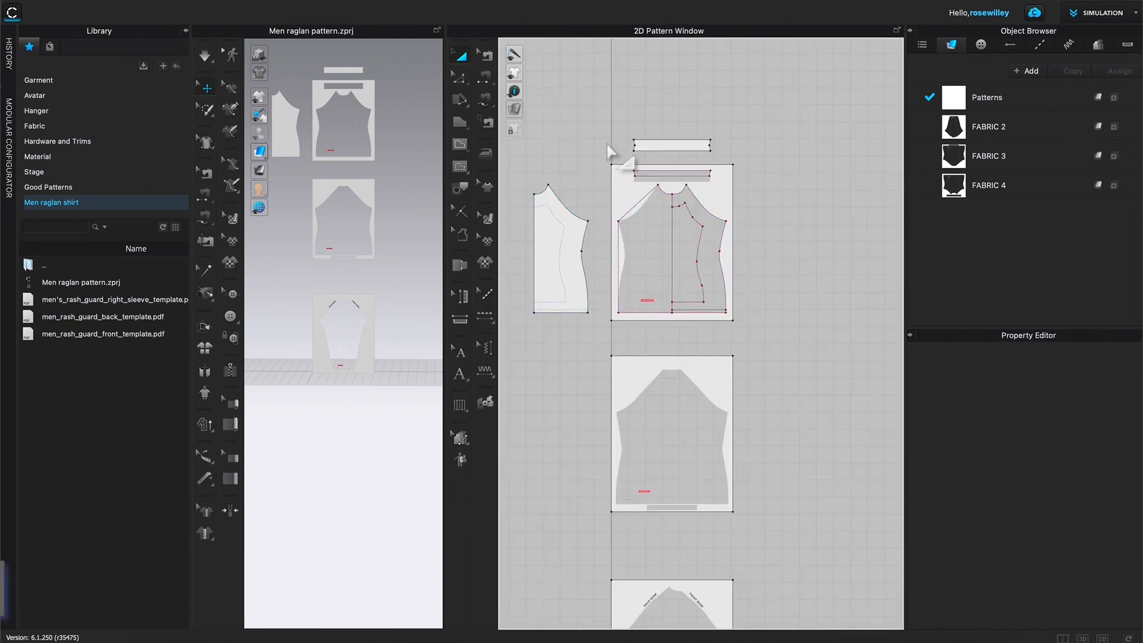
- Move the front body half to the empty area right of the front template
scroll(620, 397, "up", 5)
scroll(620, 397, "down", 6)
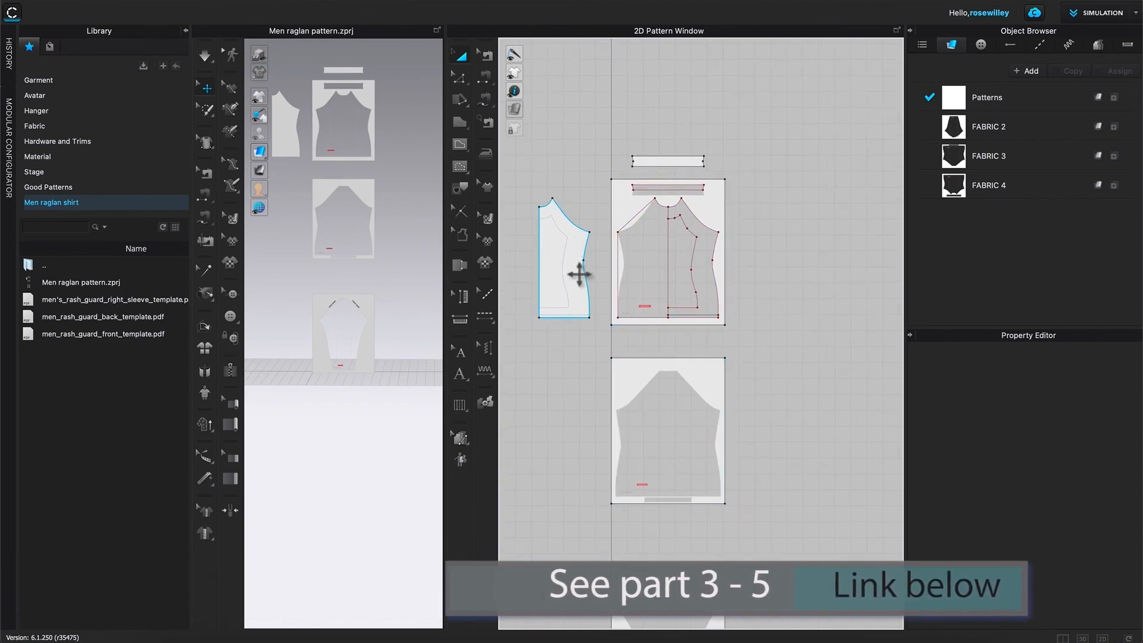
left_click_drag(584, 289, 804, 292)
left_click(825, 326)
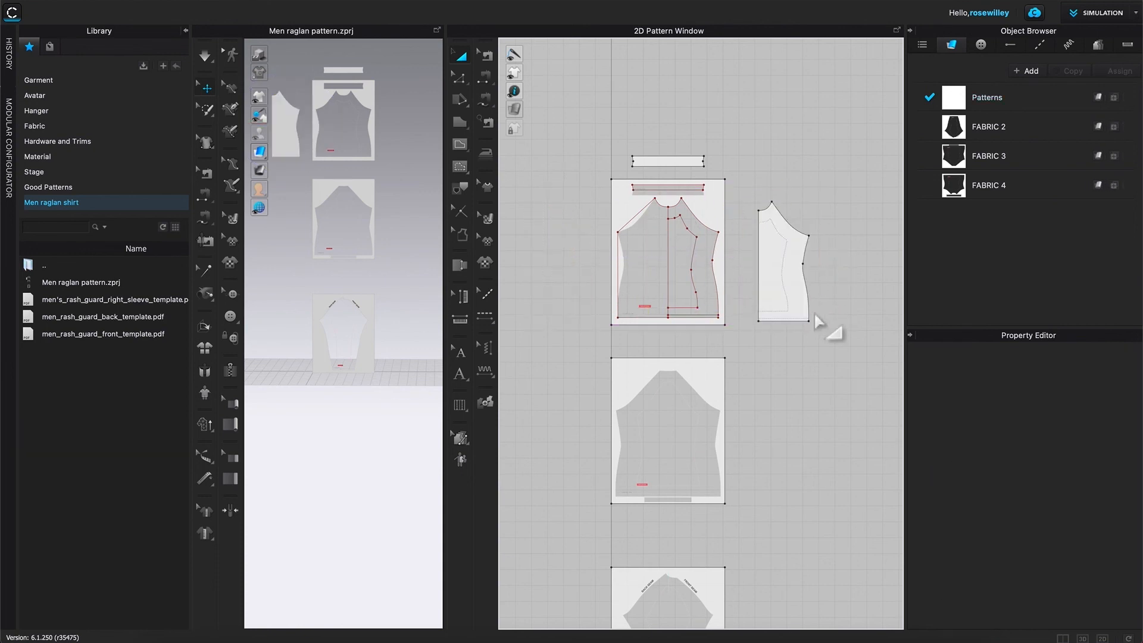
scroll(760, 476, "up", 3)
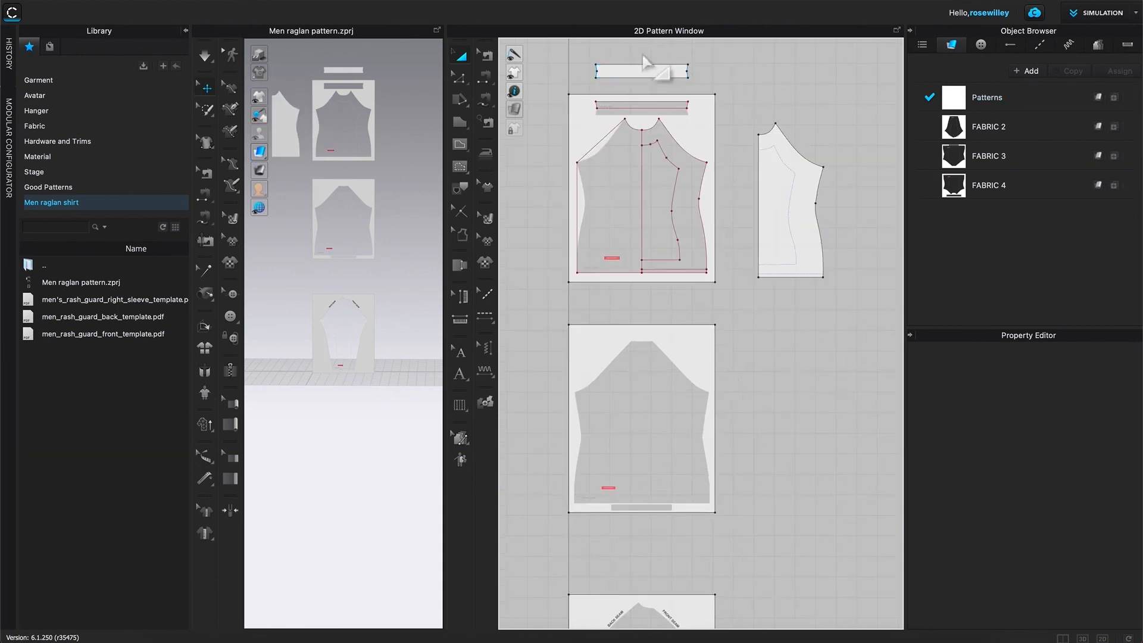